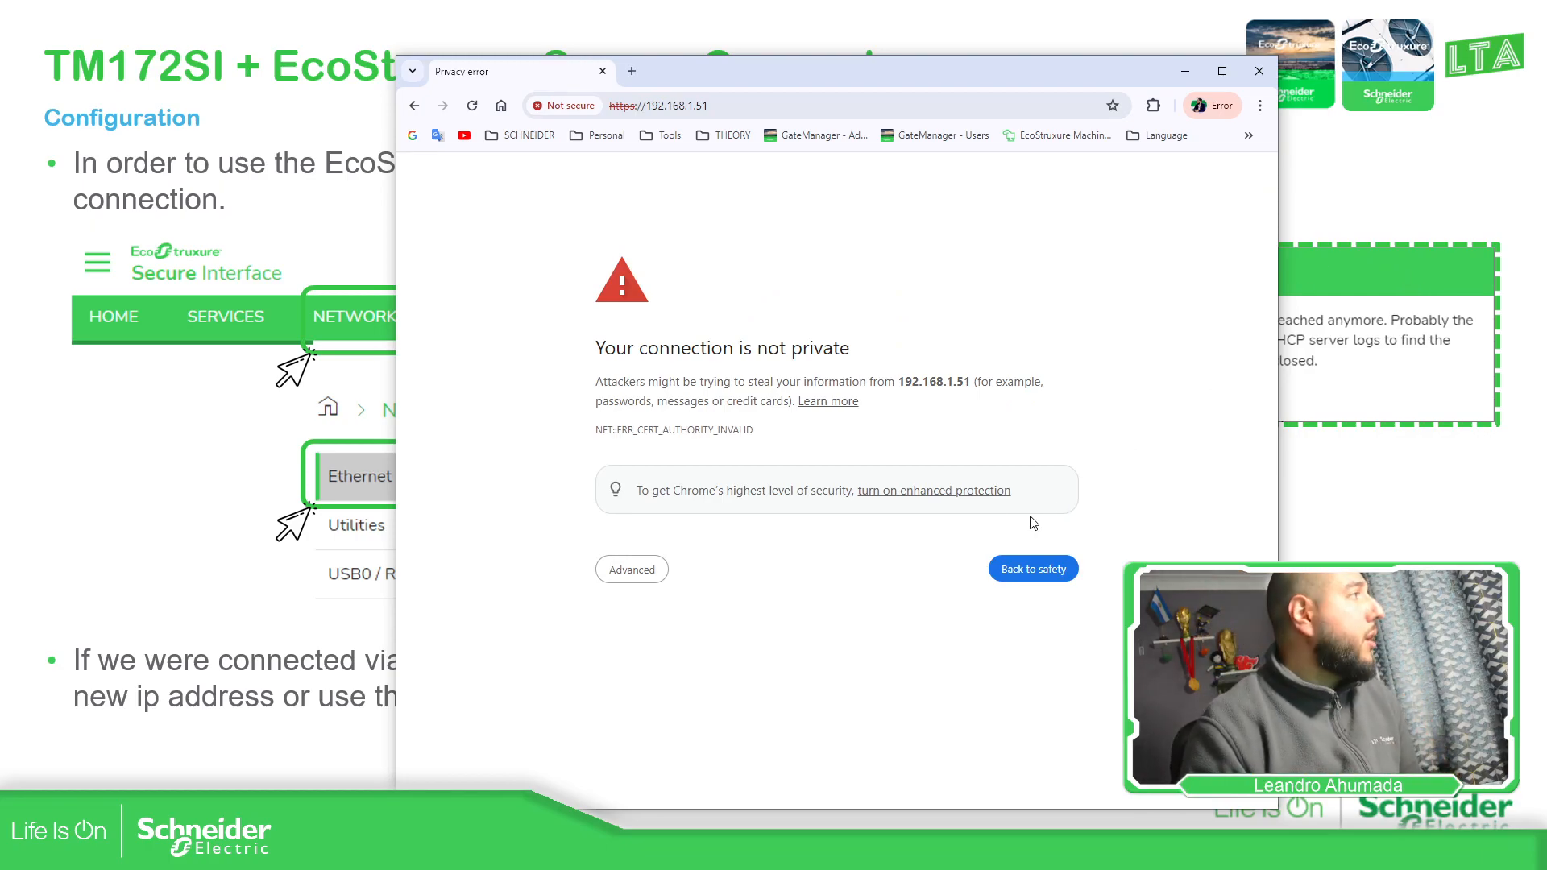
Bypass Chrome's certificate warning to load the Secure Interface sign-in page at 192.168.1.51
click(625, 570)
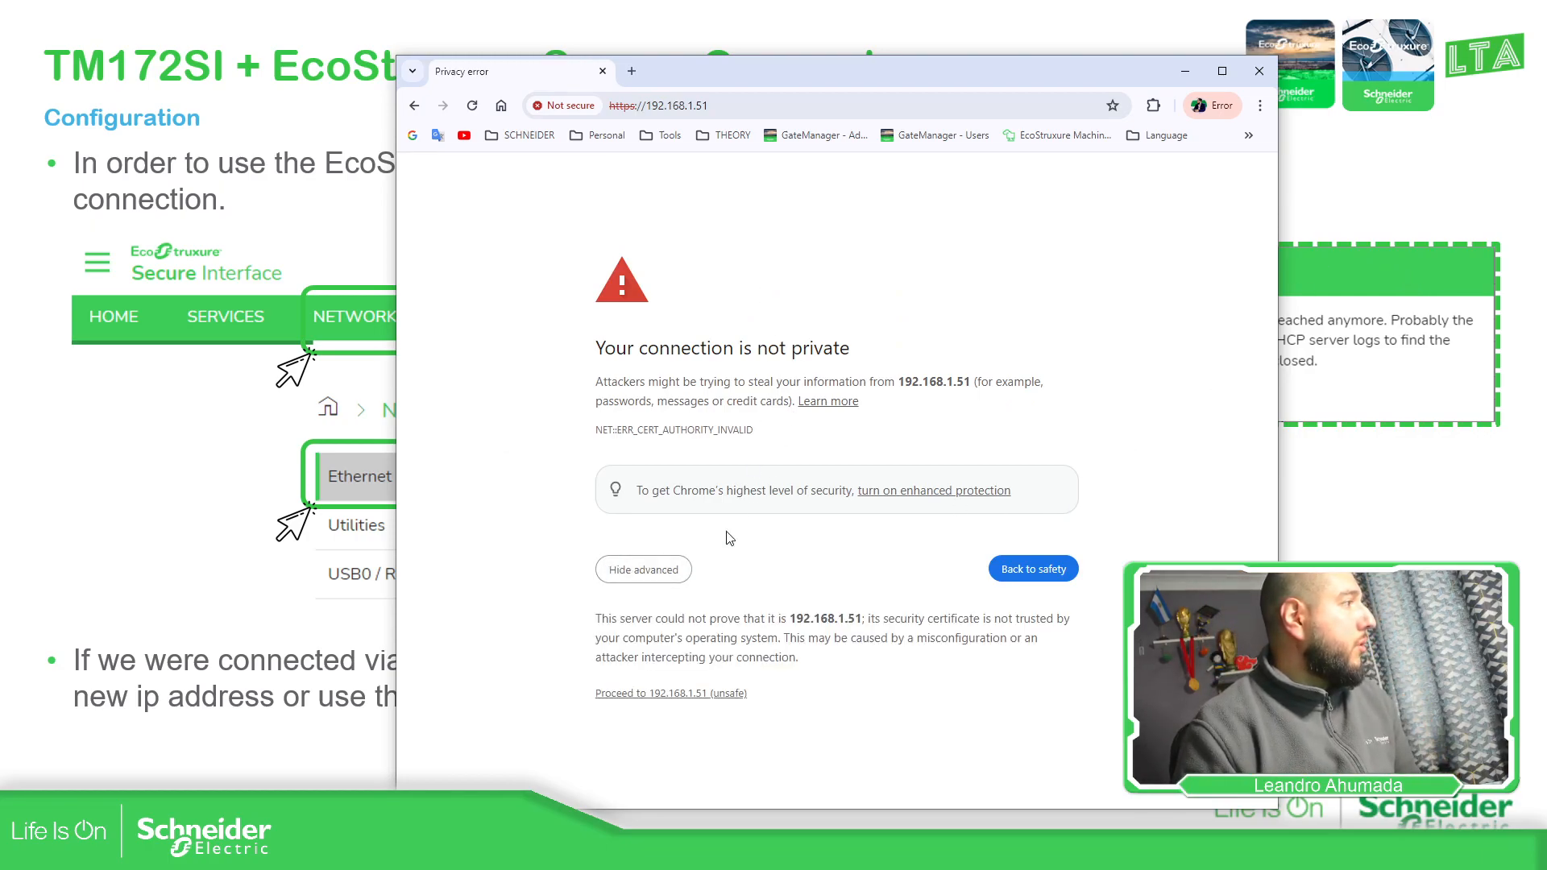
click(657, 694)
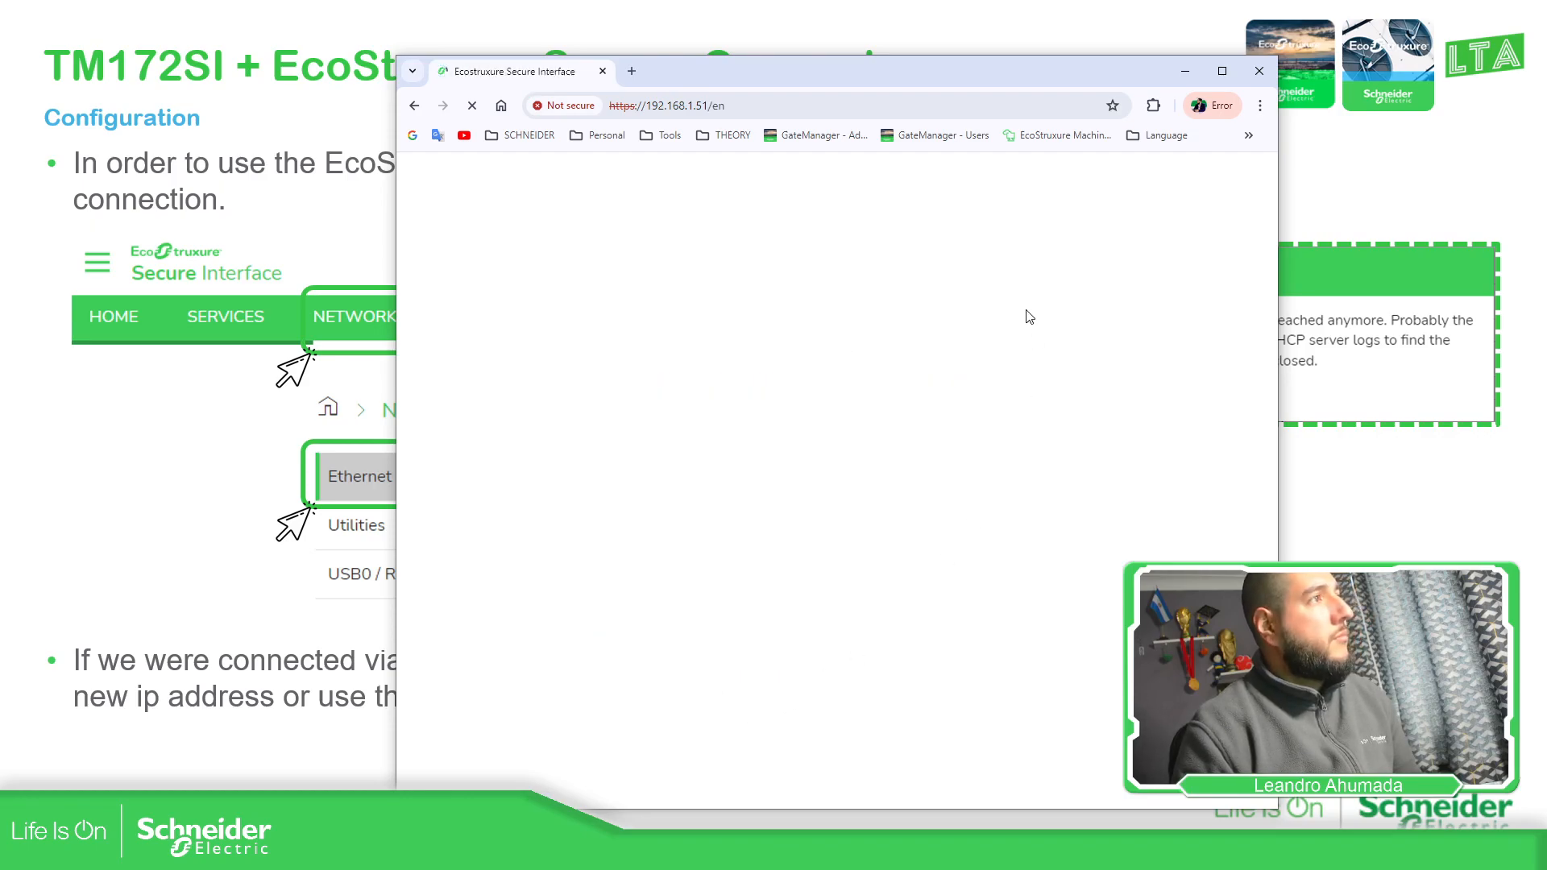
drag(977, 71, 858, 53)
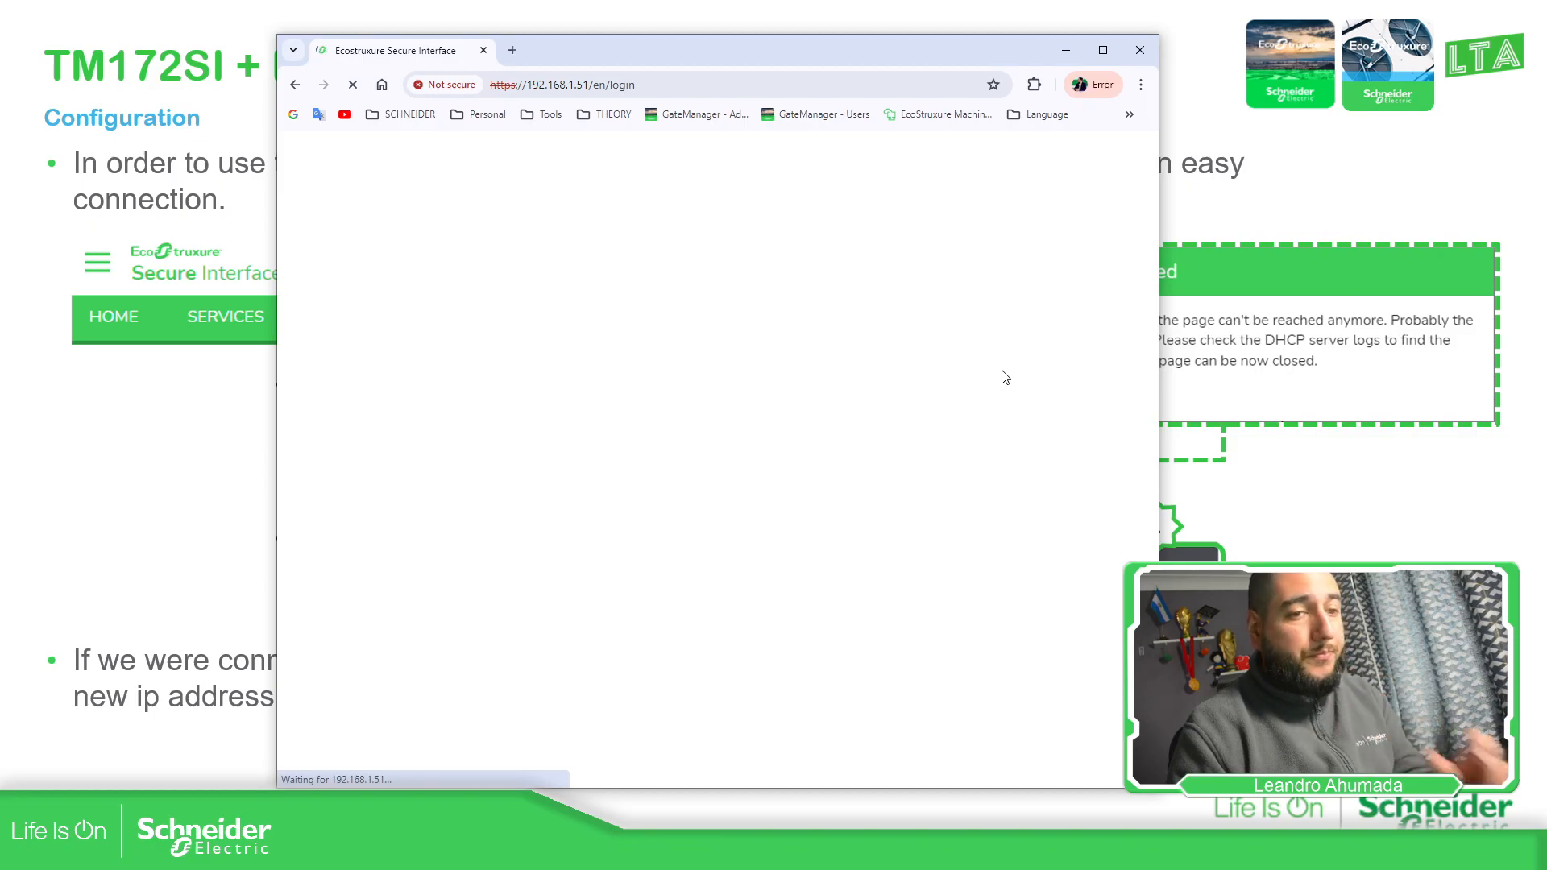
Log in as admin with the administrator password to reach the Services overview
click(836, 364)
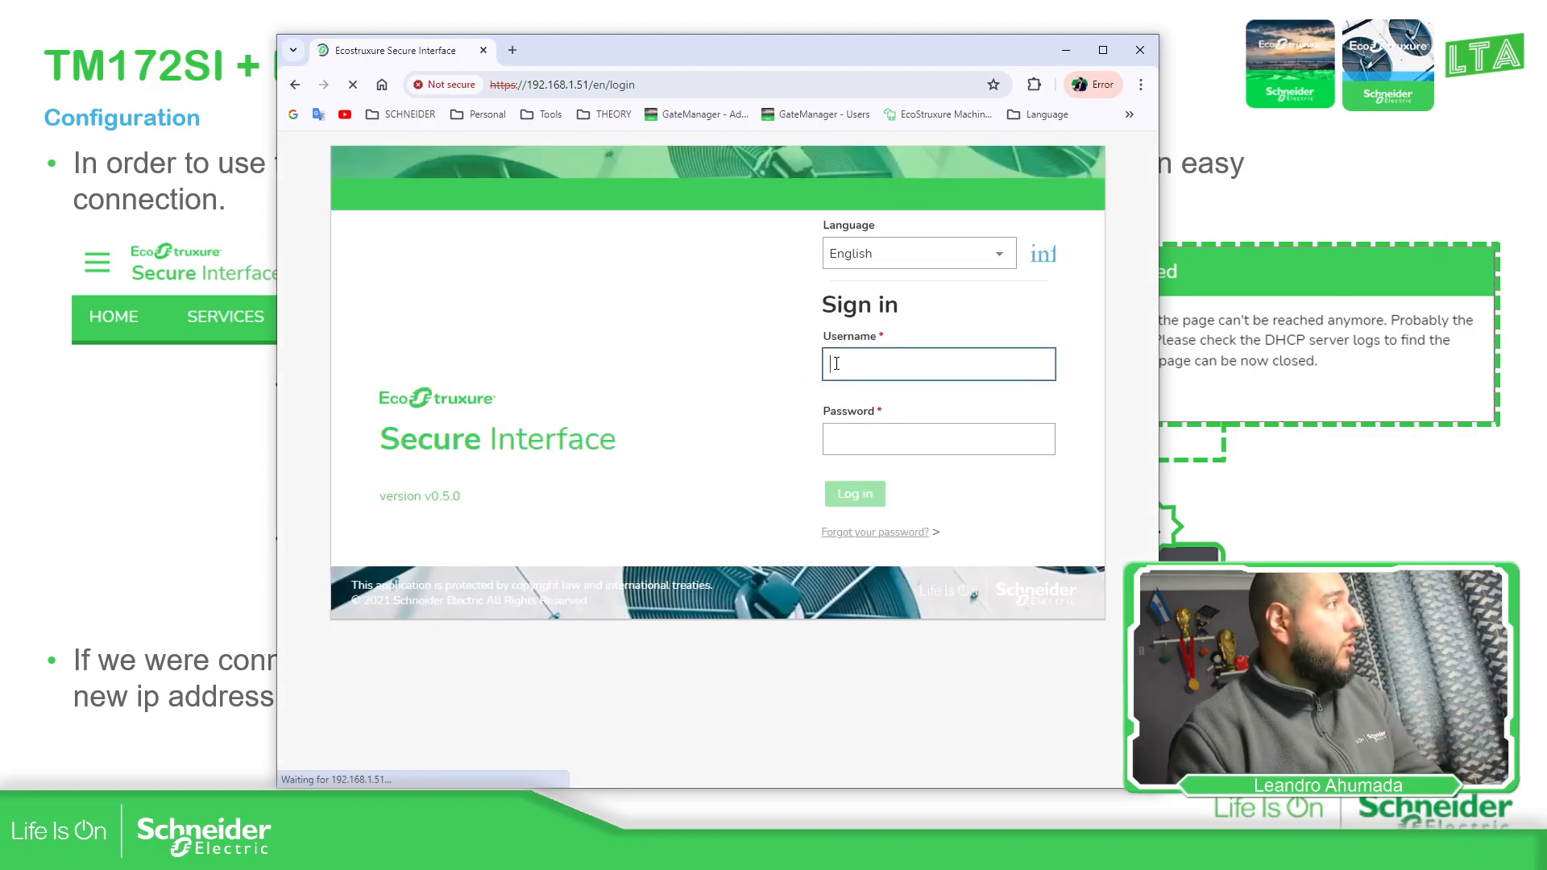
text(admin)
key(Tab)
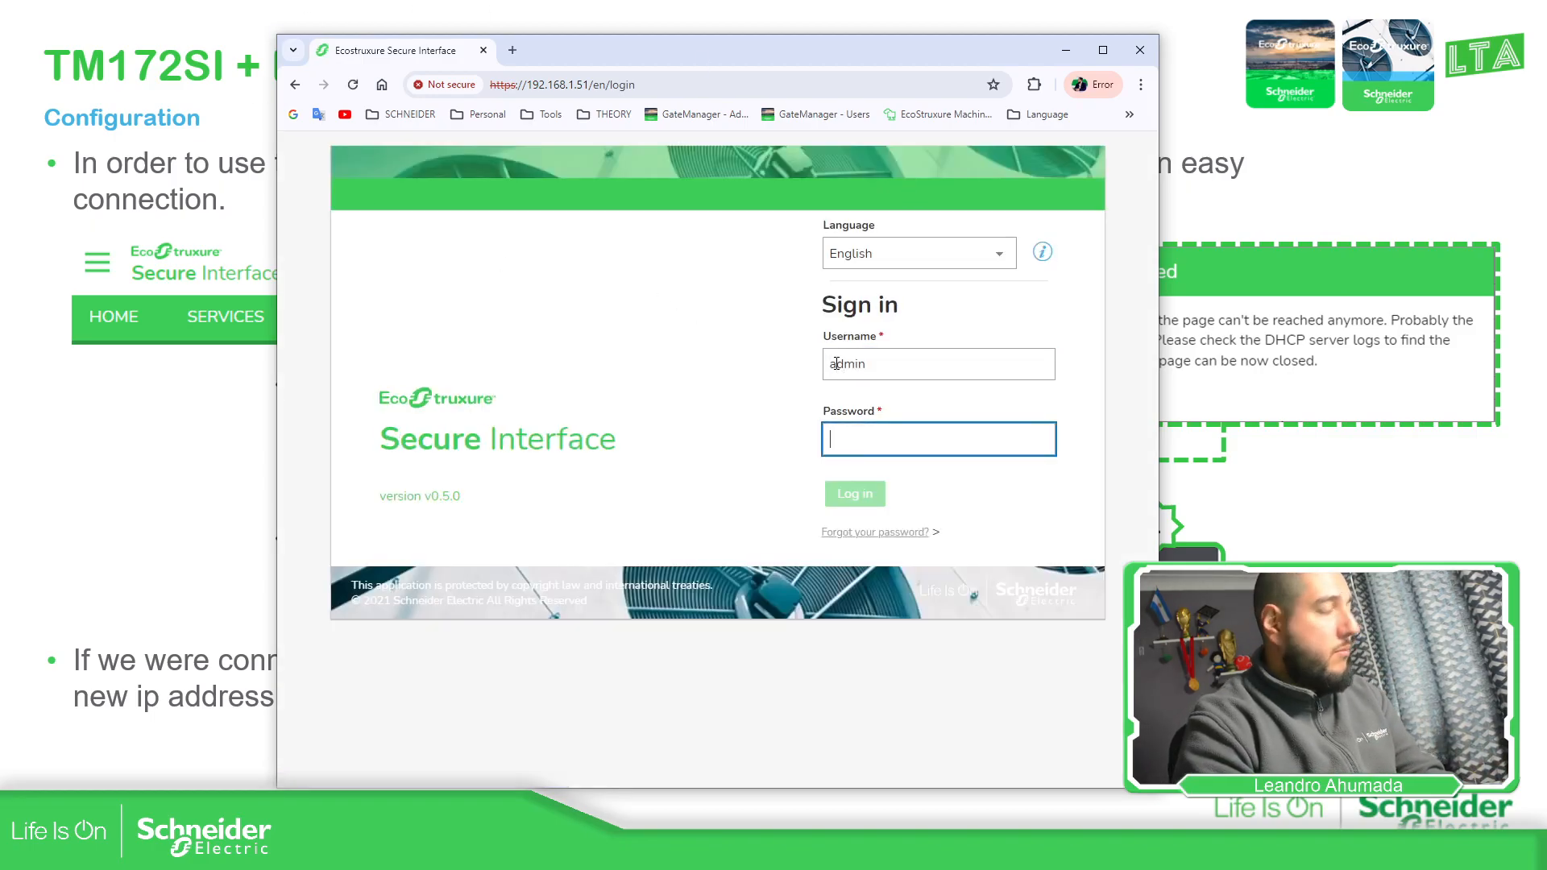
text(***************)
key(Return)
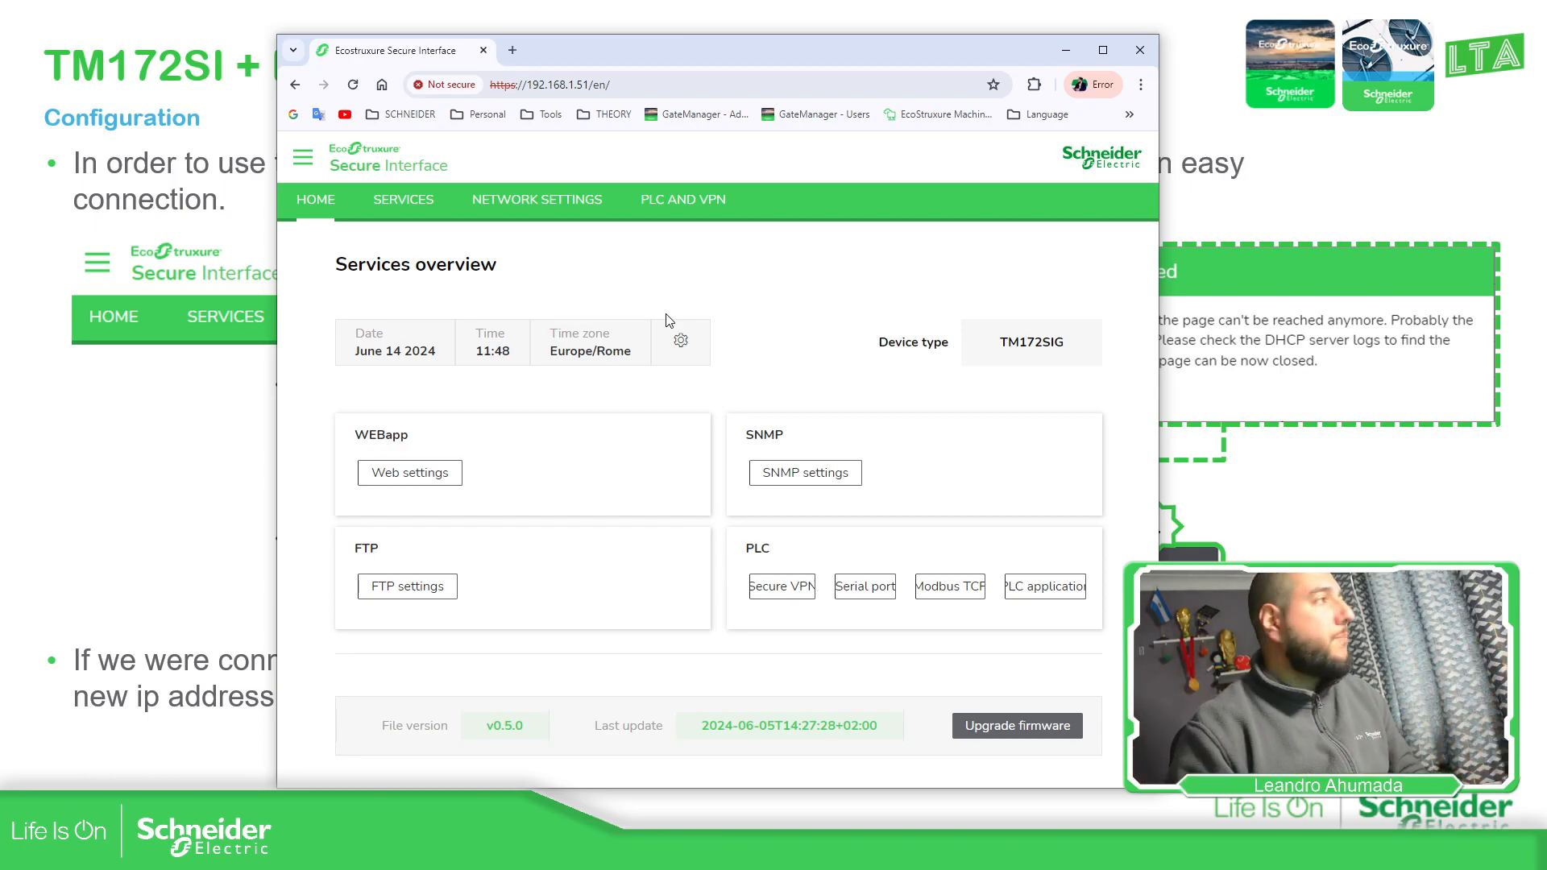
Enable DHCP on the Ethernet port under Network Settings and apply the change
click(535, 201)
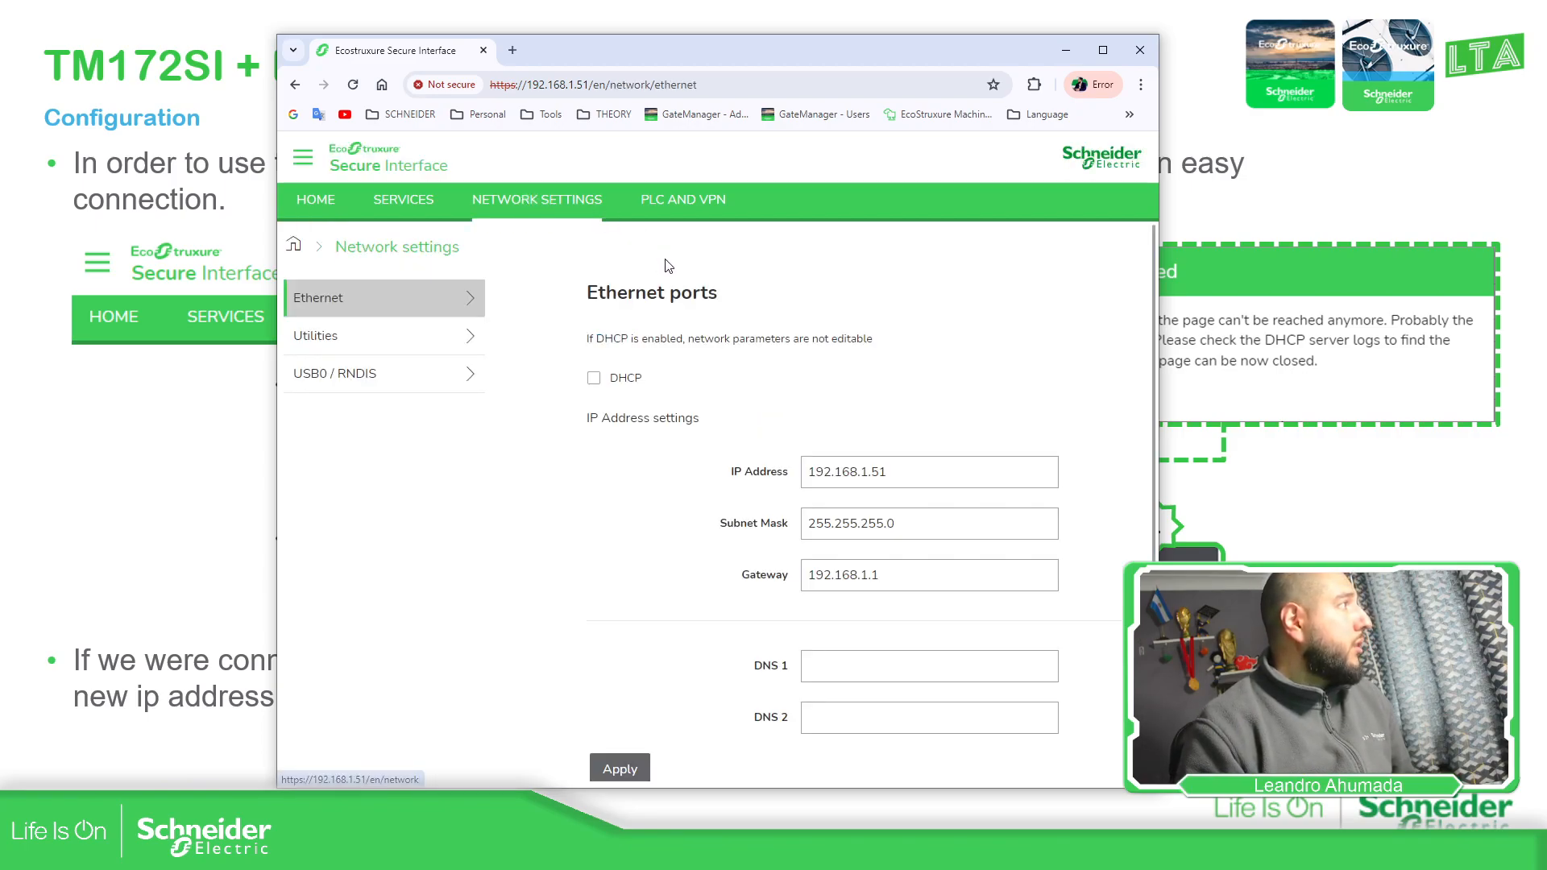
scroll(725, 335, down, 1)
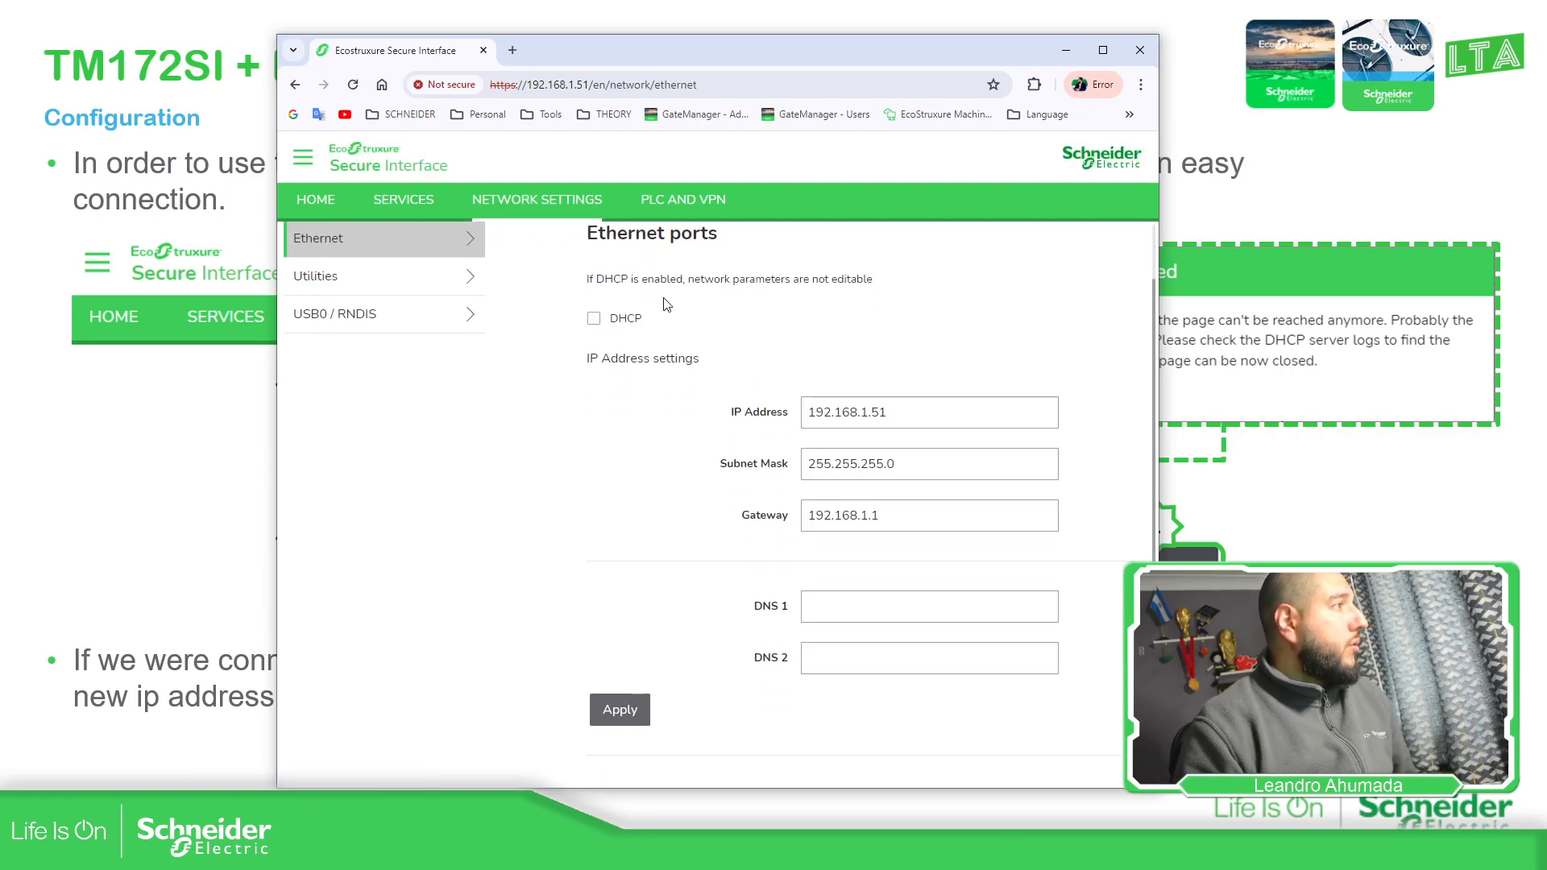
click(824, 598)
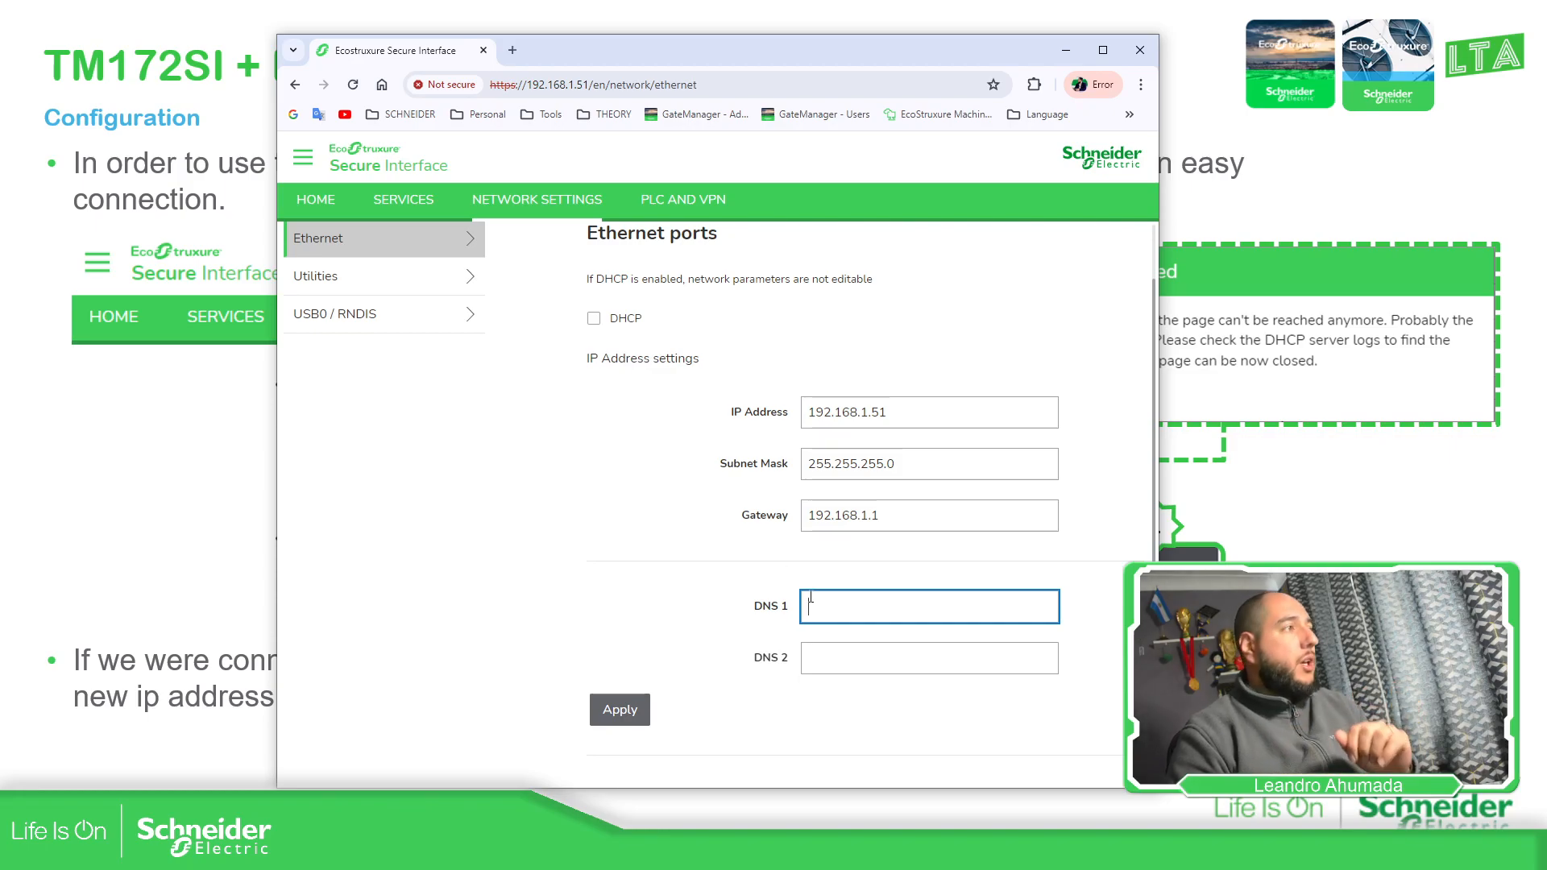
click(595, 319)
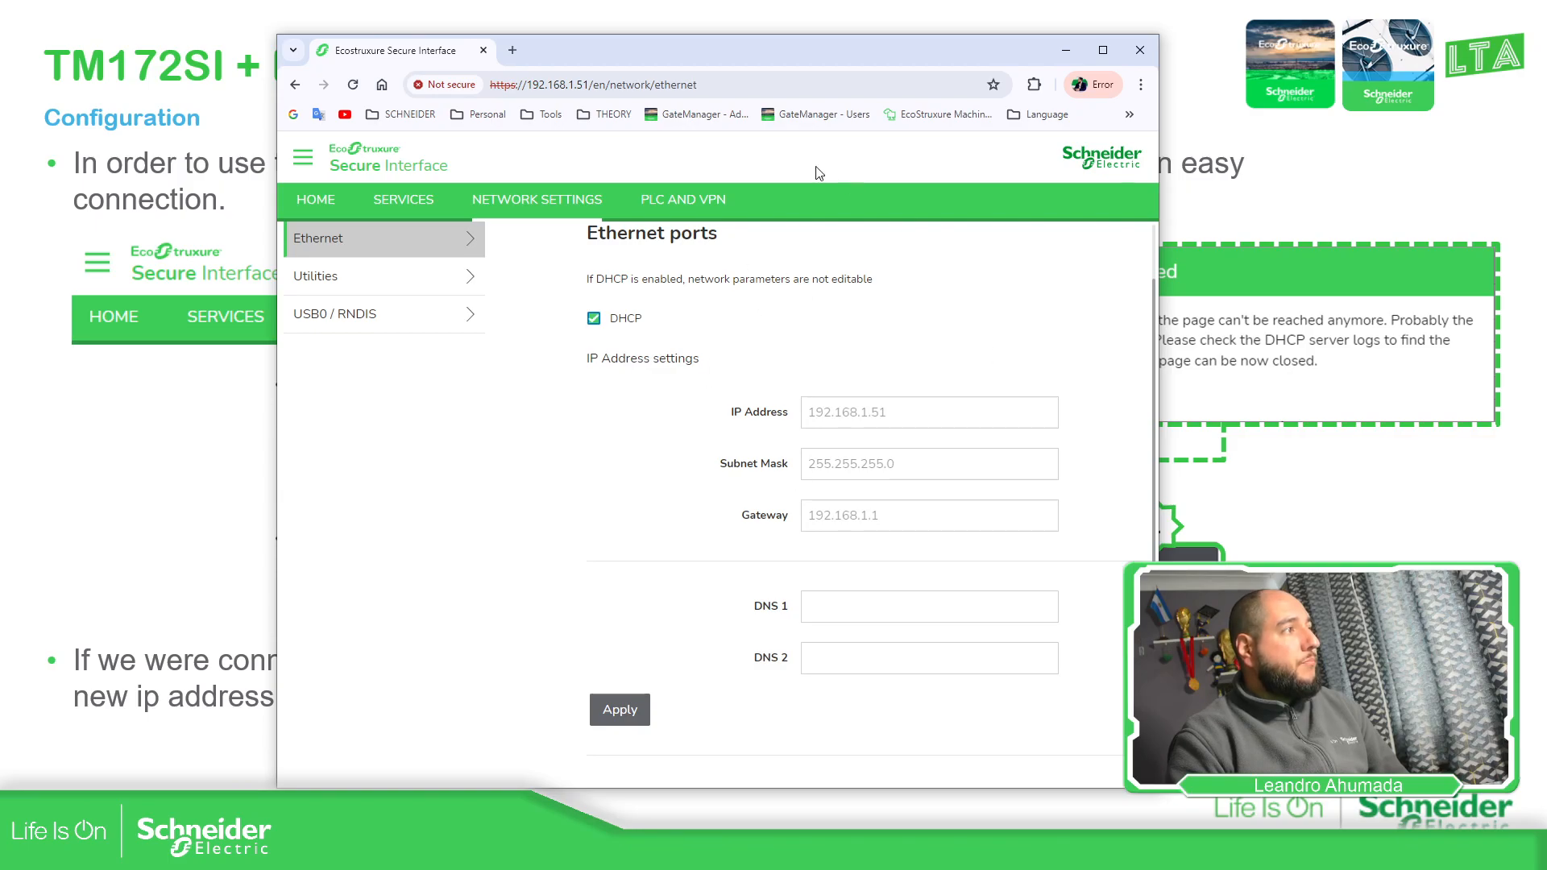
click(621, 711)
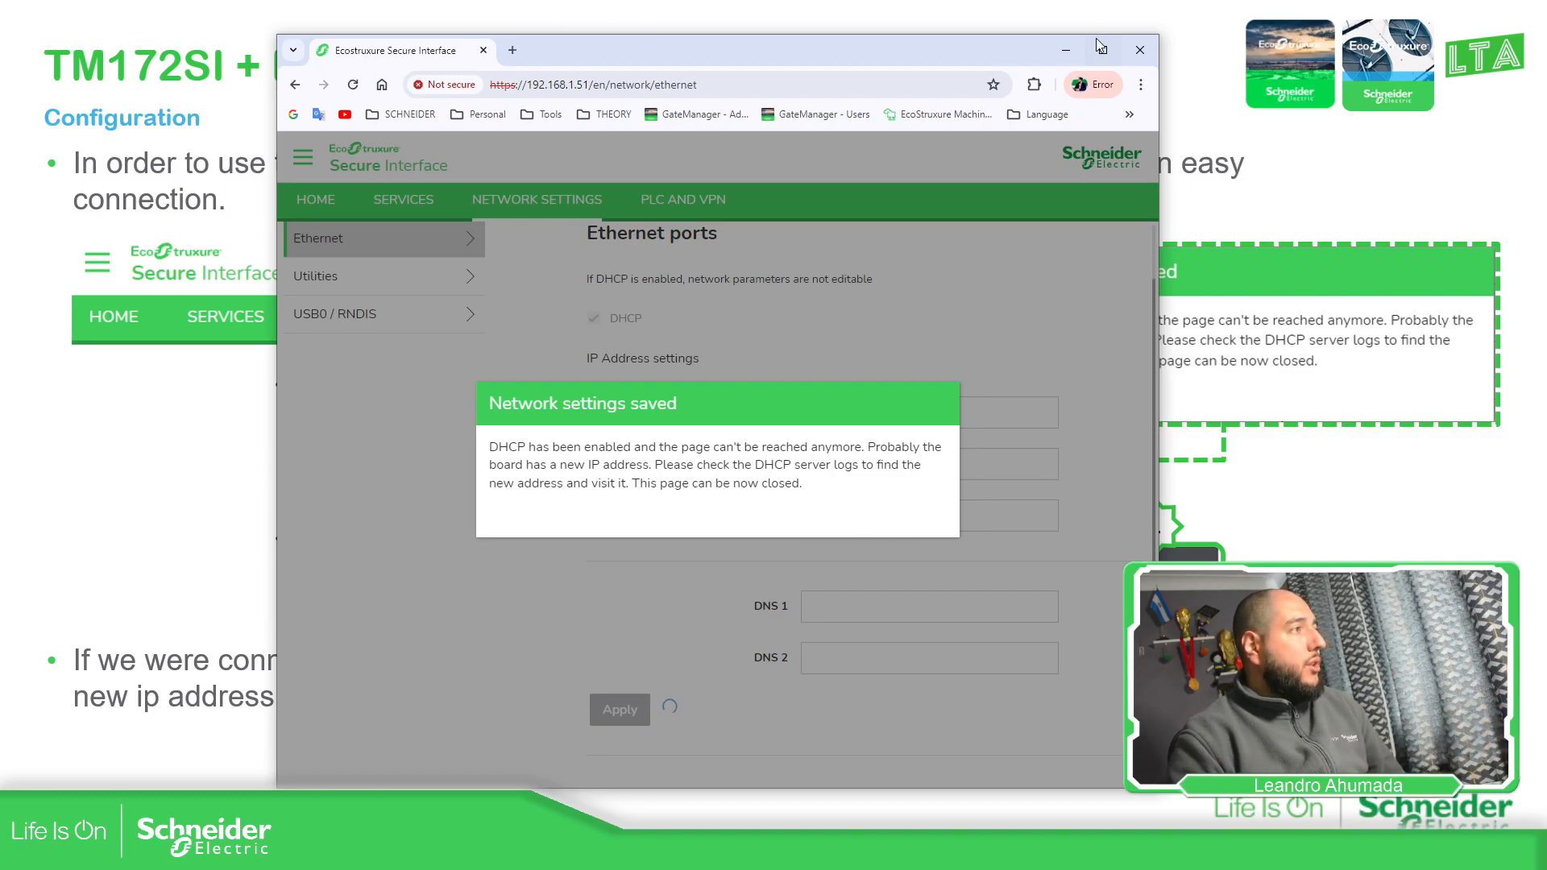
Close the browser window showing the device's web page
click(1138, 52)
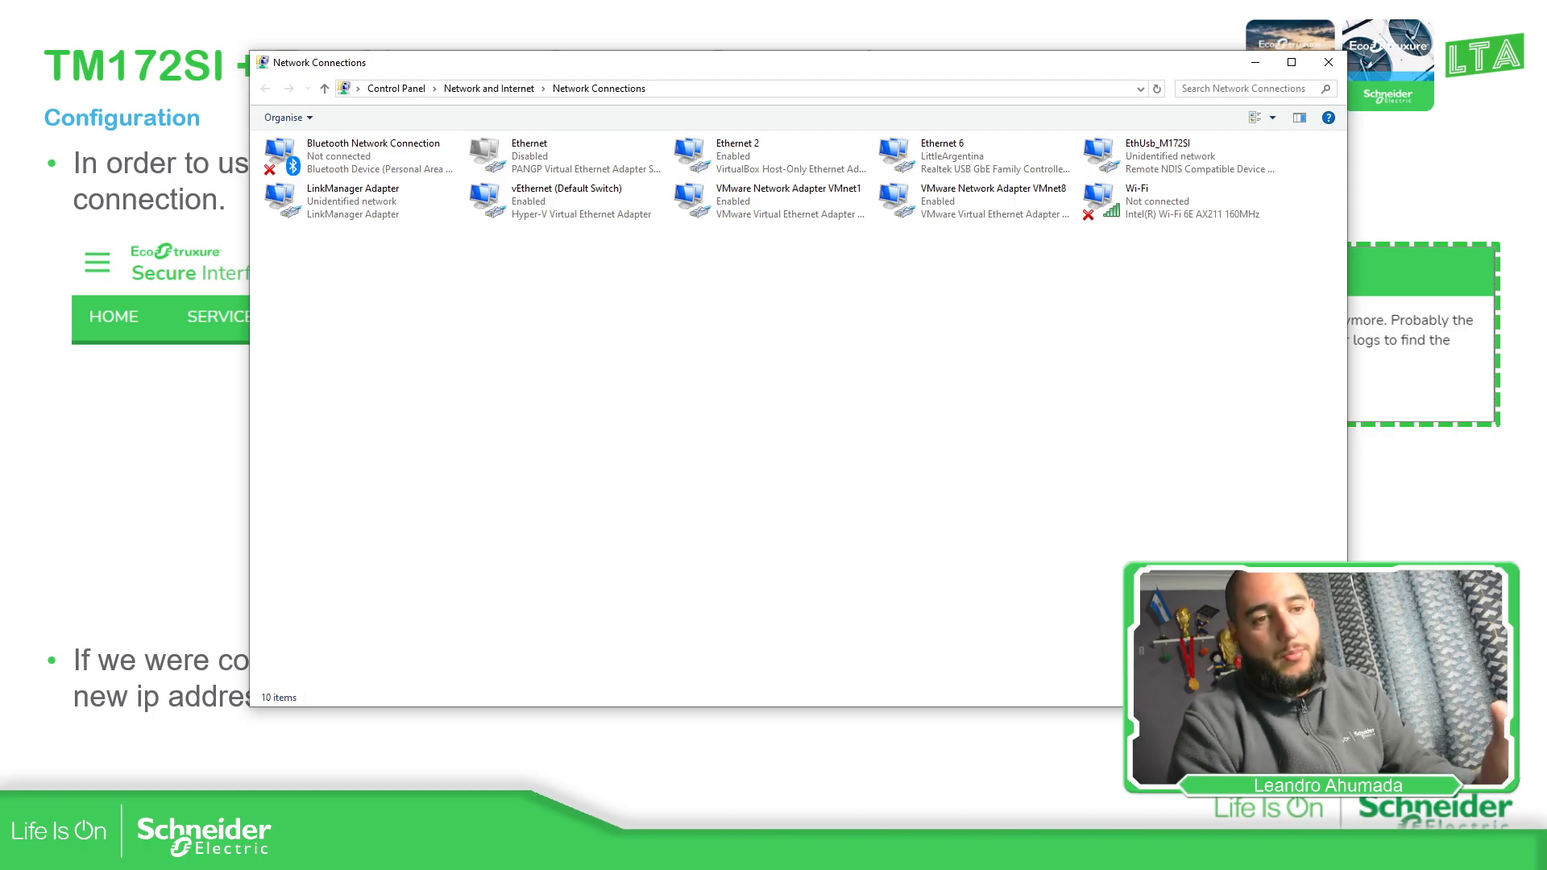
Inspect the EthUsb_M172SI adapter's properties, then clear the selection and reposition the window
right_click(1146, 148)
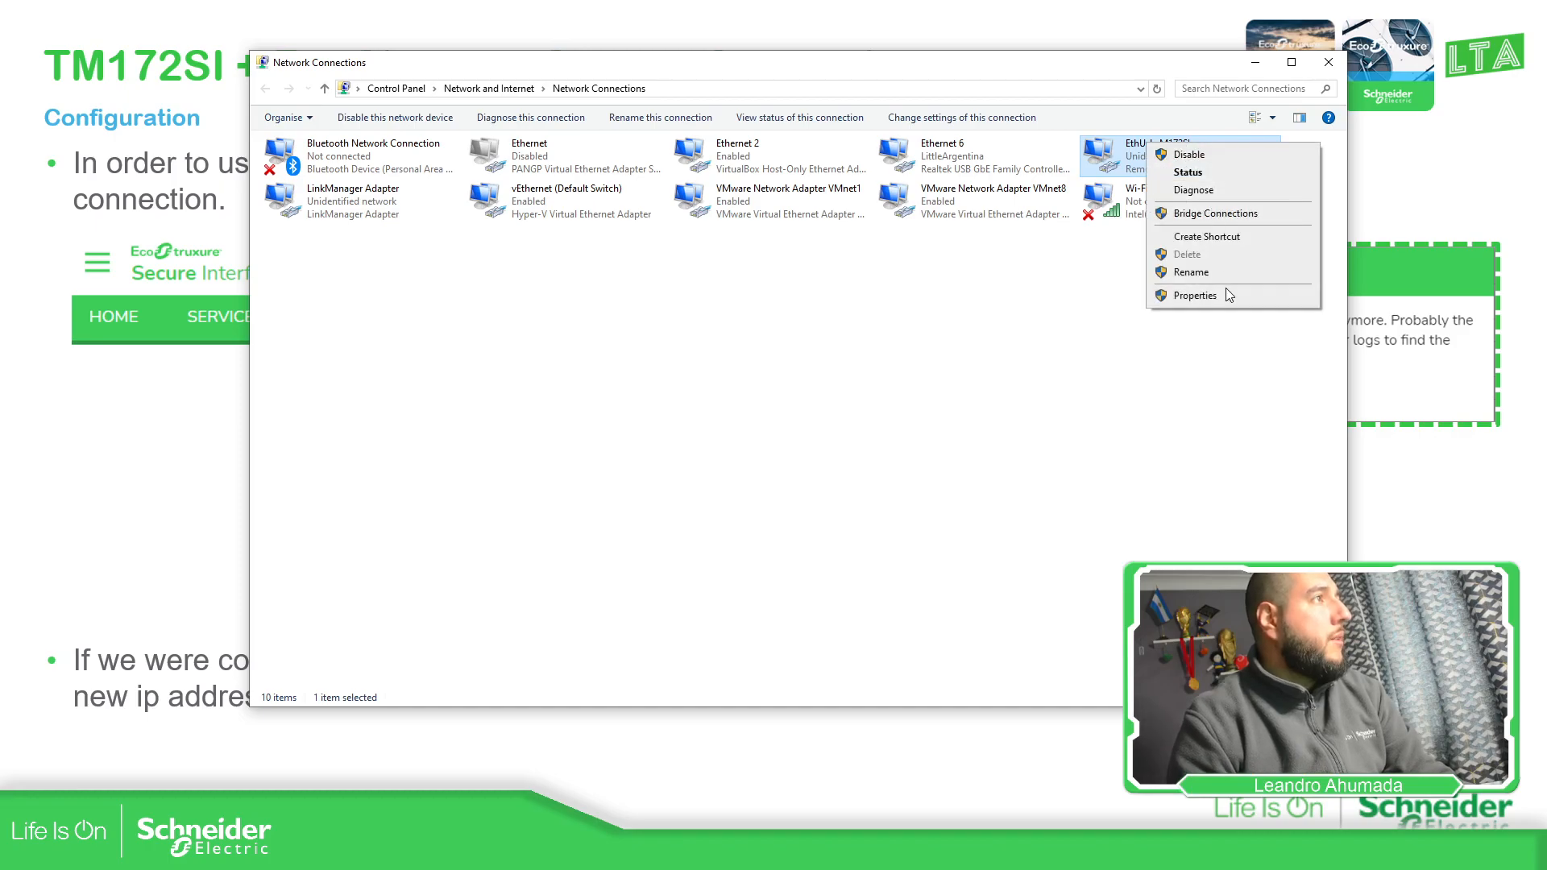
click(1195, 295)
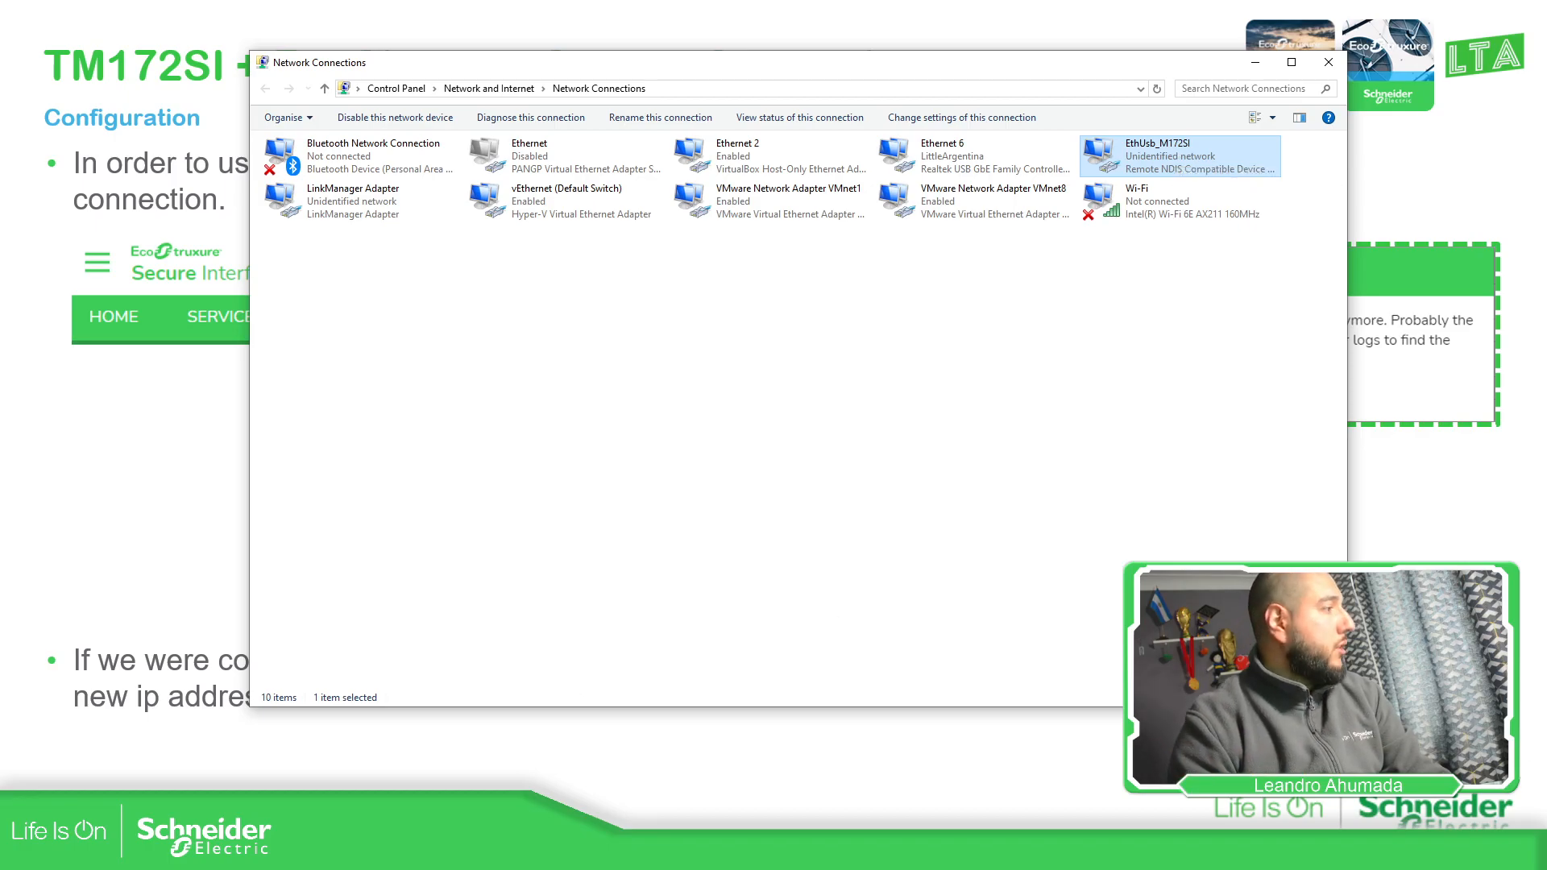
right_click(1176, 166)
click(1228, 321)
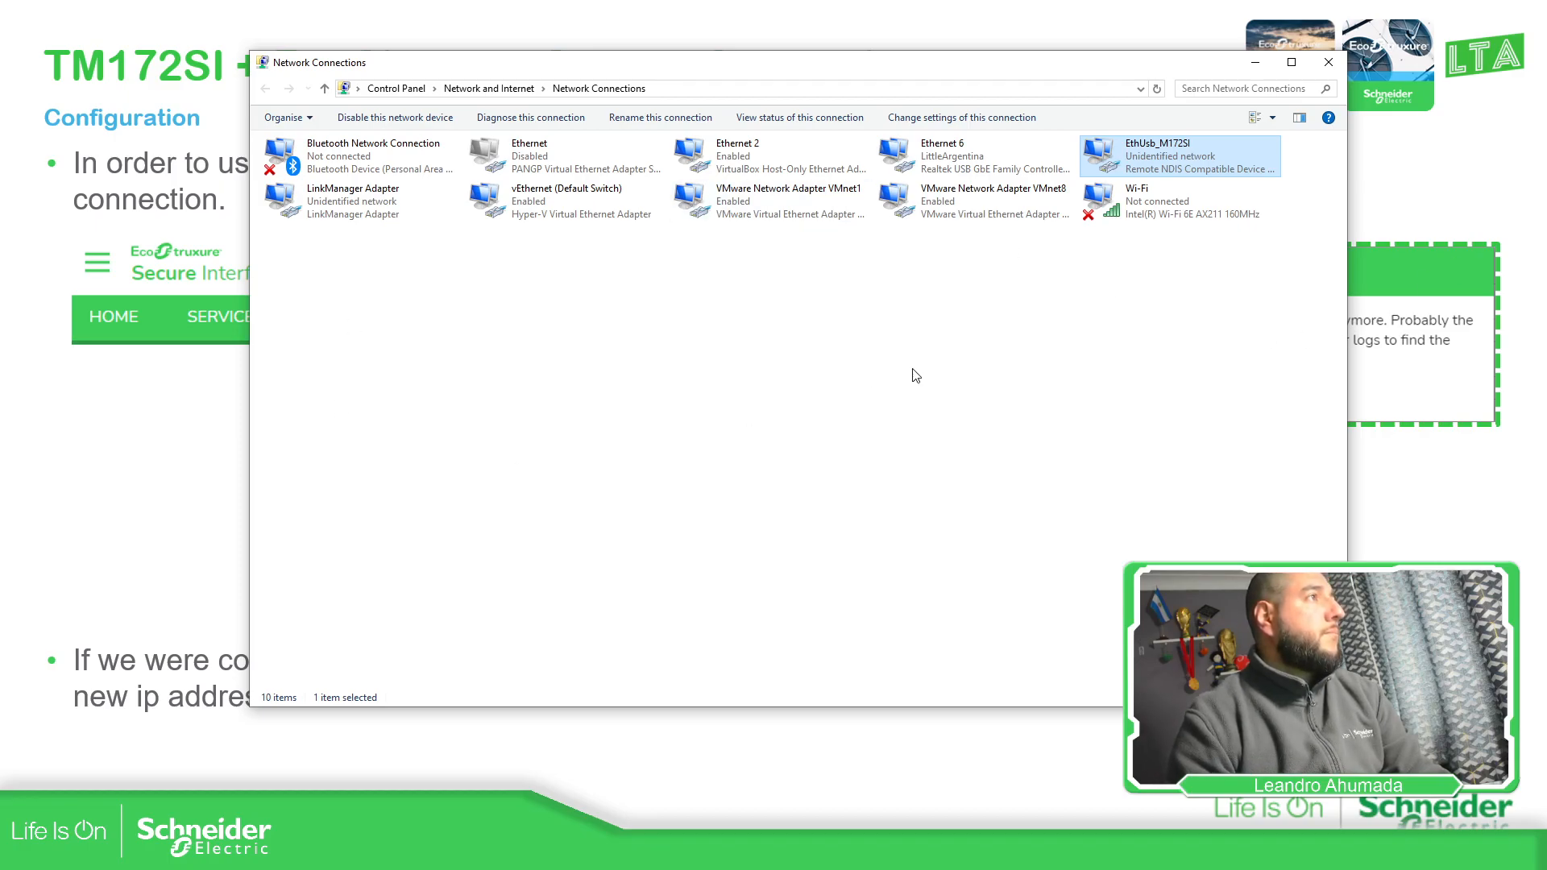
click(1093, 414)
drag(1079, 71, 1038, 96)
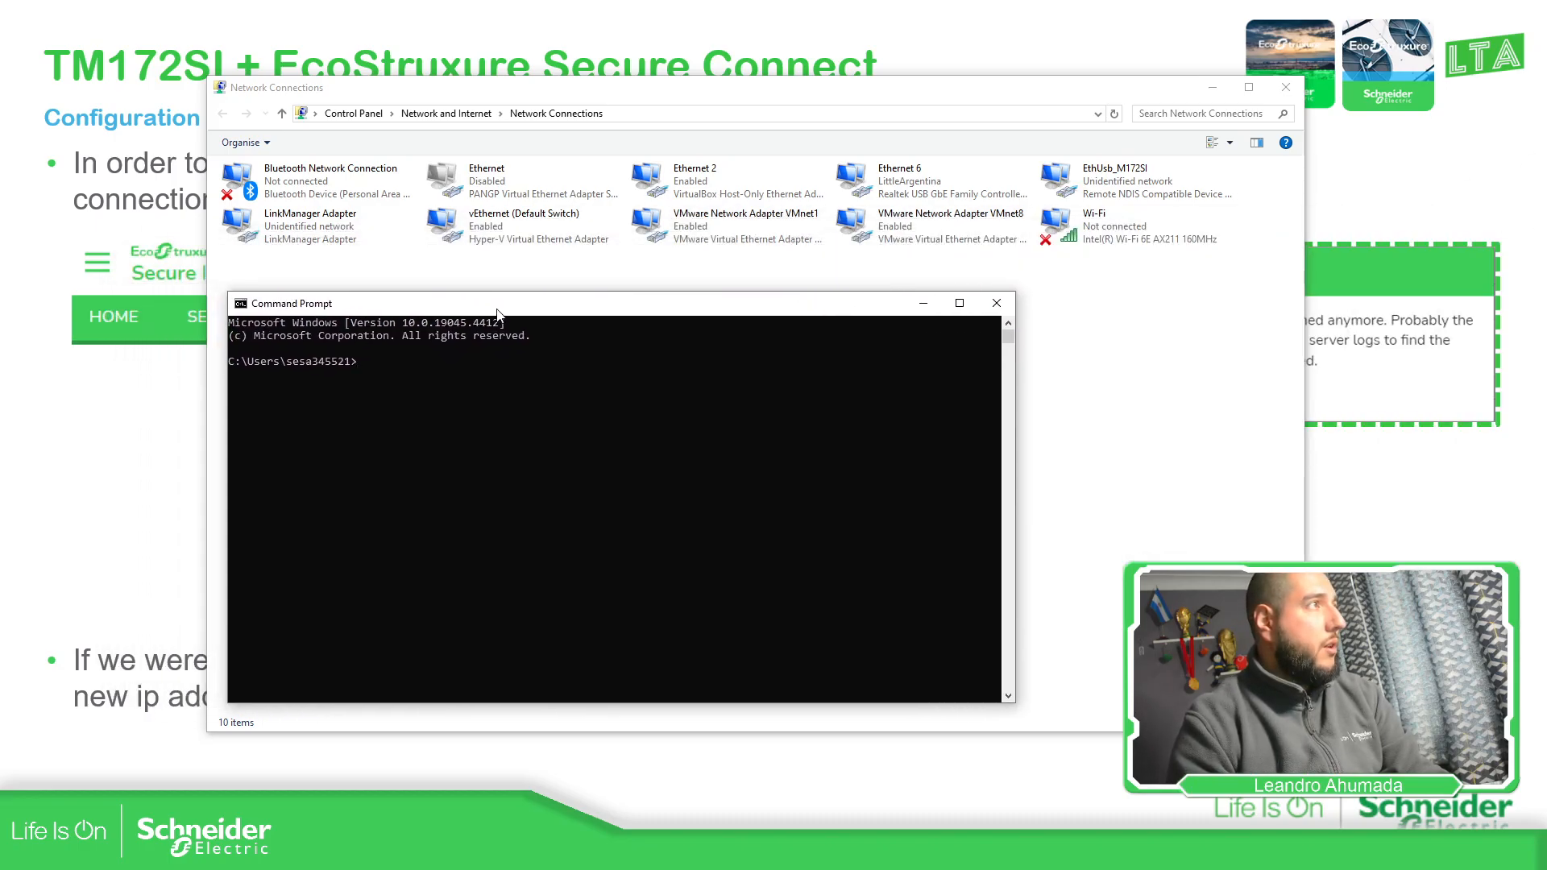
Ping 192.168.254.254 from the Command Prompt
text(ping)
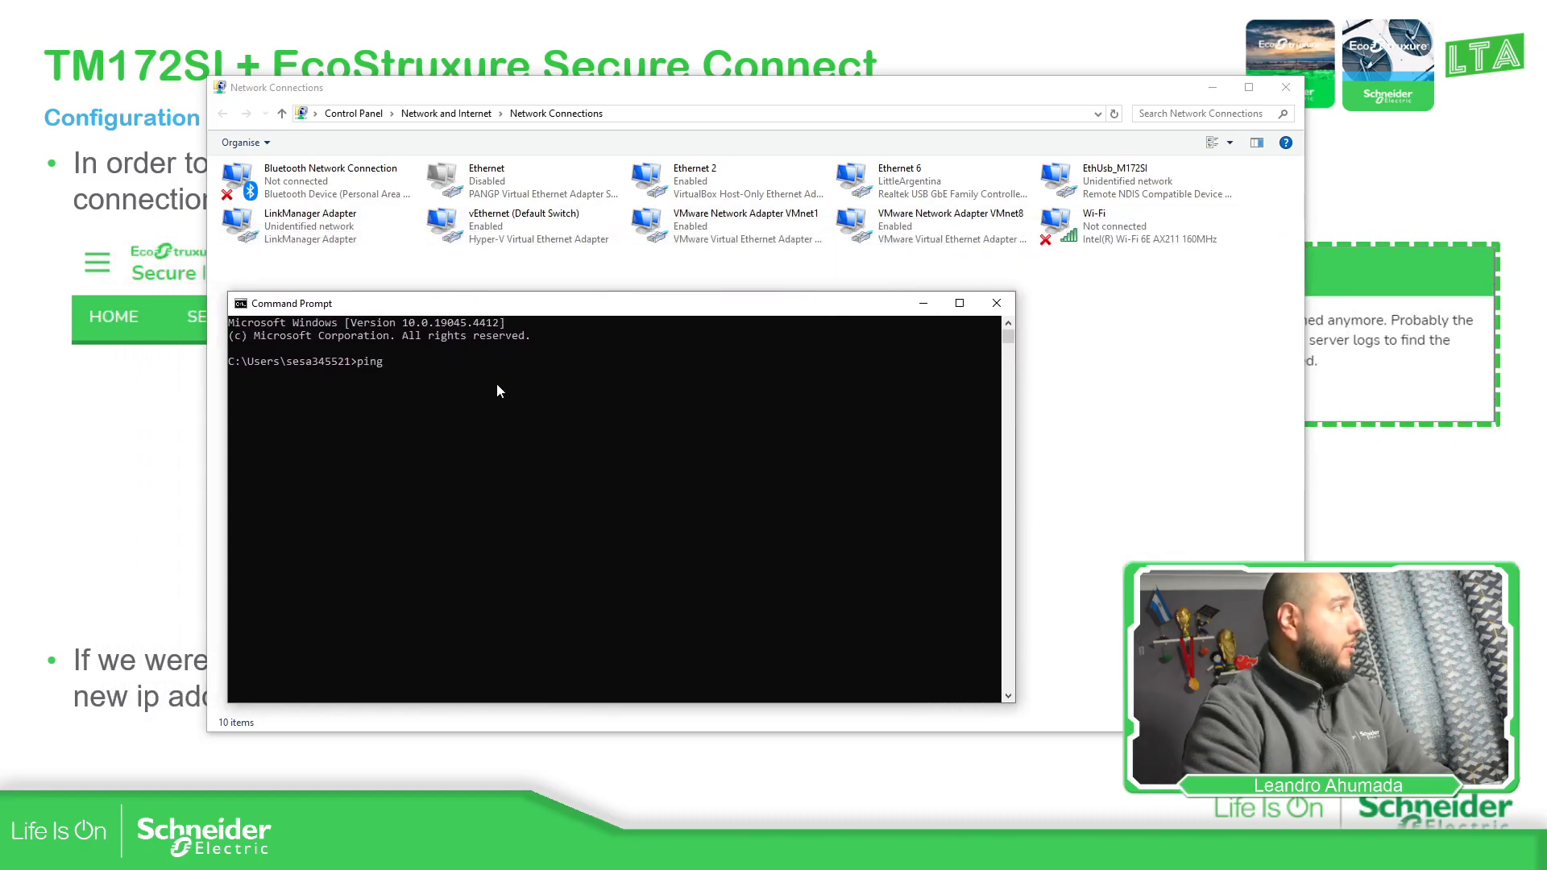
text( 192.168.254.254)
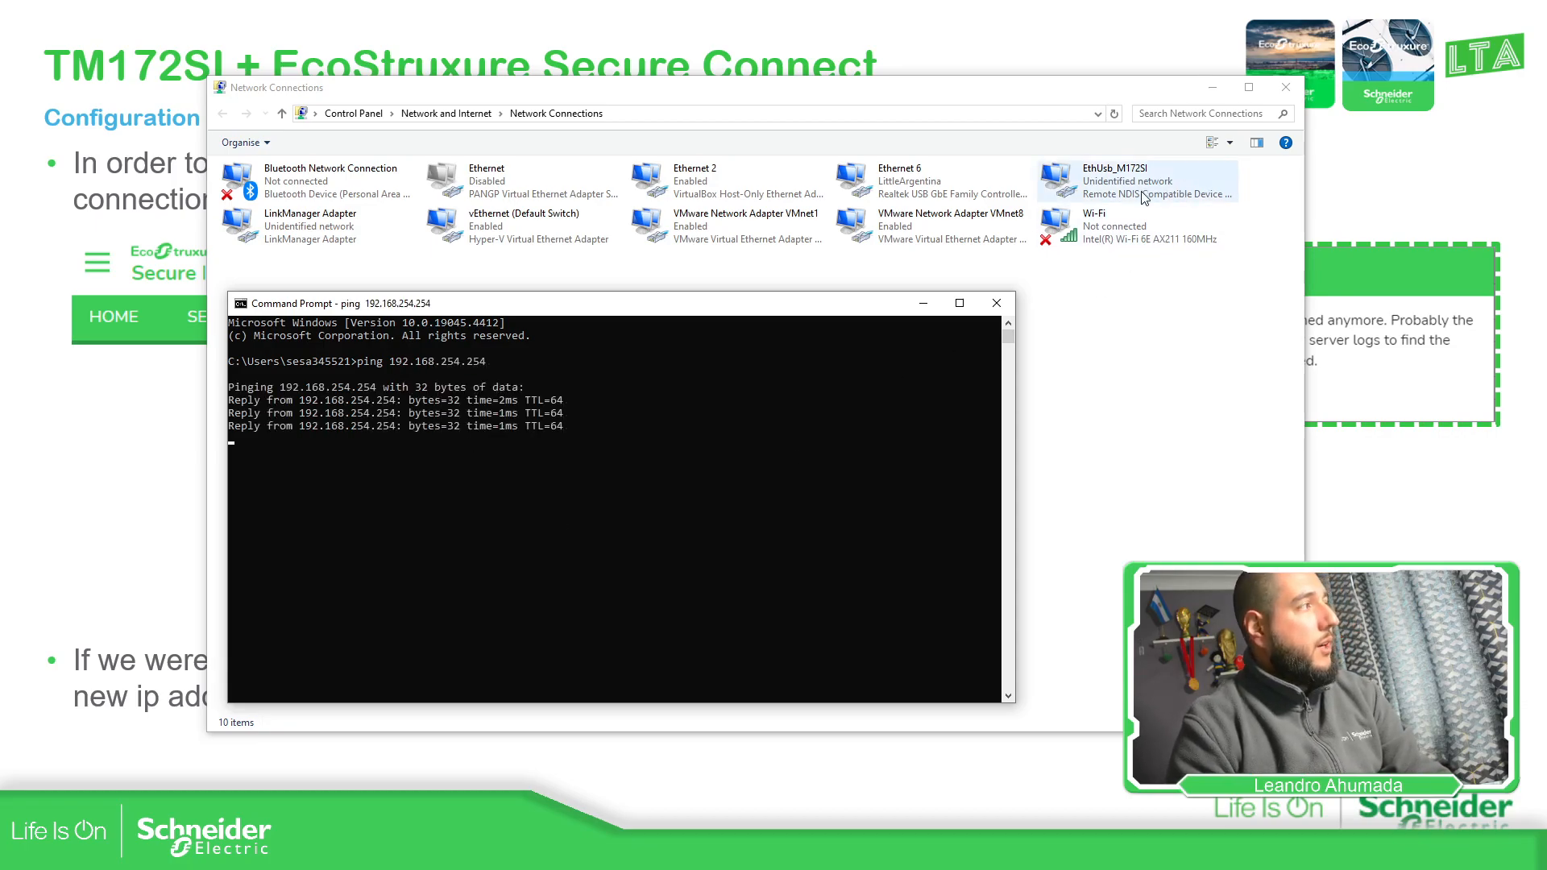
right_click(1183, 181)
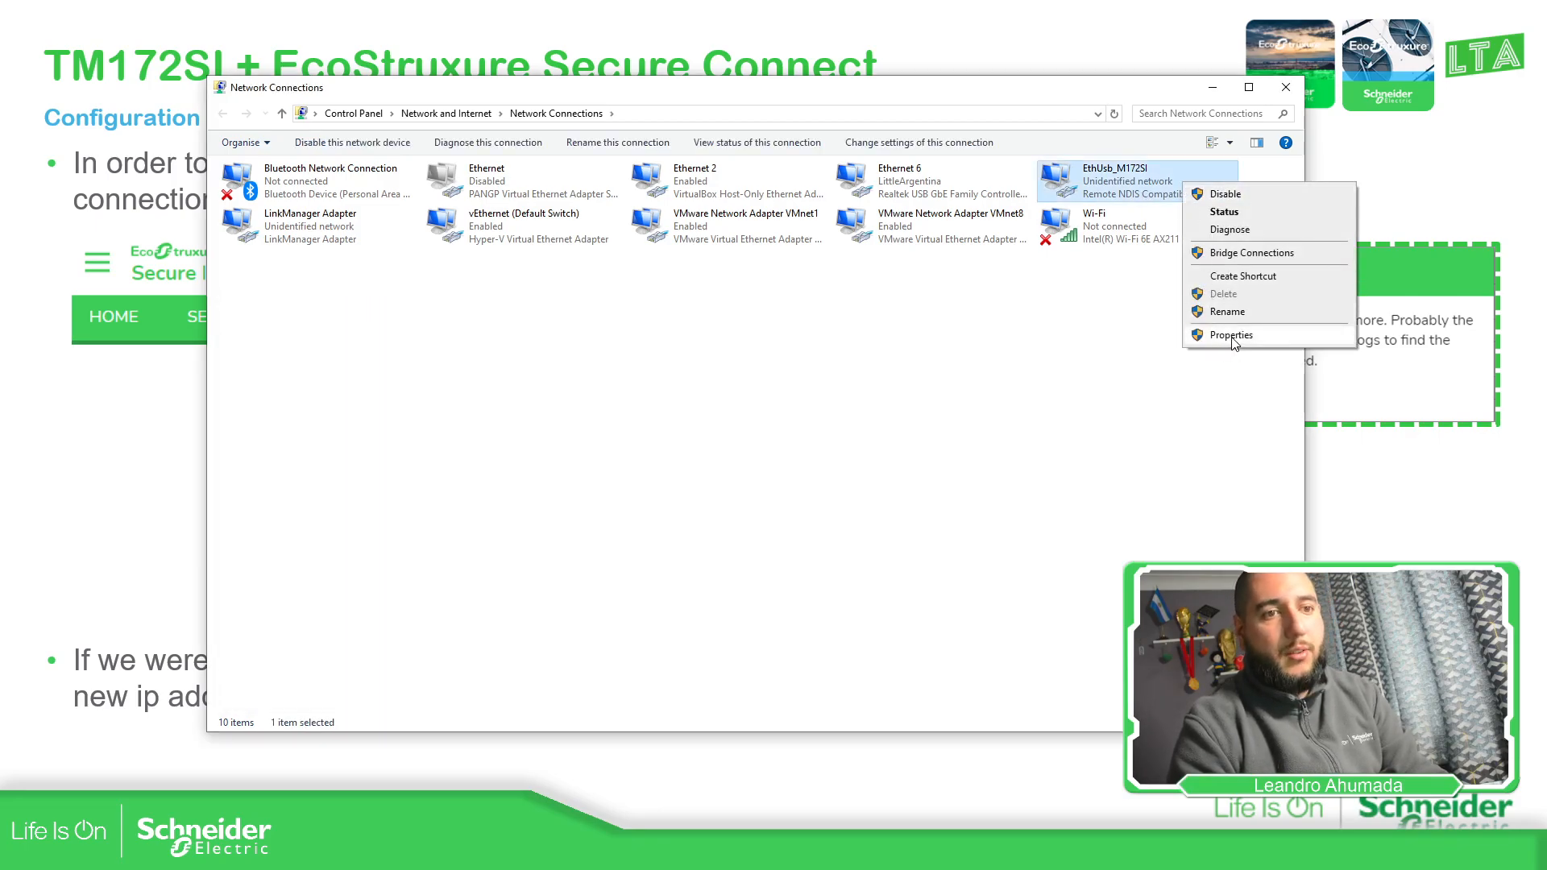
key(alt+Tab)
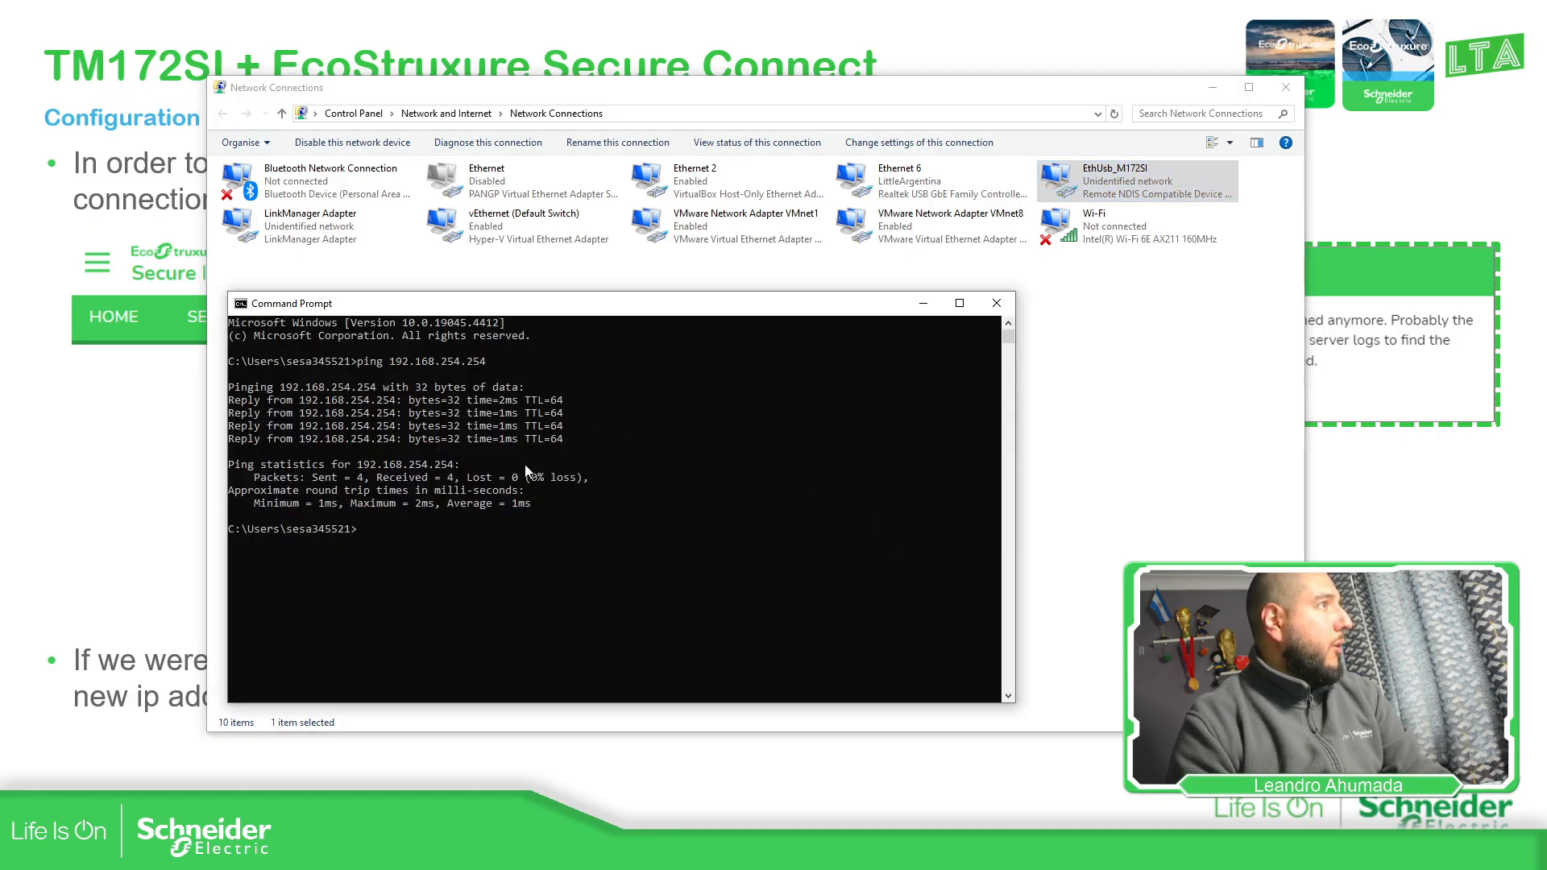
Run ipconfig to confirm EthUsb_M172SI has IPv4 192.168.254.100, then close the console
text(ipconfig)
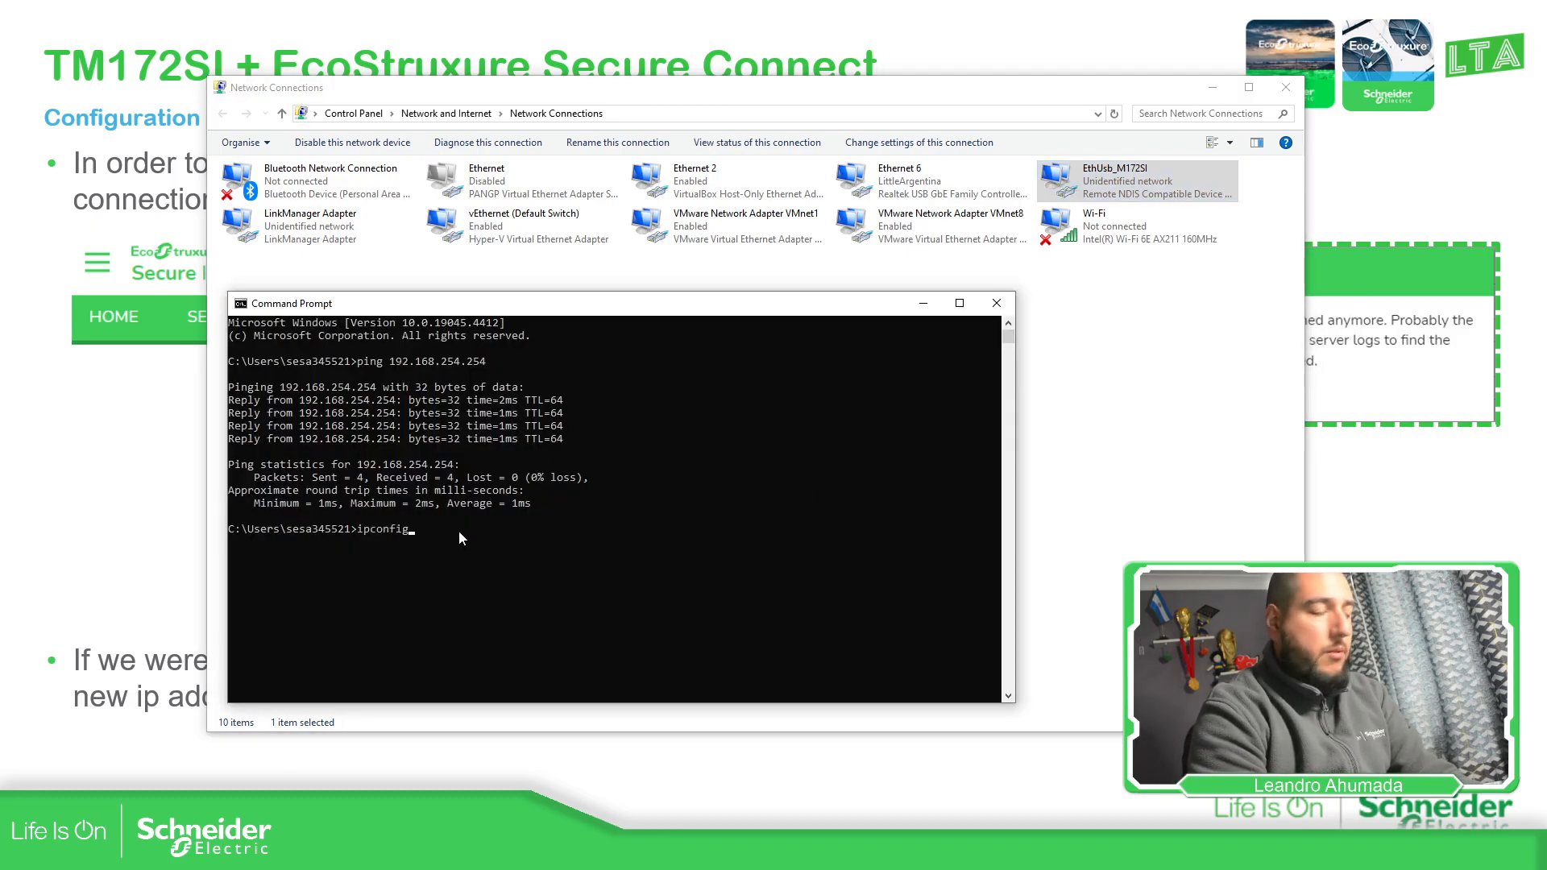
key(Return)
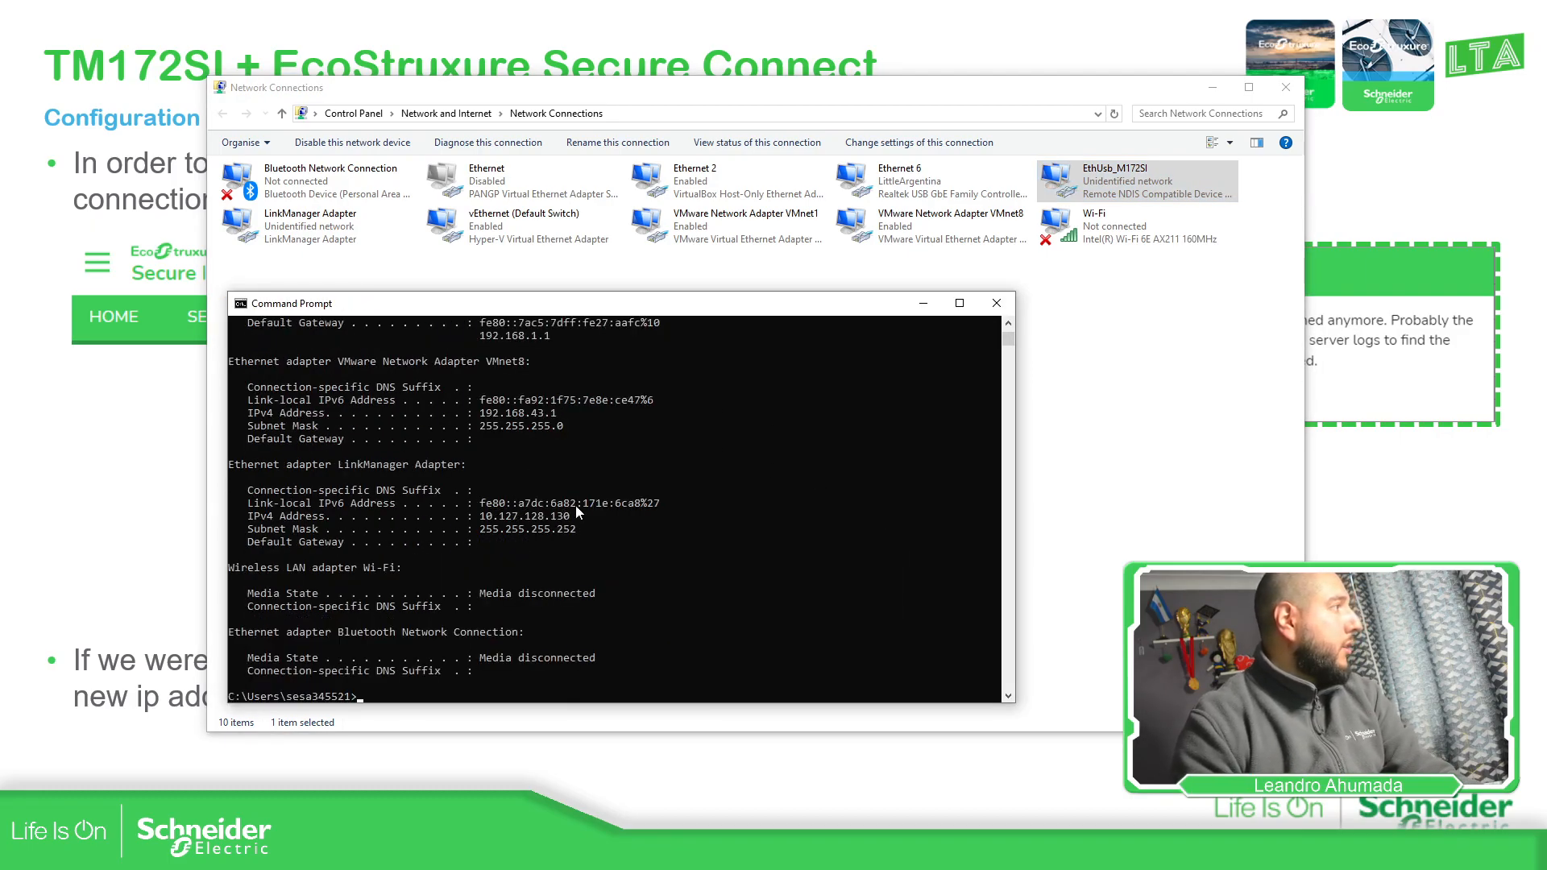
scroll(295, 532, up, 9)
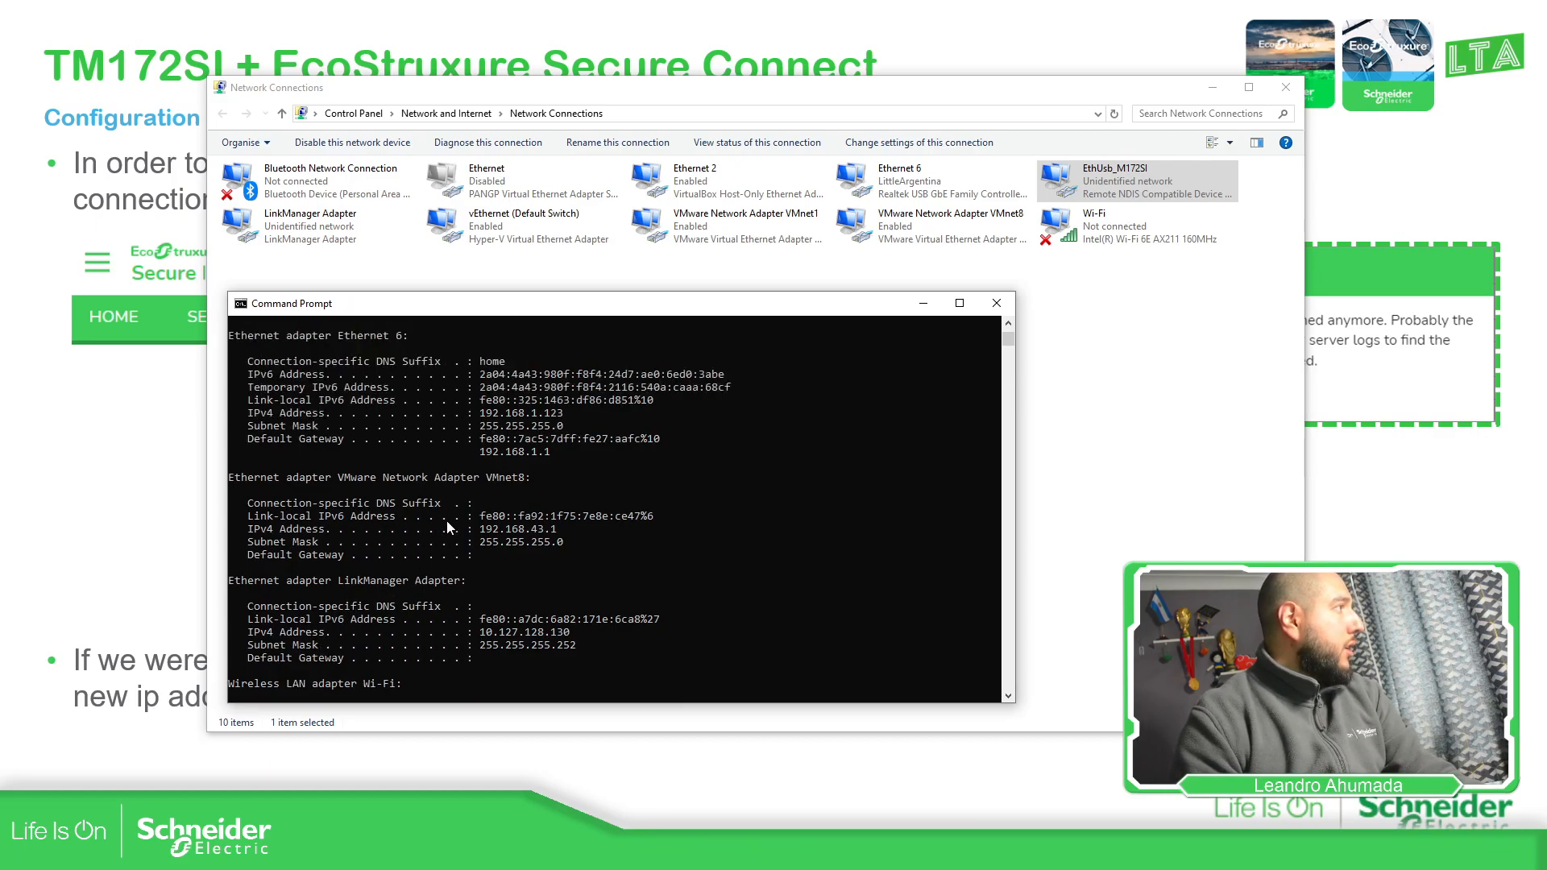
scroll(564, 534, up, 7)
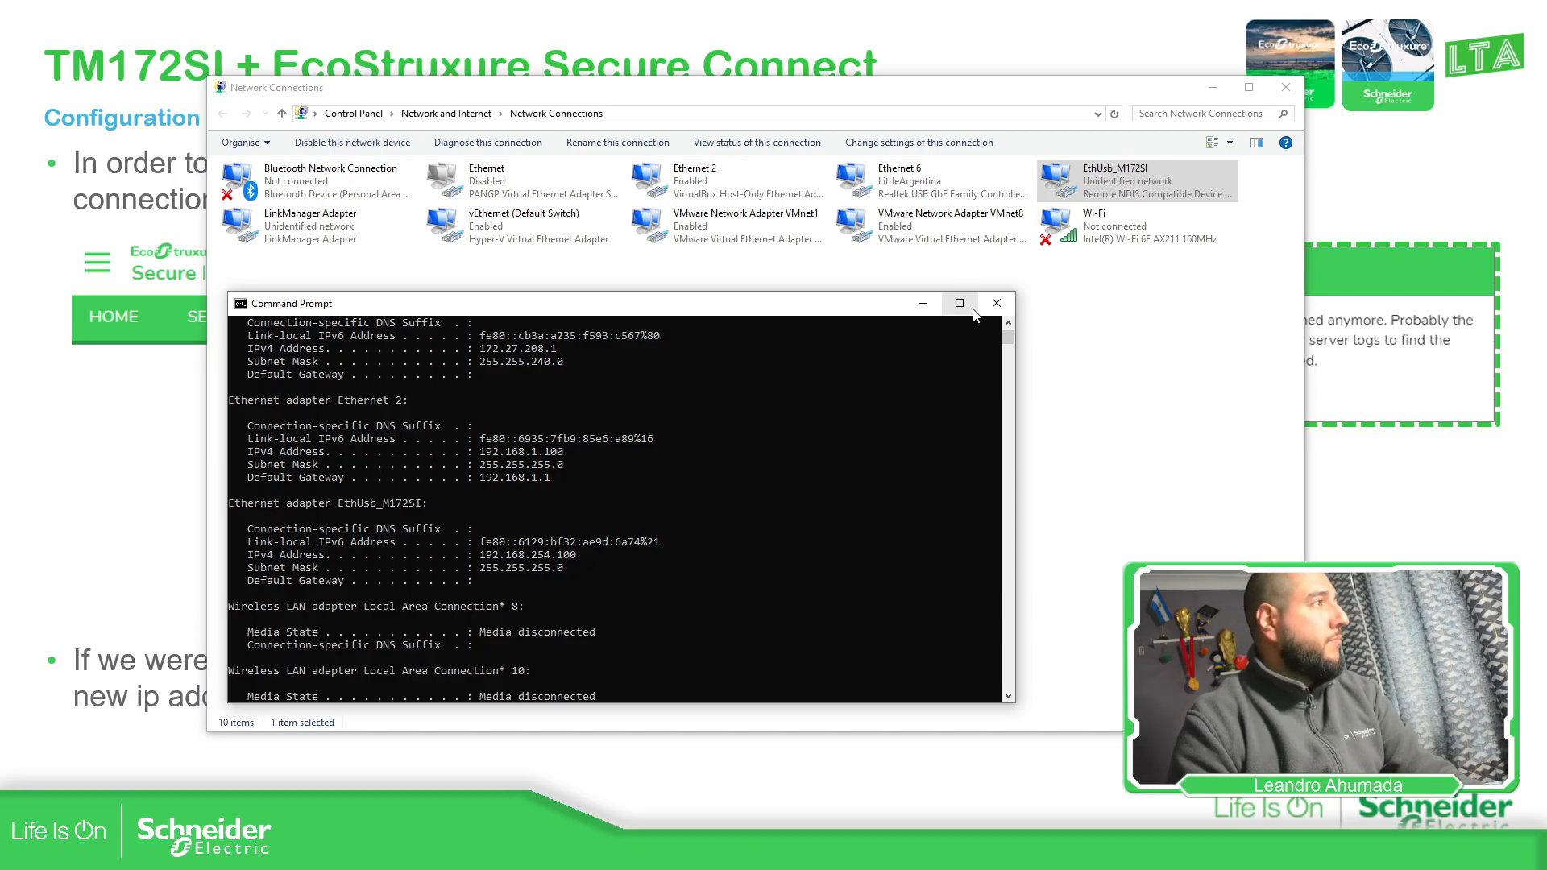
click(997, 303)
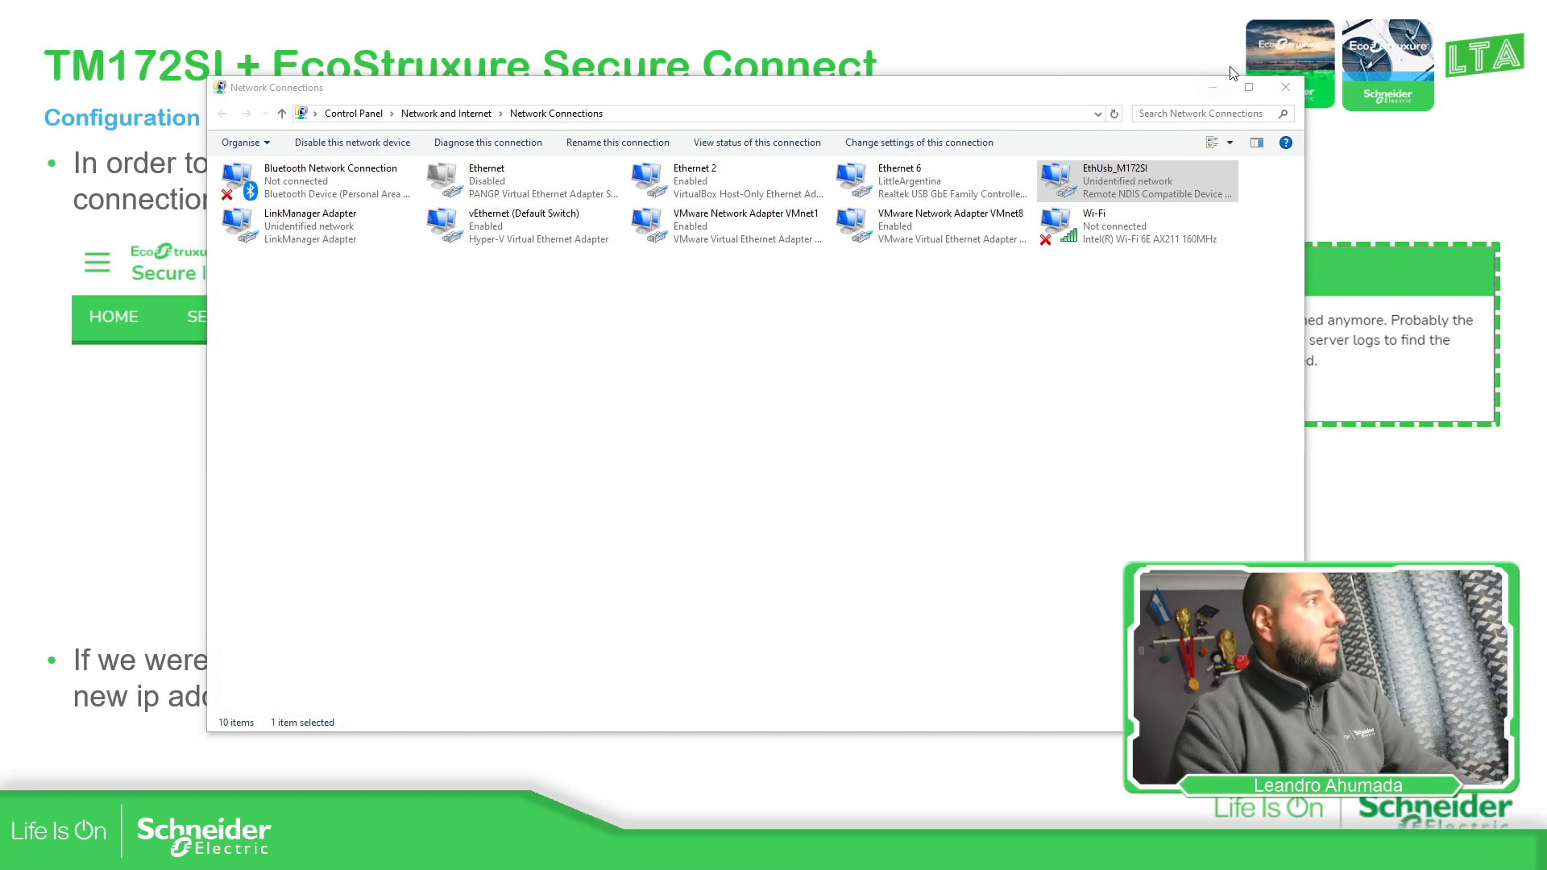
Load 192.168.254.254 in Chrome and proceed past the certificate warning
click(1286, 87)
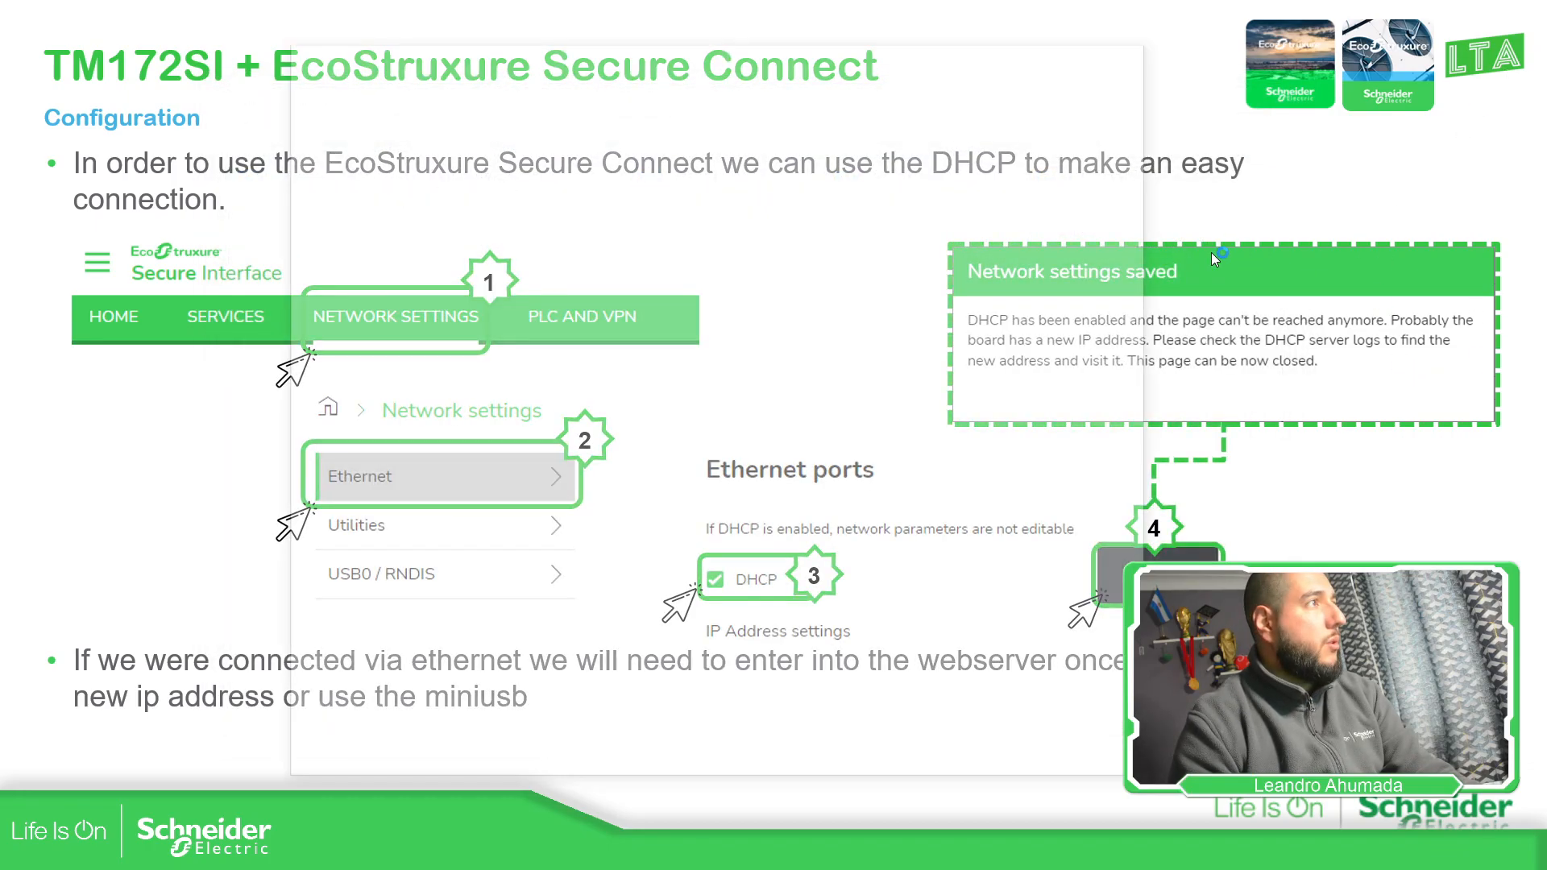
text(192.168.25)
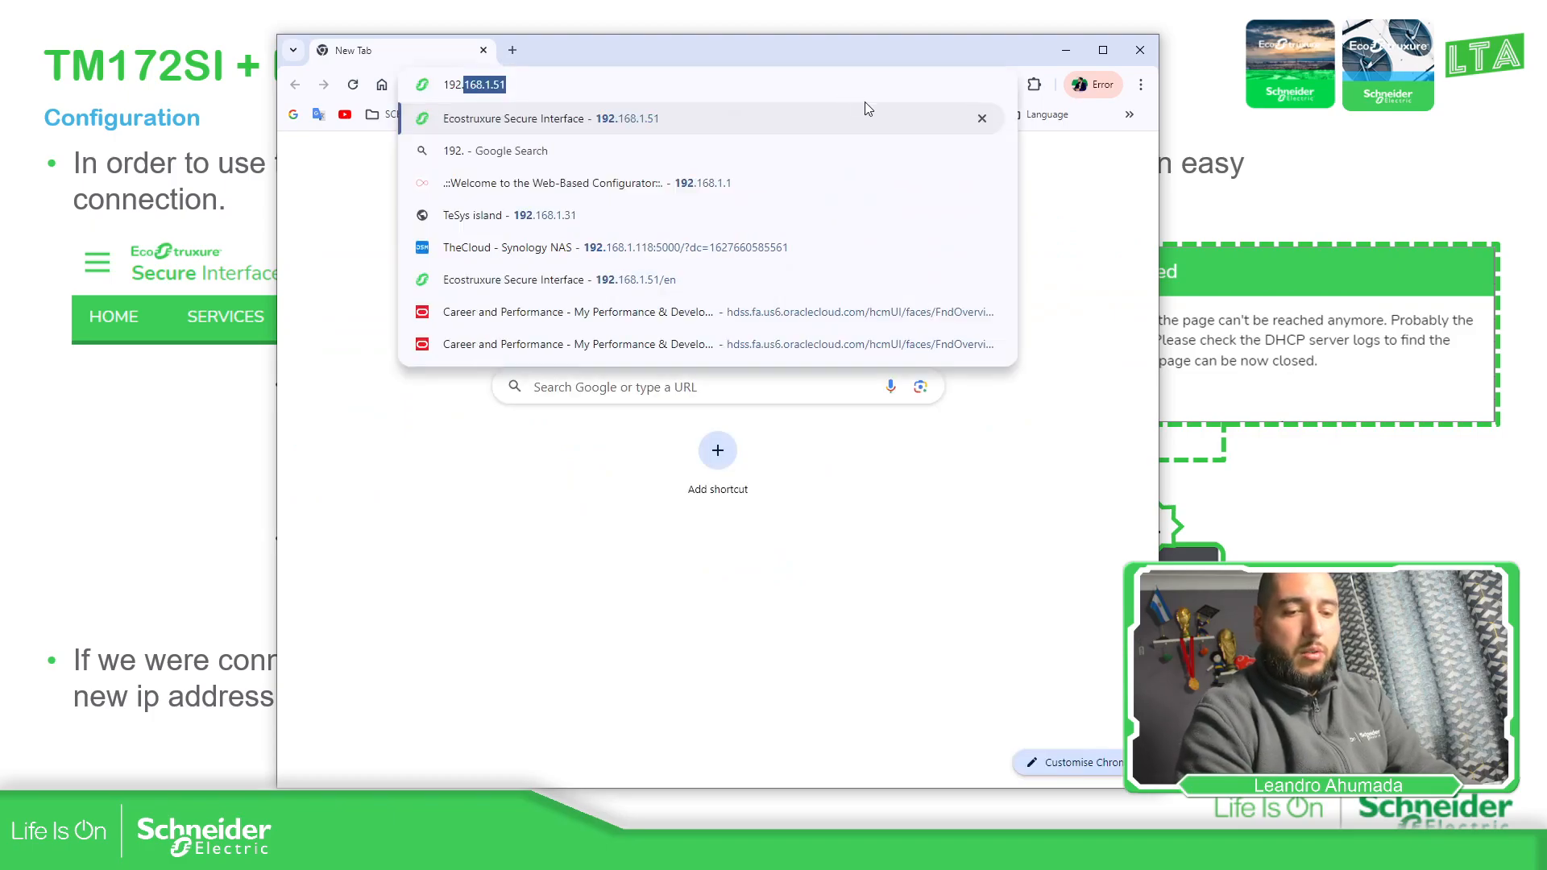
text(4.2)
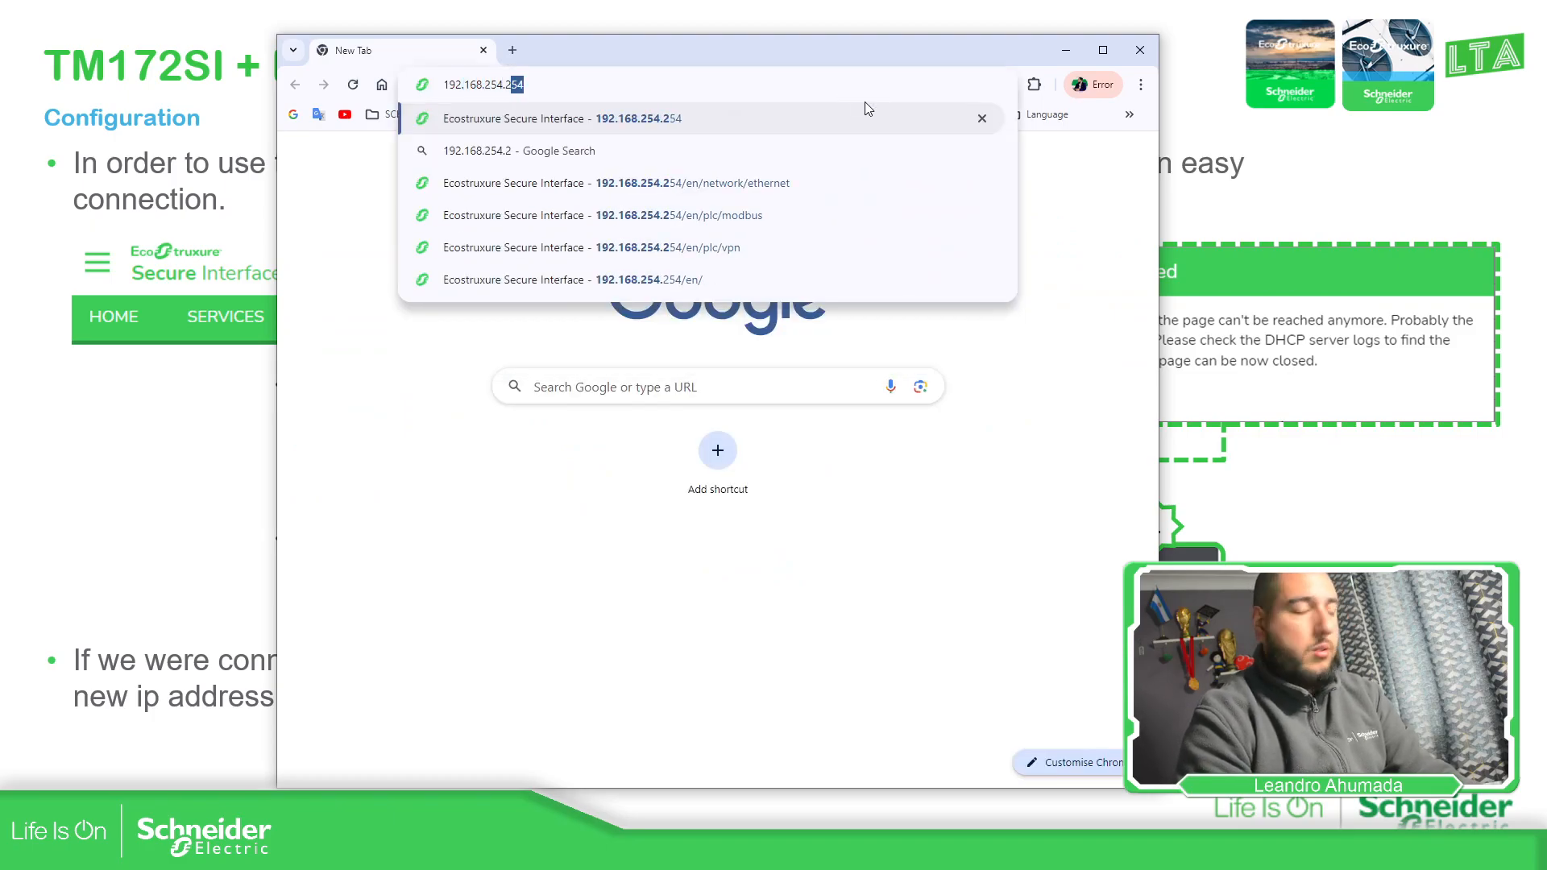
key(Return)
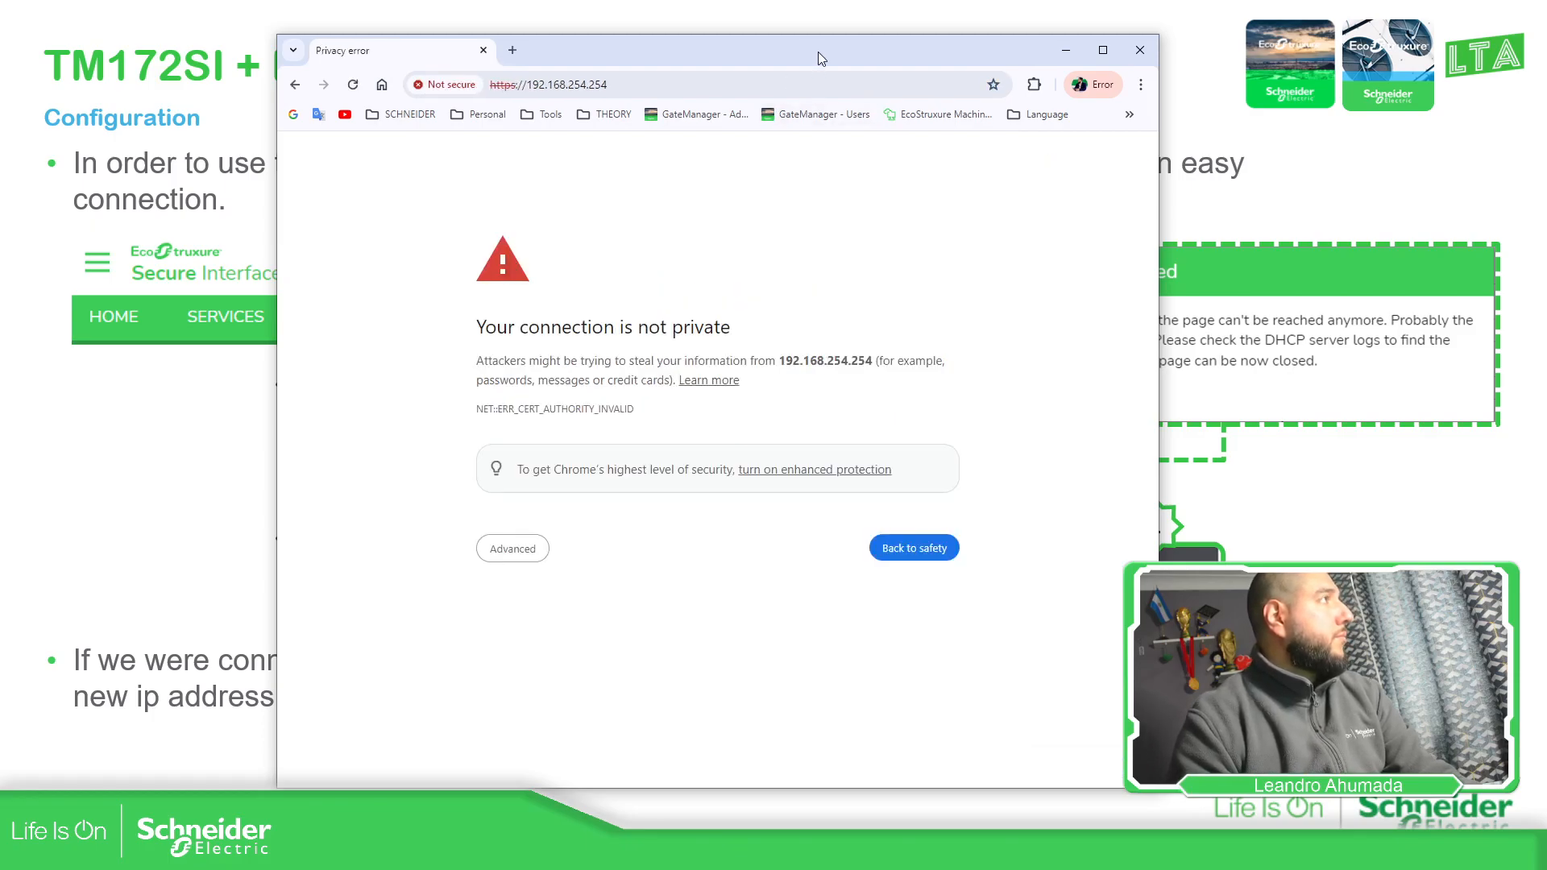
click(524, 553)
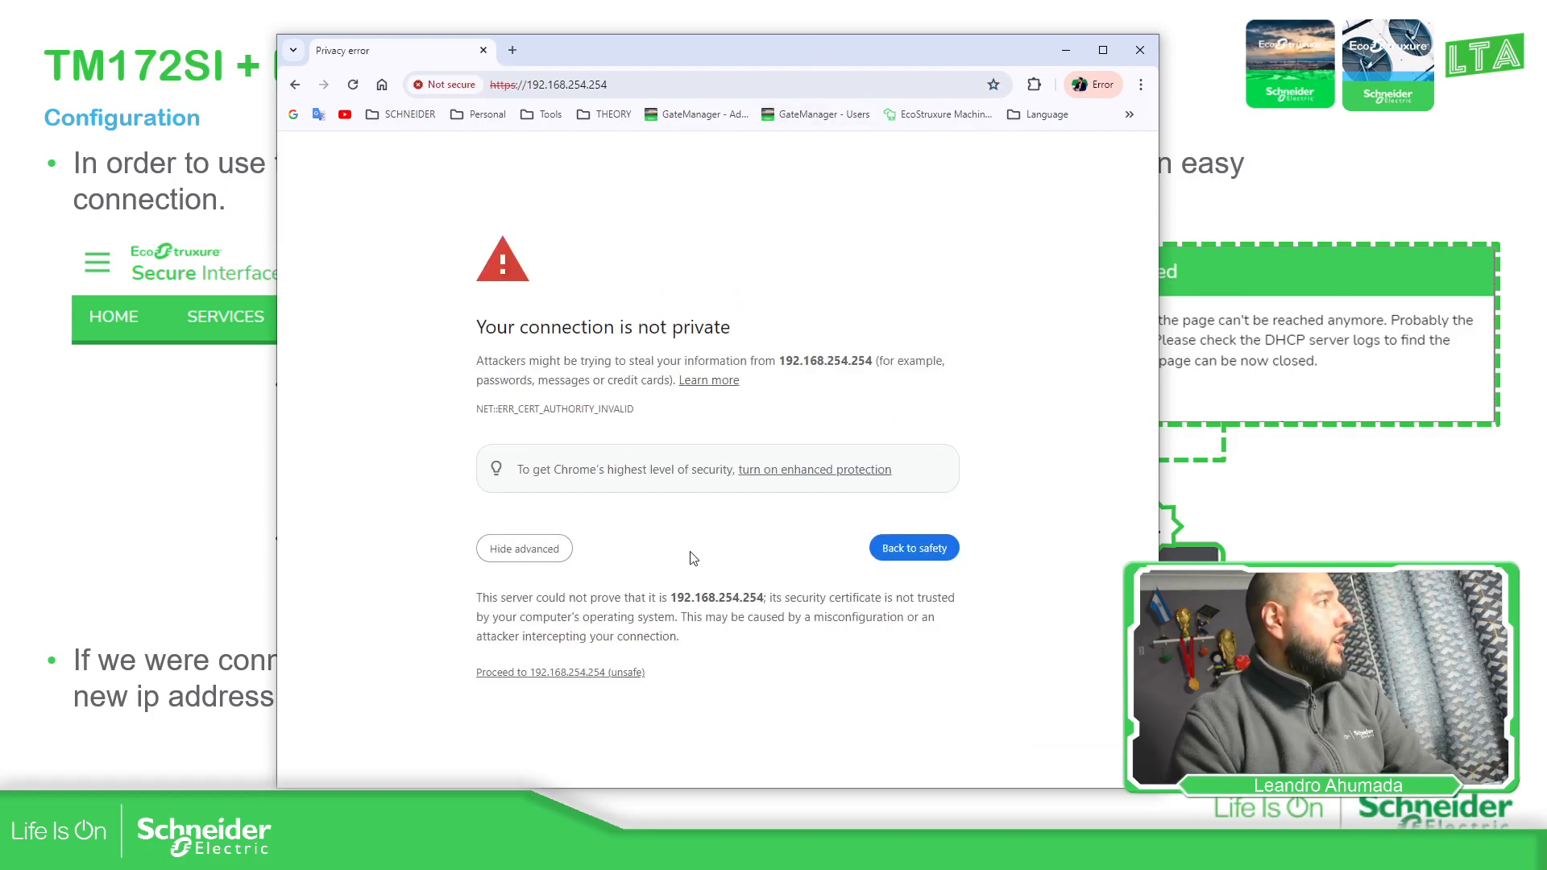
click(568, 673)
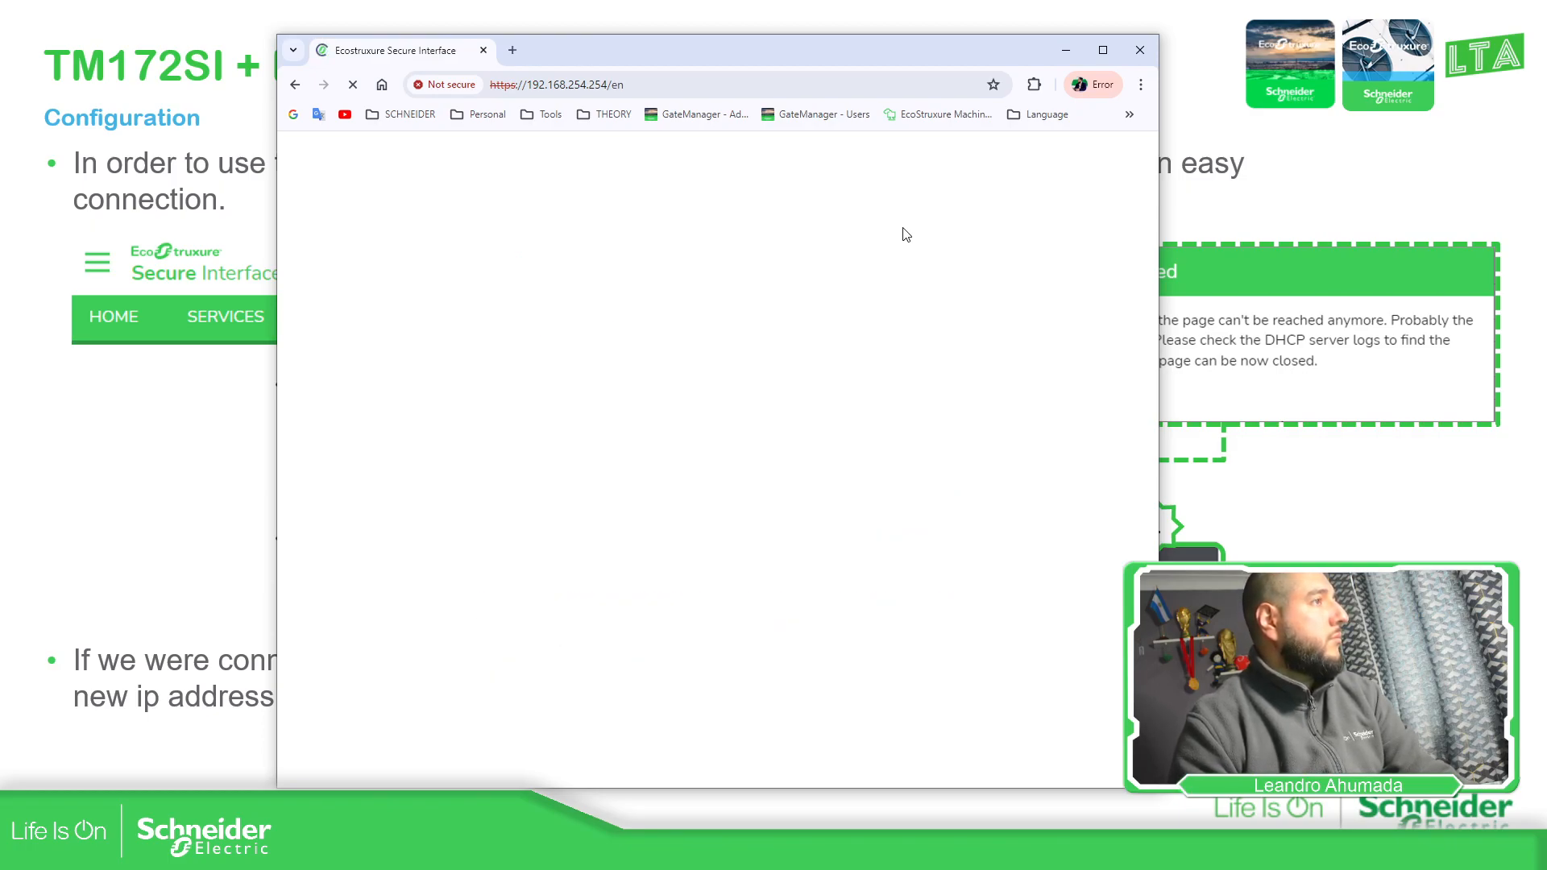
click(512, 50)
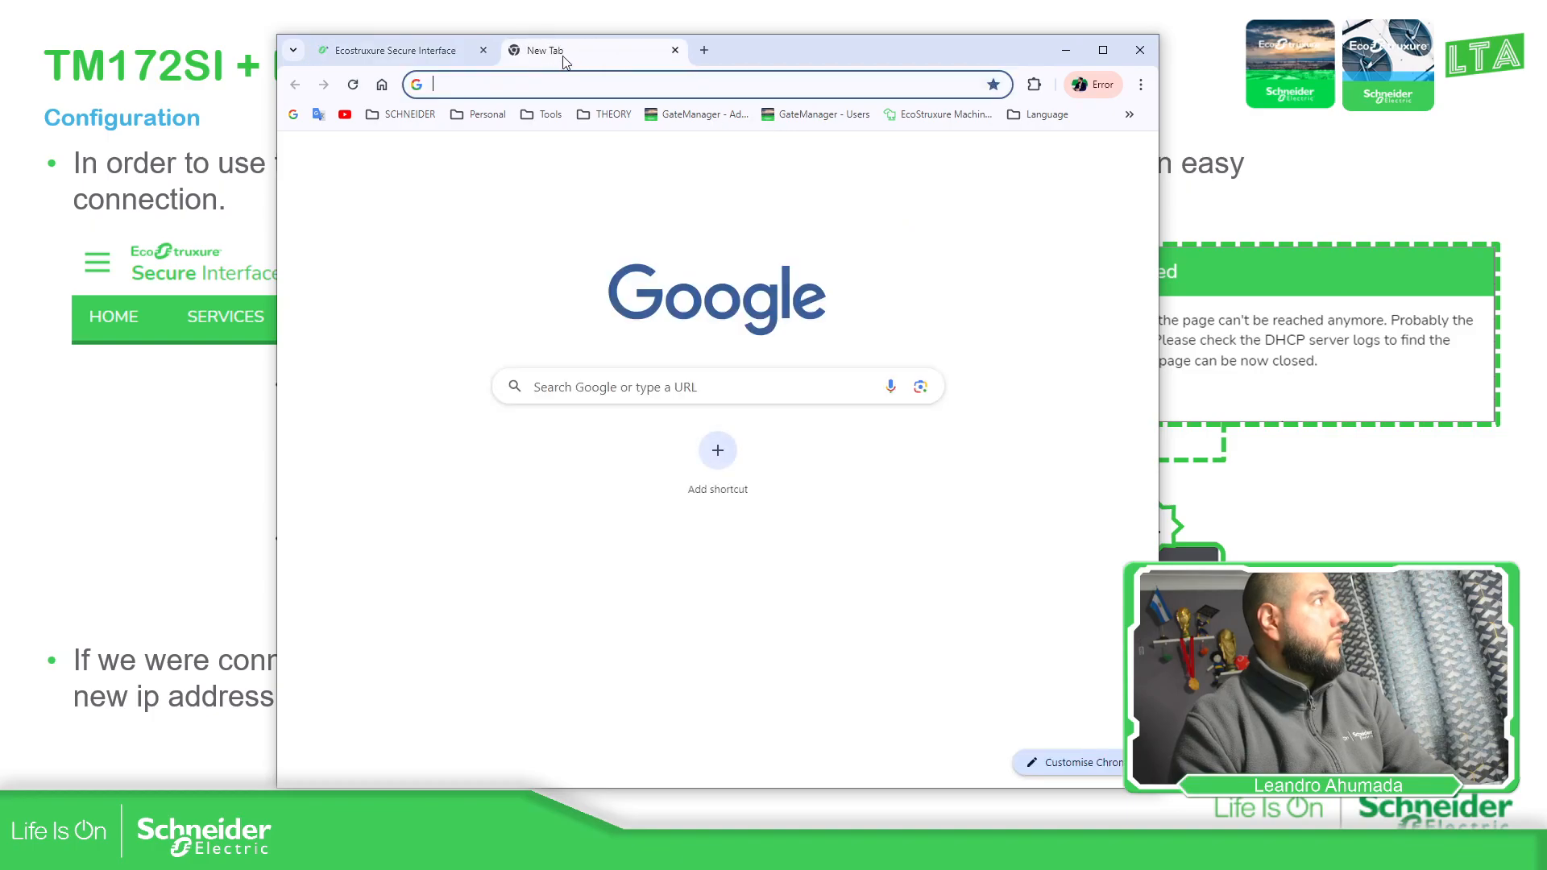
key(ctrl+w)
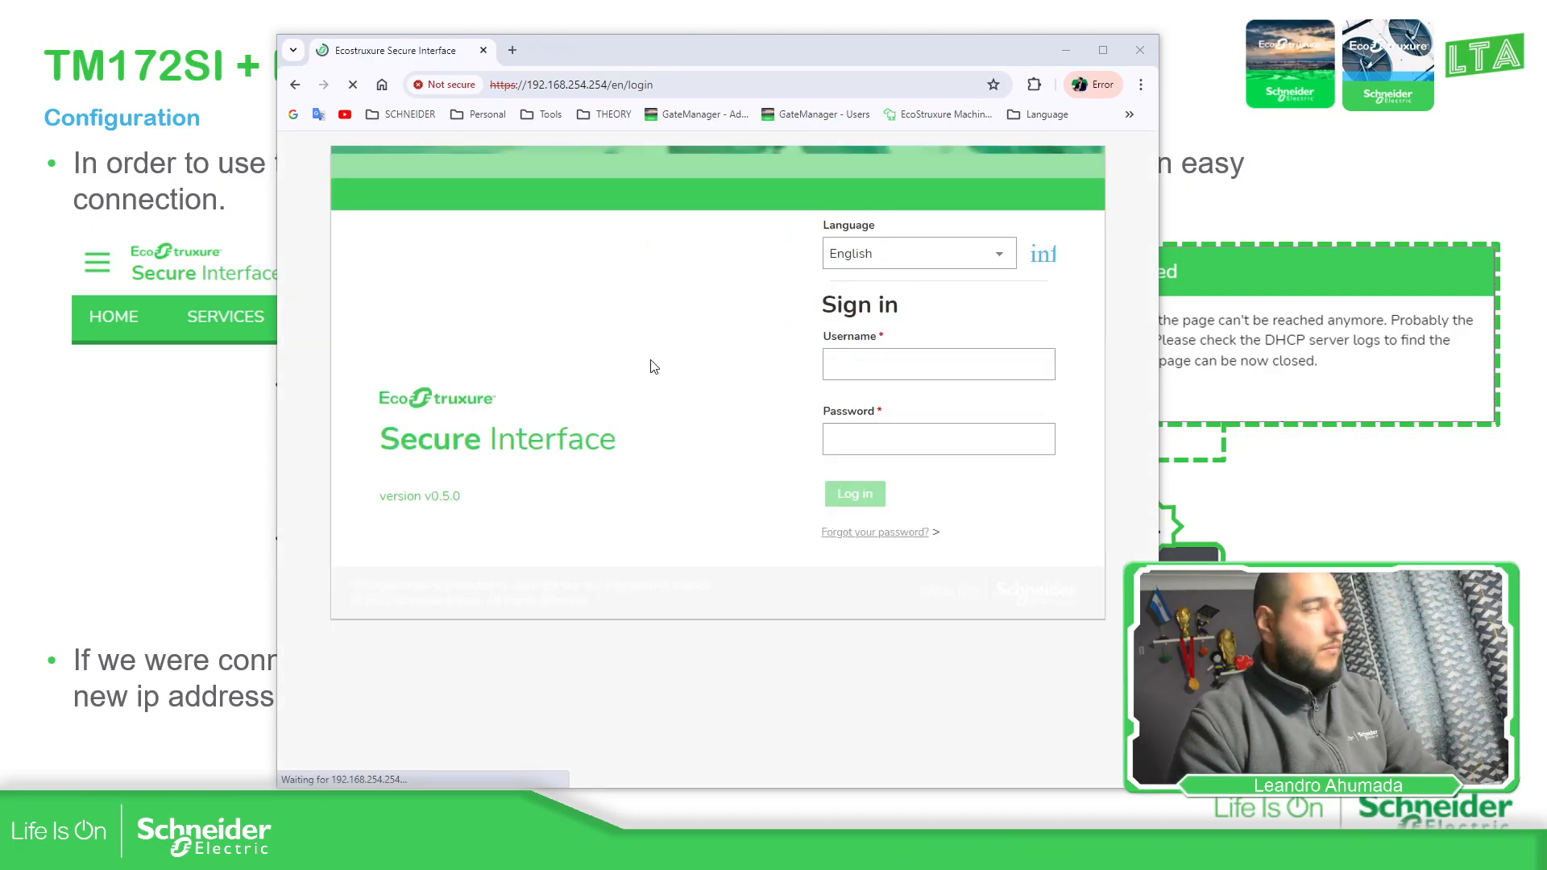
Sign in as admin and go to Network Settings > PLC and VPN > Secure VPN
click(860, 363)
text(admin)
key(Tab)
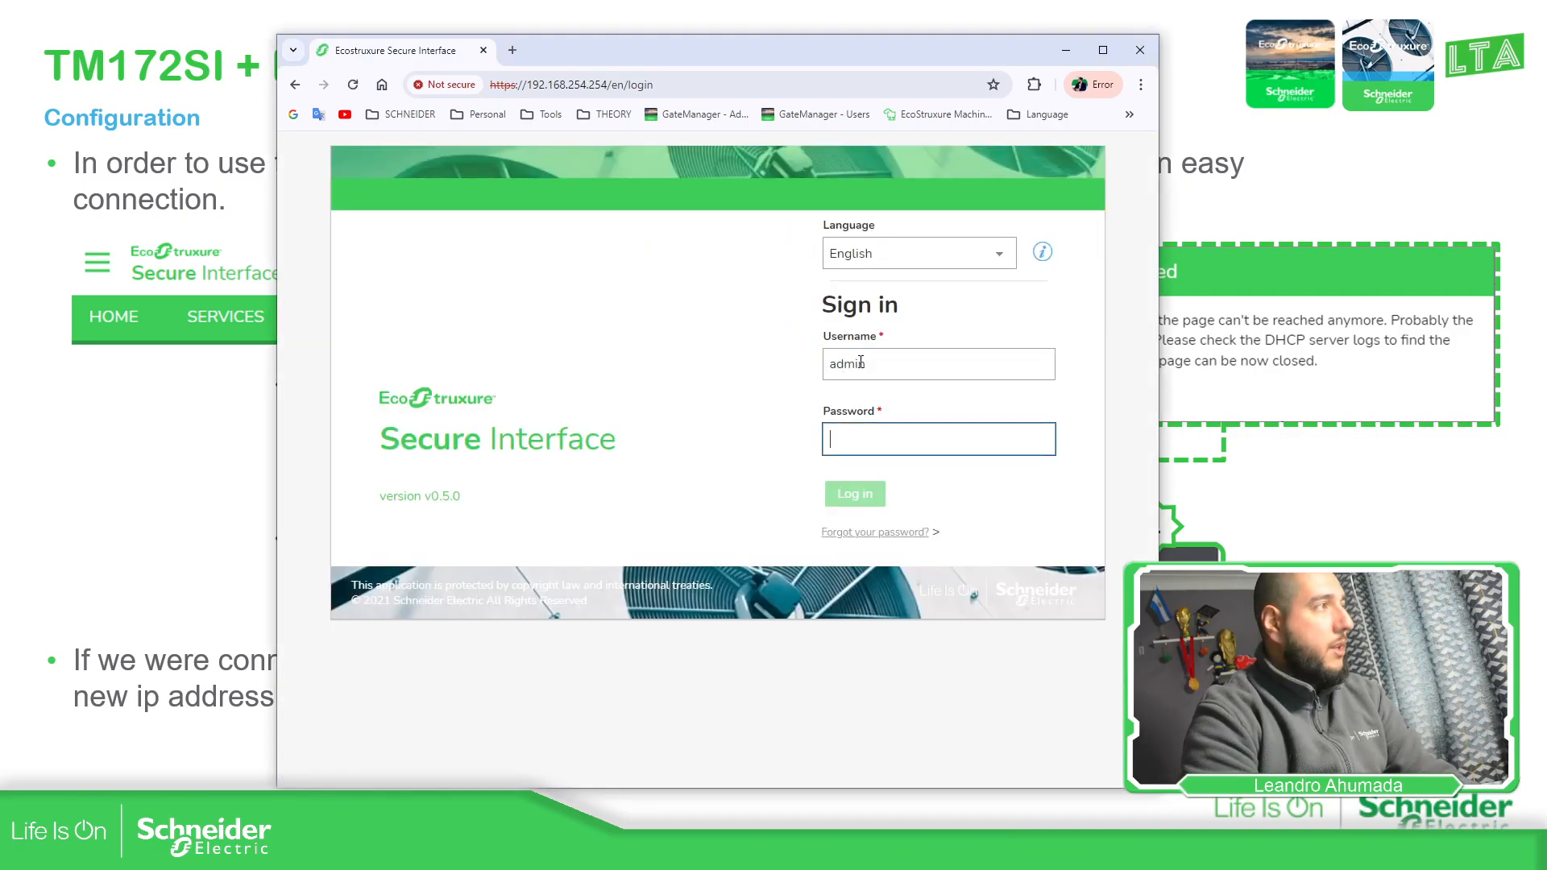
text(a••••••••••••)
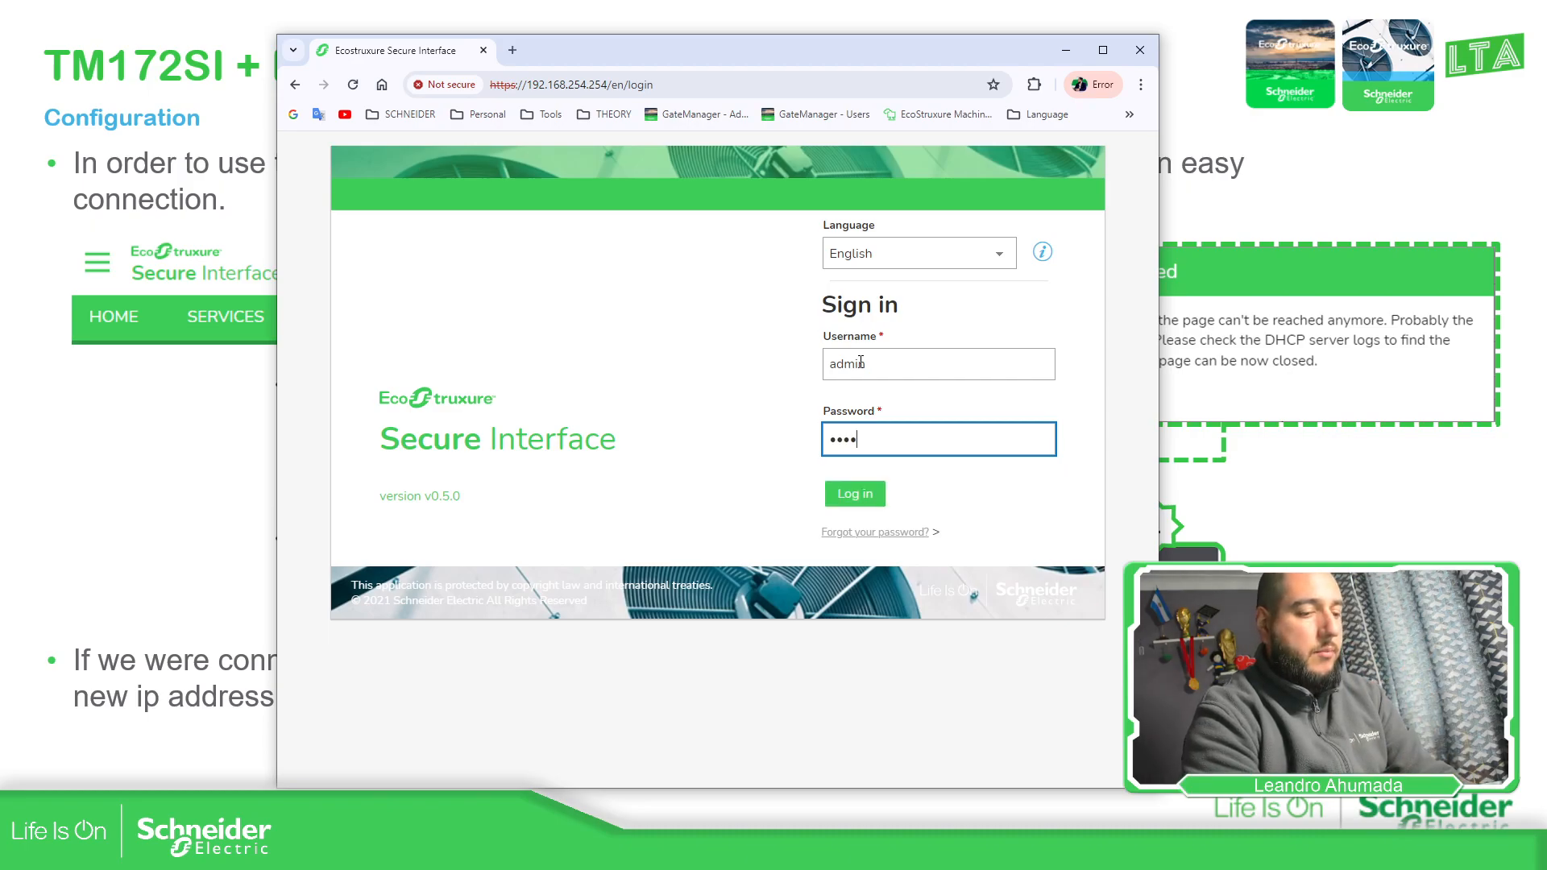
text(•)
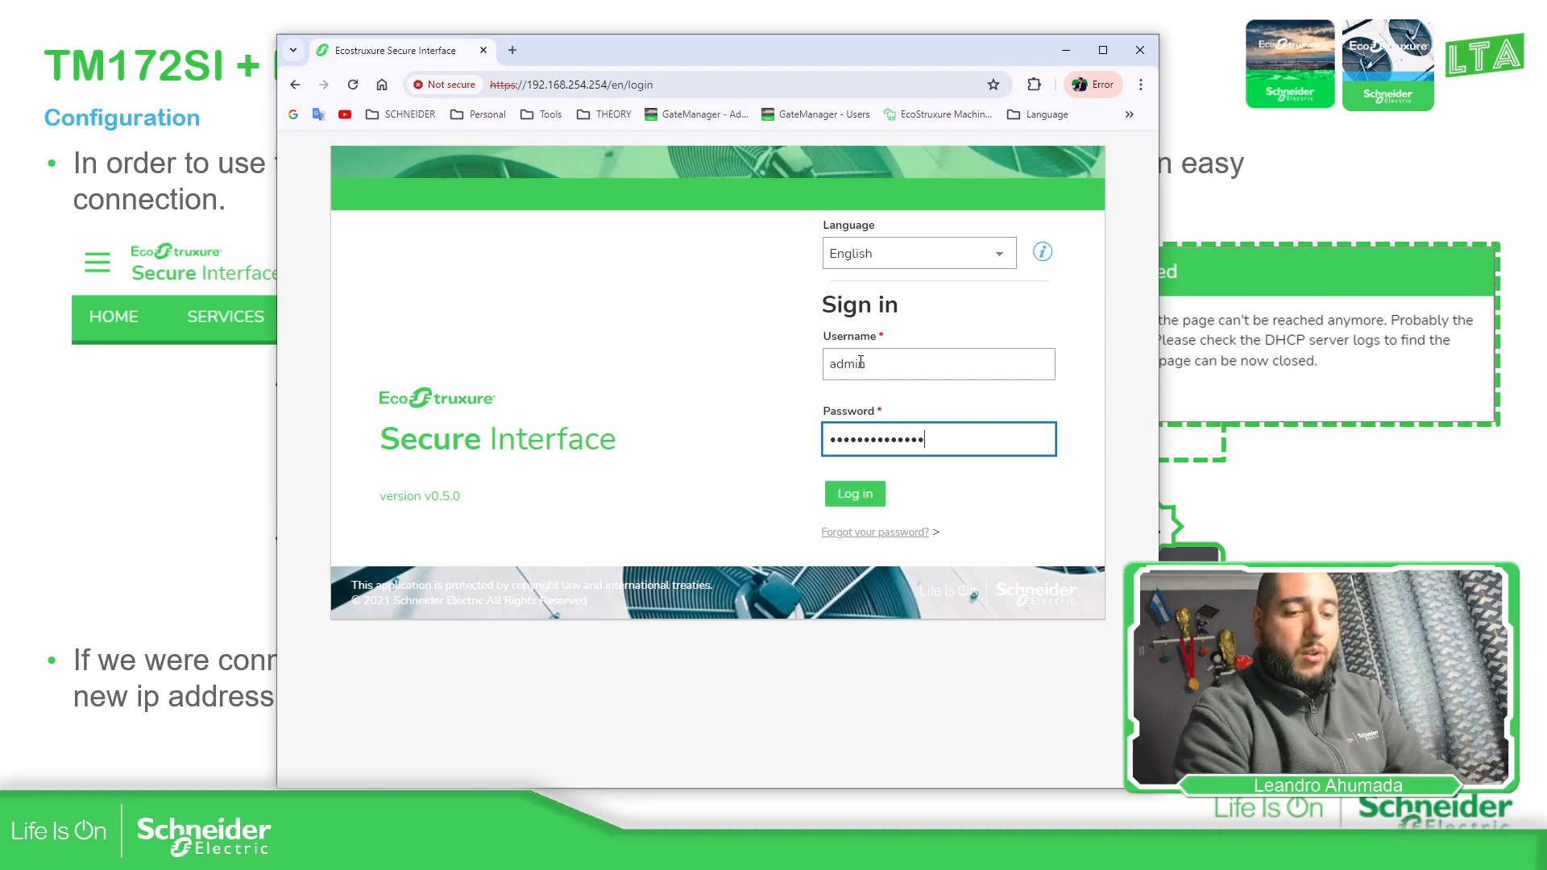
key(Return)
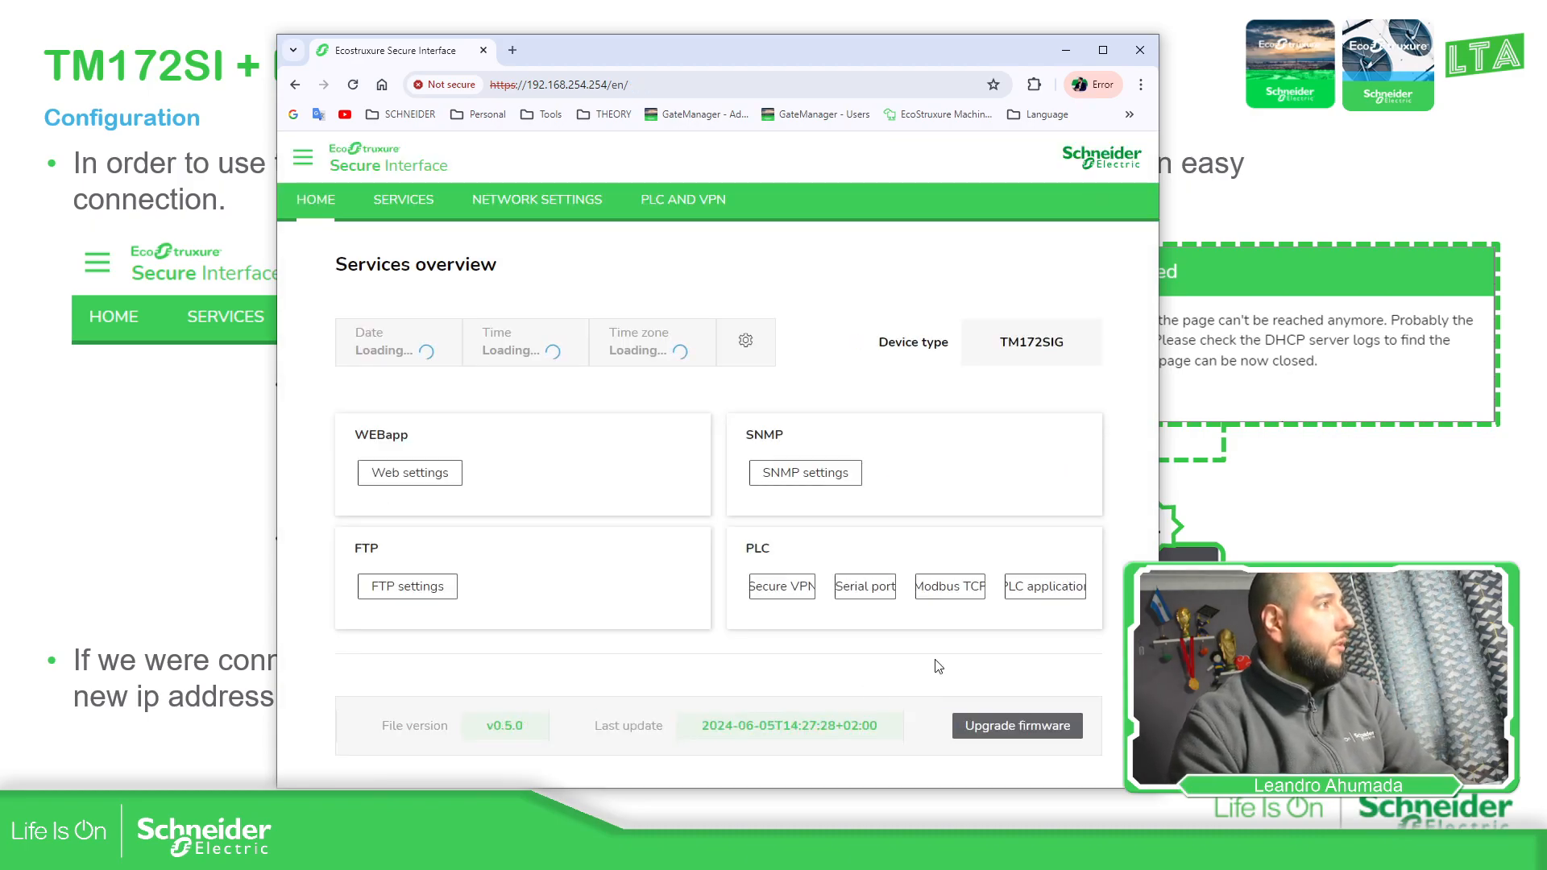
click(535, 203)
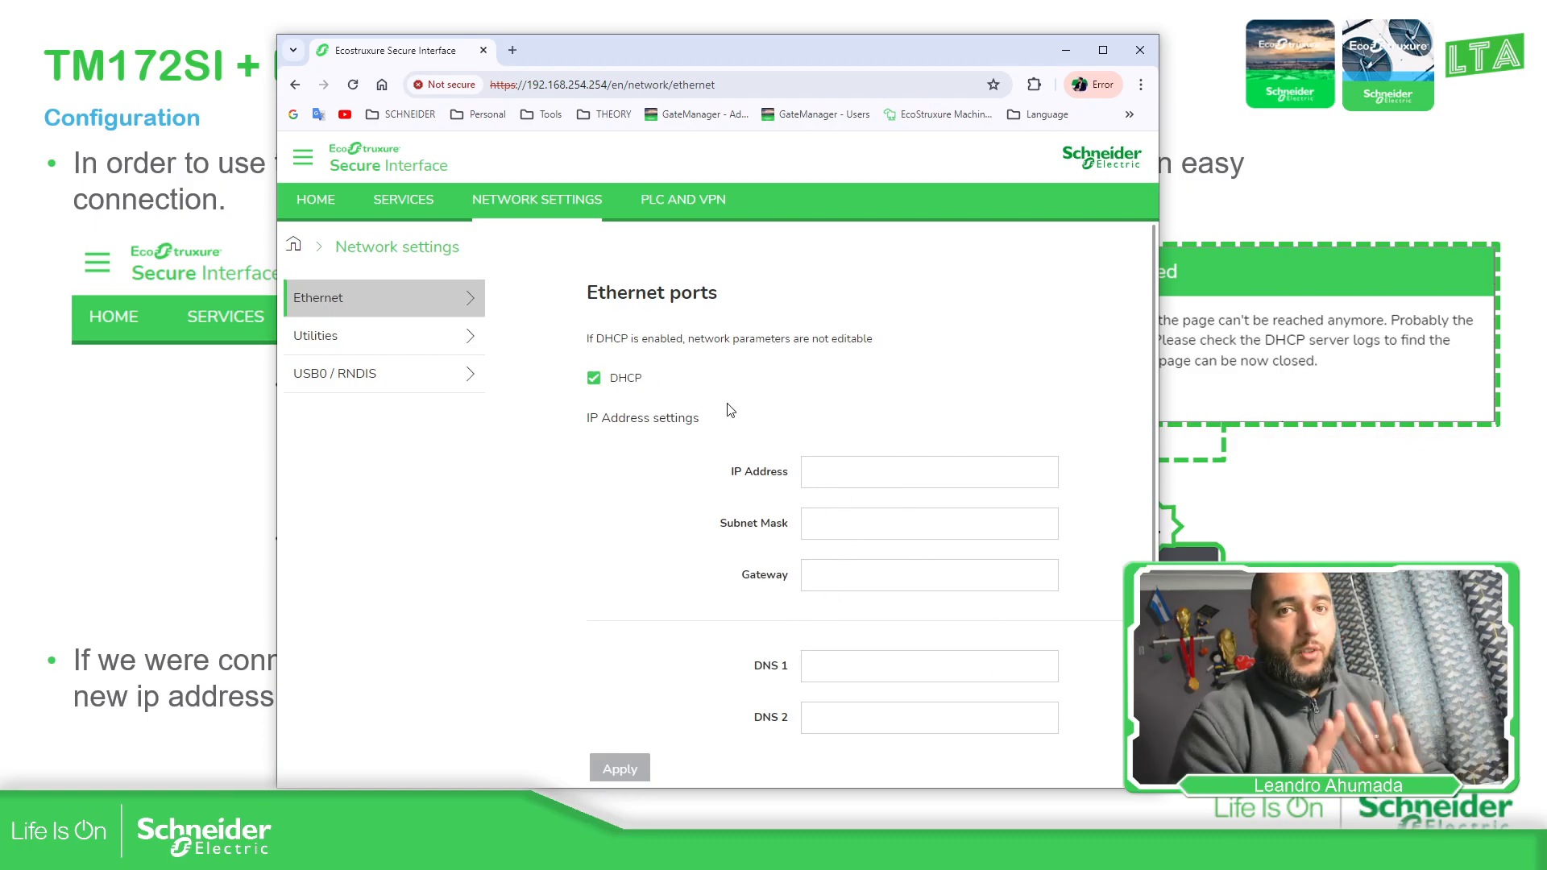
click(722, 198)
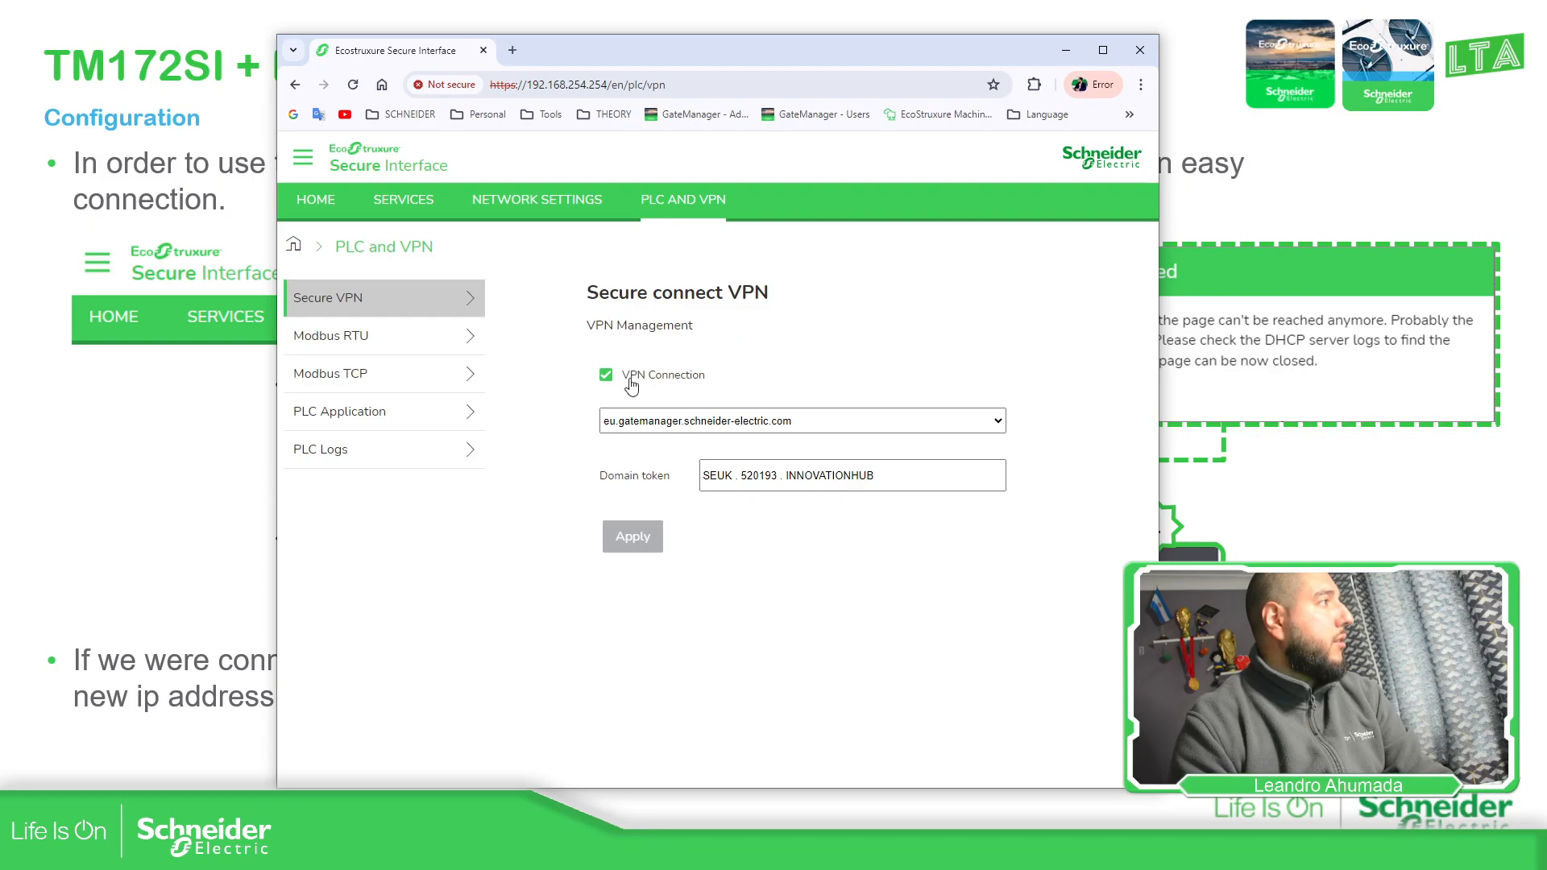
Re-enable VPN Connection, pick eu.gatemanager.schneider-electric.com, and delete the old domain token
click(606, 377)
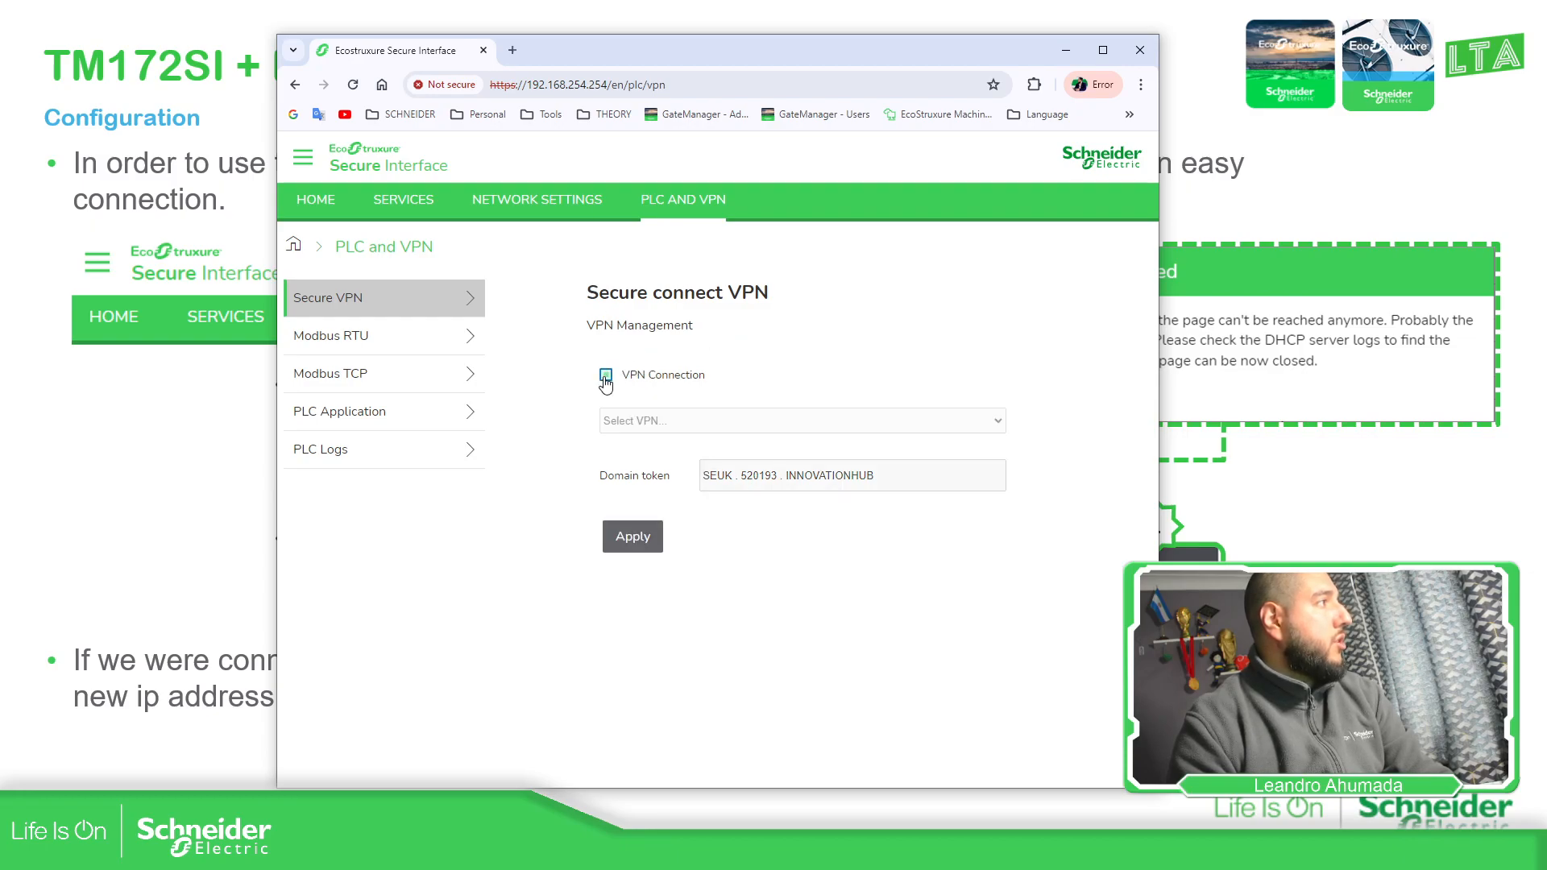
click(608, 377)
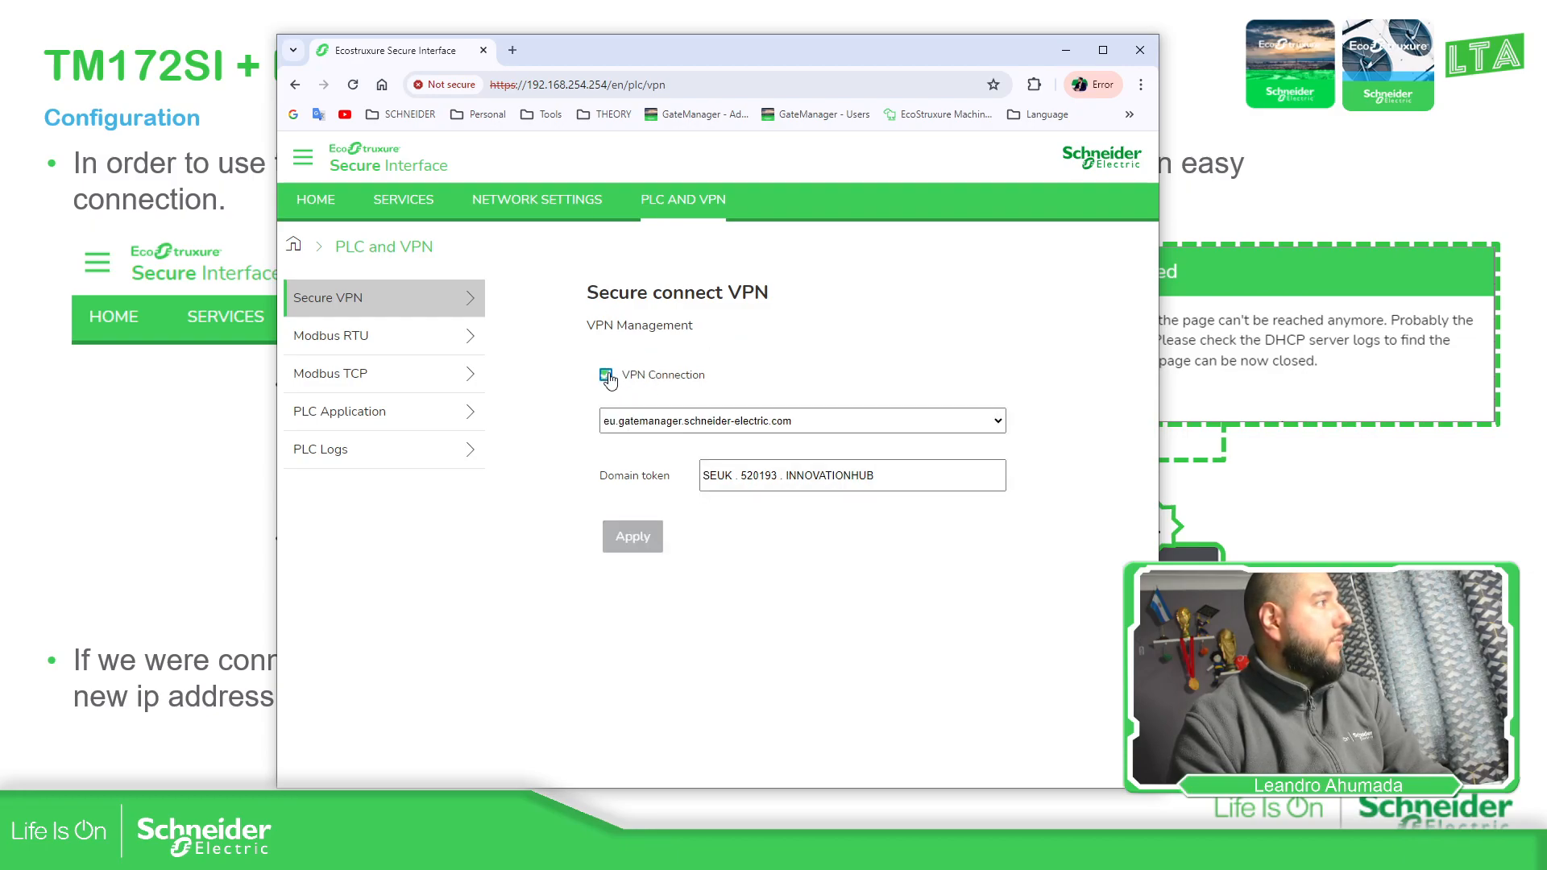
click(985, 425)
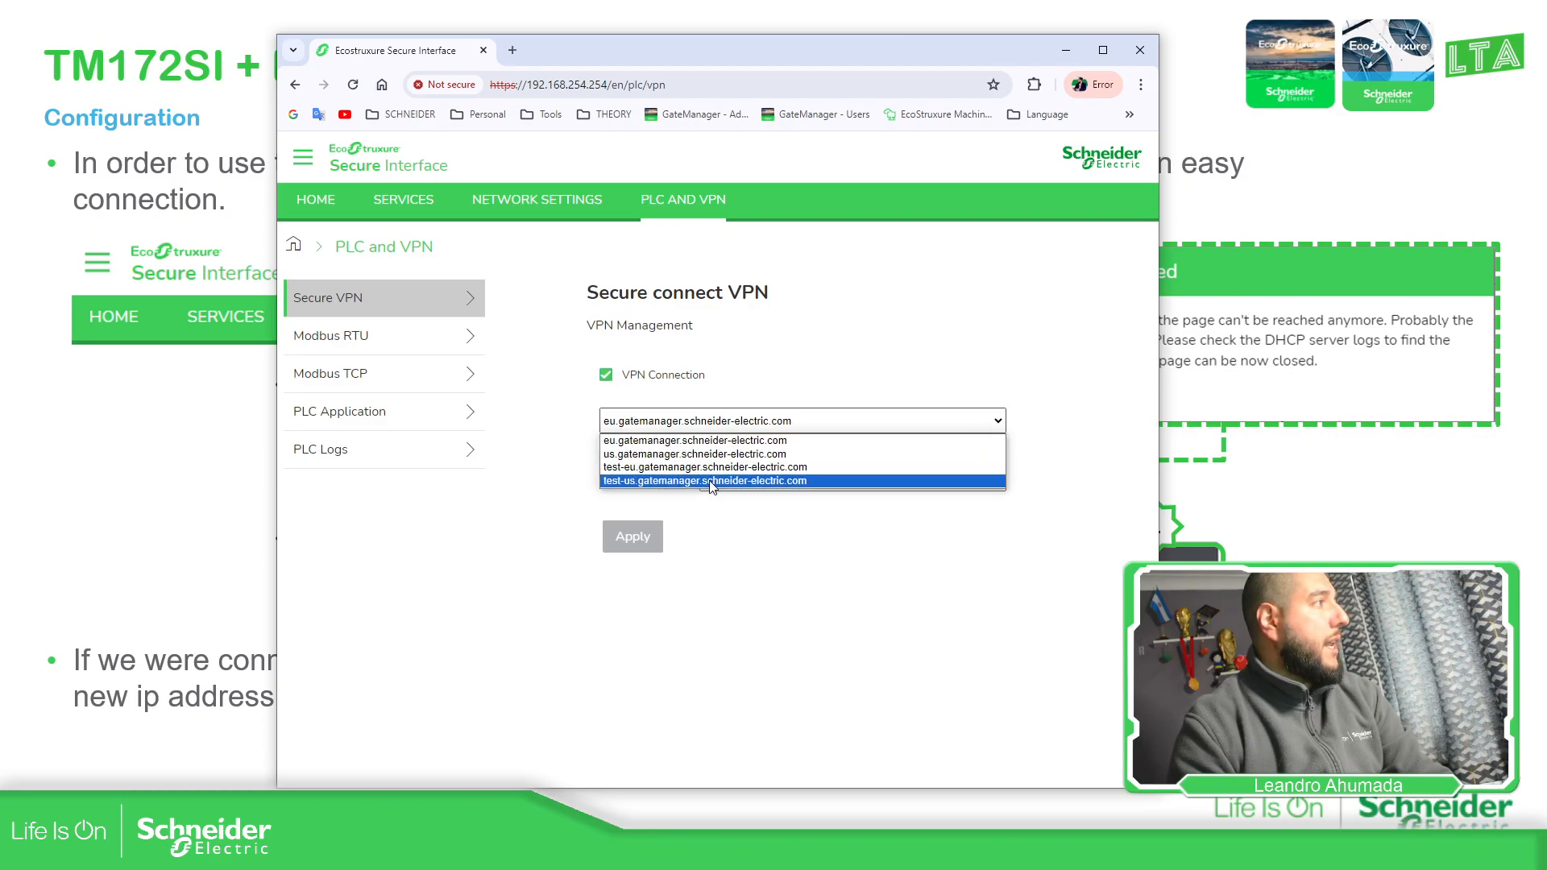
click(693, 441)
drag(878, 476, 681, 469)
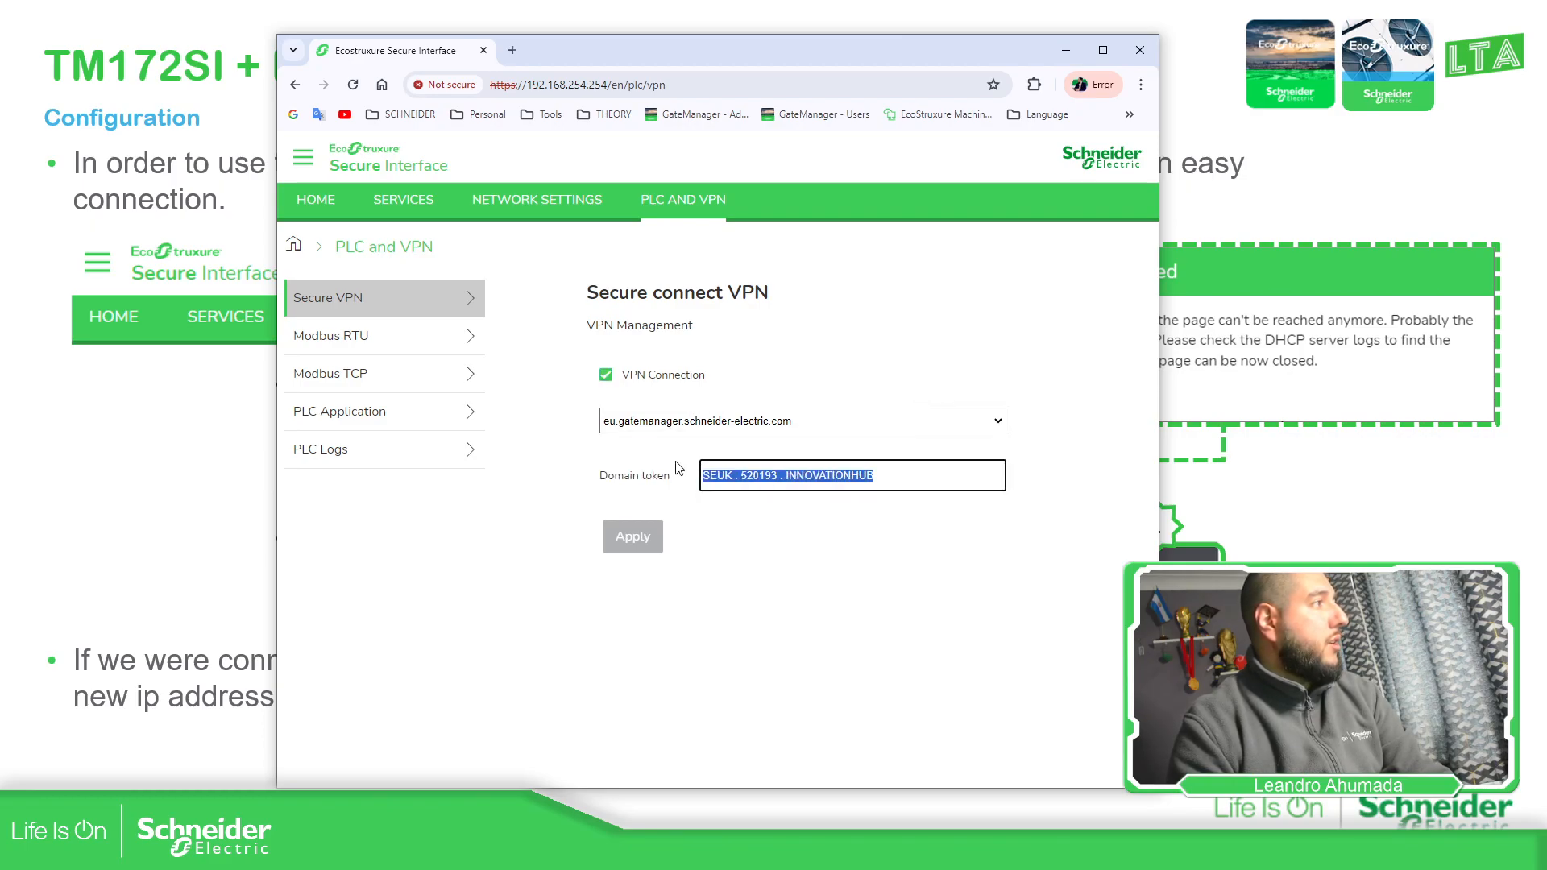
key(BackSpace)
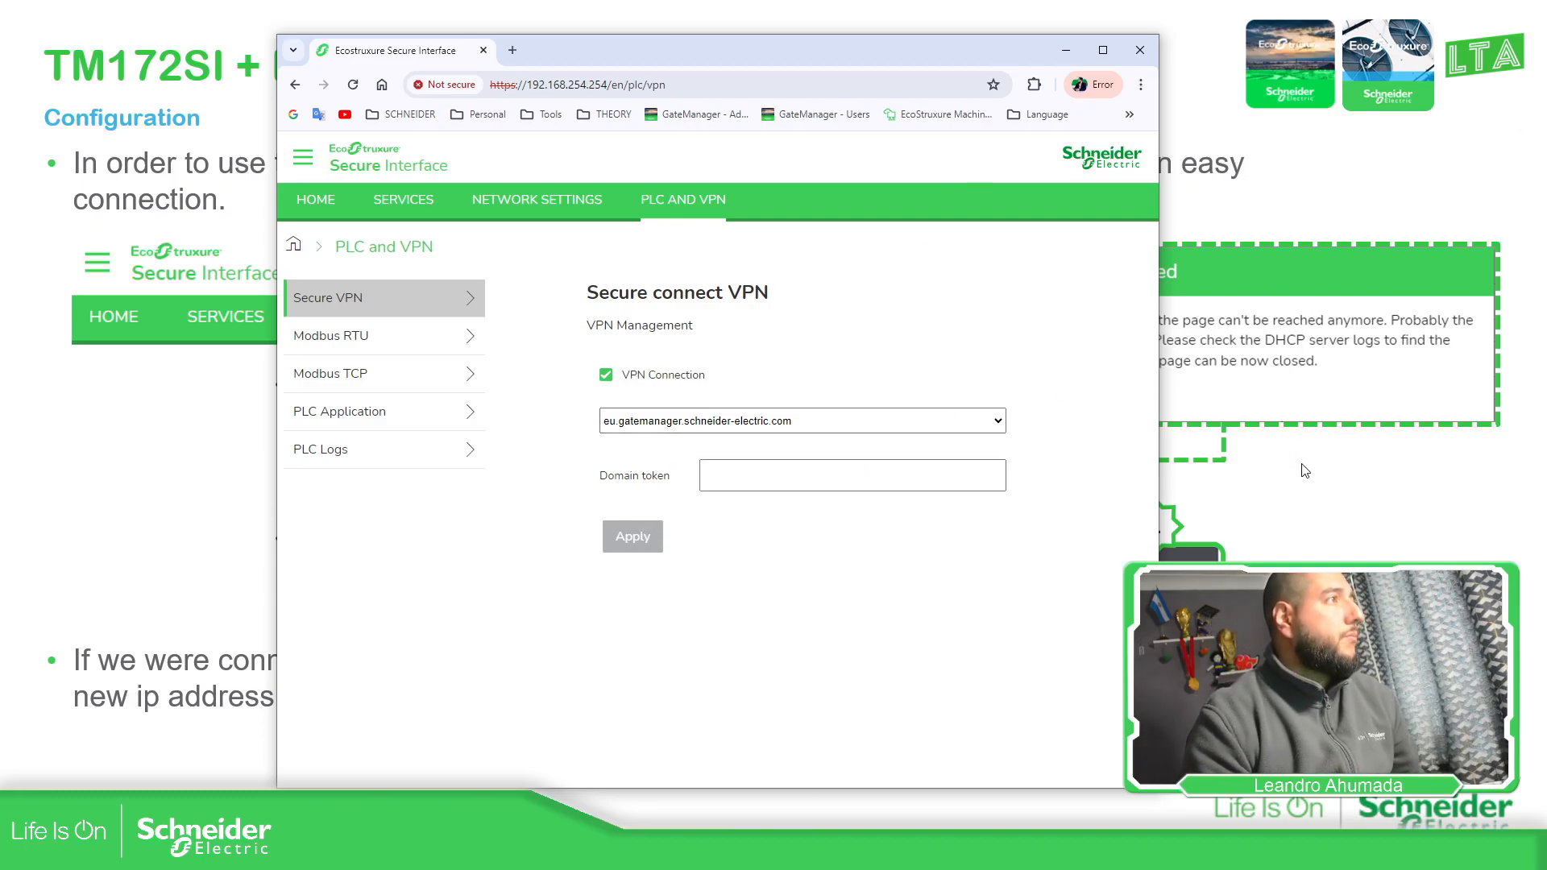
key(alt+Tab)
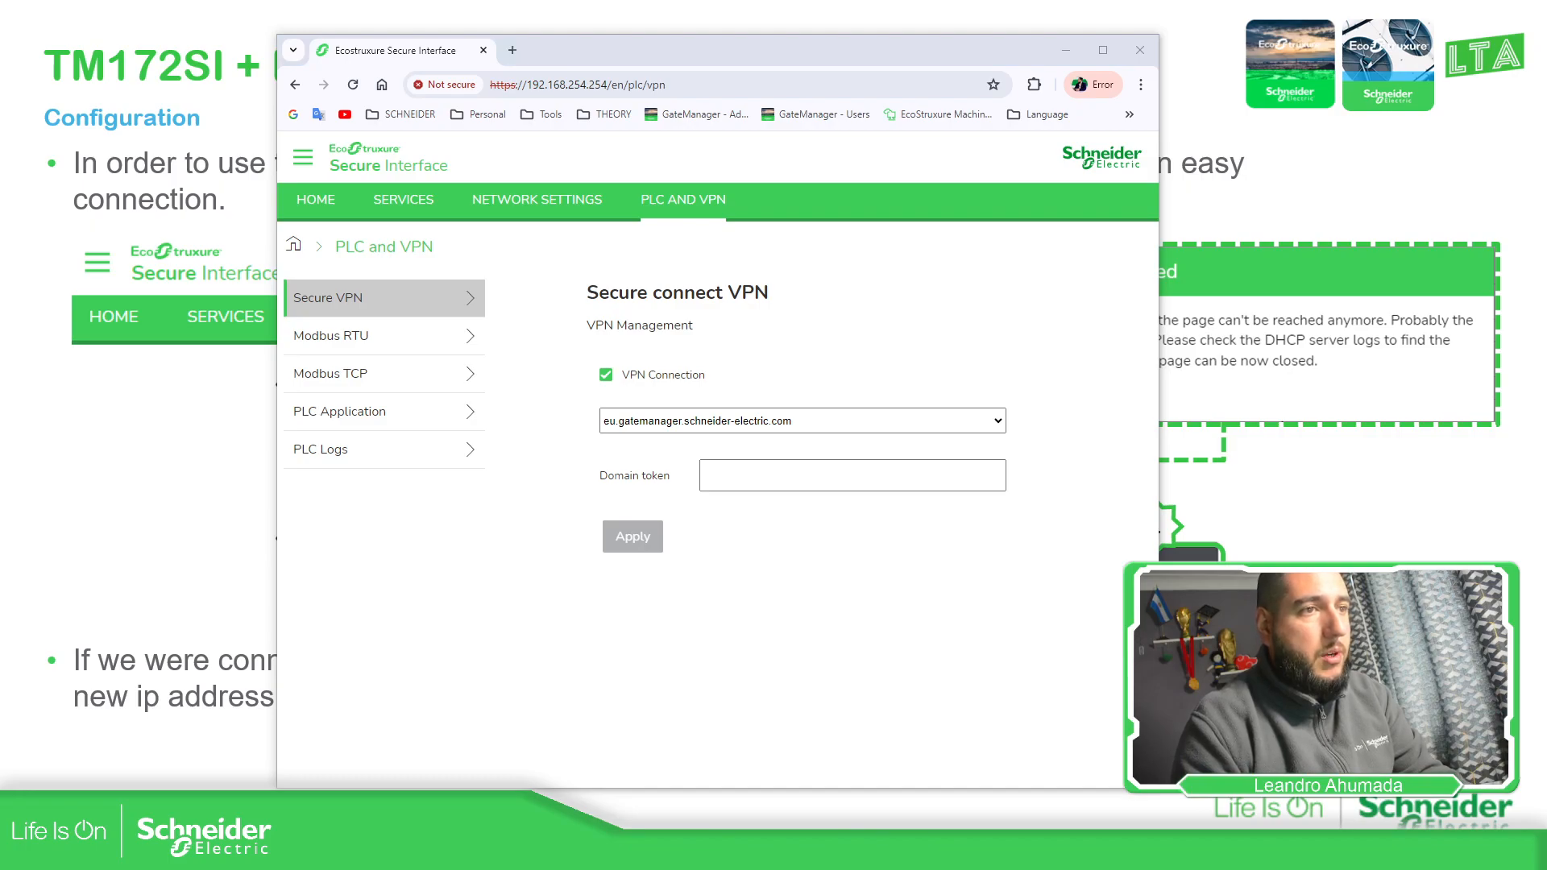
drag(1546, 172, 1058, 142)
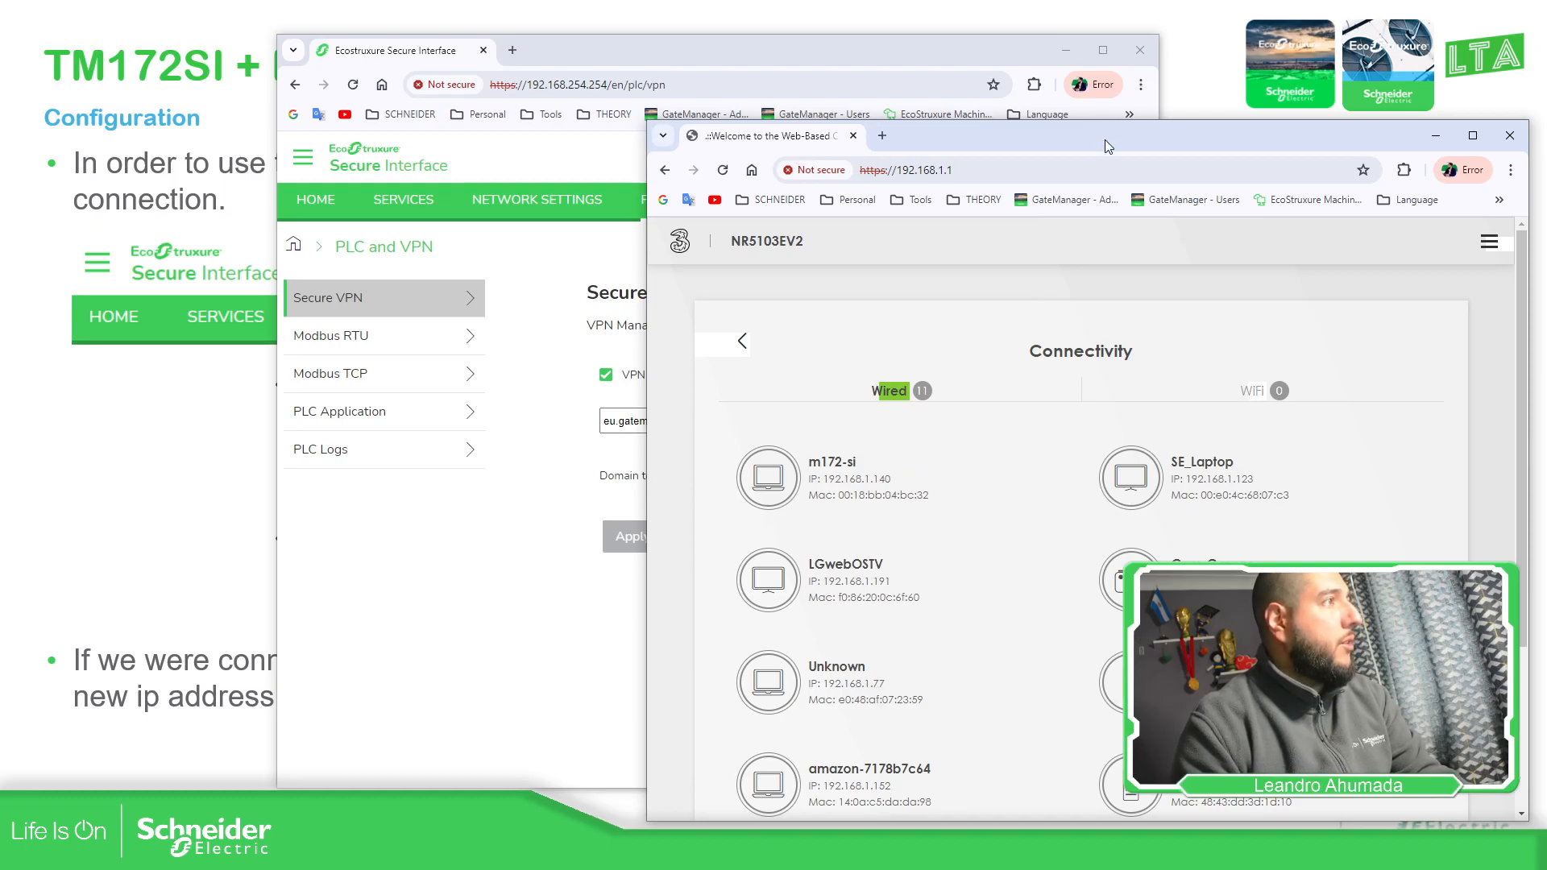
drag(1108, 146, 1546, 153)
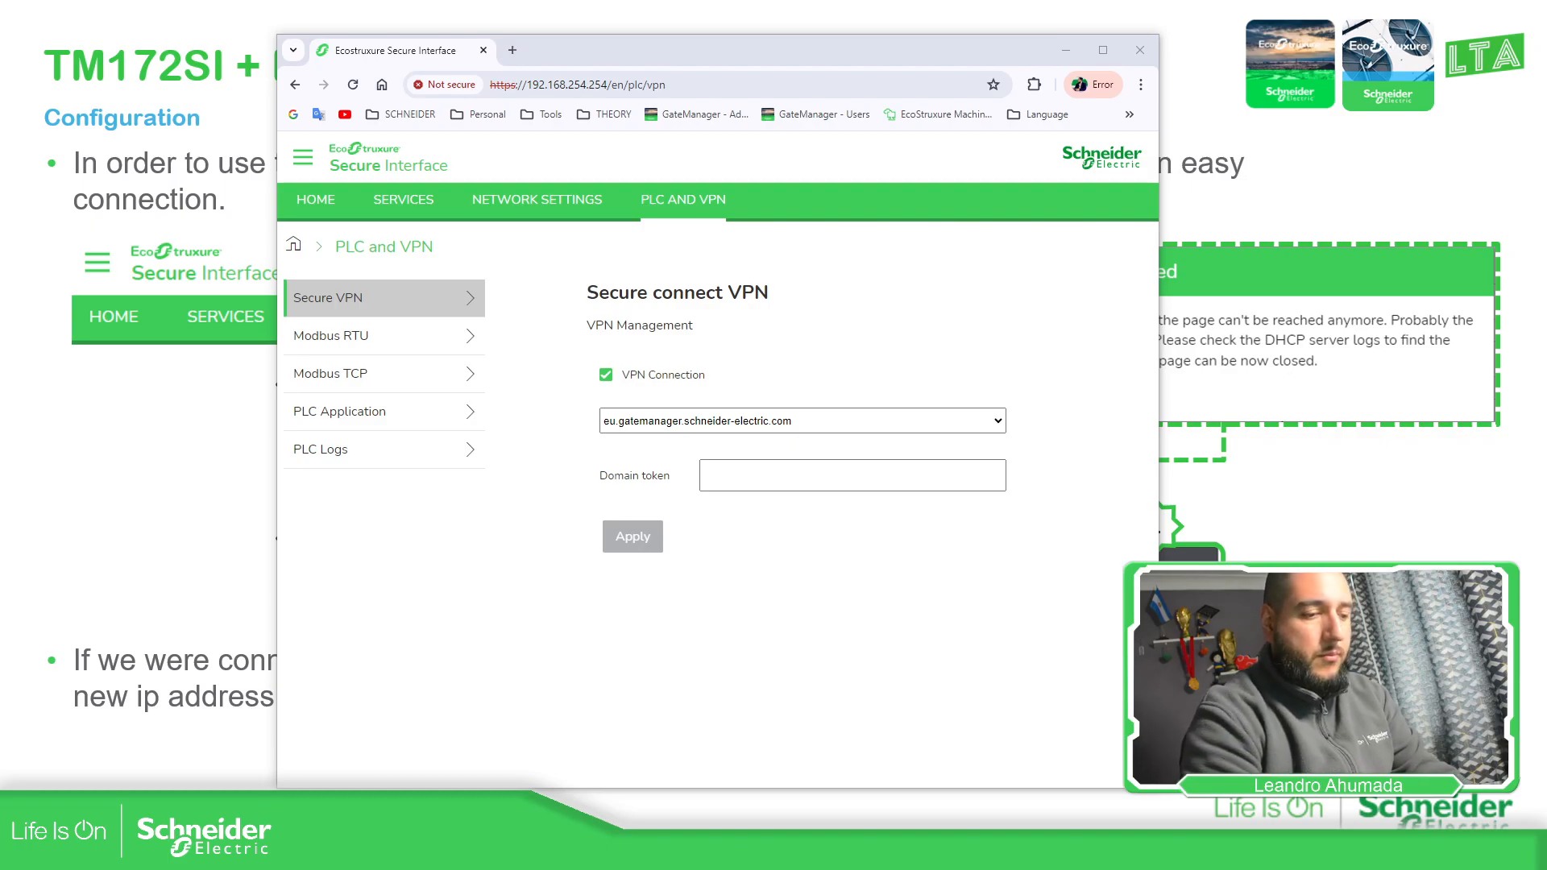
Ping 192.168.1.140 and confirm all 4 replies return with 0% loss
drag(1546, 254, 670, 254)
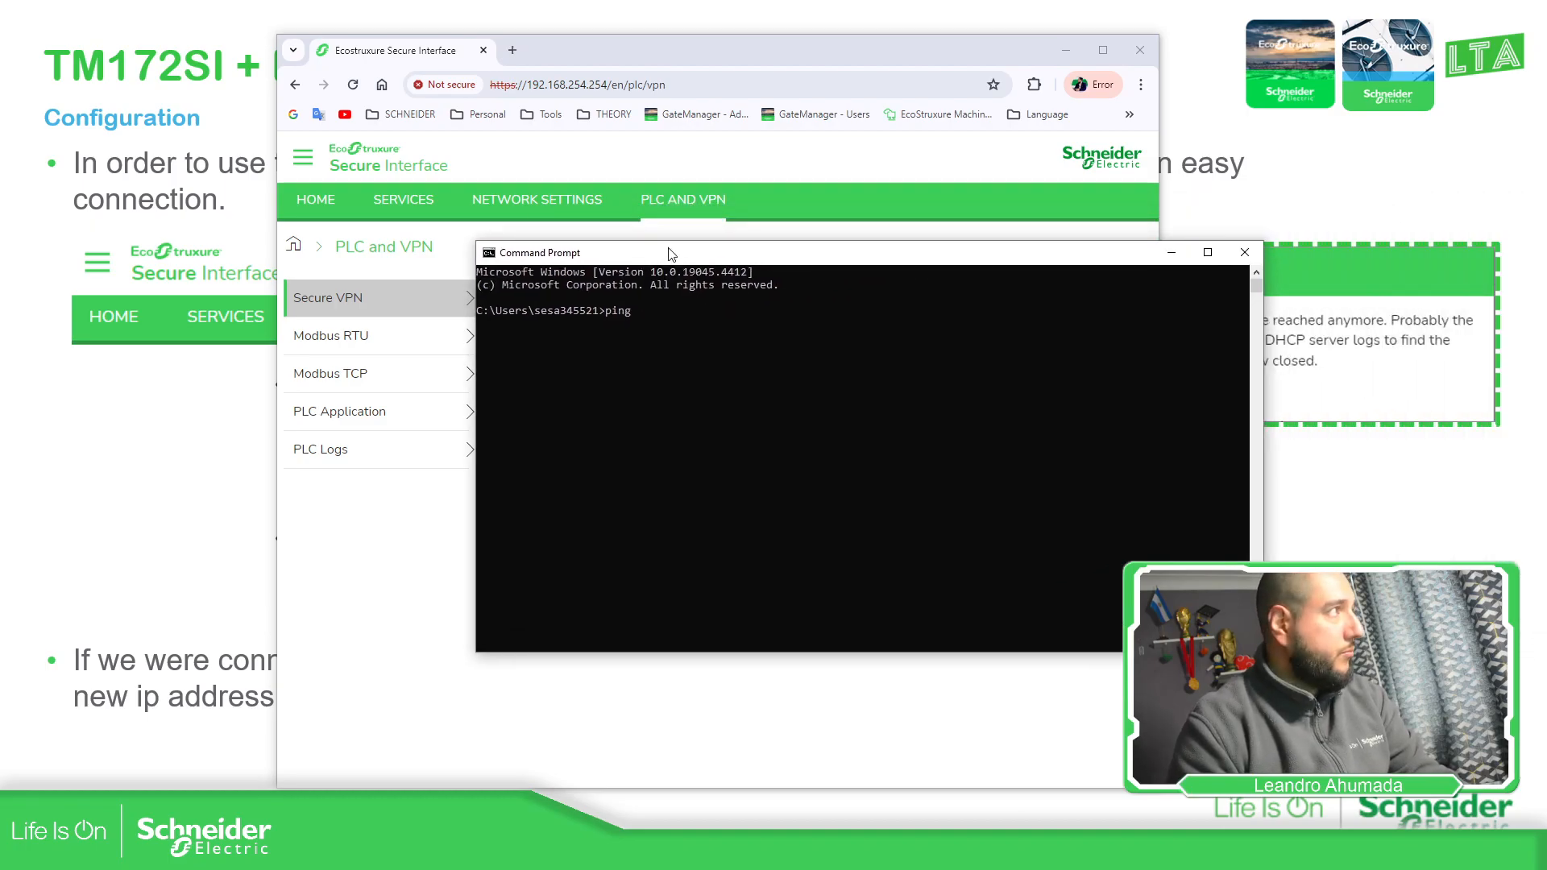
text(192.168.1.140)
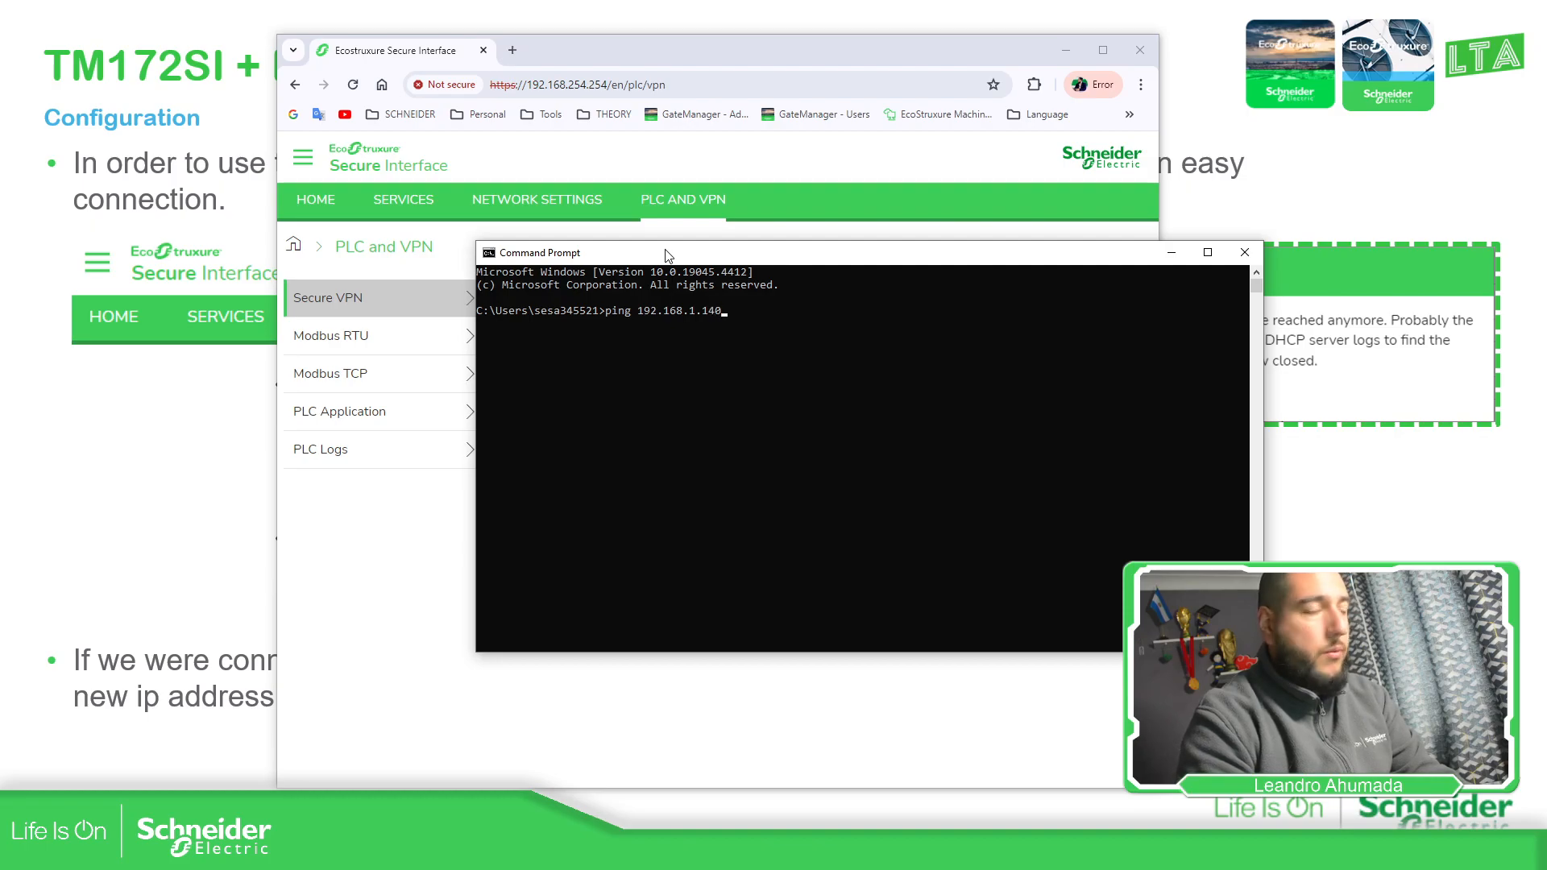
key(Return)
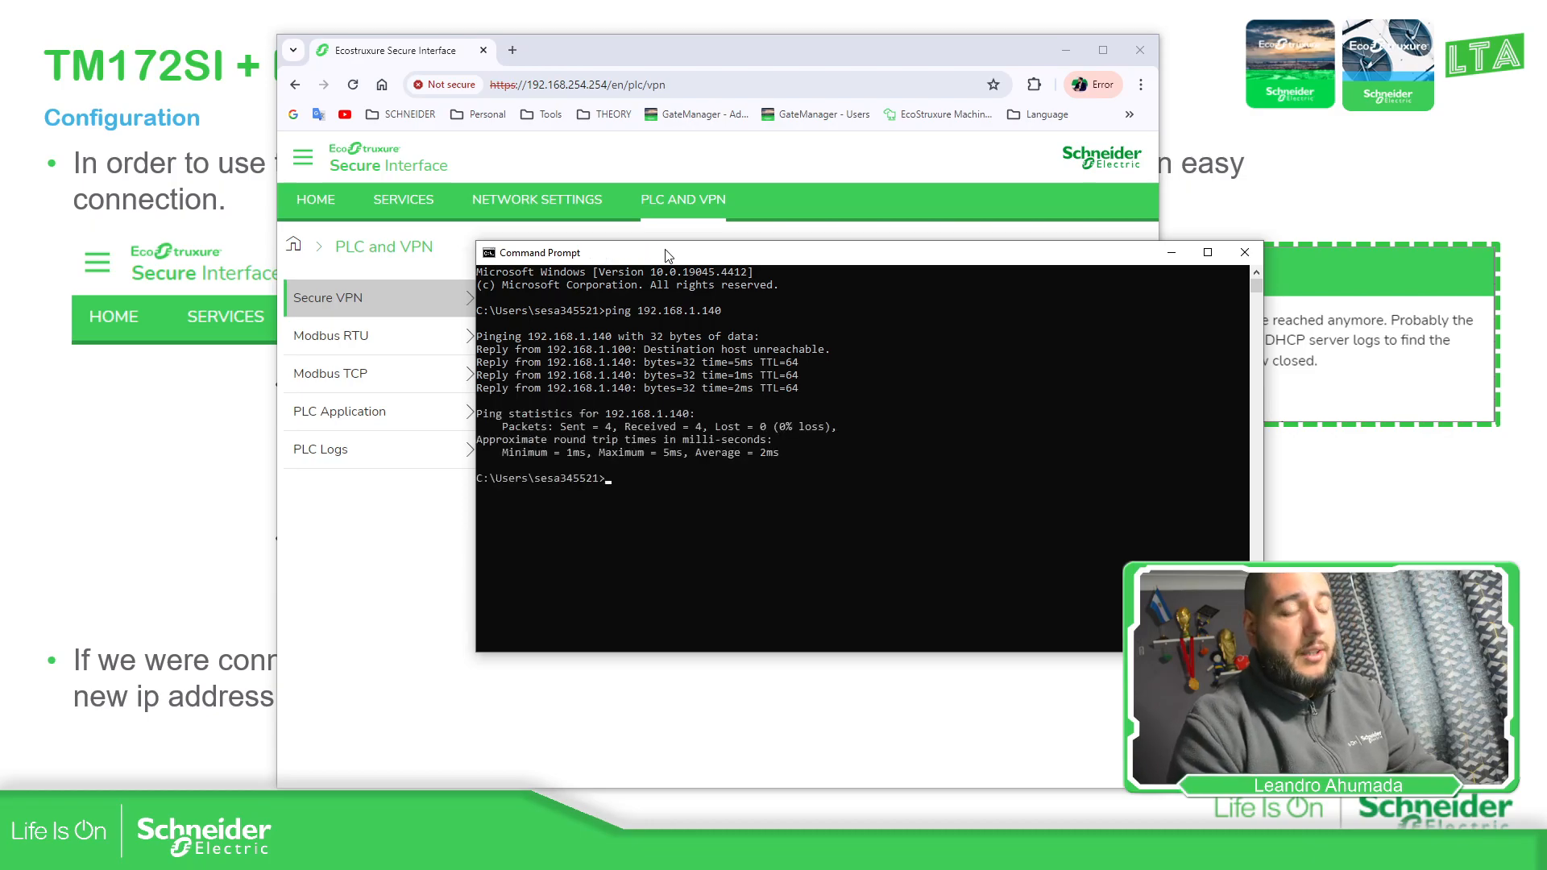
key(Return)
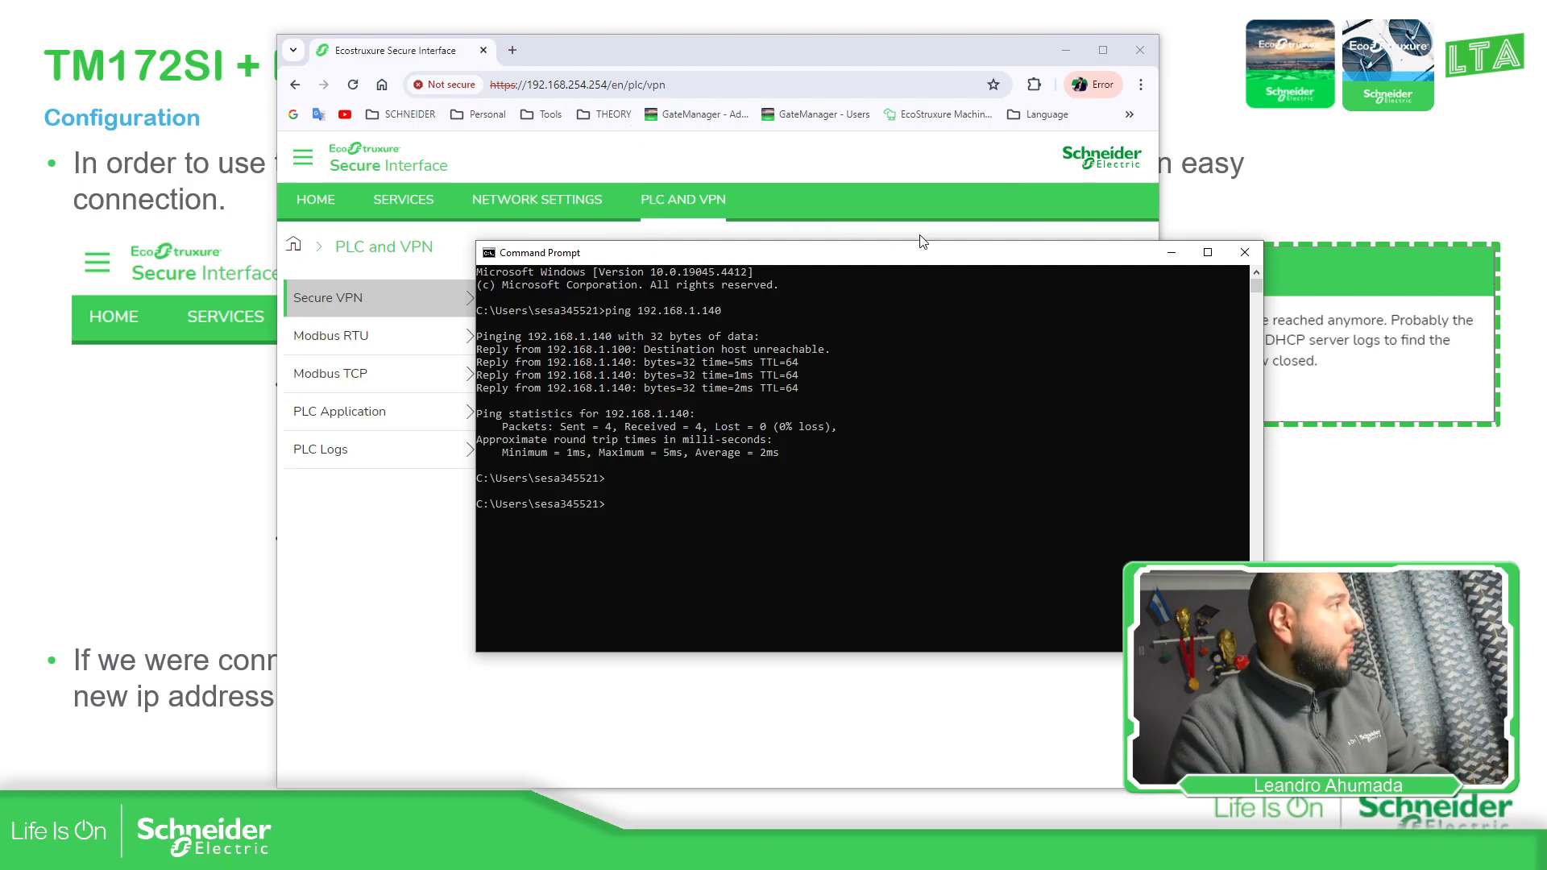
drag(930, 255, 1006, 237)
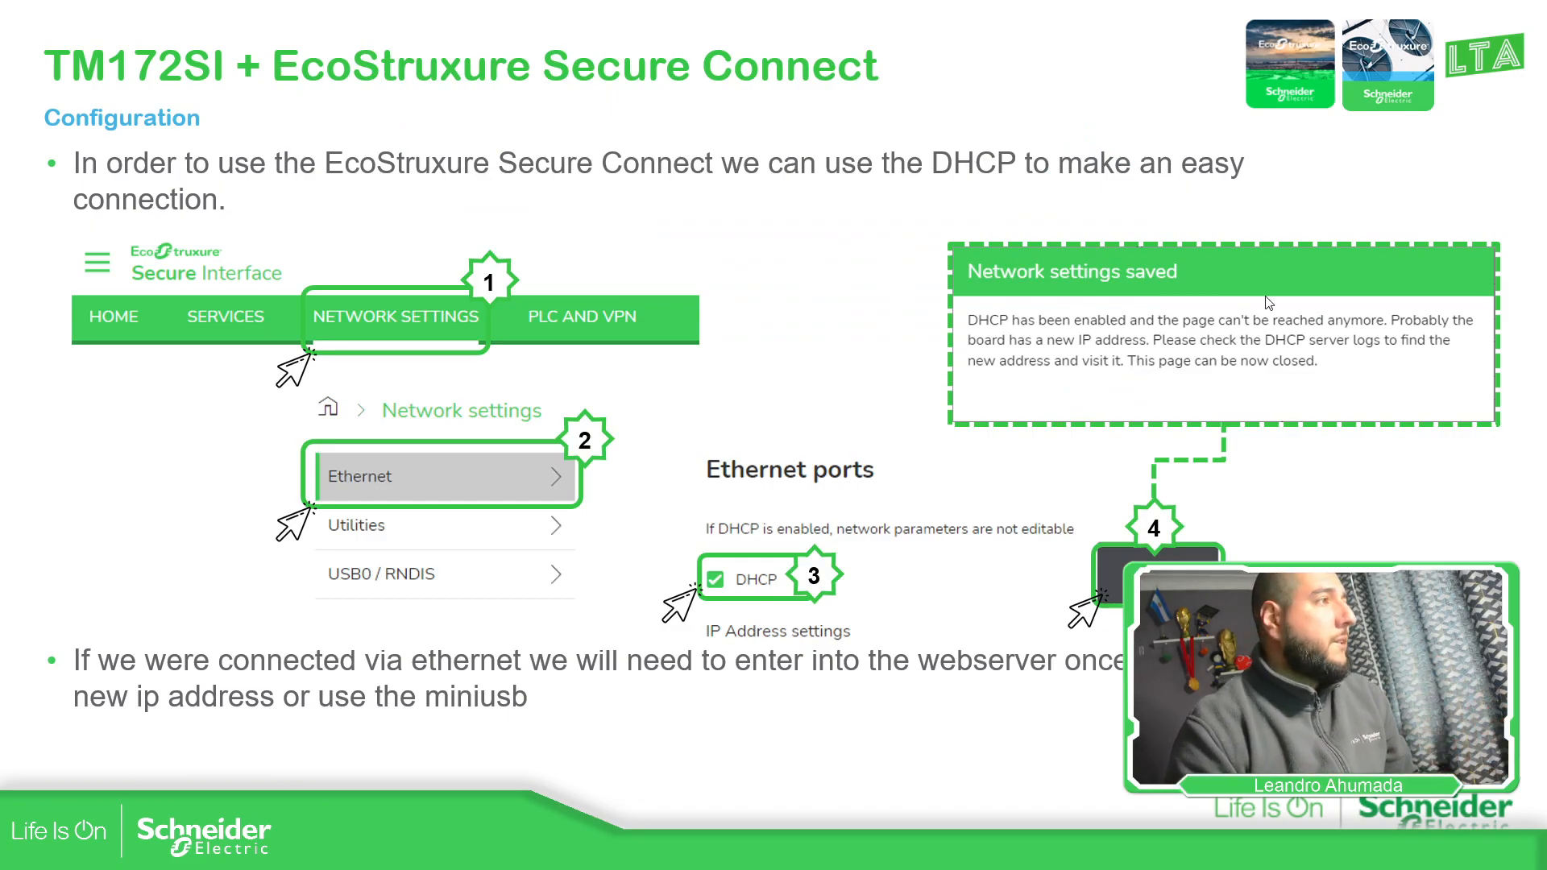
Advance to the Gate Manager information slide and pull the GateManager admin page into its own window
click(1296, 479)
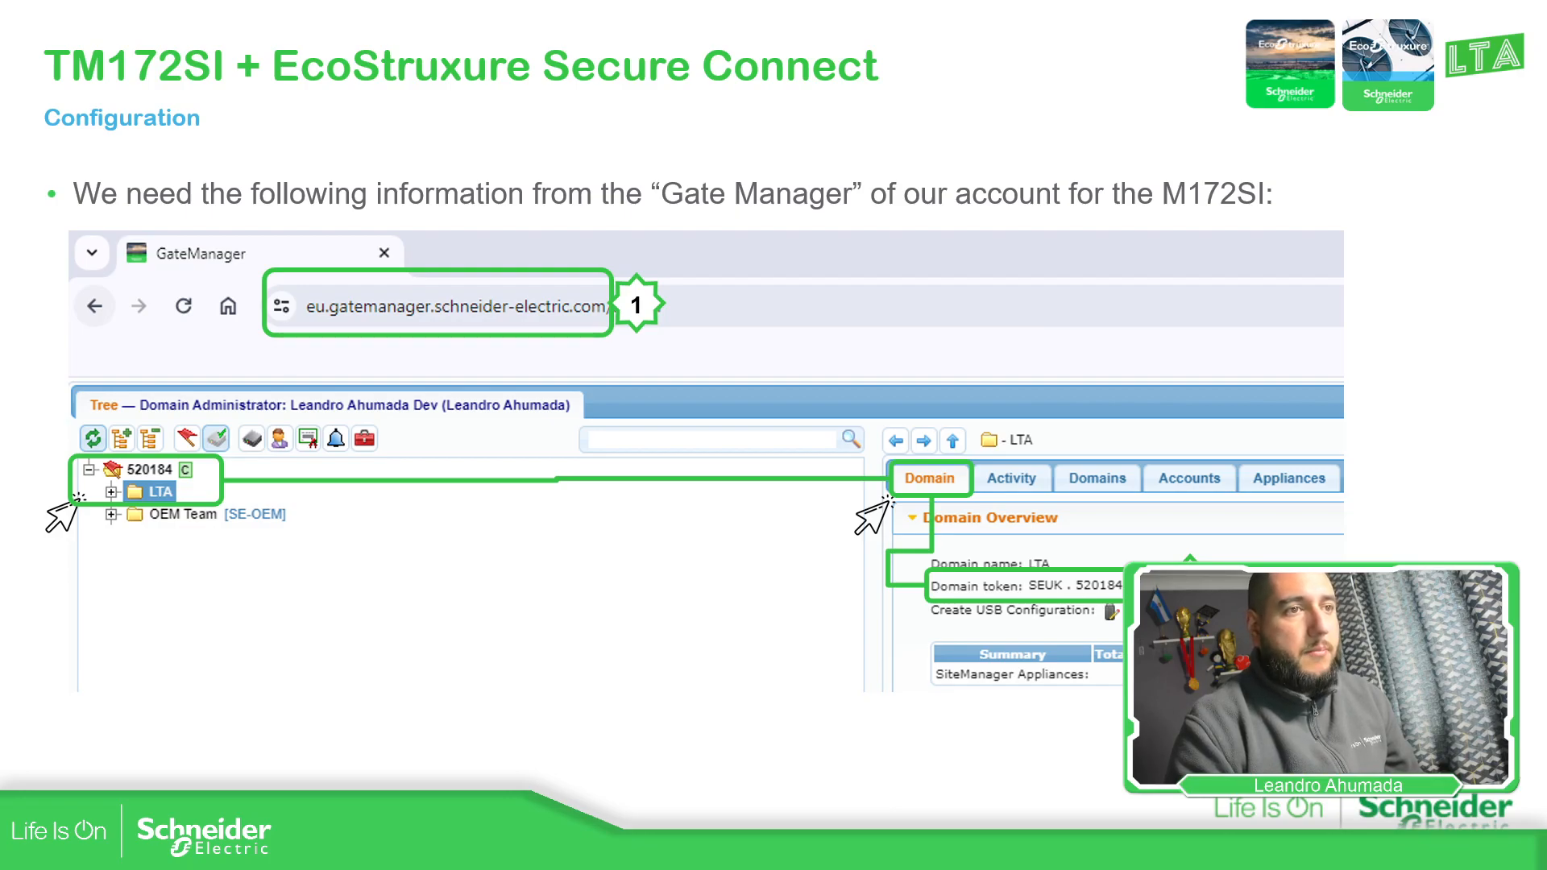
drag(1546, 169, 693, 51)
mouse_move(556, 51)
mouse_down()
mouse_move(561, 82)
mouse_move(556, 50)
mouse_up()
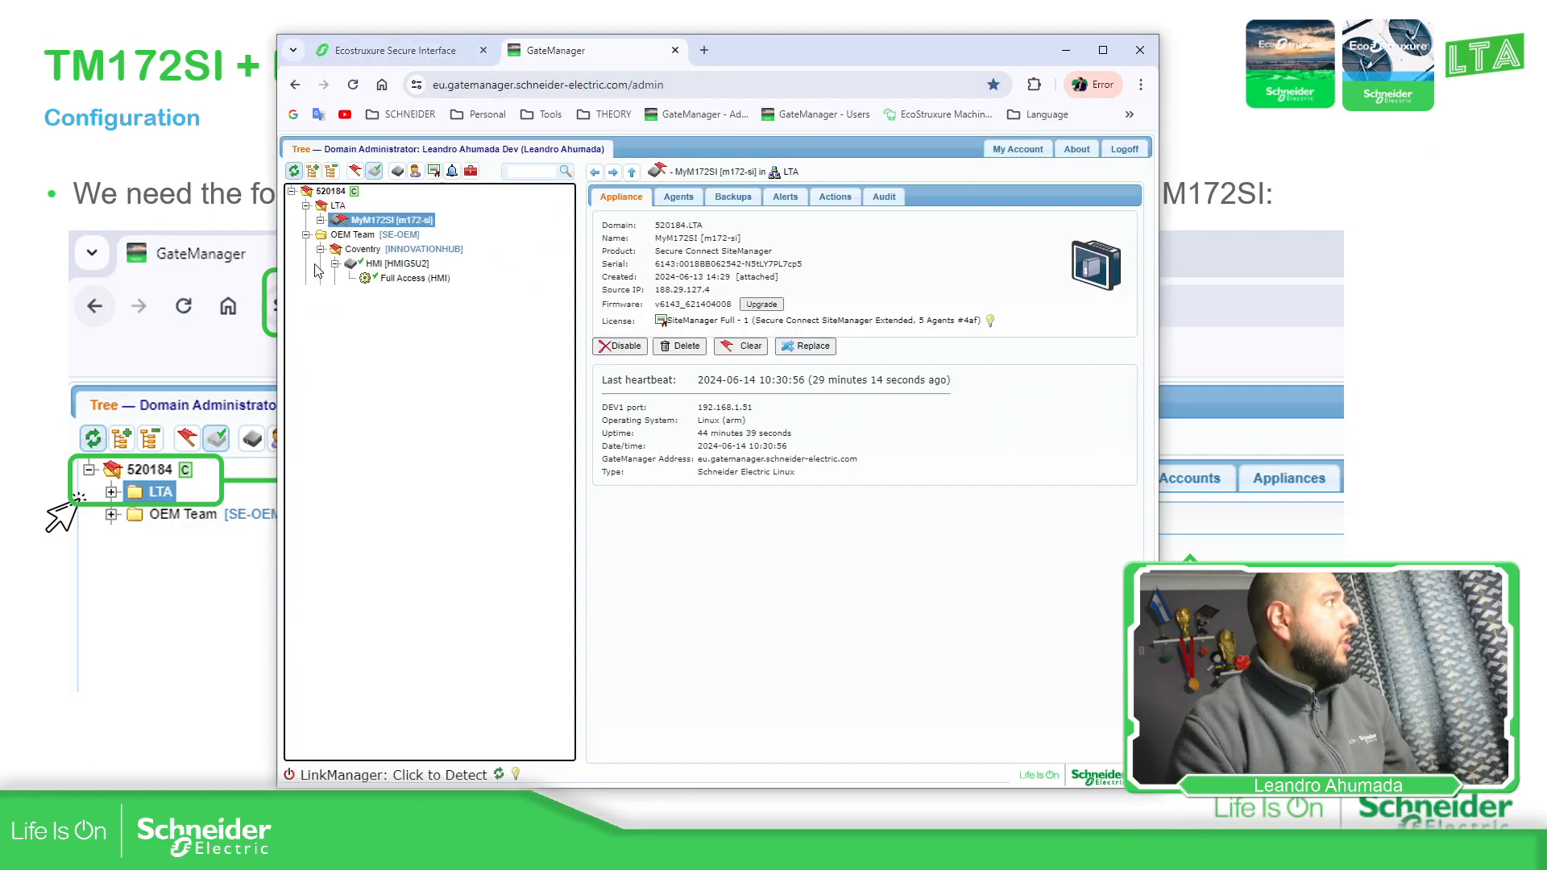
Collapse OEM Team, open the LTA domain overview, and copy just the domain token value
click(306, 235)
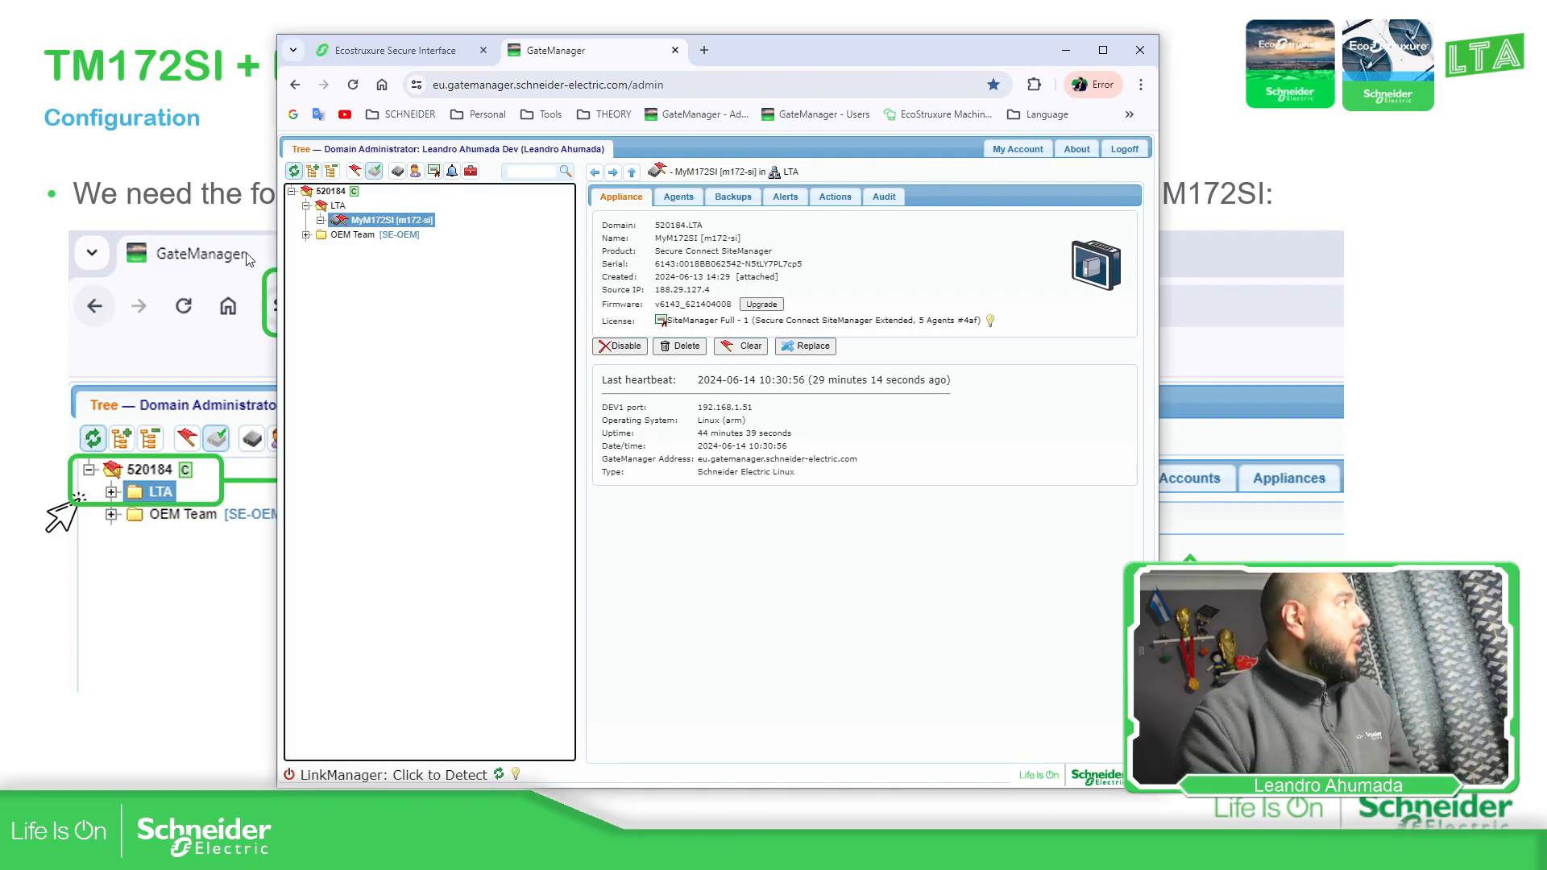
click(338, 206)
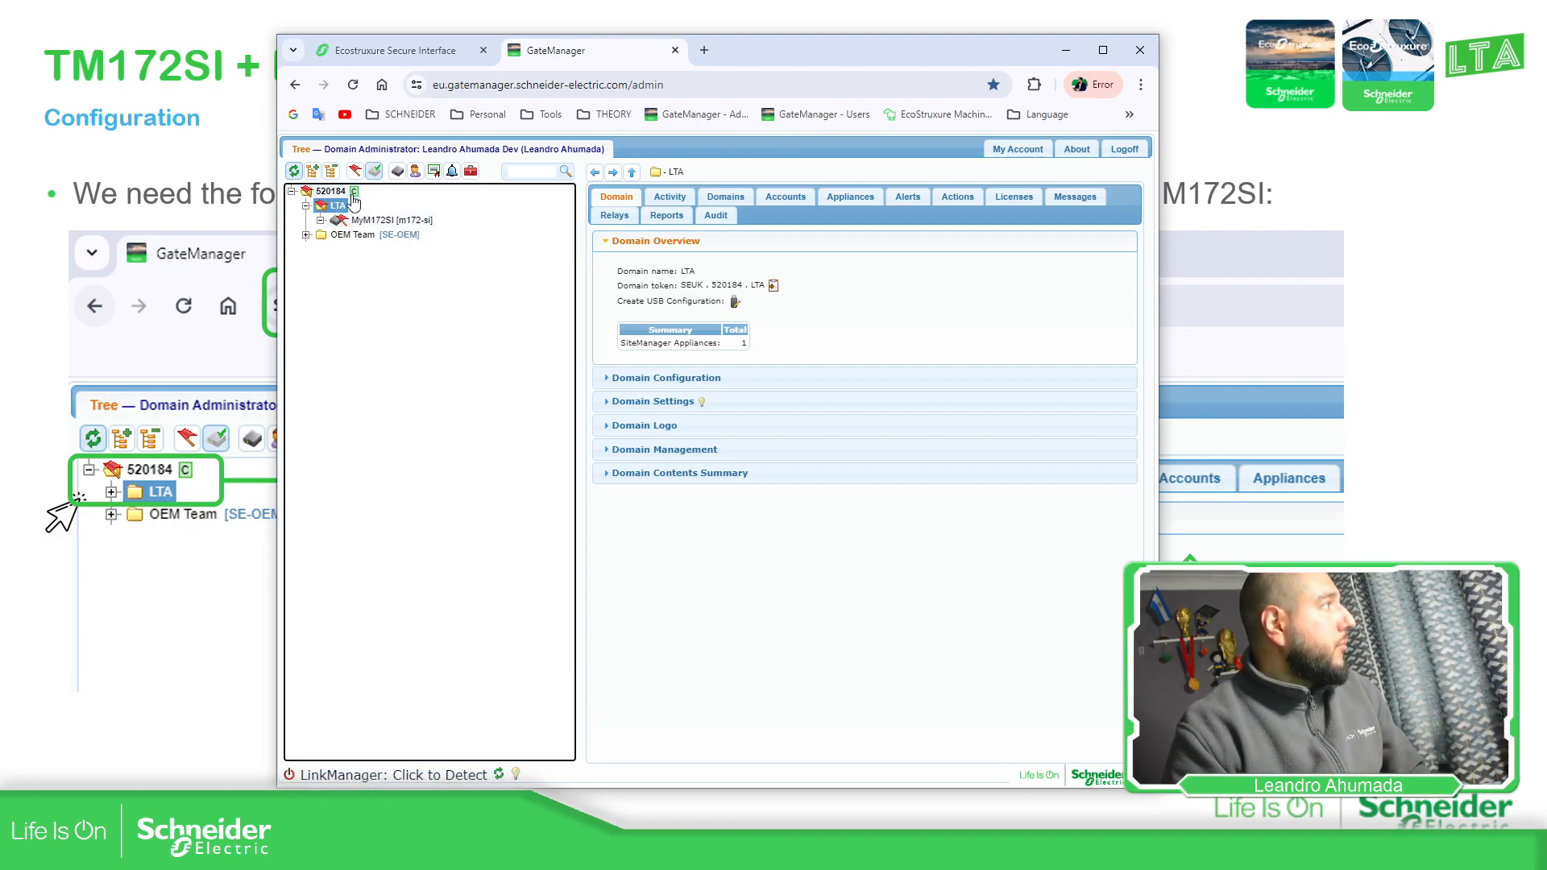
drag(617, 286, 765, 295)
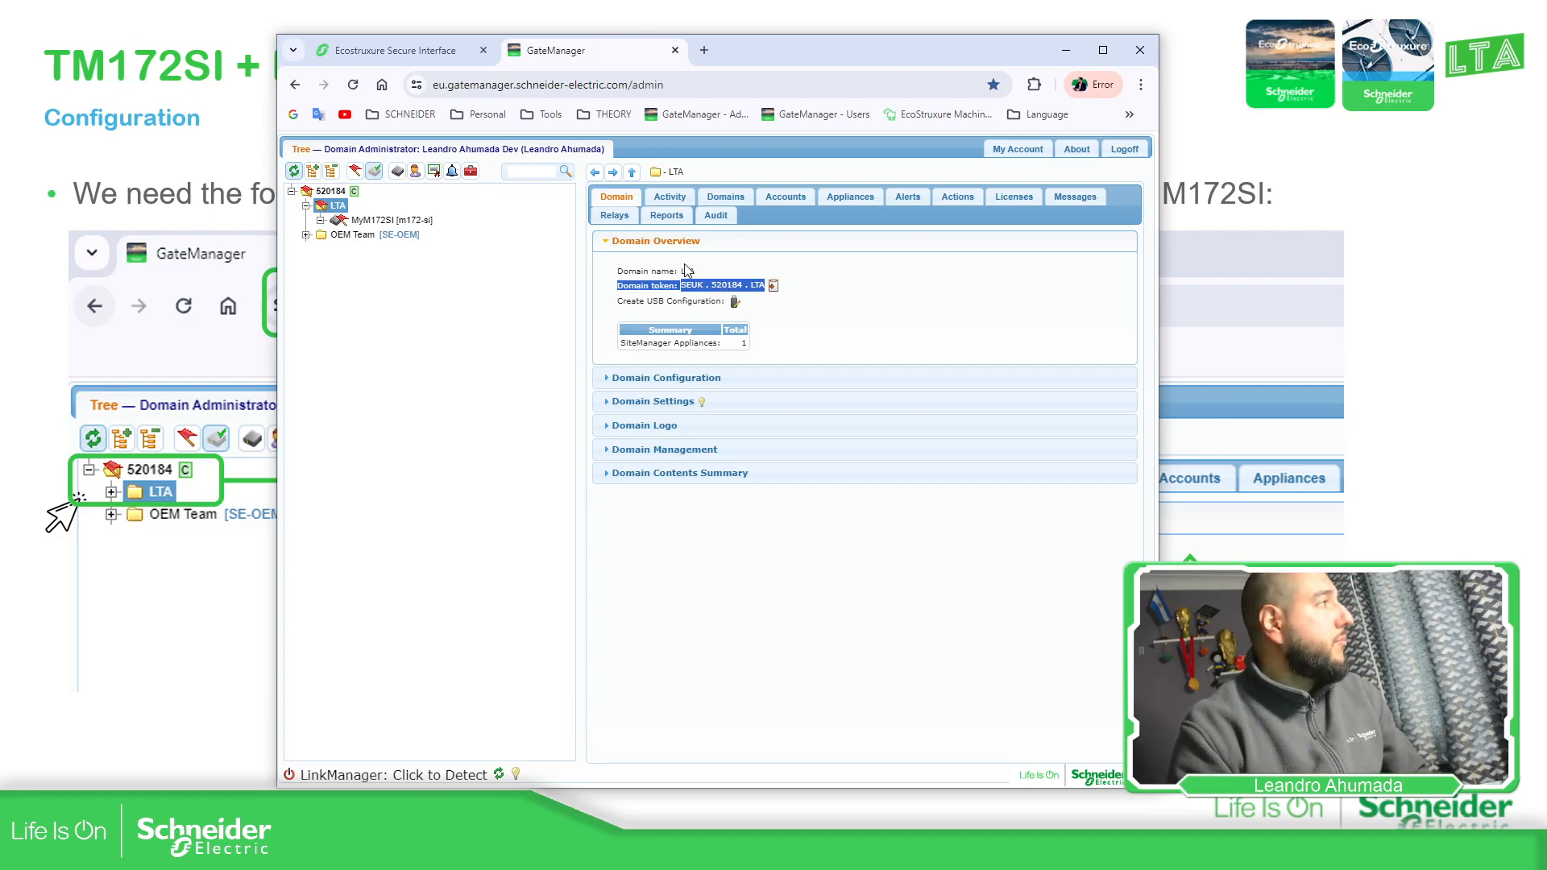
click(733, 292)
drag(680, 287, 766, 289)
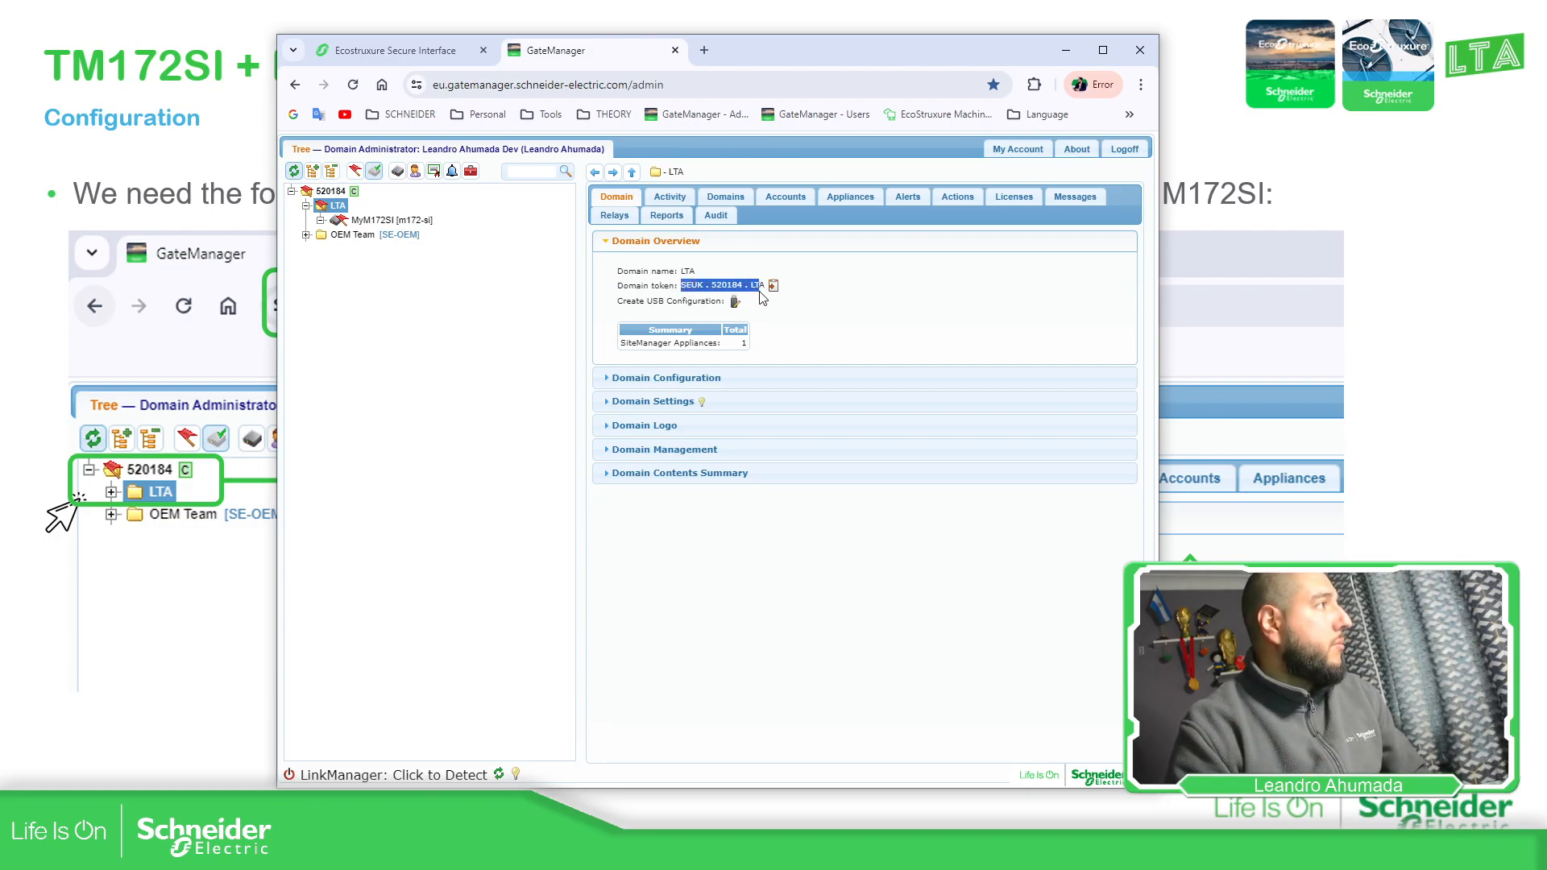
right_click(755, 288)
click(776, 302)
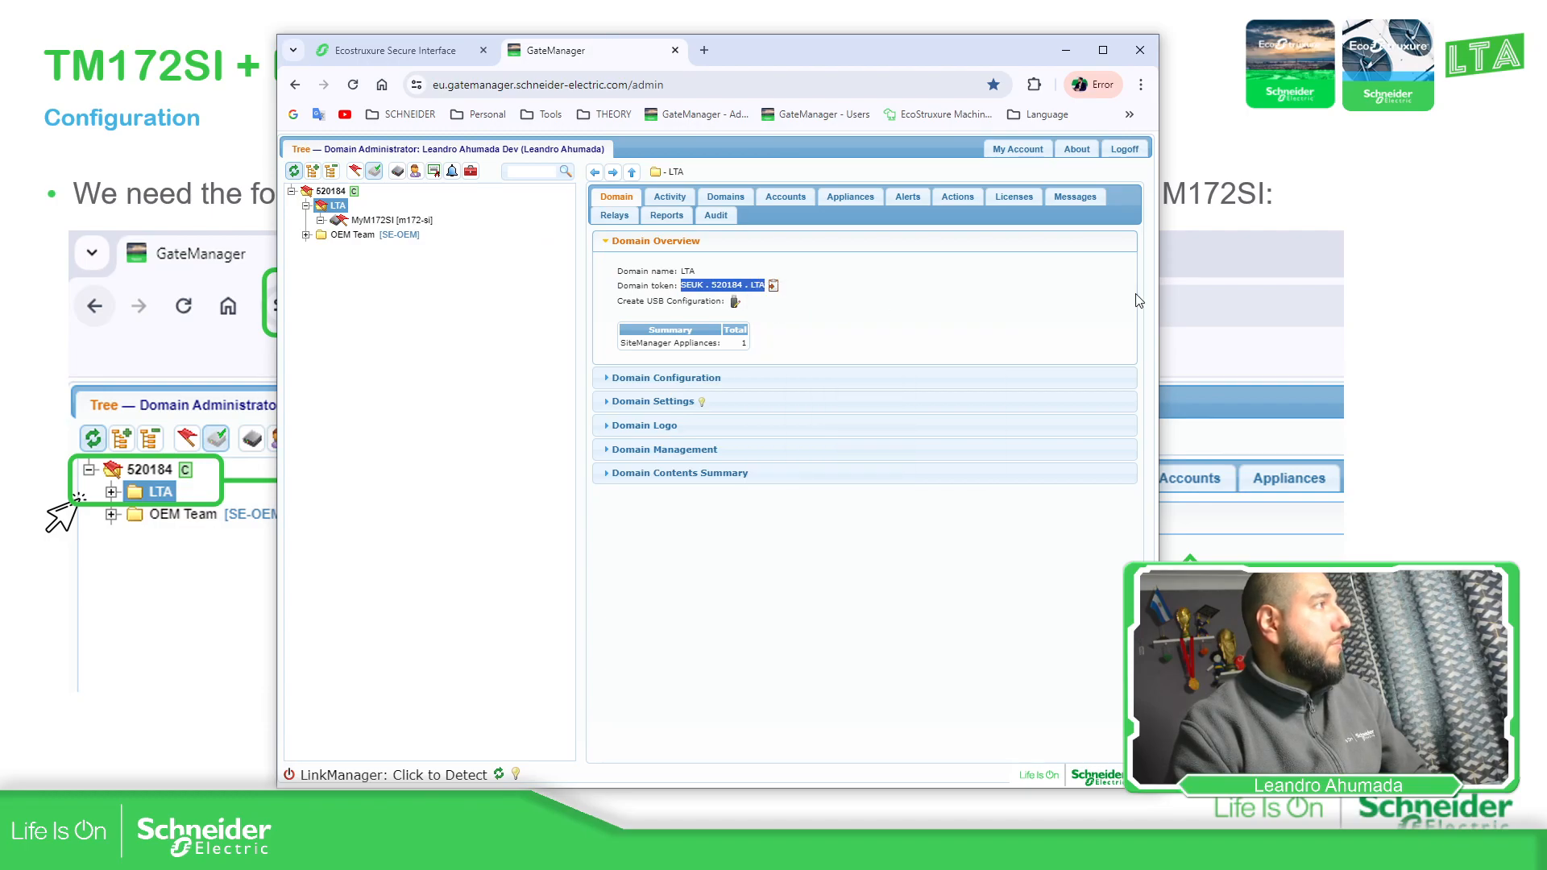
click(1494, 322)
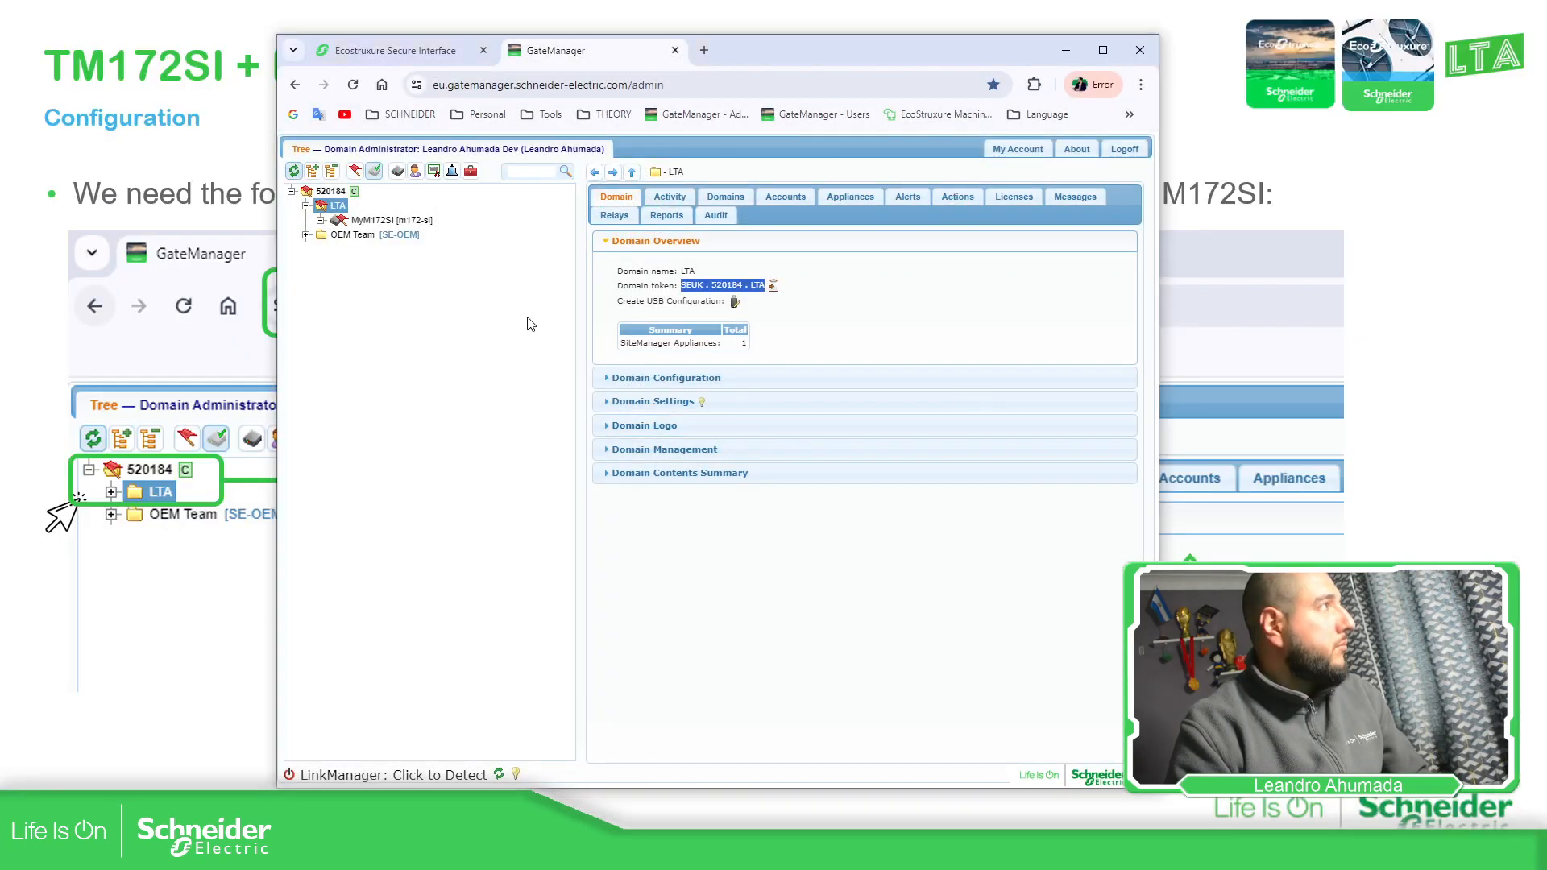
Paste the LTA domain token into the Domain token field, removing the spaces around both dots
click(442, 54)
click(783, 479)
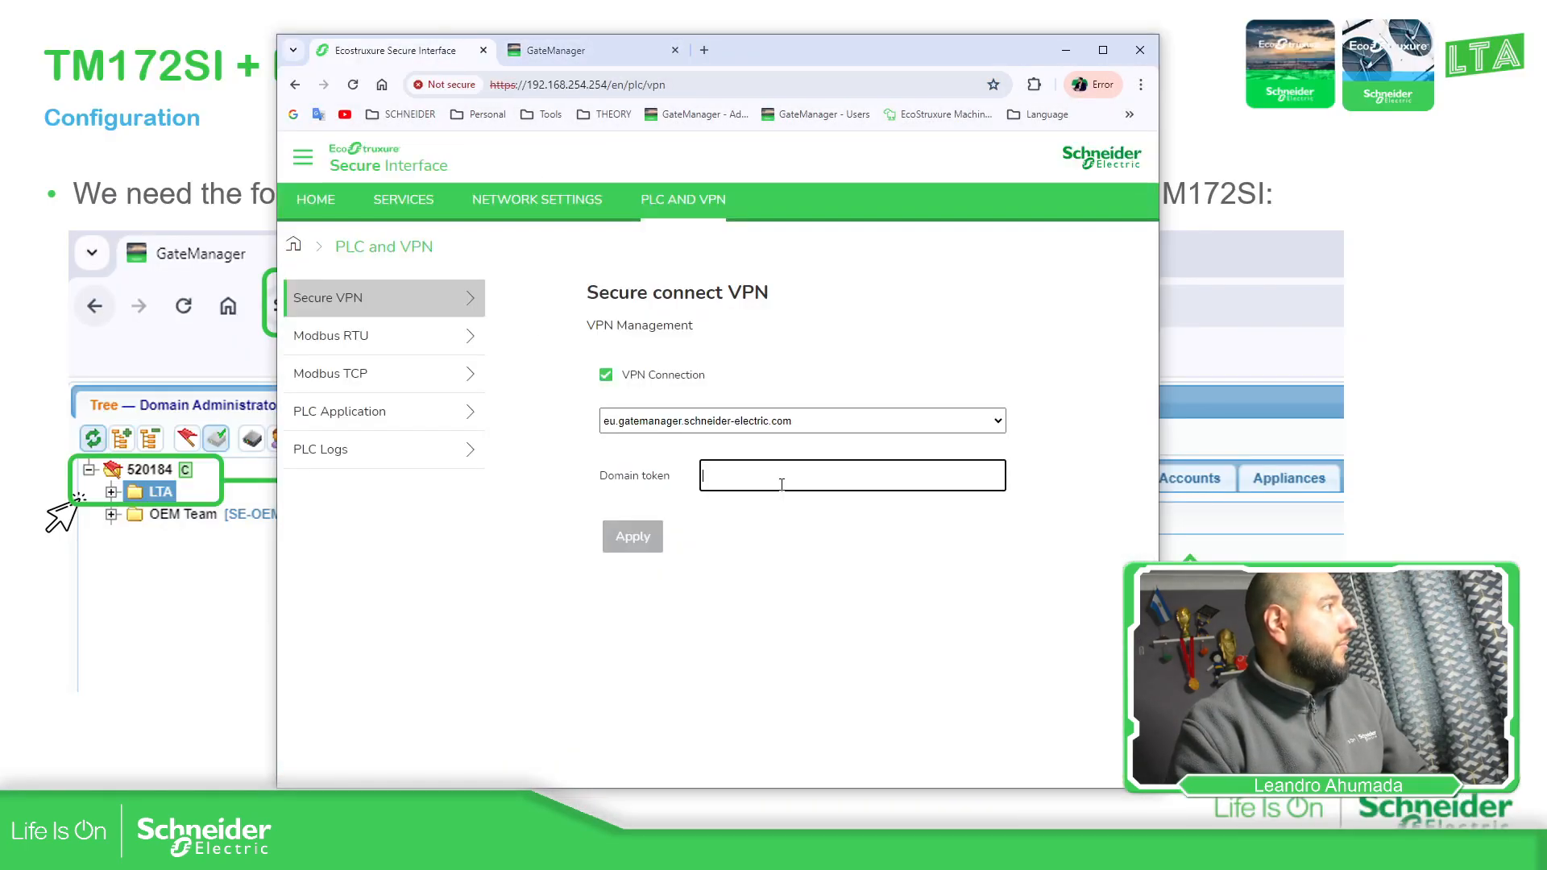
right_click(785, 481)
click(810, 303)
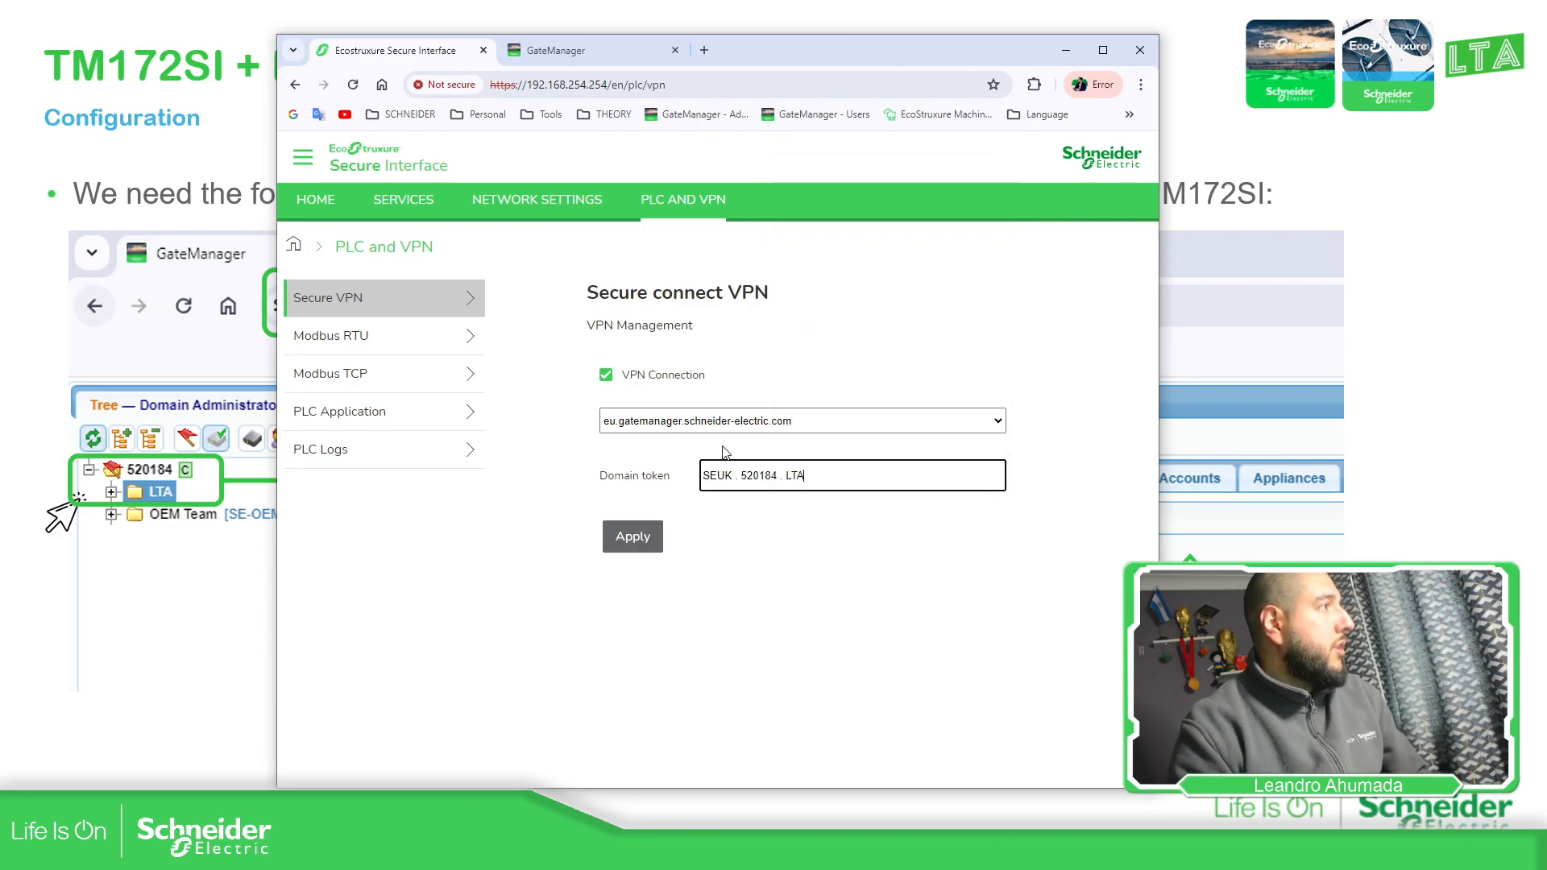
key(BackSpace)
key(Right)
key(Delete)
key(BackSpace)
key(Right)
key(Delete)
click(828, 562)
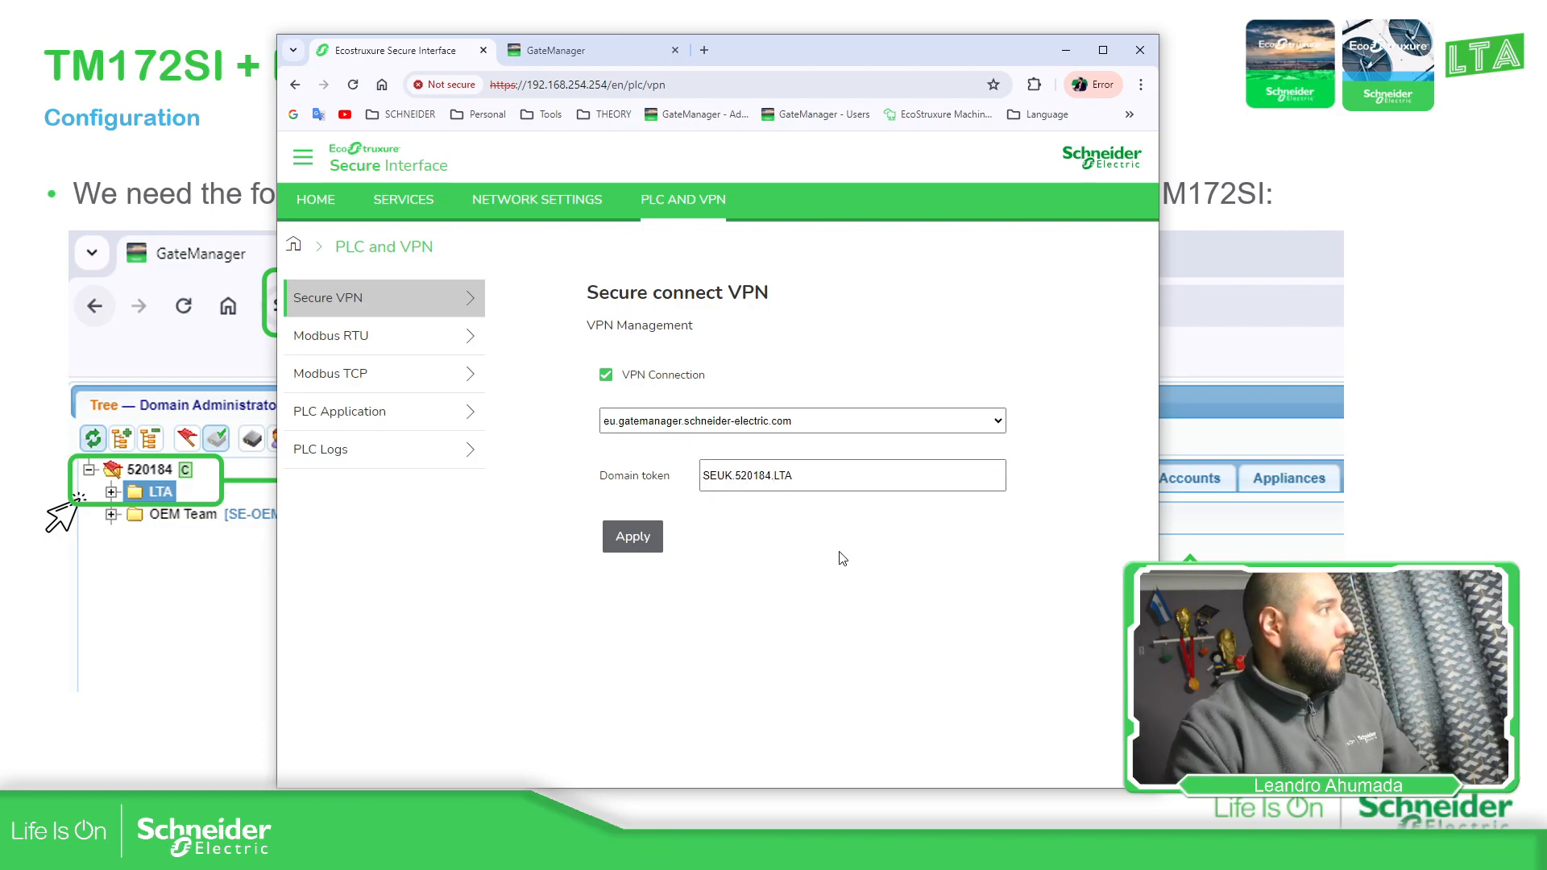
Keep eu as the GateManager server and return to the slideshow
click(694, 428)
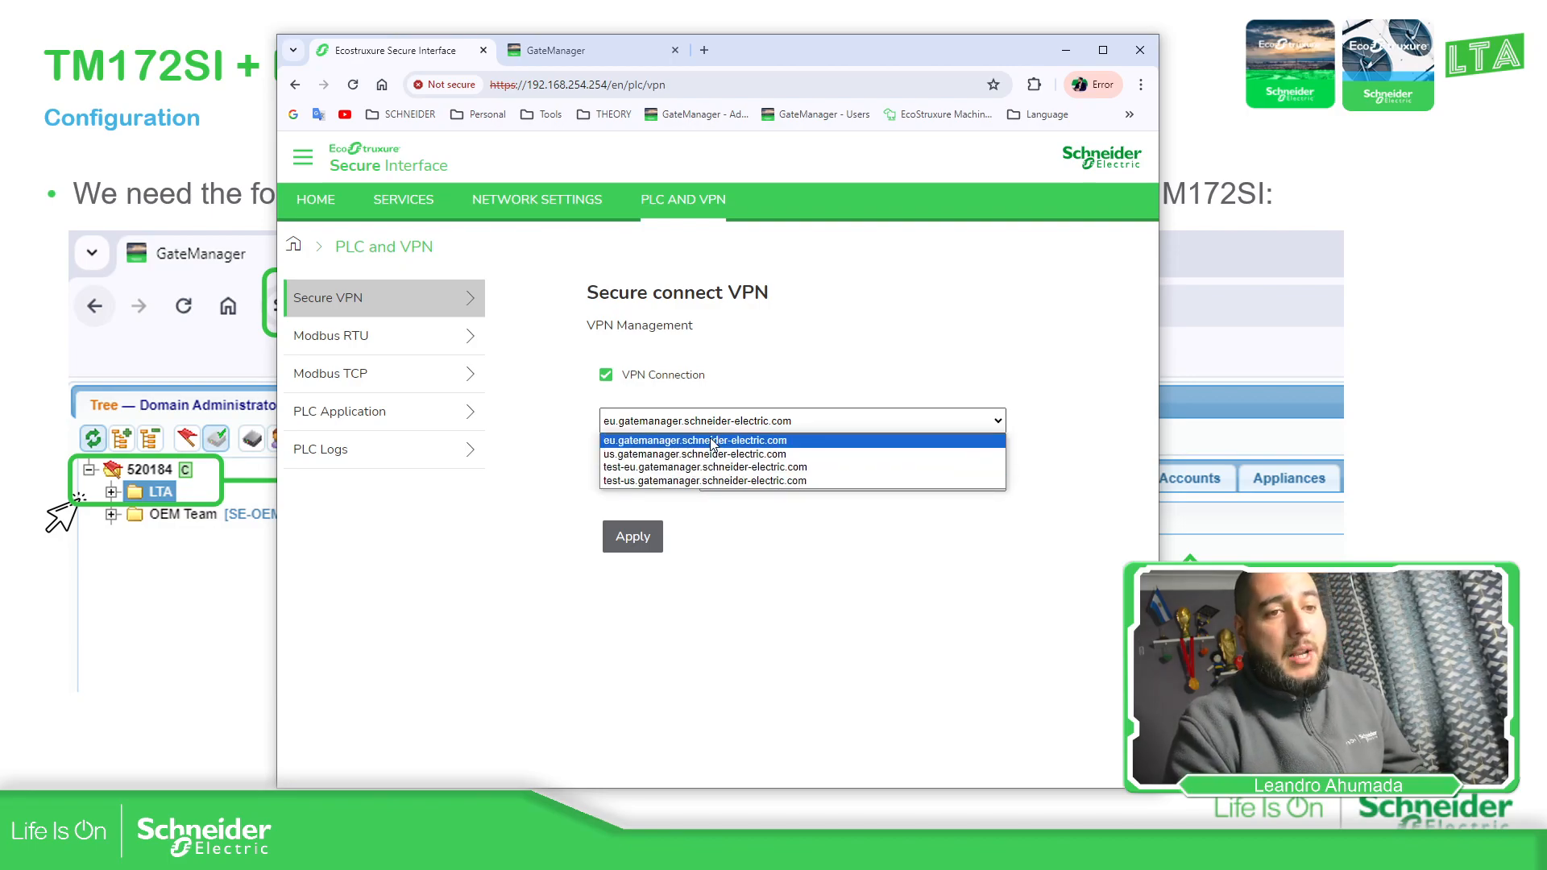
click(776, 441)
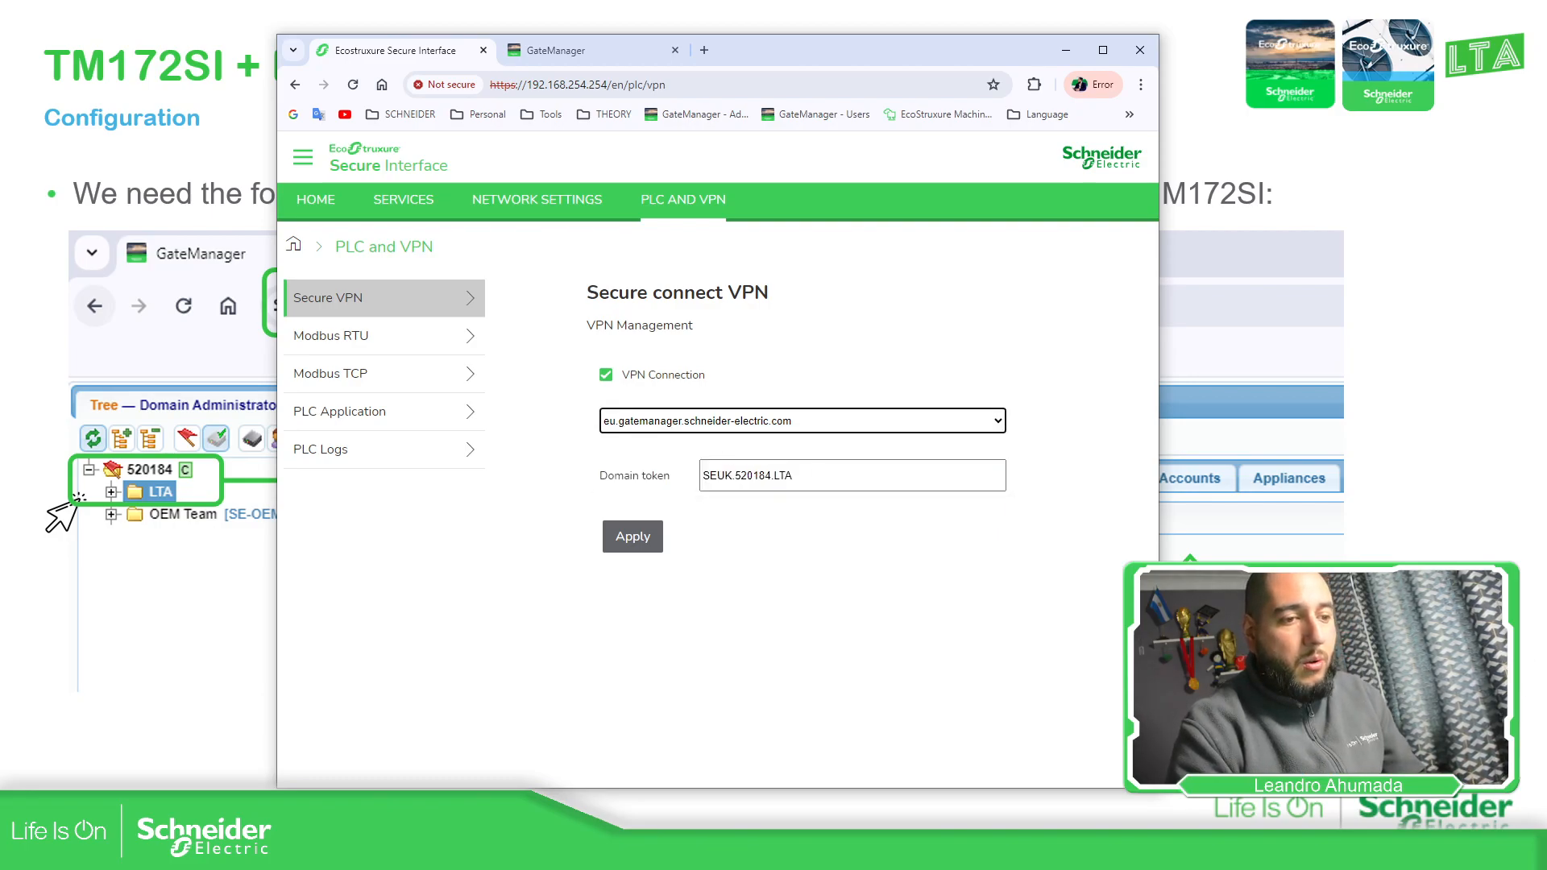
click(1436, 506)
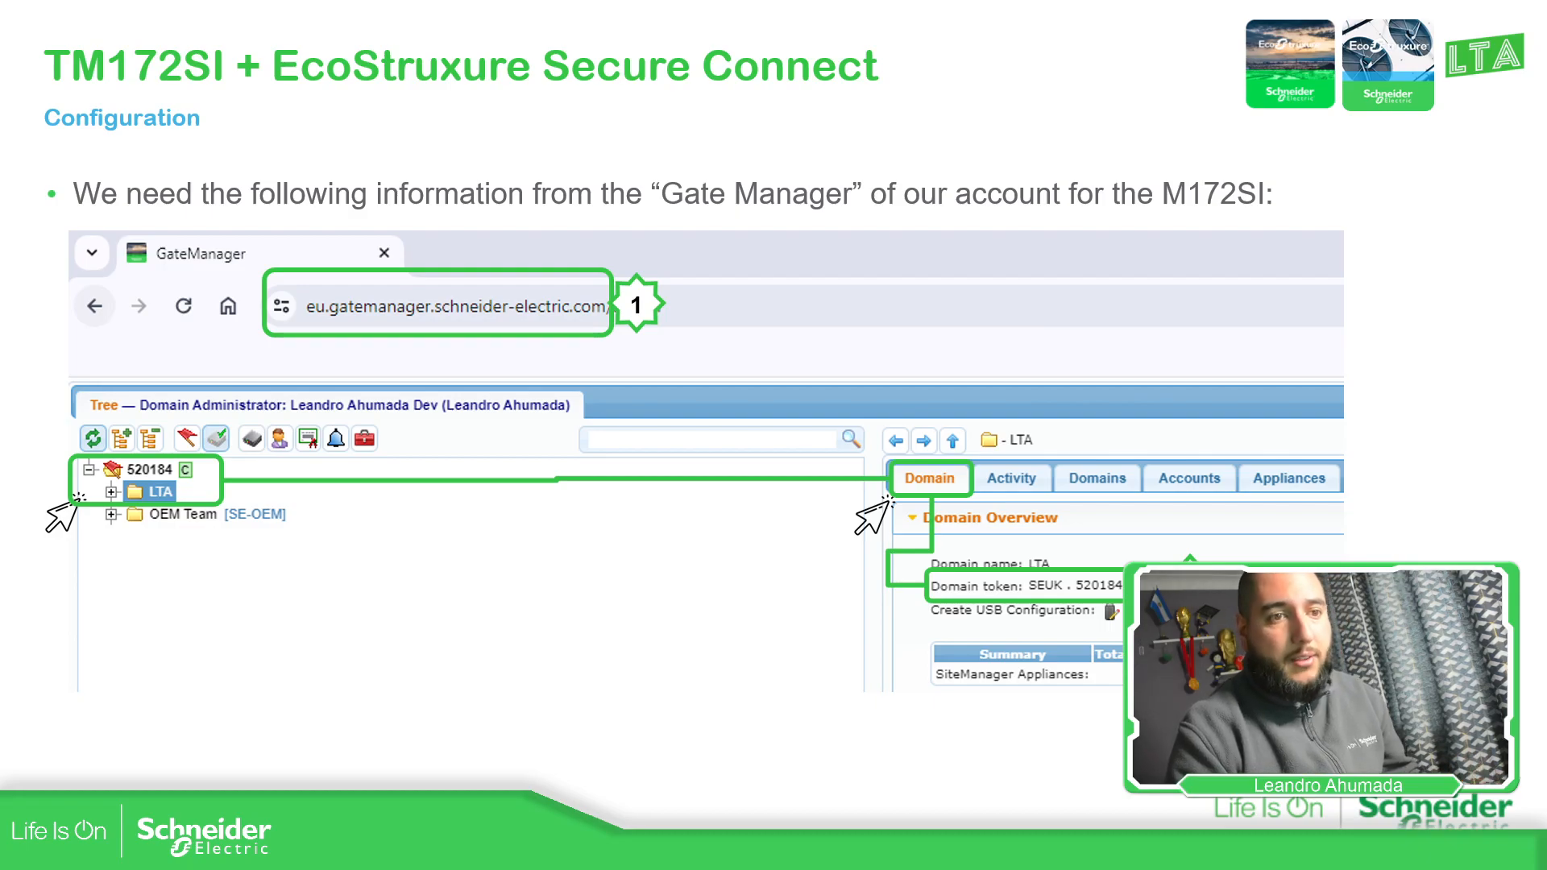
Go to the slide on using GateManager details in the M172SI web server, then bring back Secure Interface
key(Right)
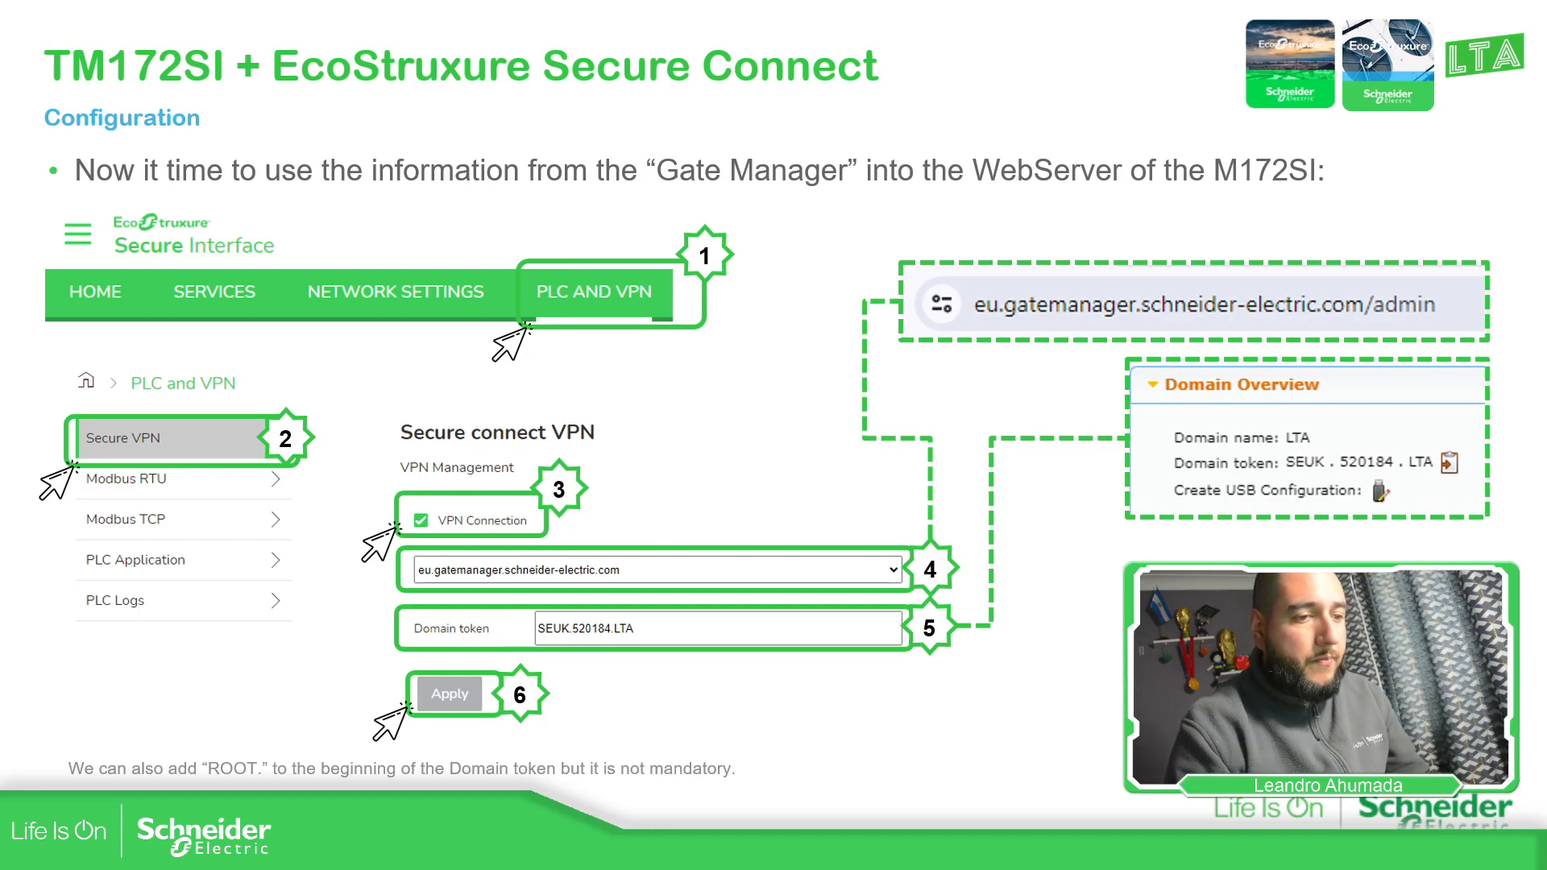
key(alt+Tab)
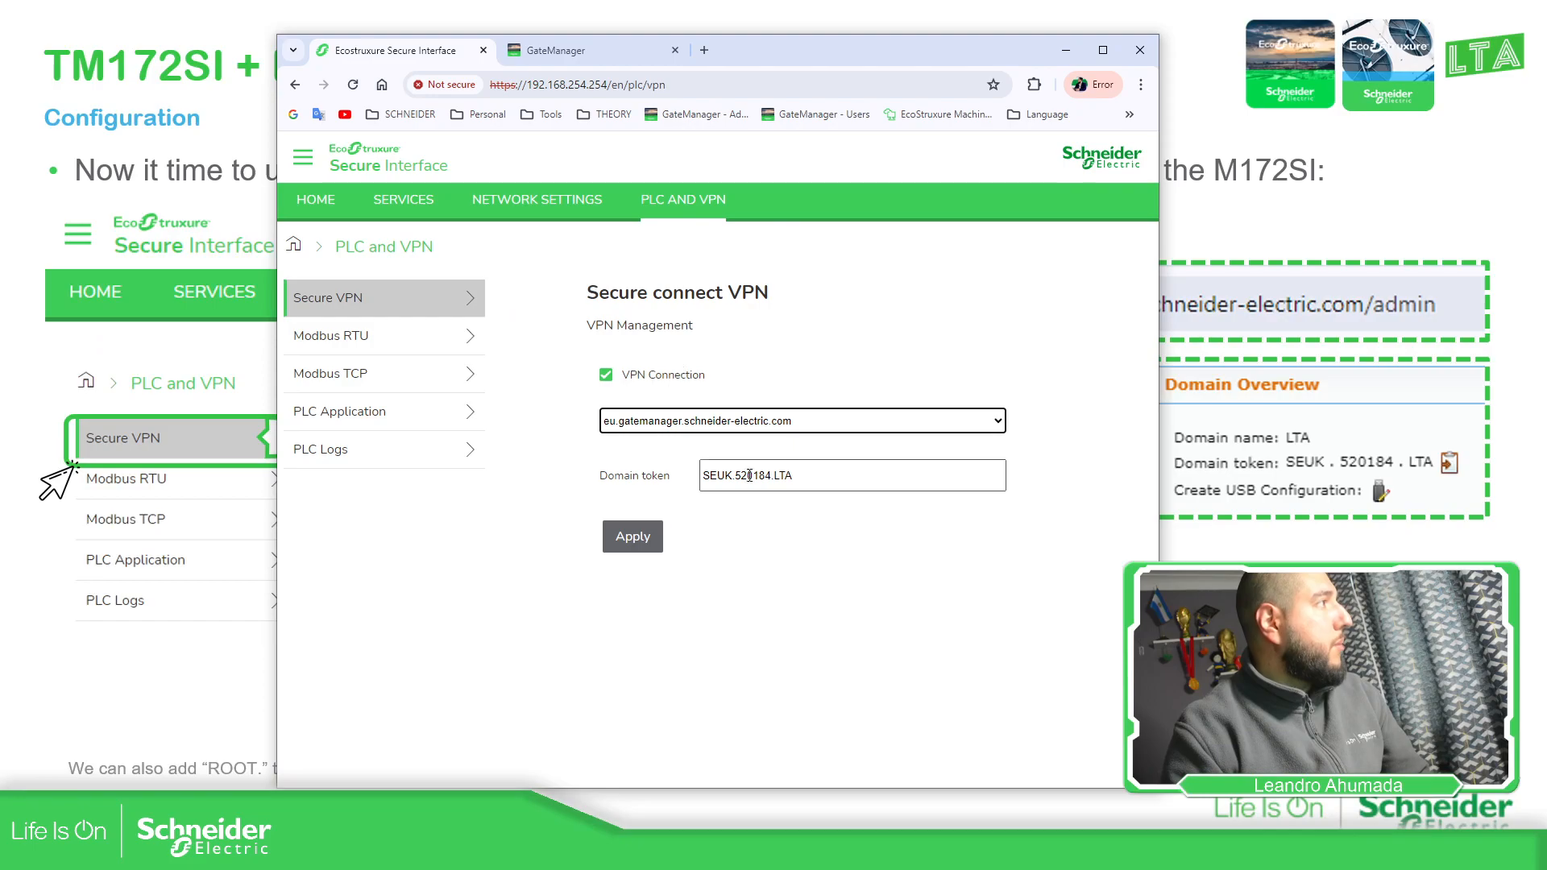
Apply the Secure connect VPN settings, confirmed by 'VPN connection successfully updated'
click(634, 545)
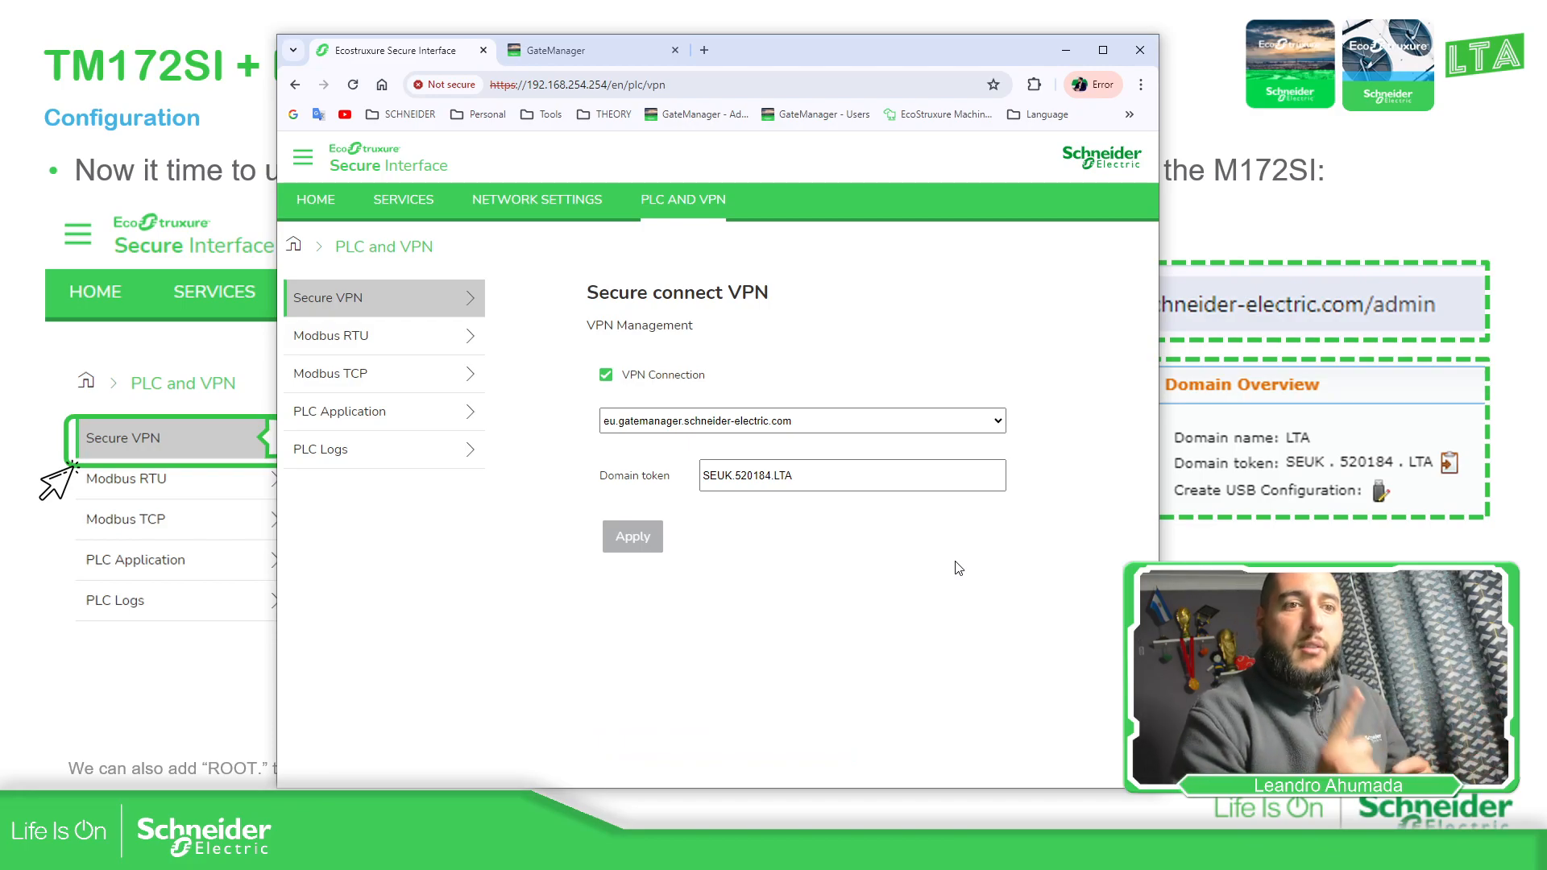
Refresh the GateManager domain tree several times to look for the new appliance
click(577, 47)
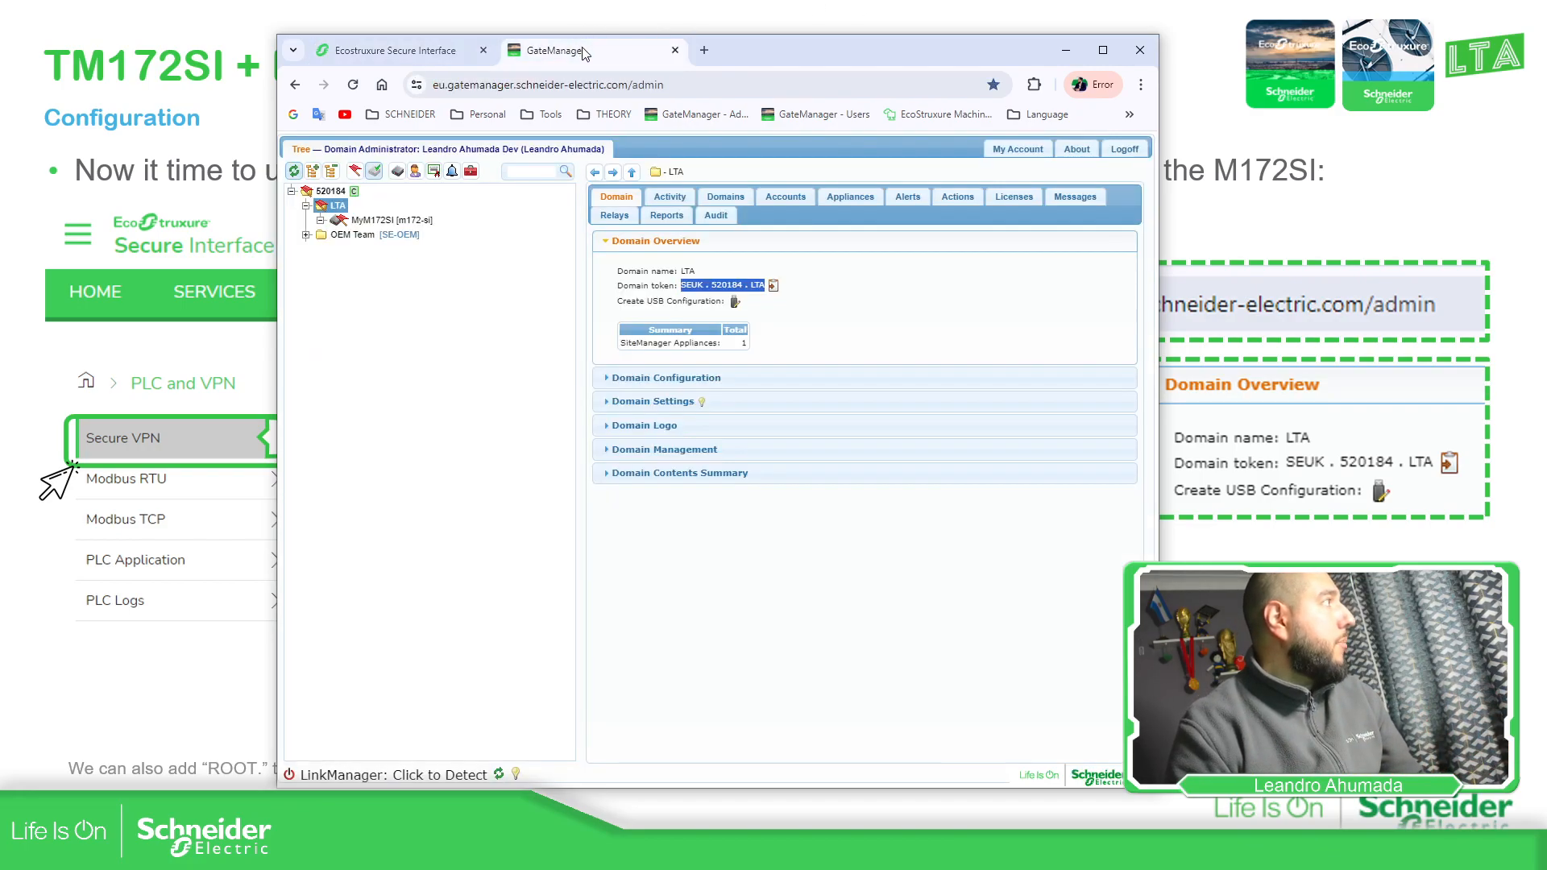
click(430, 396)
click(296, 172)
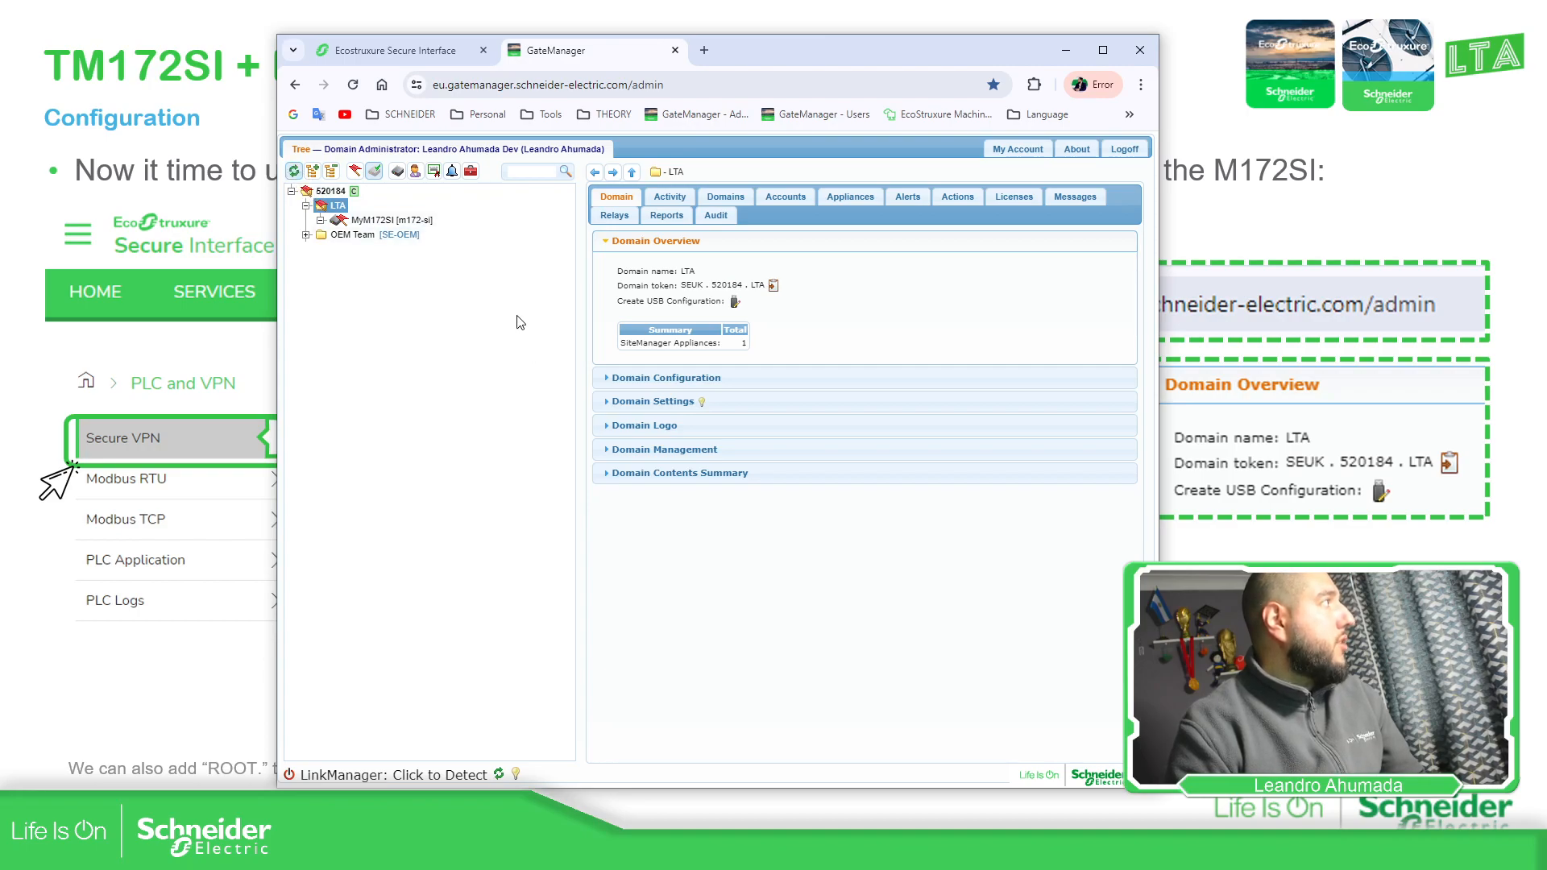
click(297, 174)
click(298, 173)
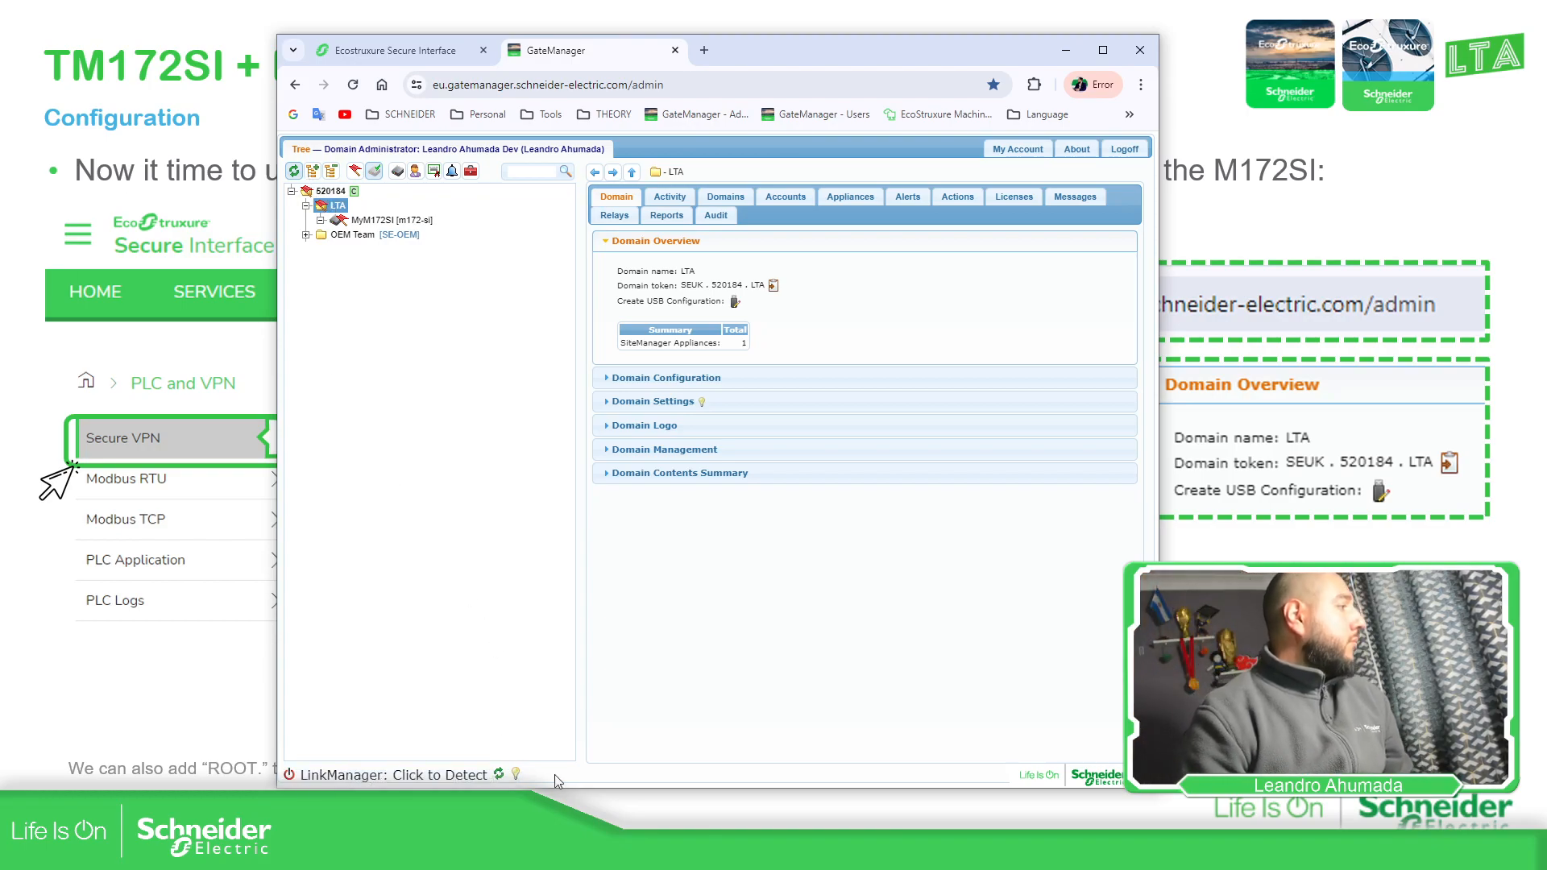
Rerun the ping to 192.168.1.140 continuously with -t in Command Prompt
key(alt+Tab)
key(Up)
text(-t)
key(Return)
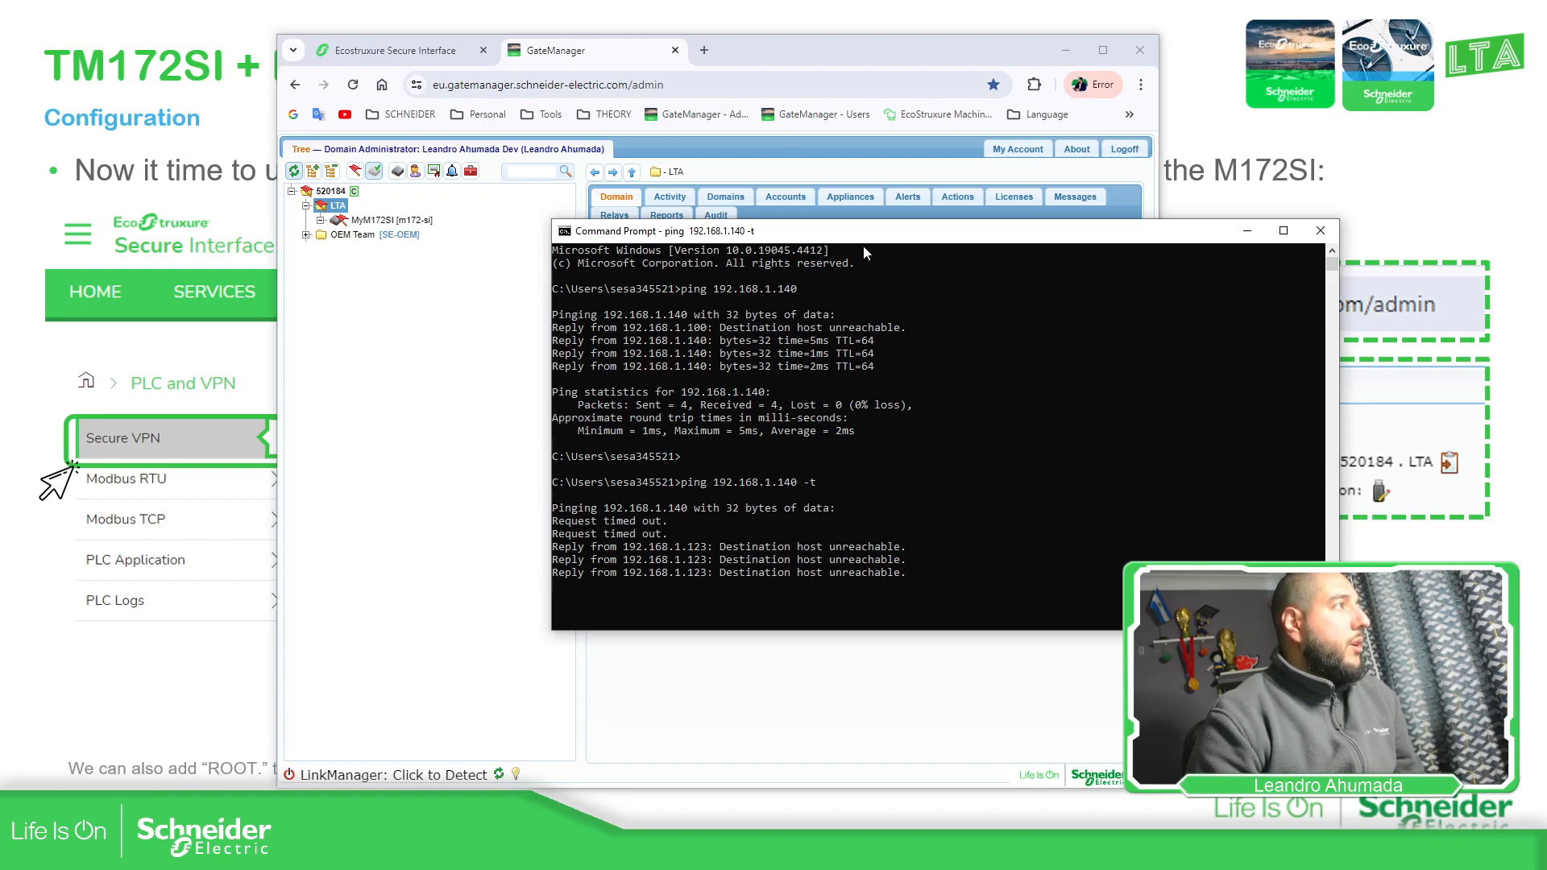
Move the Command Prompt window up while the ping to 192.168.1.140 starts getting replies
drag(876, 233, 862, 169)
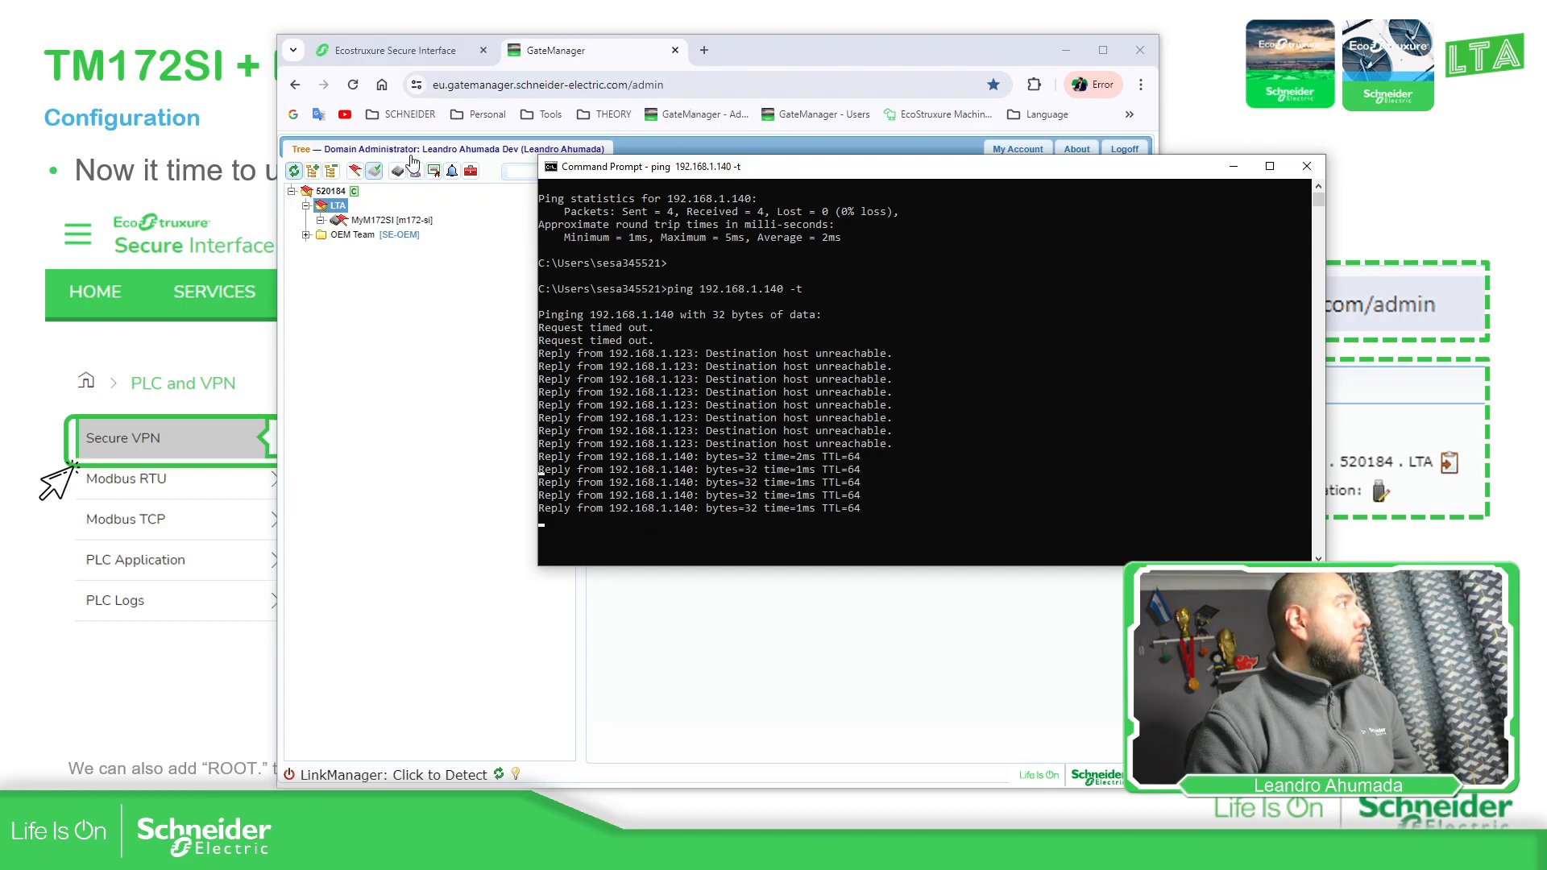
Refresh the GateManager tree, open the new SiteManager [m172-si] under LTA, then return to the slides
click(579, 50)
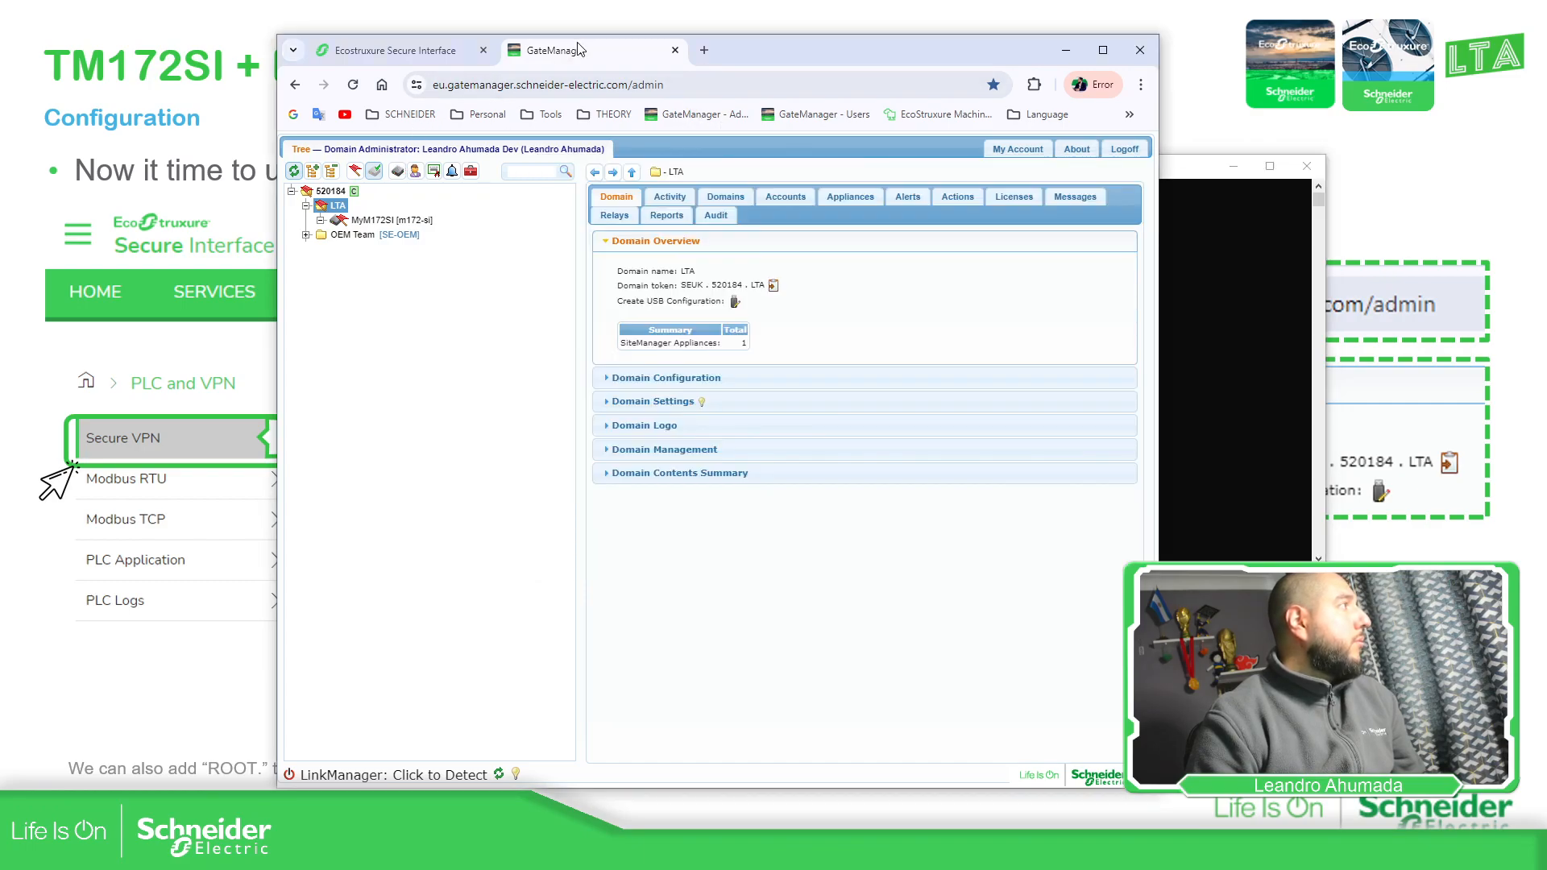
click(295, 172)
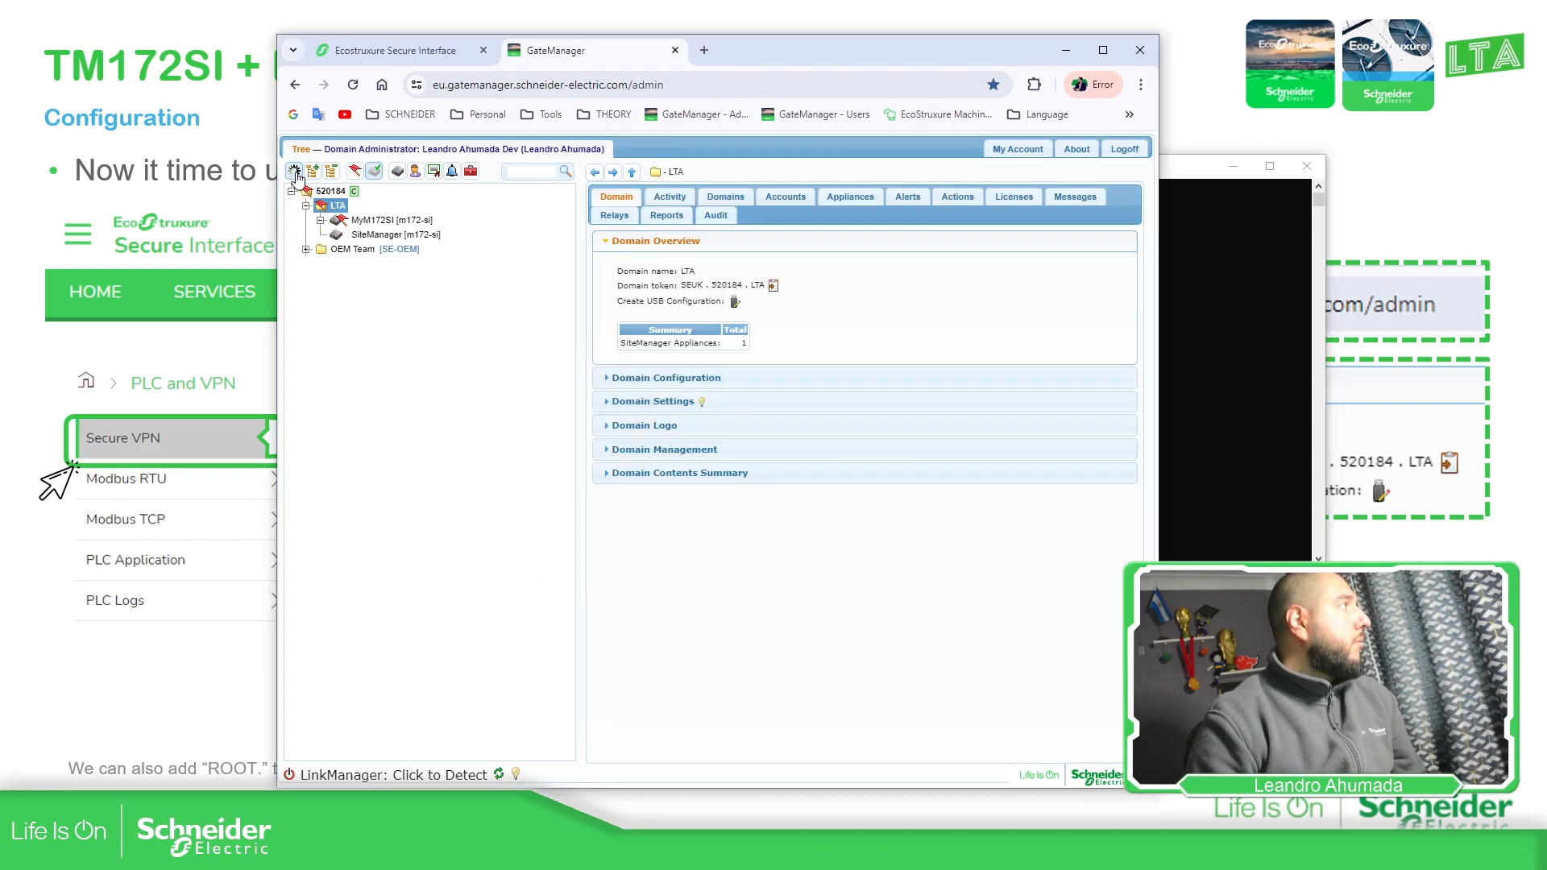
click(418, 235)
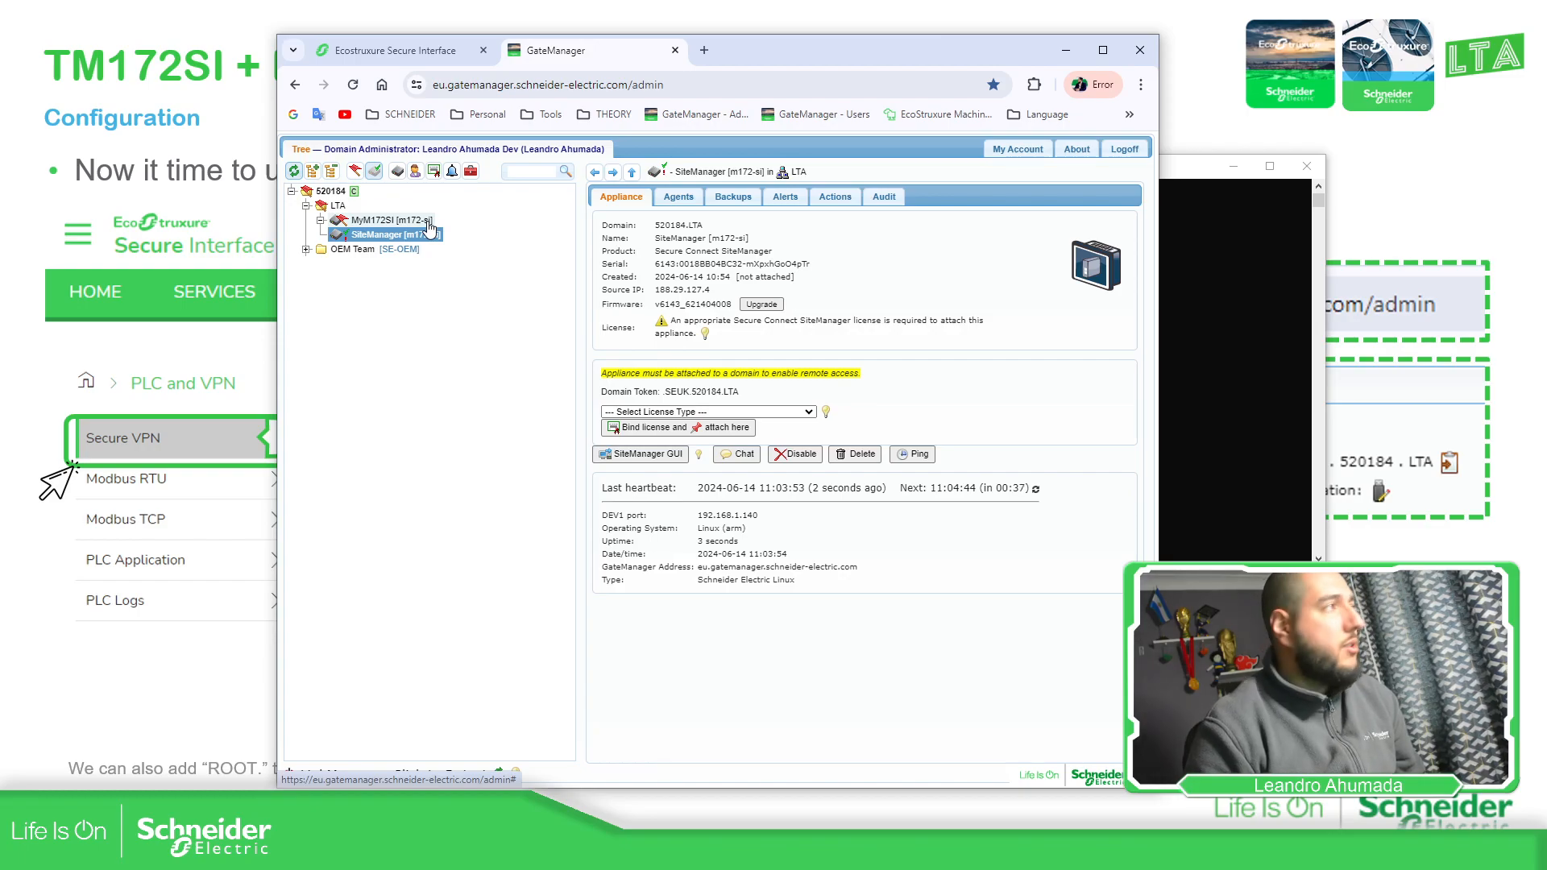
click(1305, 665)
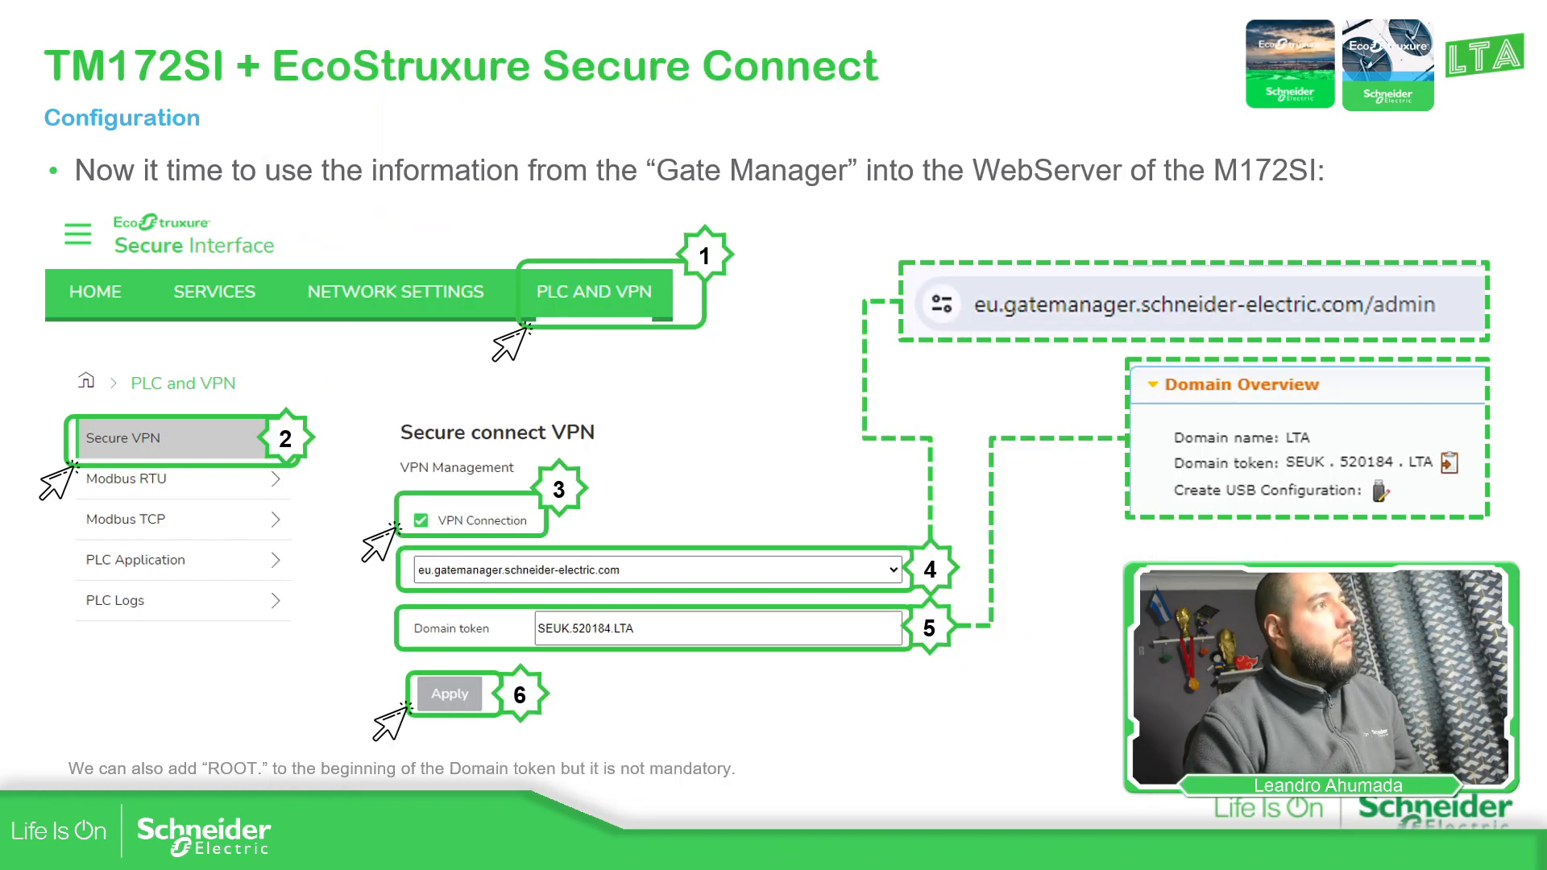
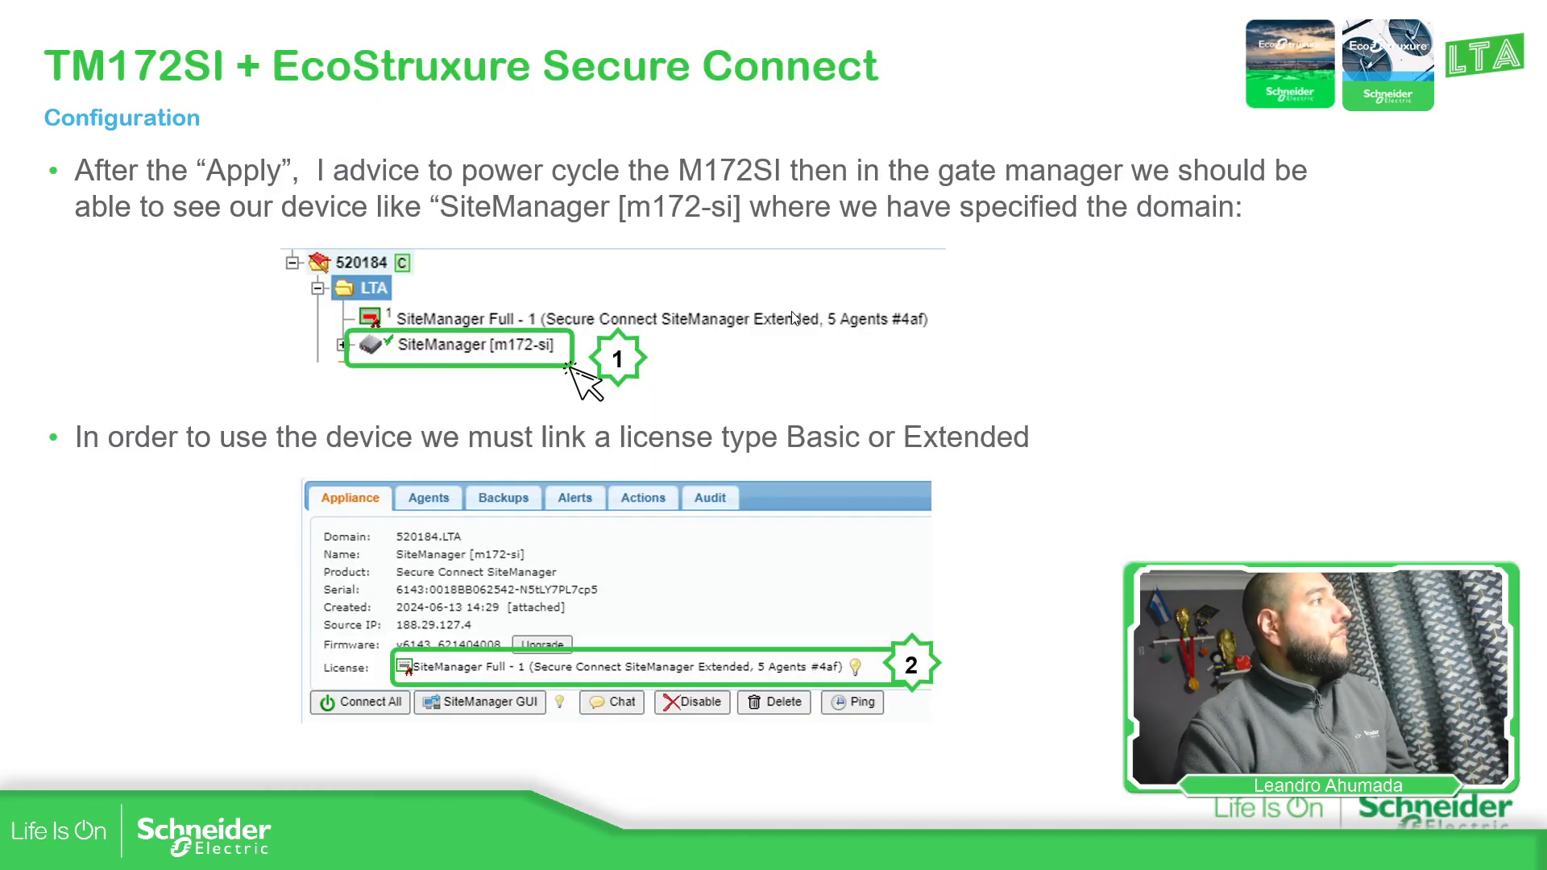
Advance the slides to the one explaining that renaming requires the SiteManager GUI
click(906, 394)
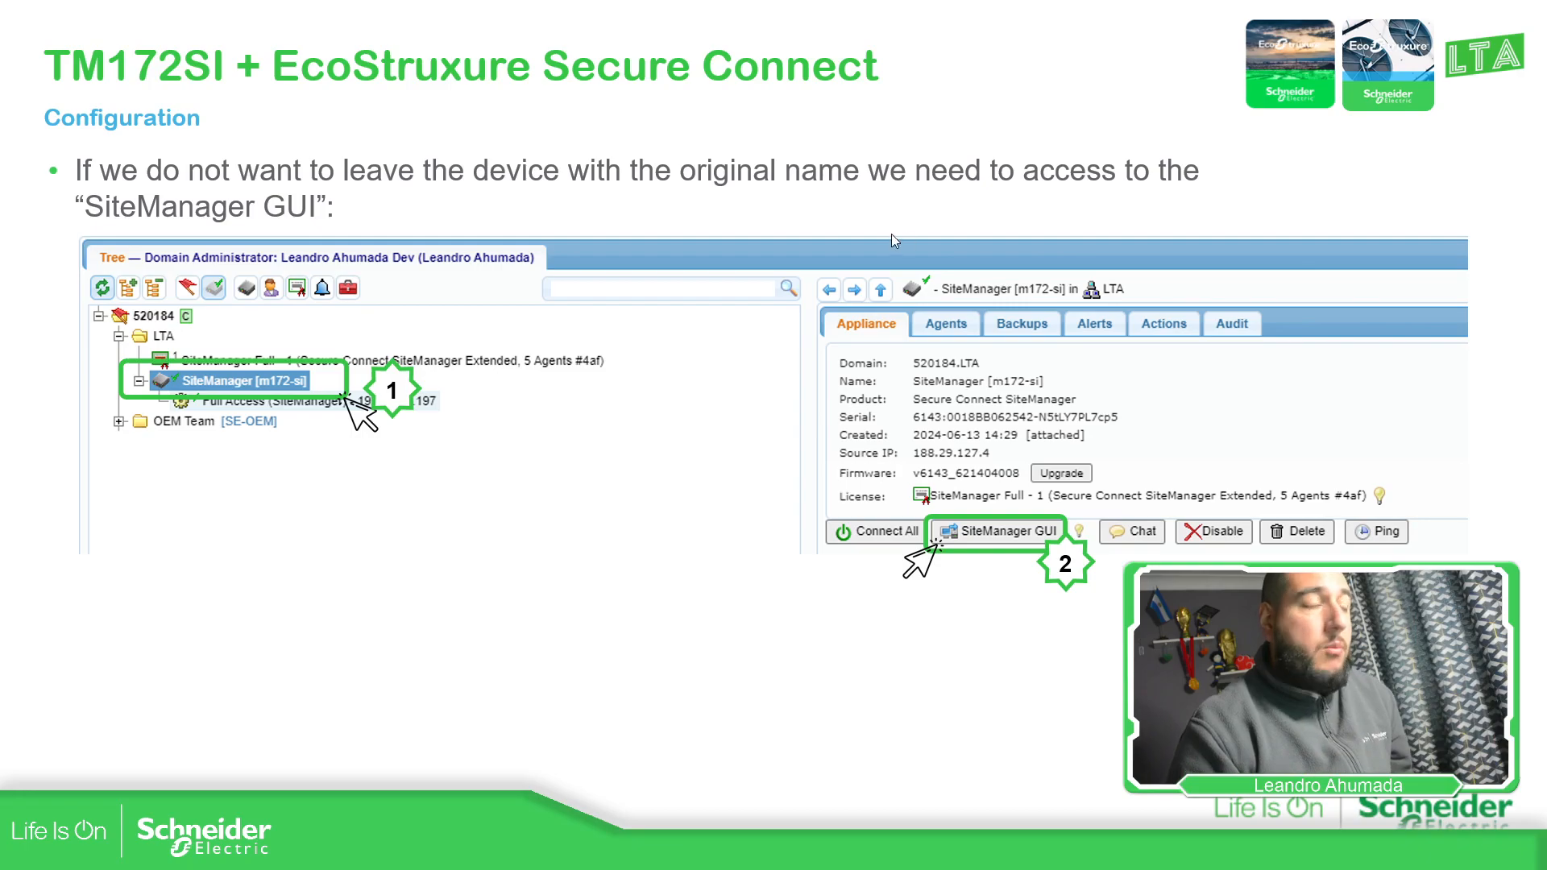
Show the GateManager Settings slide, then bring the GateManager browser window back in front
click(1030, 560)
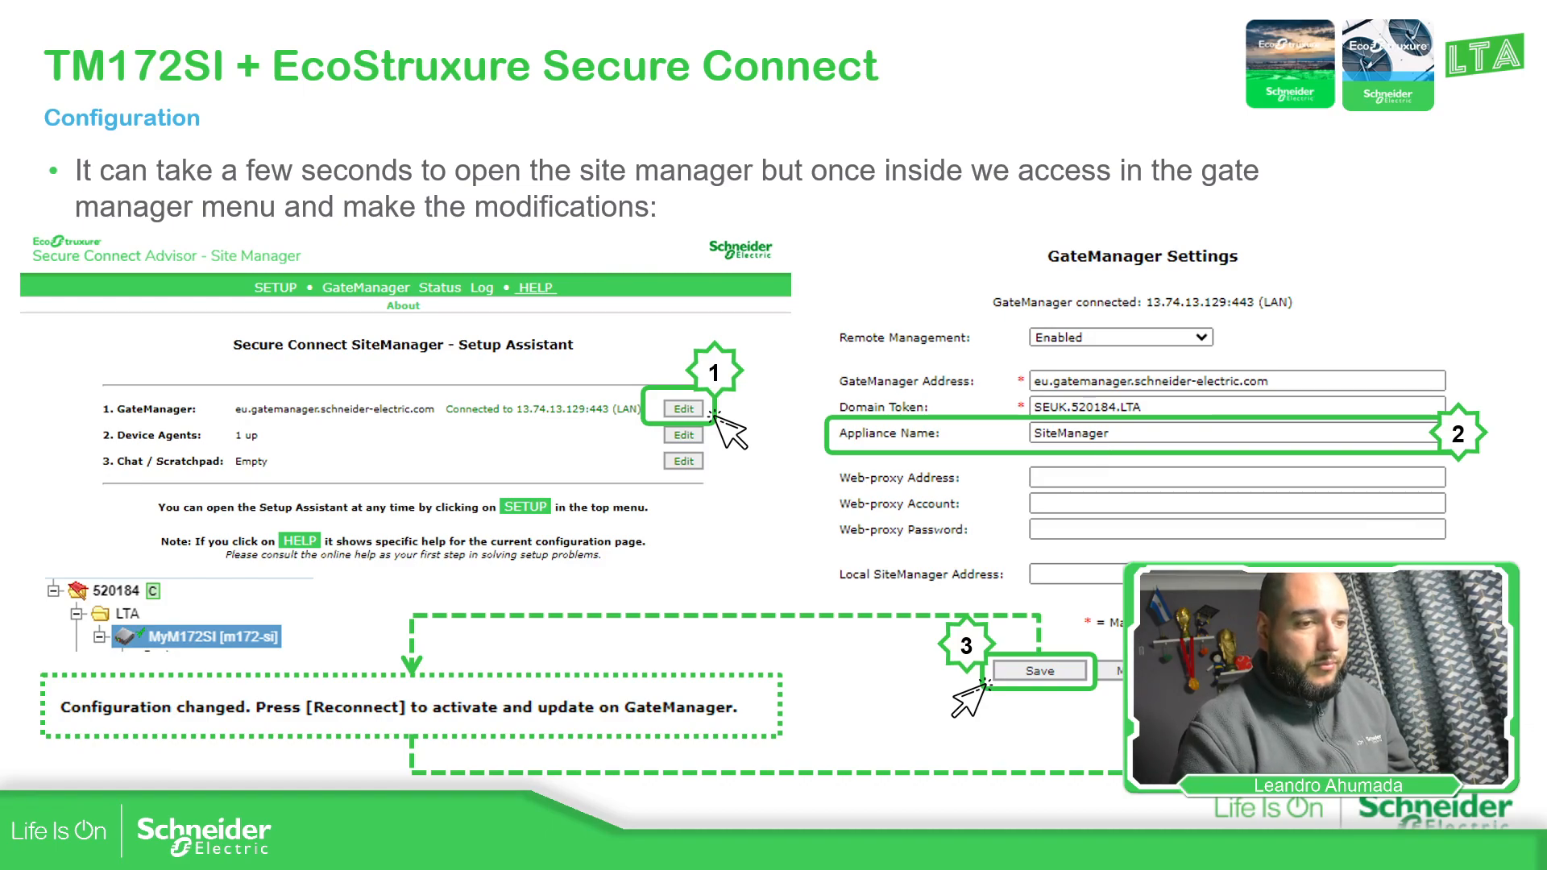
key(alt+Tab)
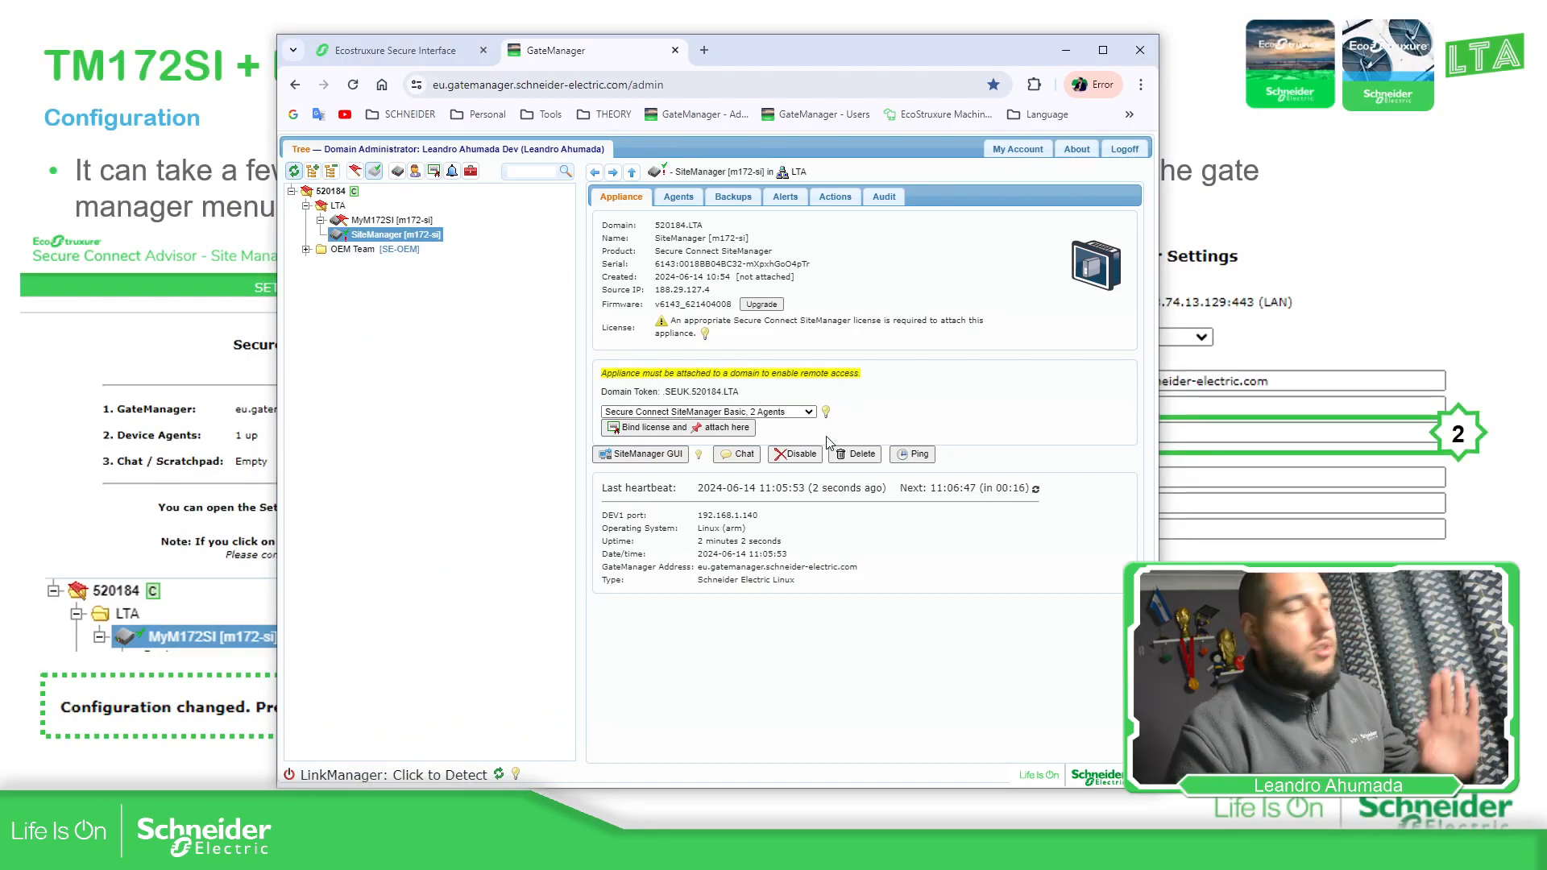
In the SiteManager GUI, rename the appliance to MyLab, save, and reconnect to GateManager
click(667, 457)
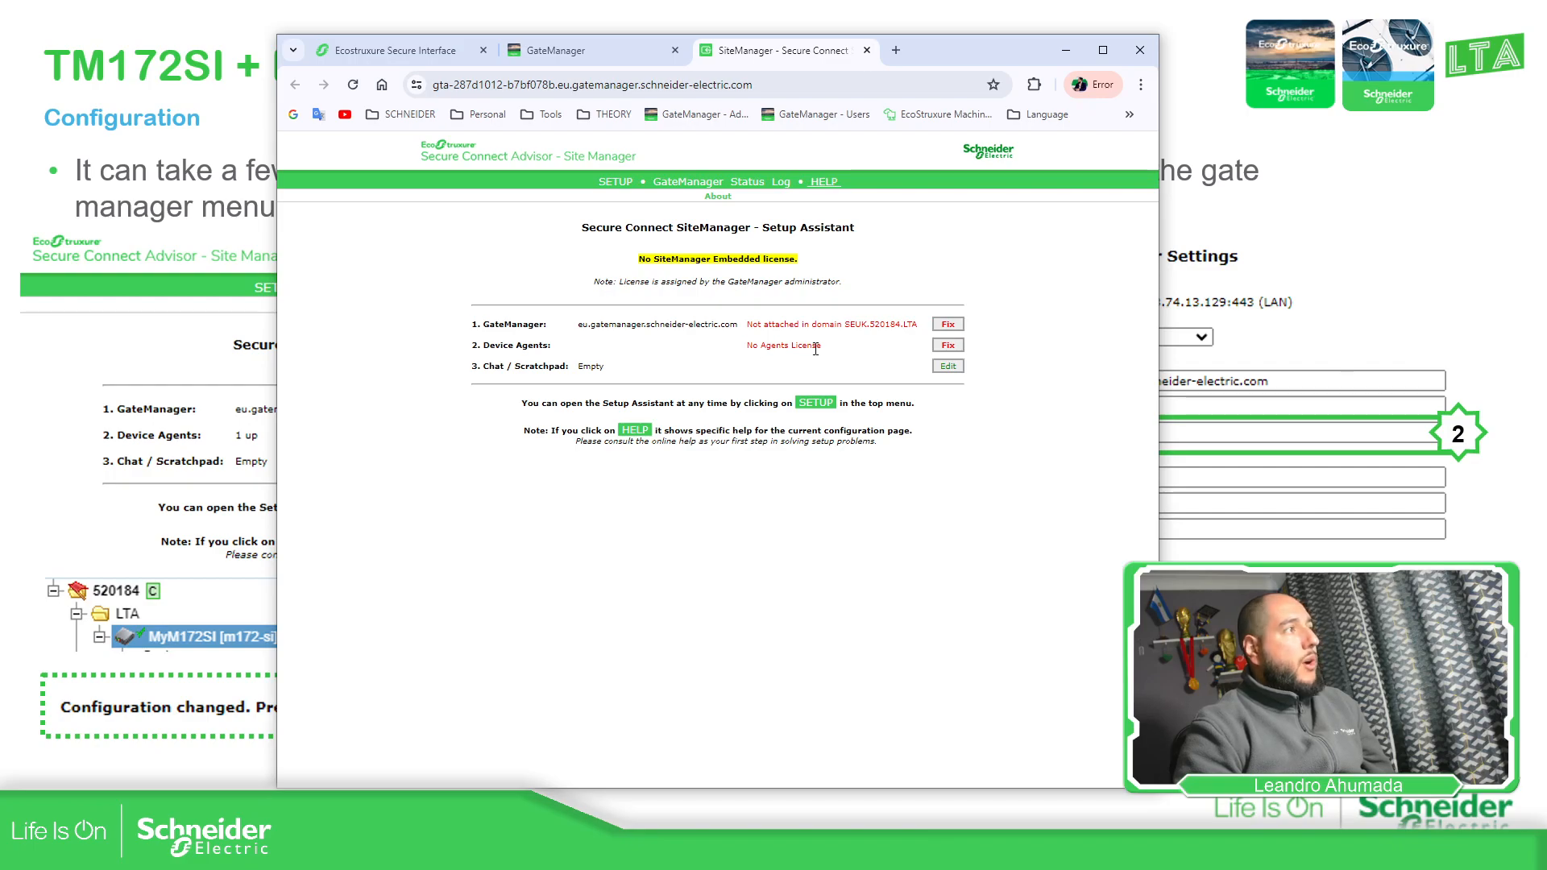
click(948, 324)
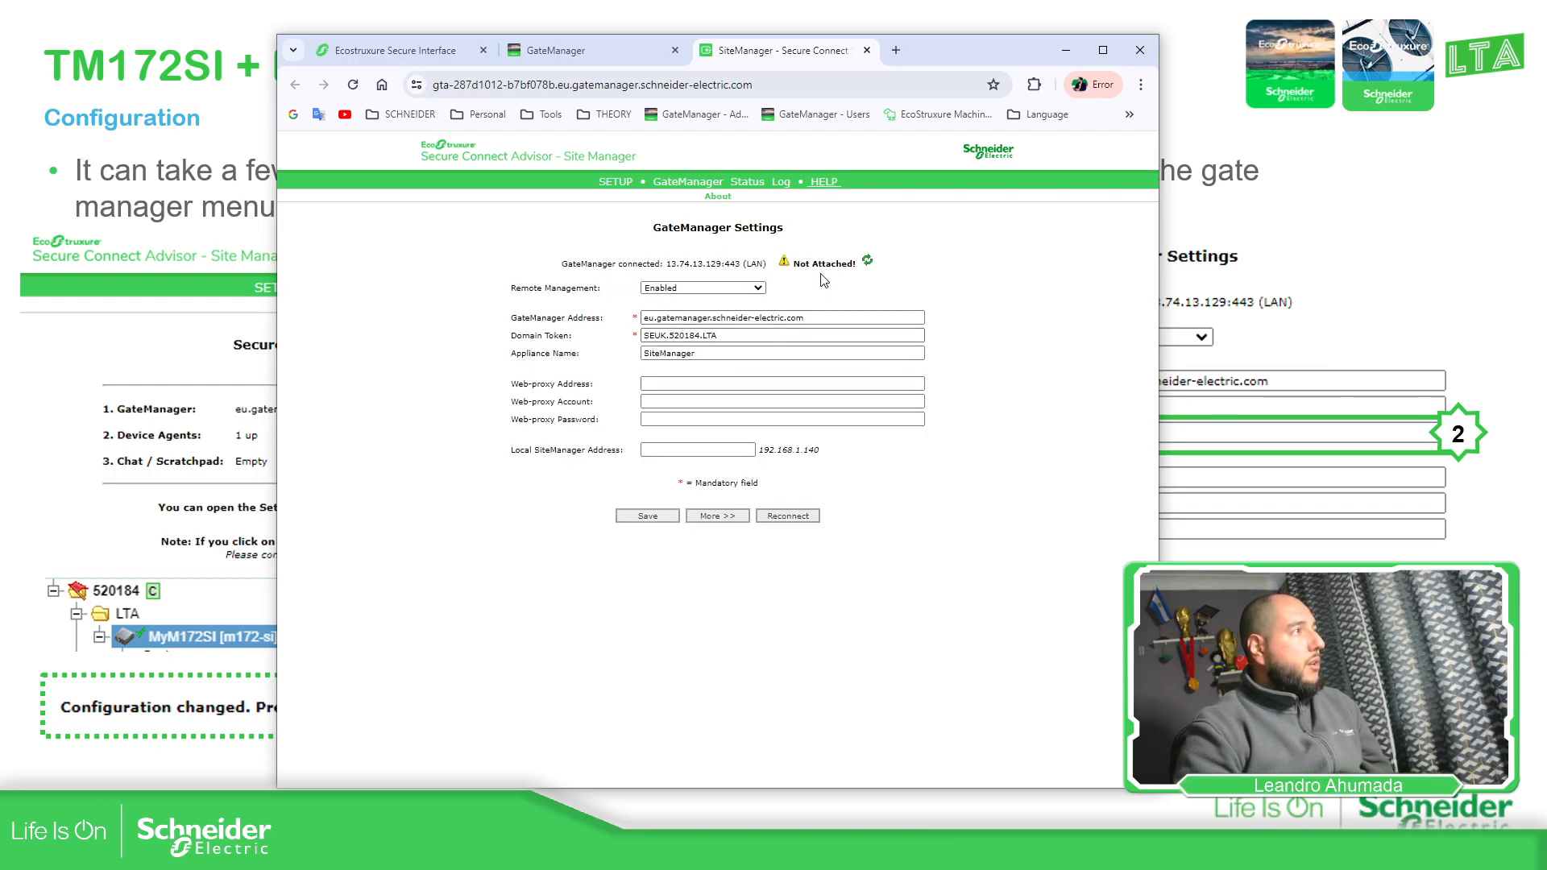
click(707, 352)
double_click(707, 353)
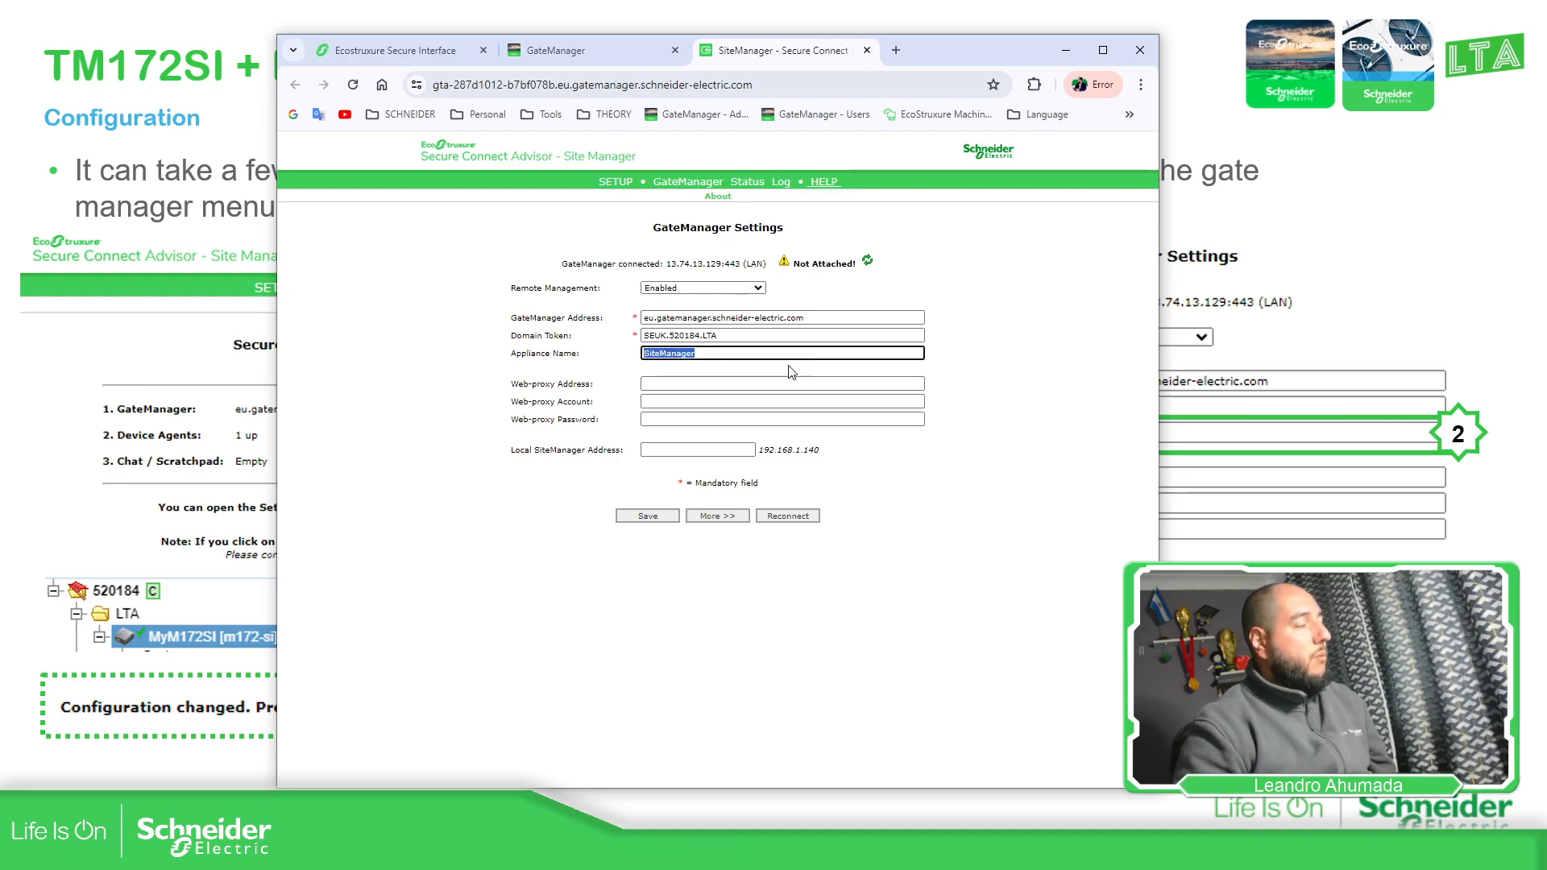
text(MyLab)
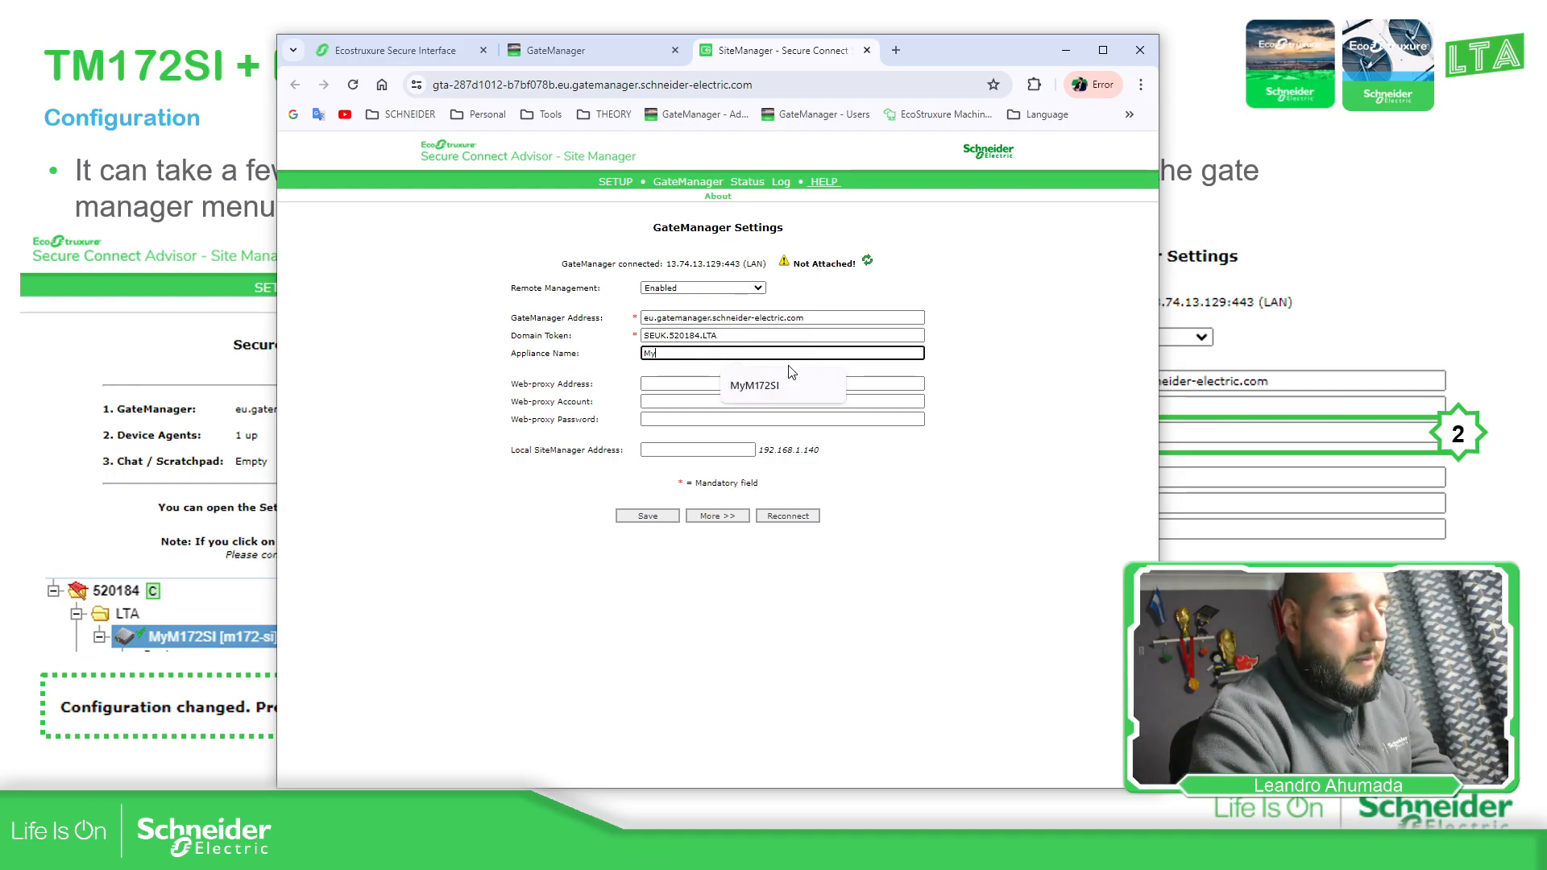
click(658, 519)
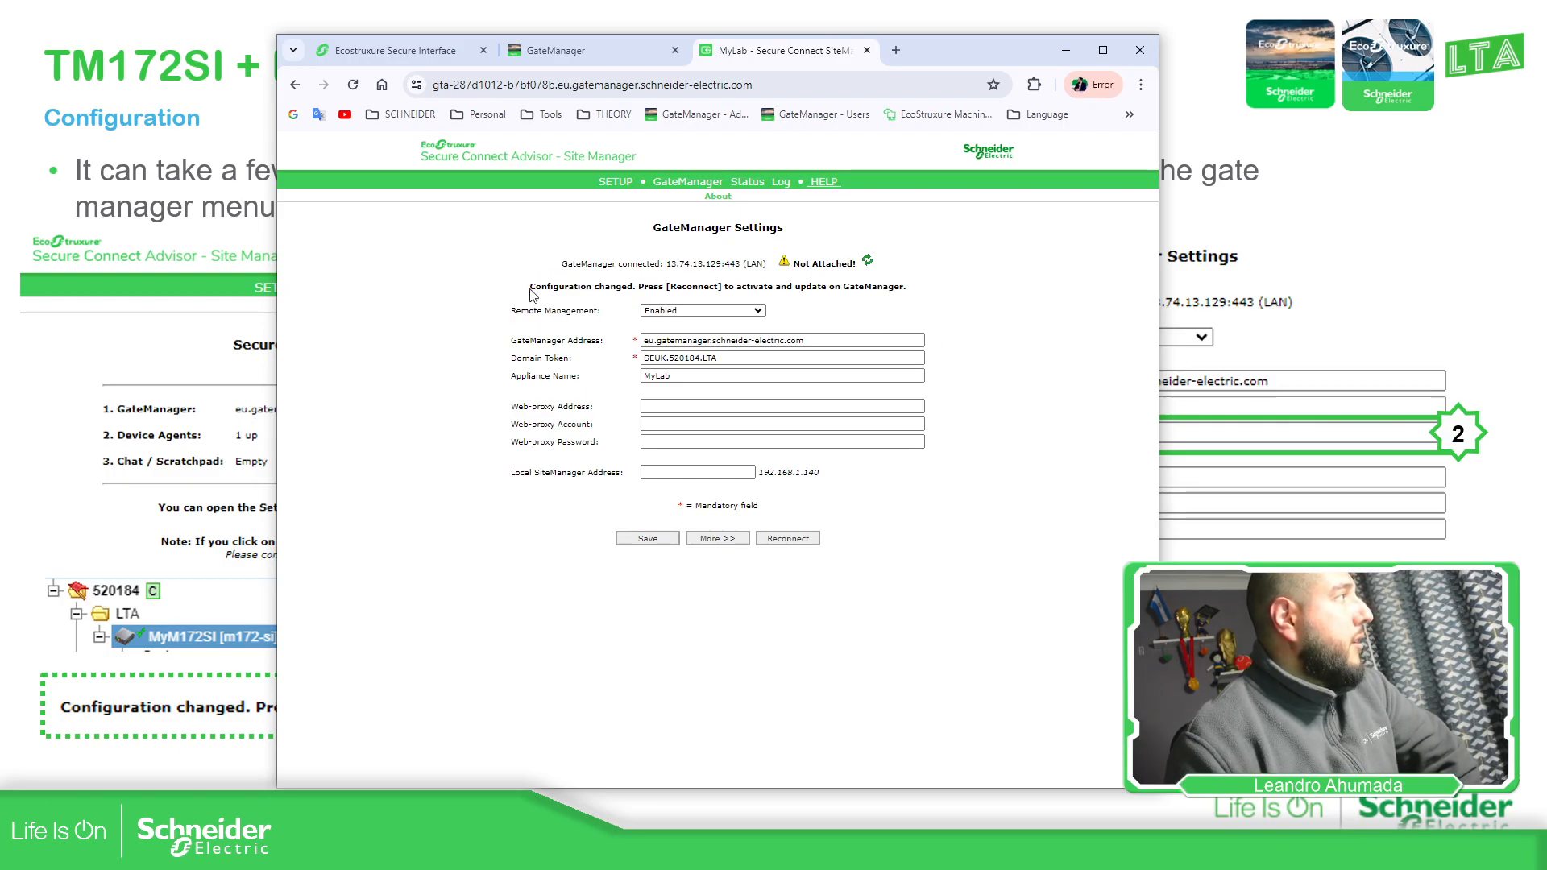
click(794, 540)
click(790, 188)
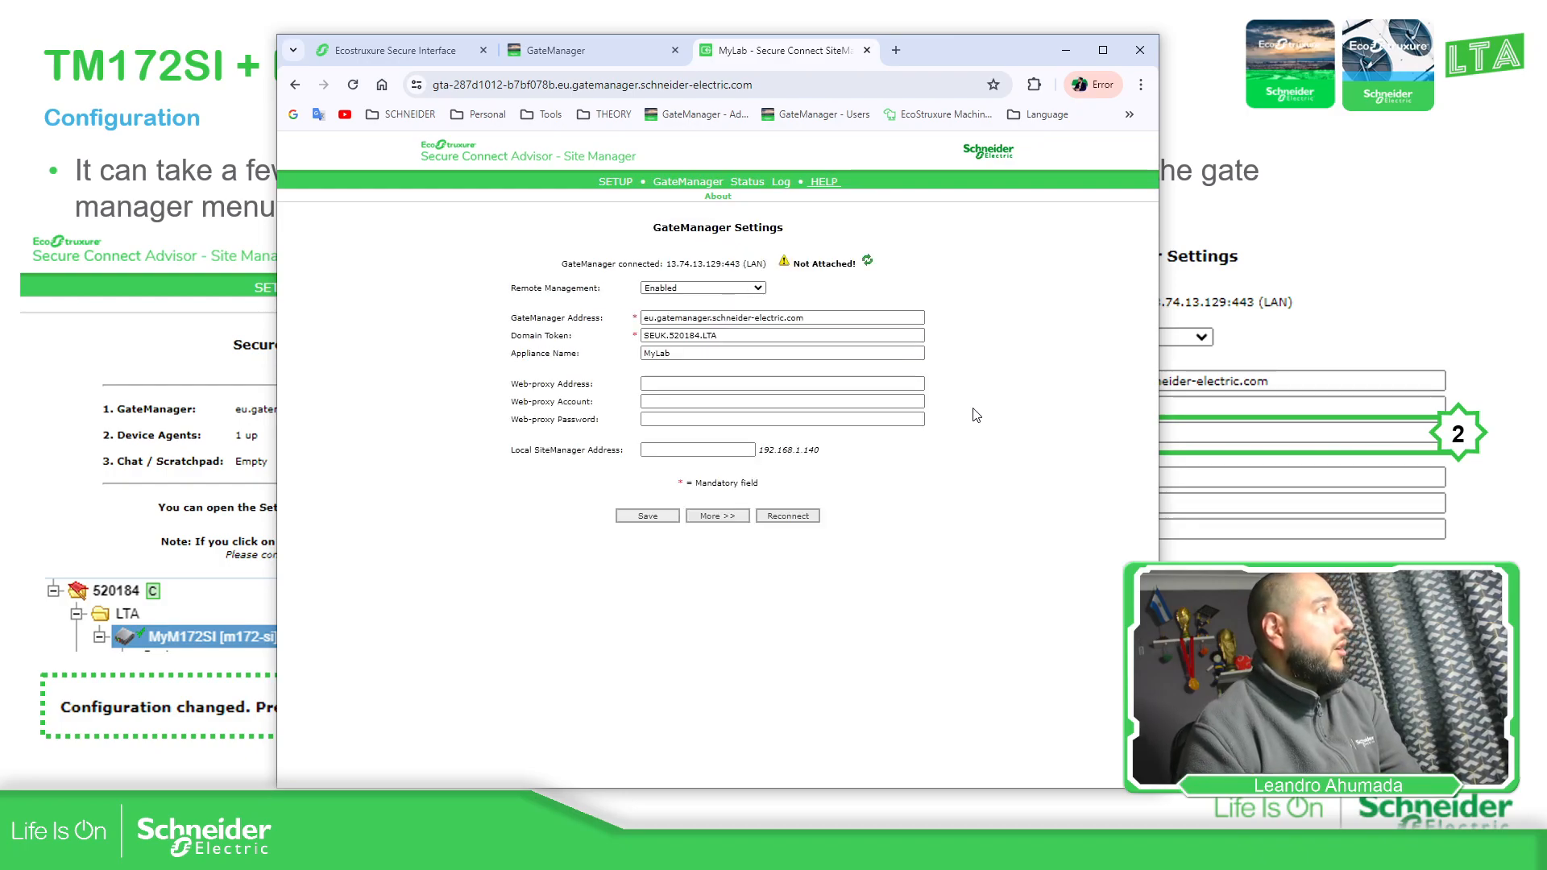
Refresh the GateManager tree to show MyLab [m172-si], then advance to the Exercise diagram slide
click(596, 51)
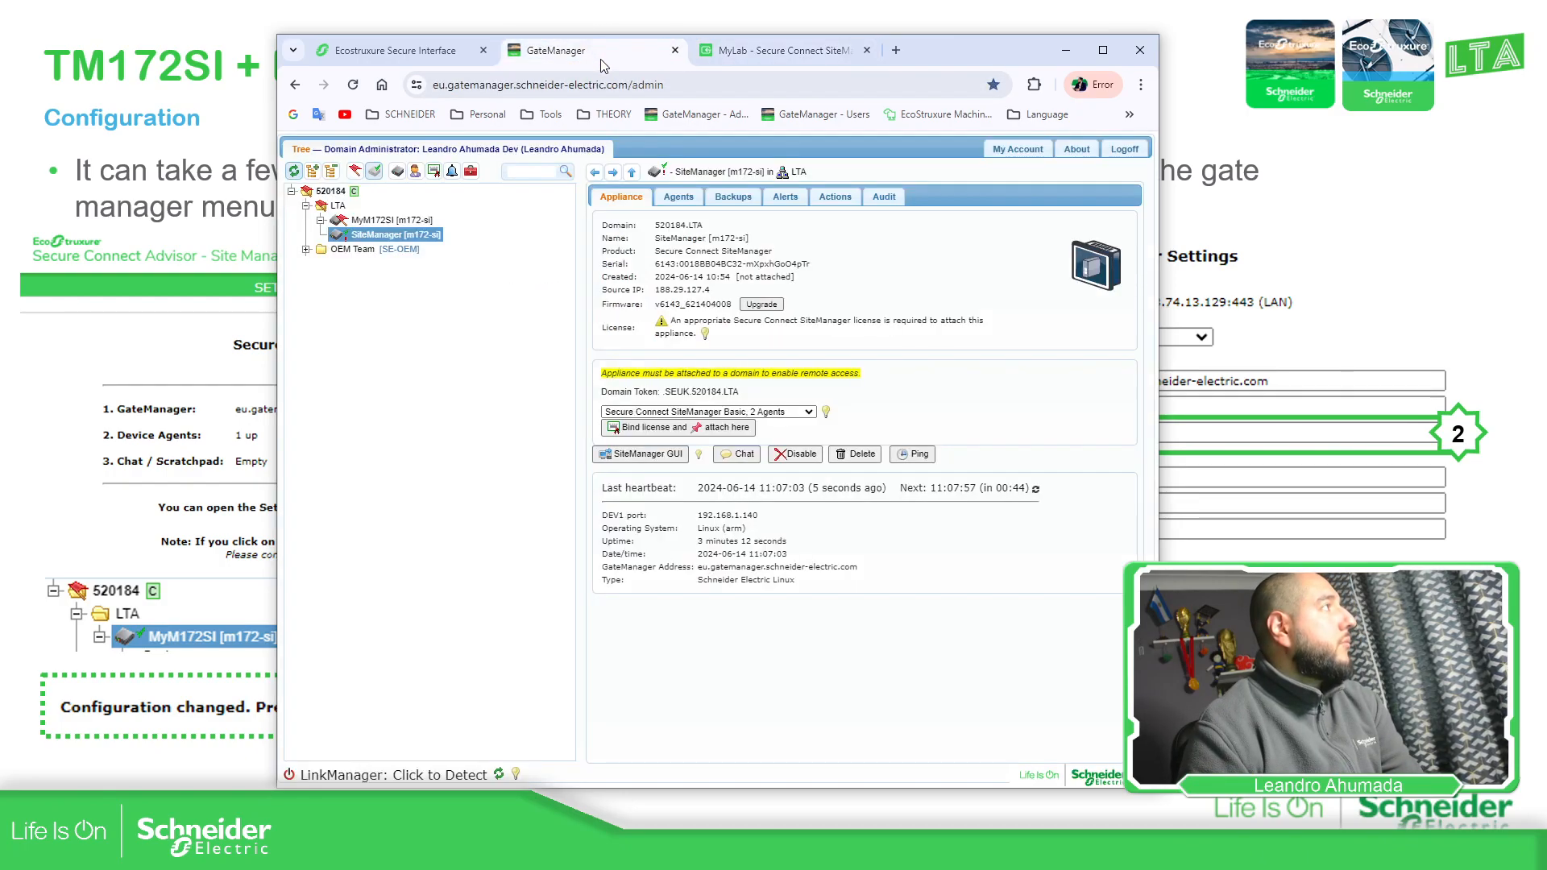
click(296, 172)
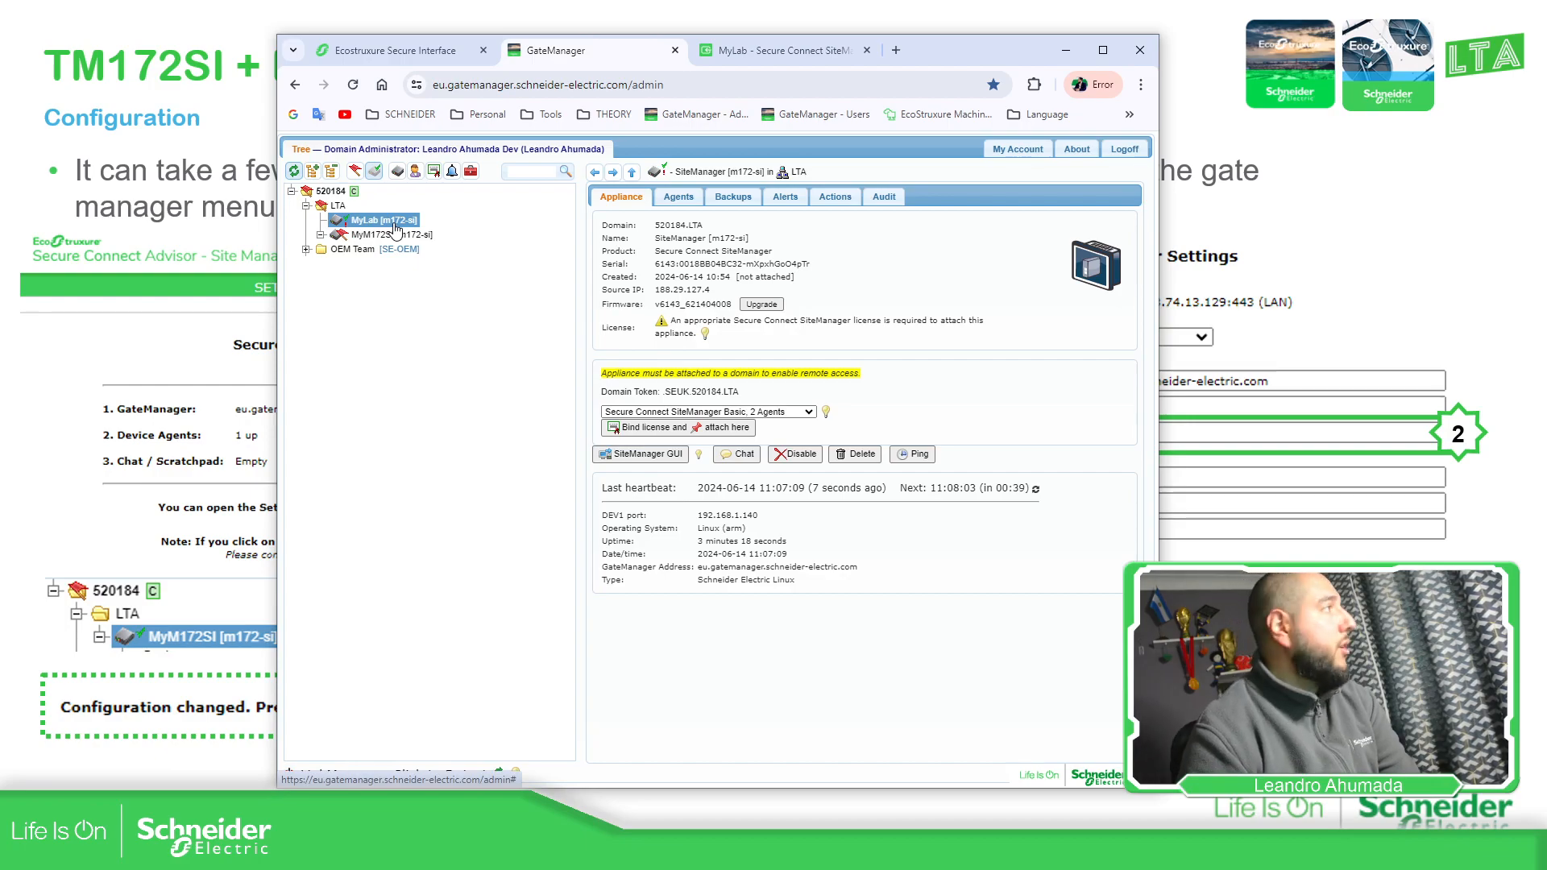
click(781, 50)
click(609, 64)
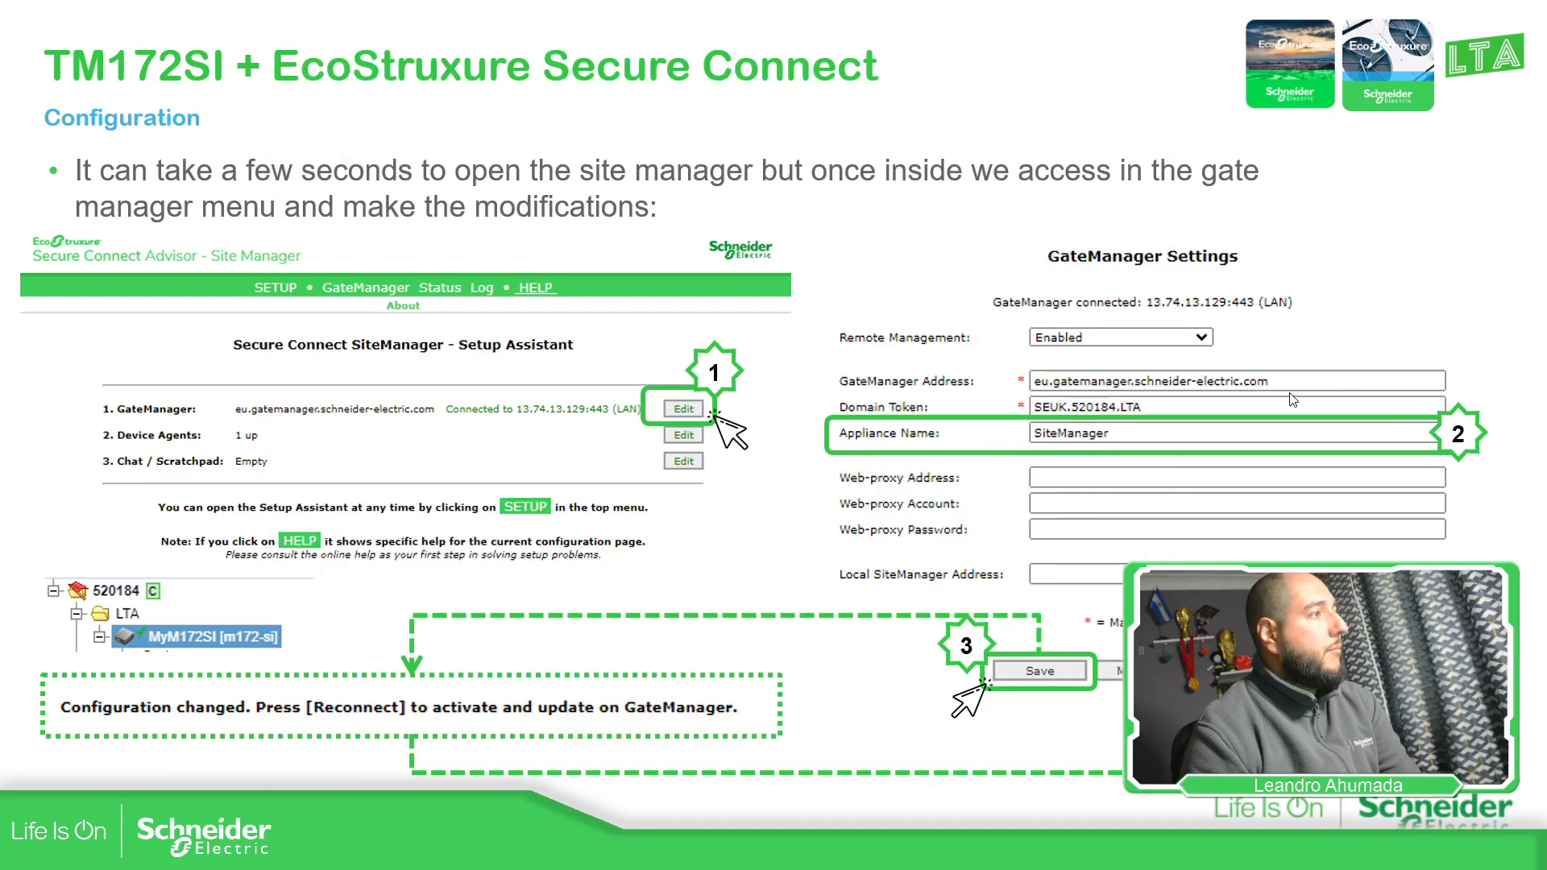
click(1290, 394)
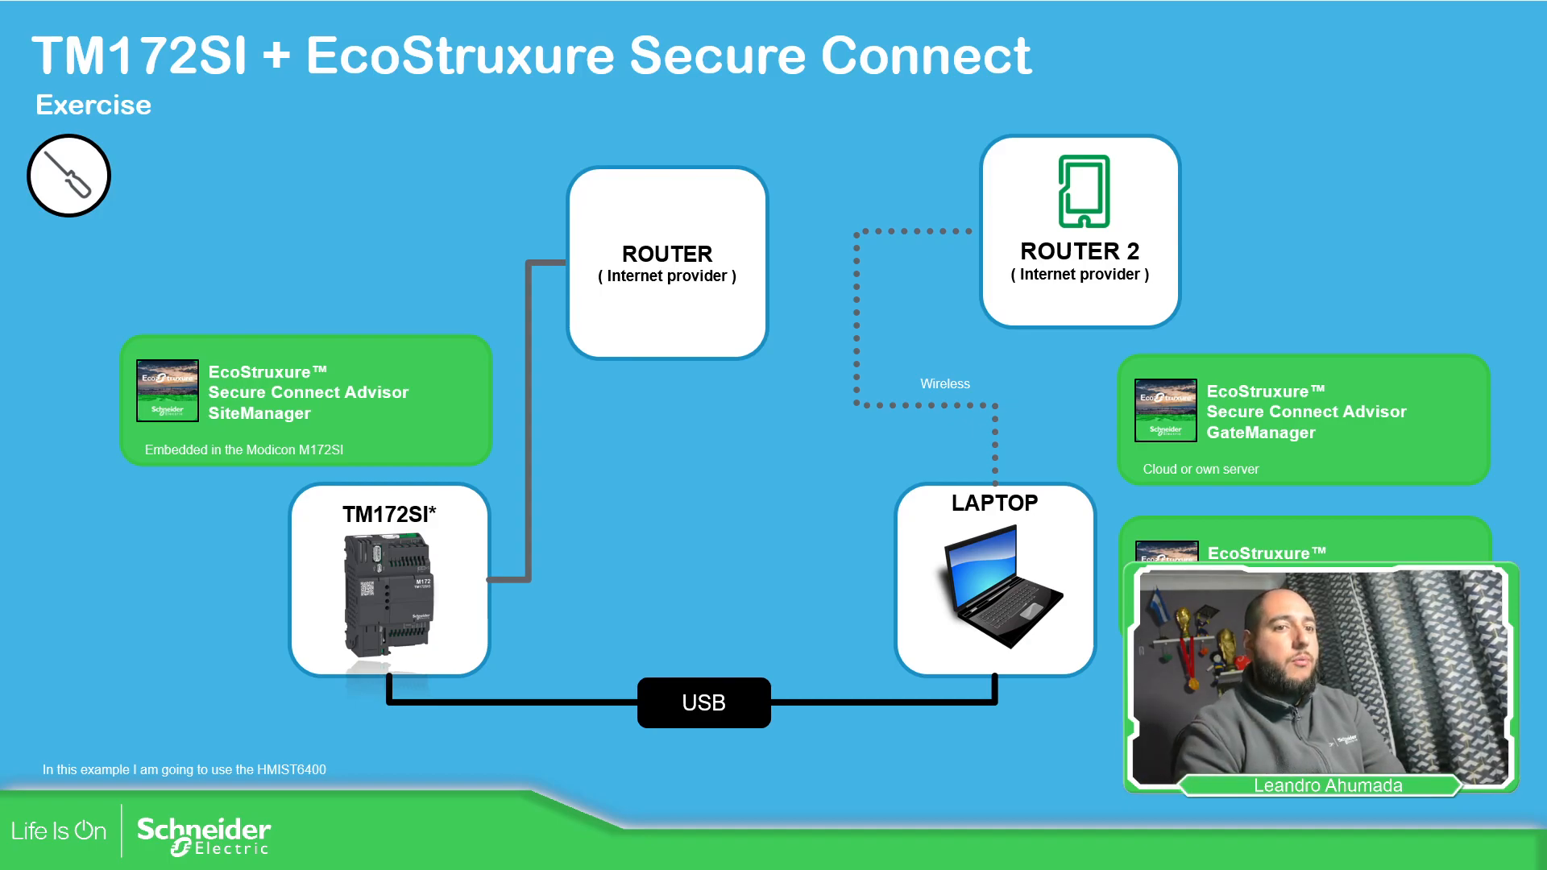
Return to the Configuration slide and bring Chrome back over the slides
key(Right)
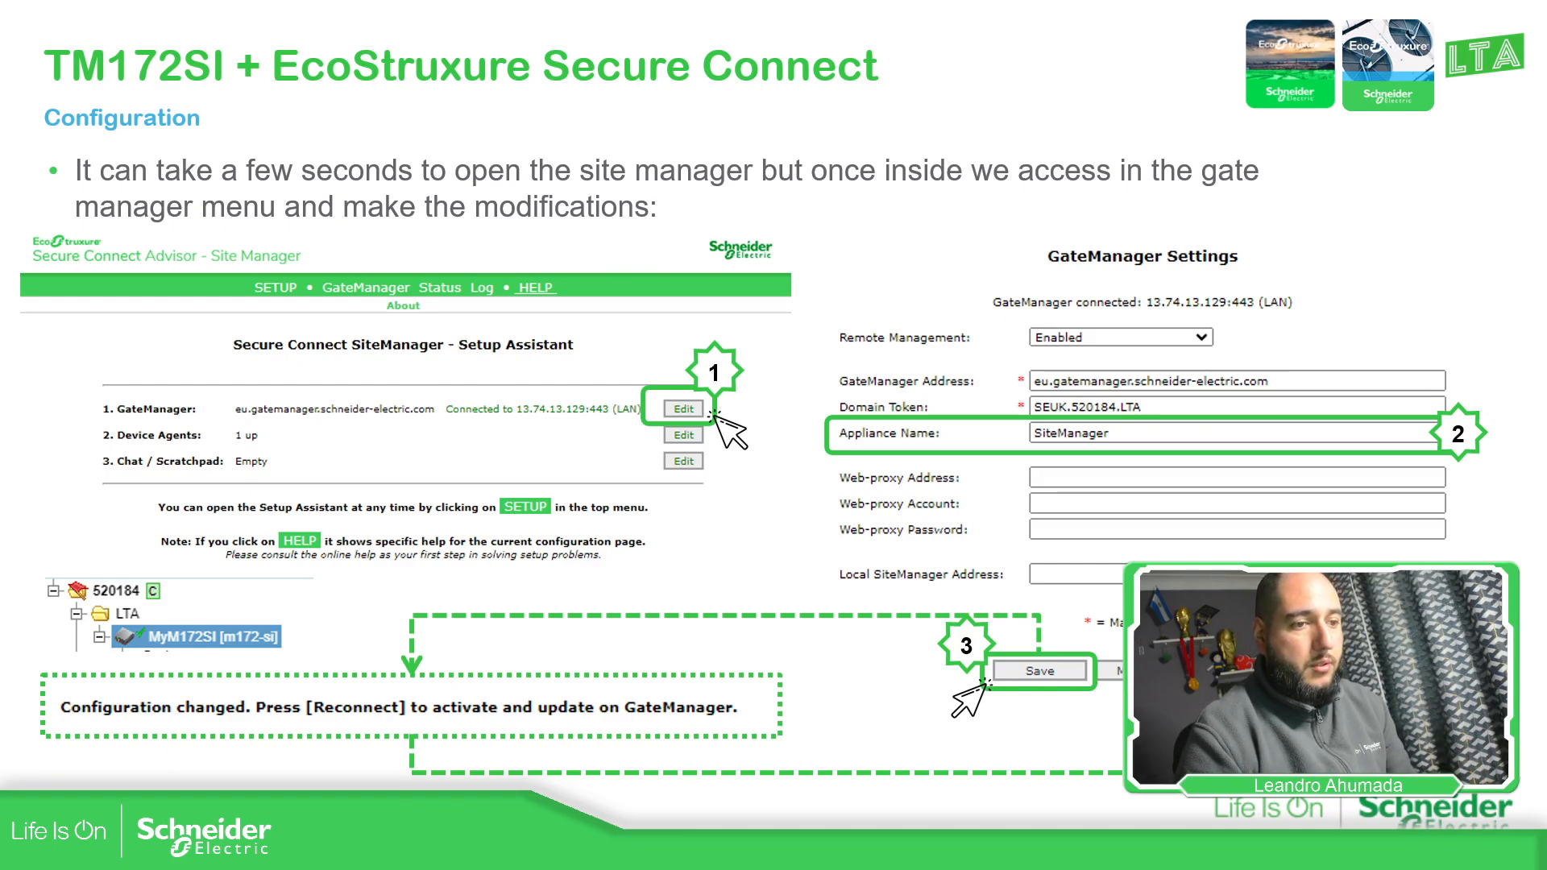
key(alt+Tab)
Load 192.168.1.140 in a new Chrome tab, proceeding past the certificate warning
click(896, 50)
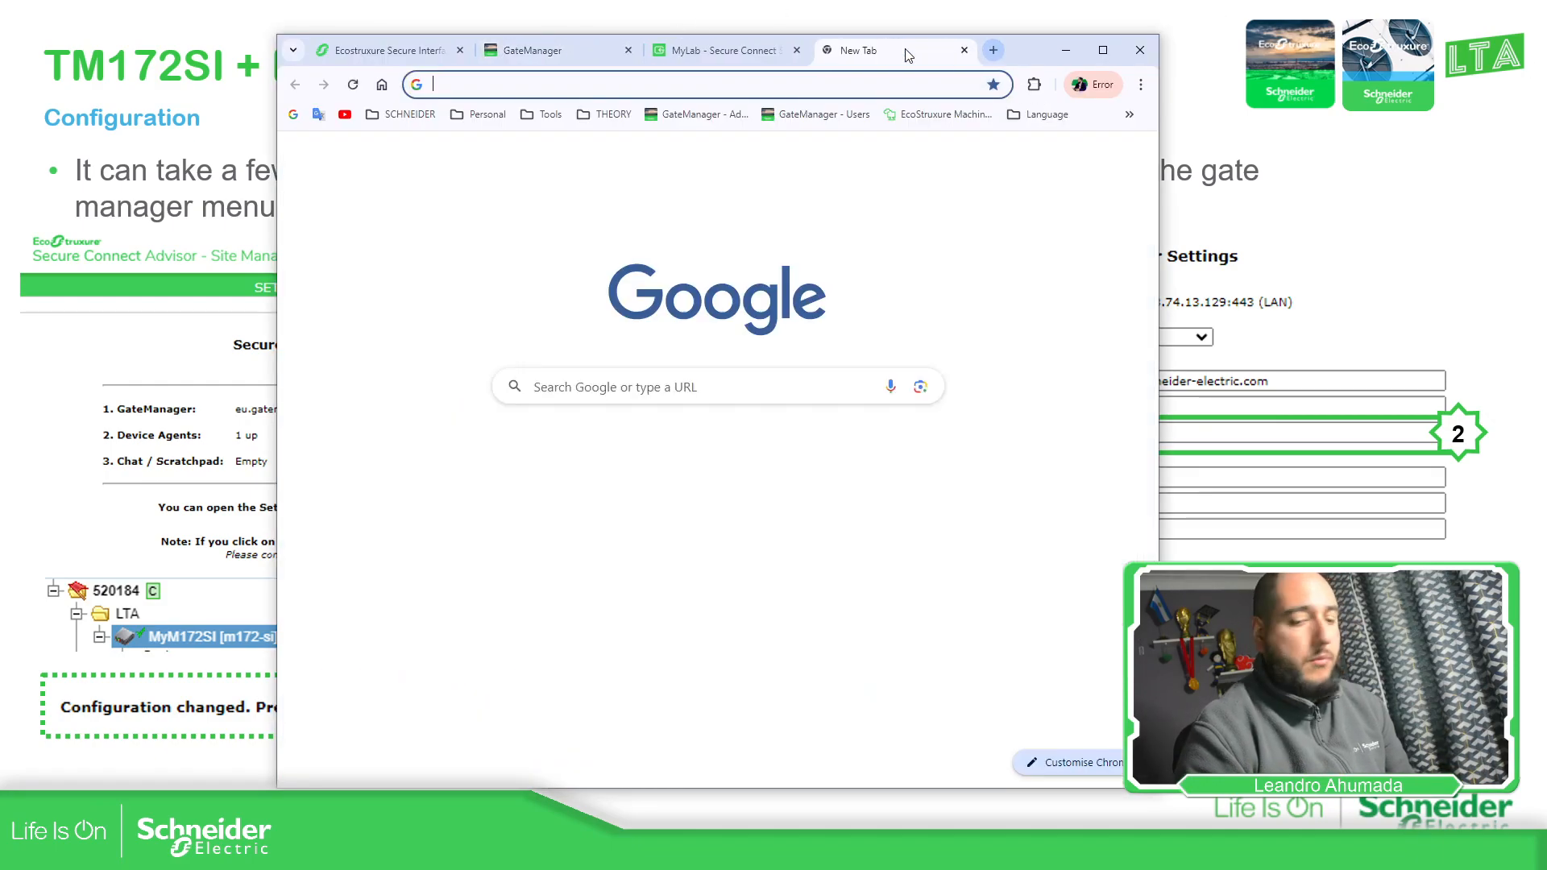
text(192.168.1.140)
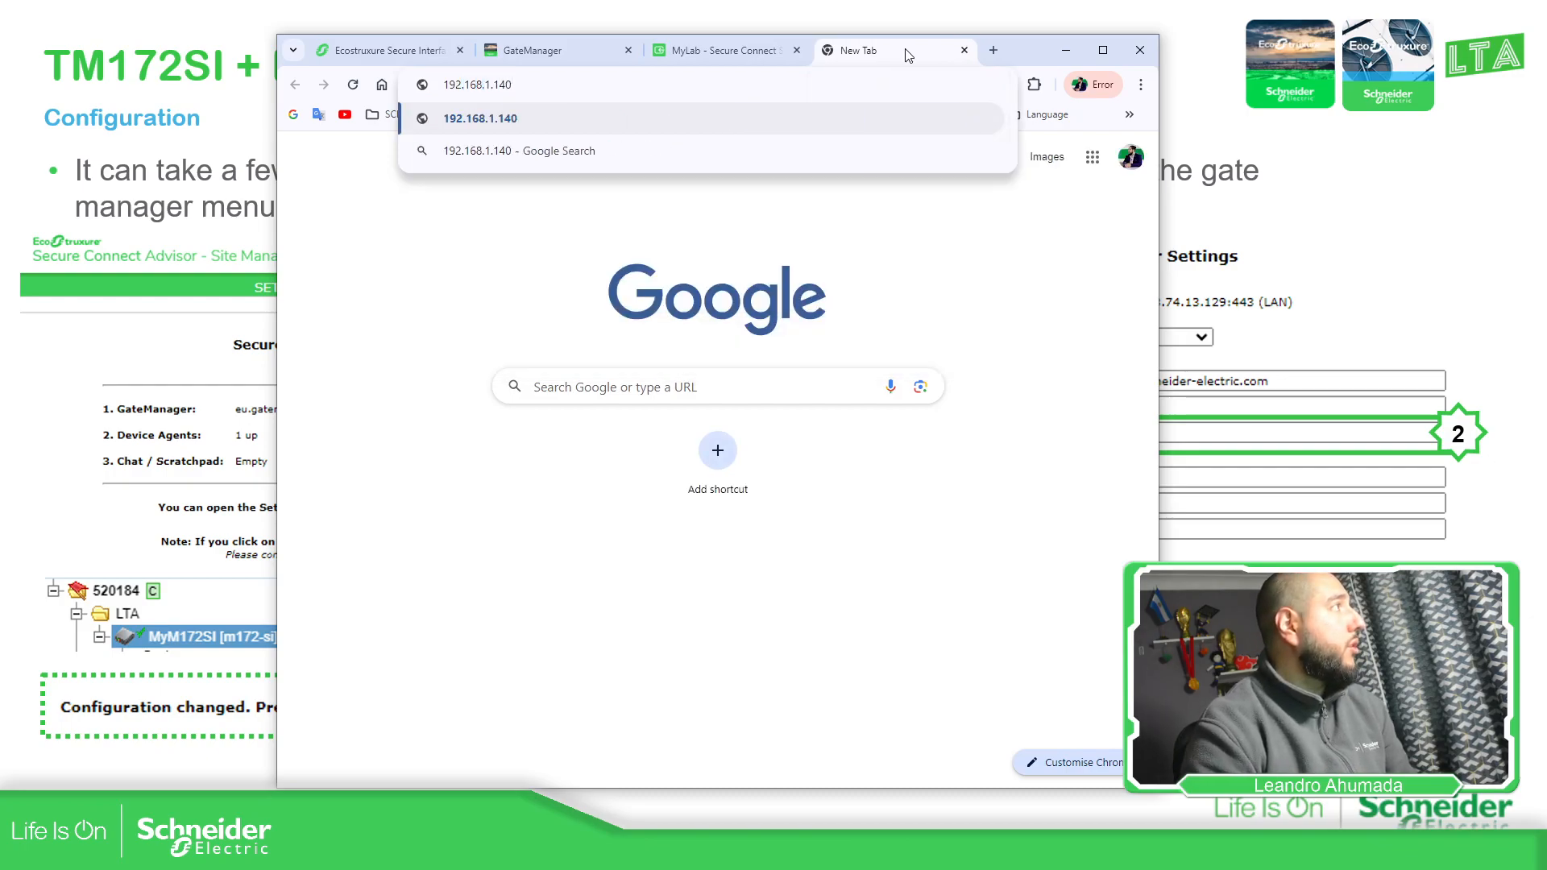
key(Return)
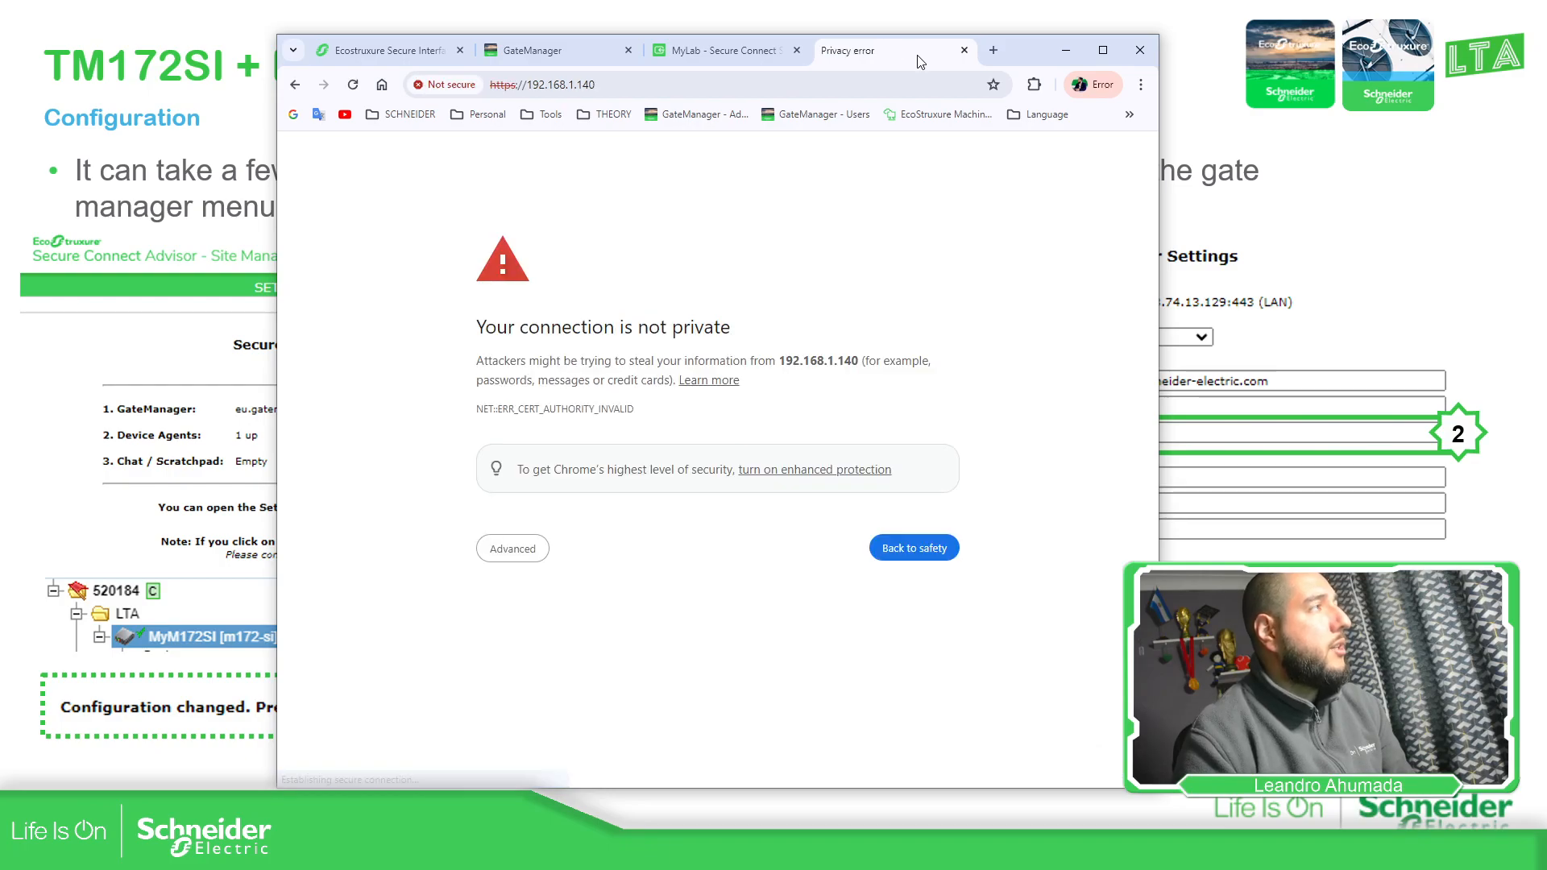
click(493, 567)
click(595, 673)
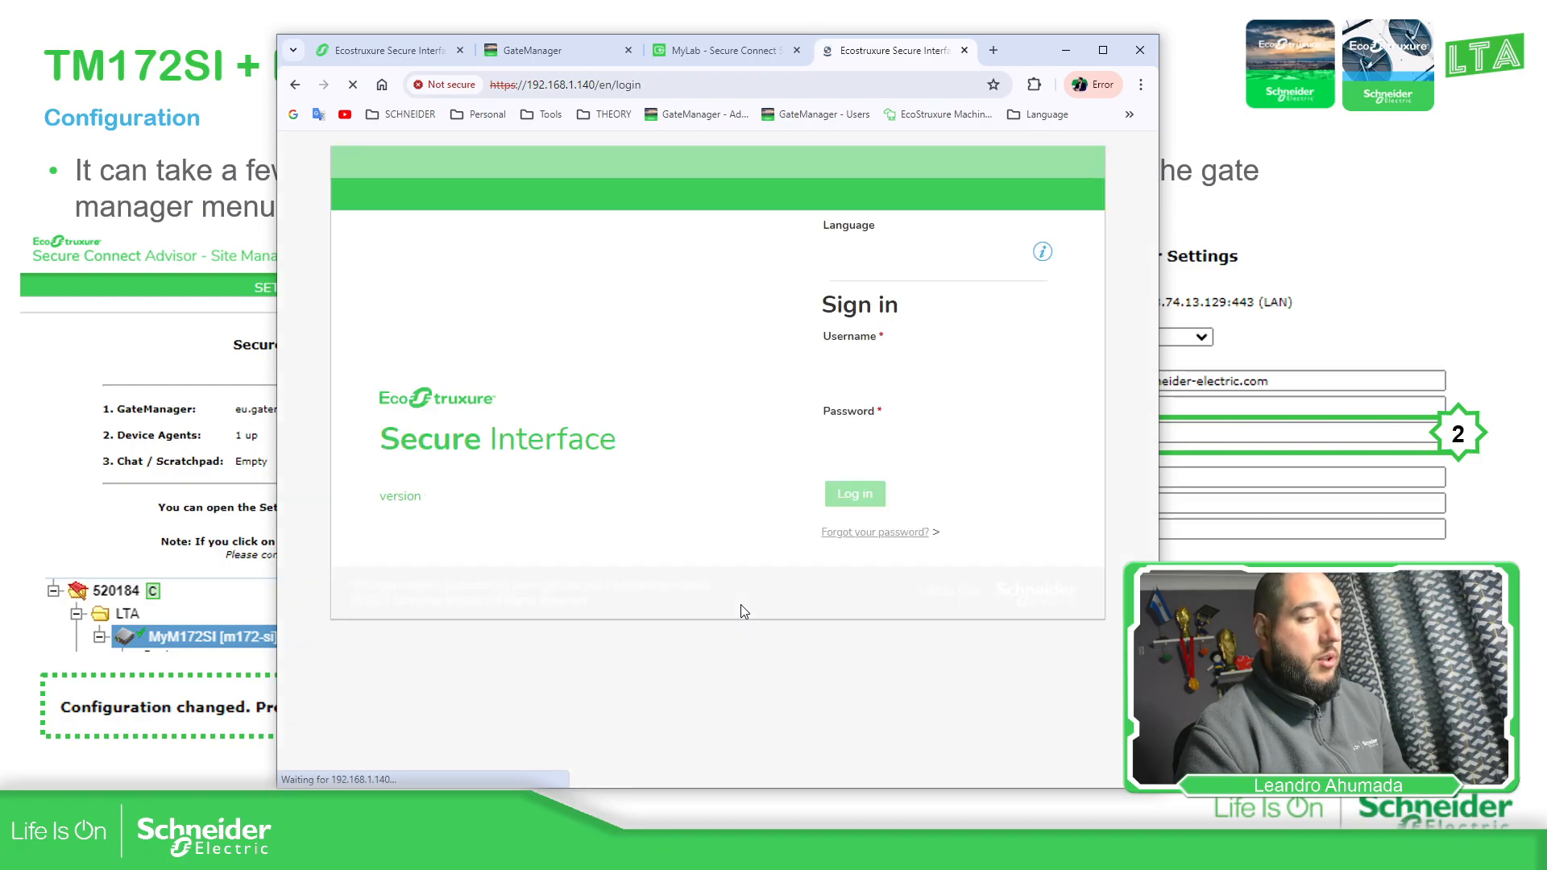
Sign in to EcoStruxure Secure Interface as admin with the account password
click(919, 363)
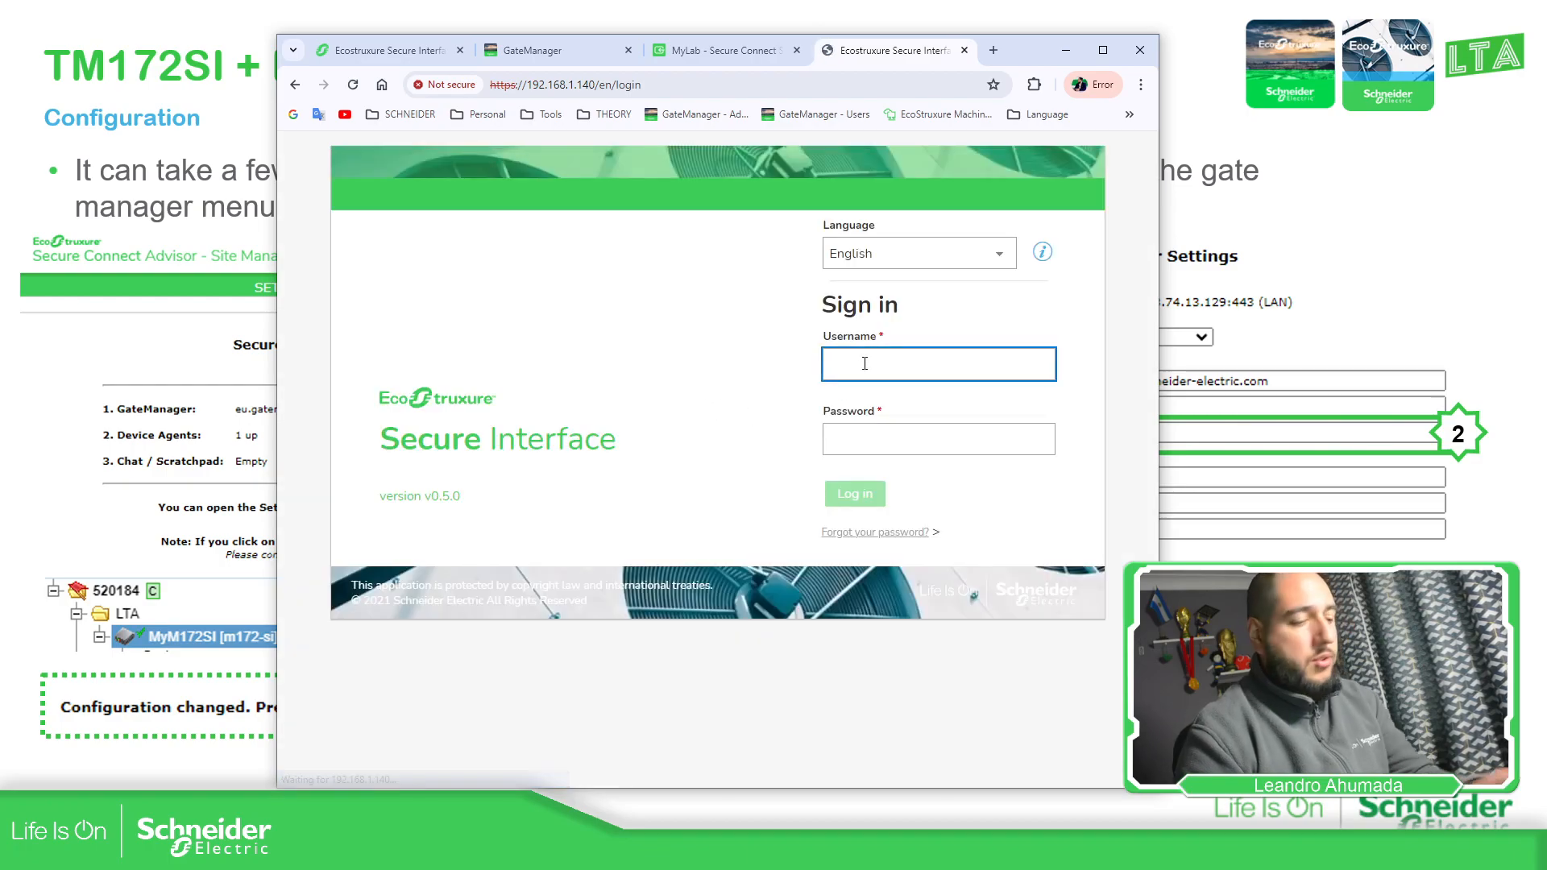
text(admin)
key(Tab)
text(***********)
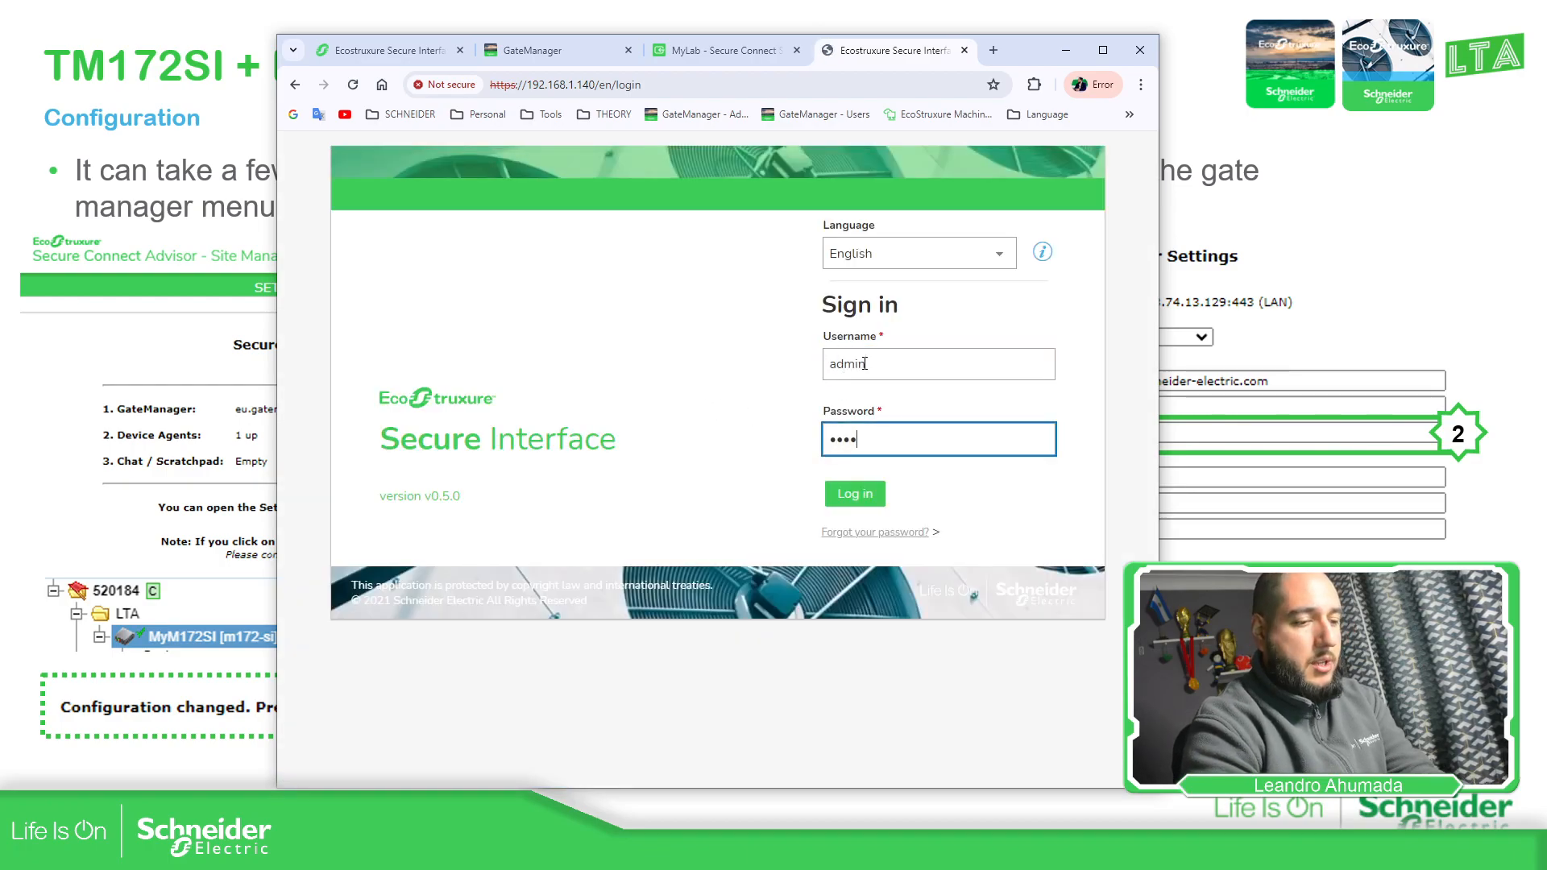
text(***)
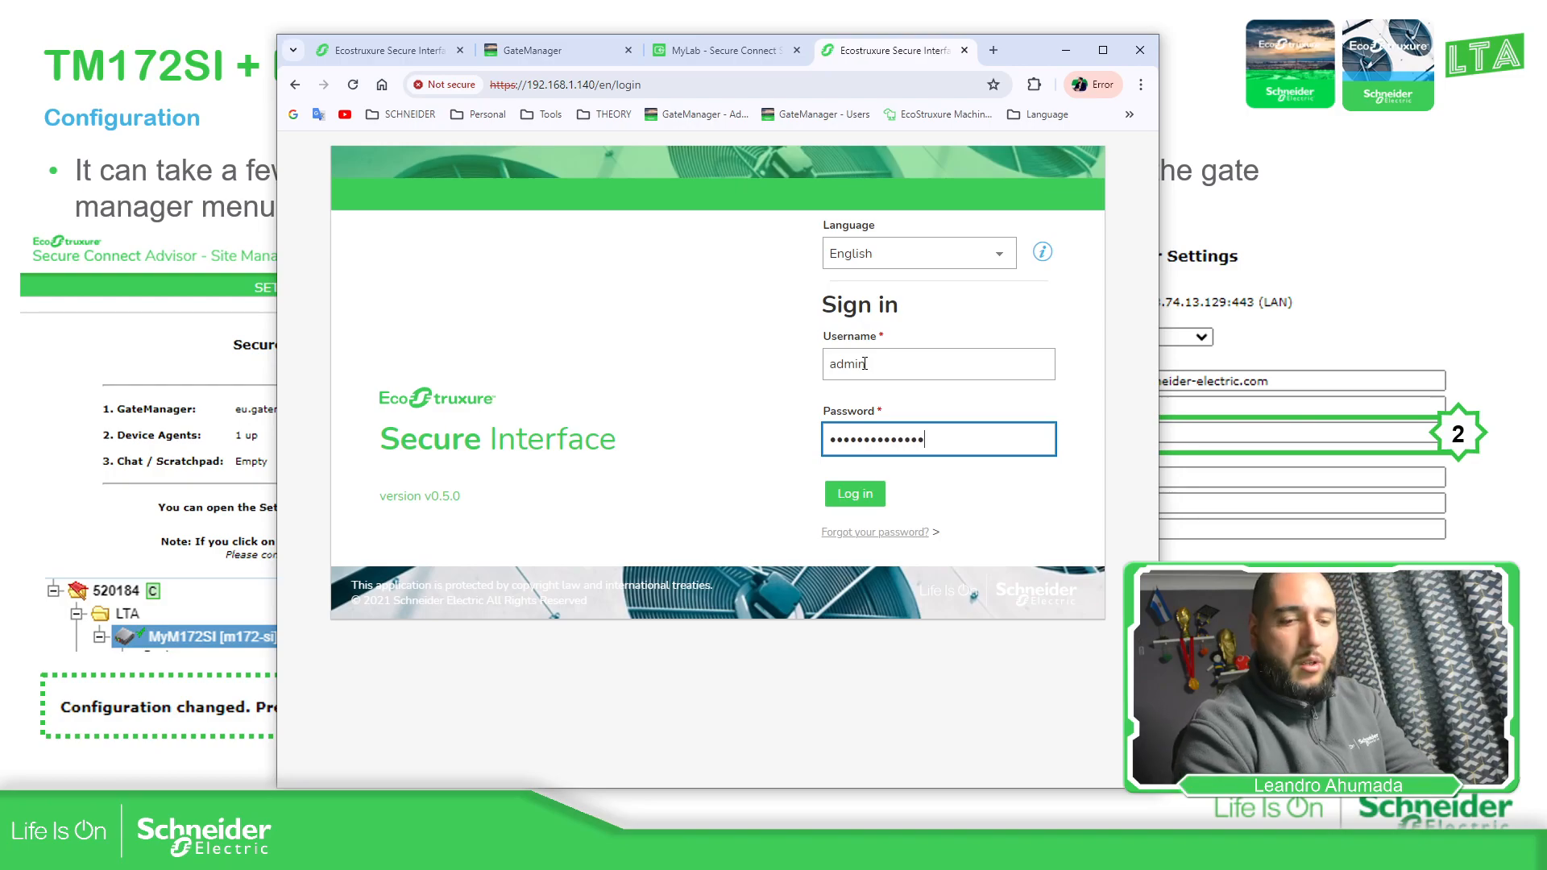
key(Return)
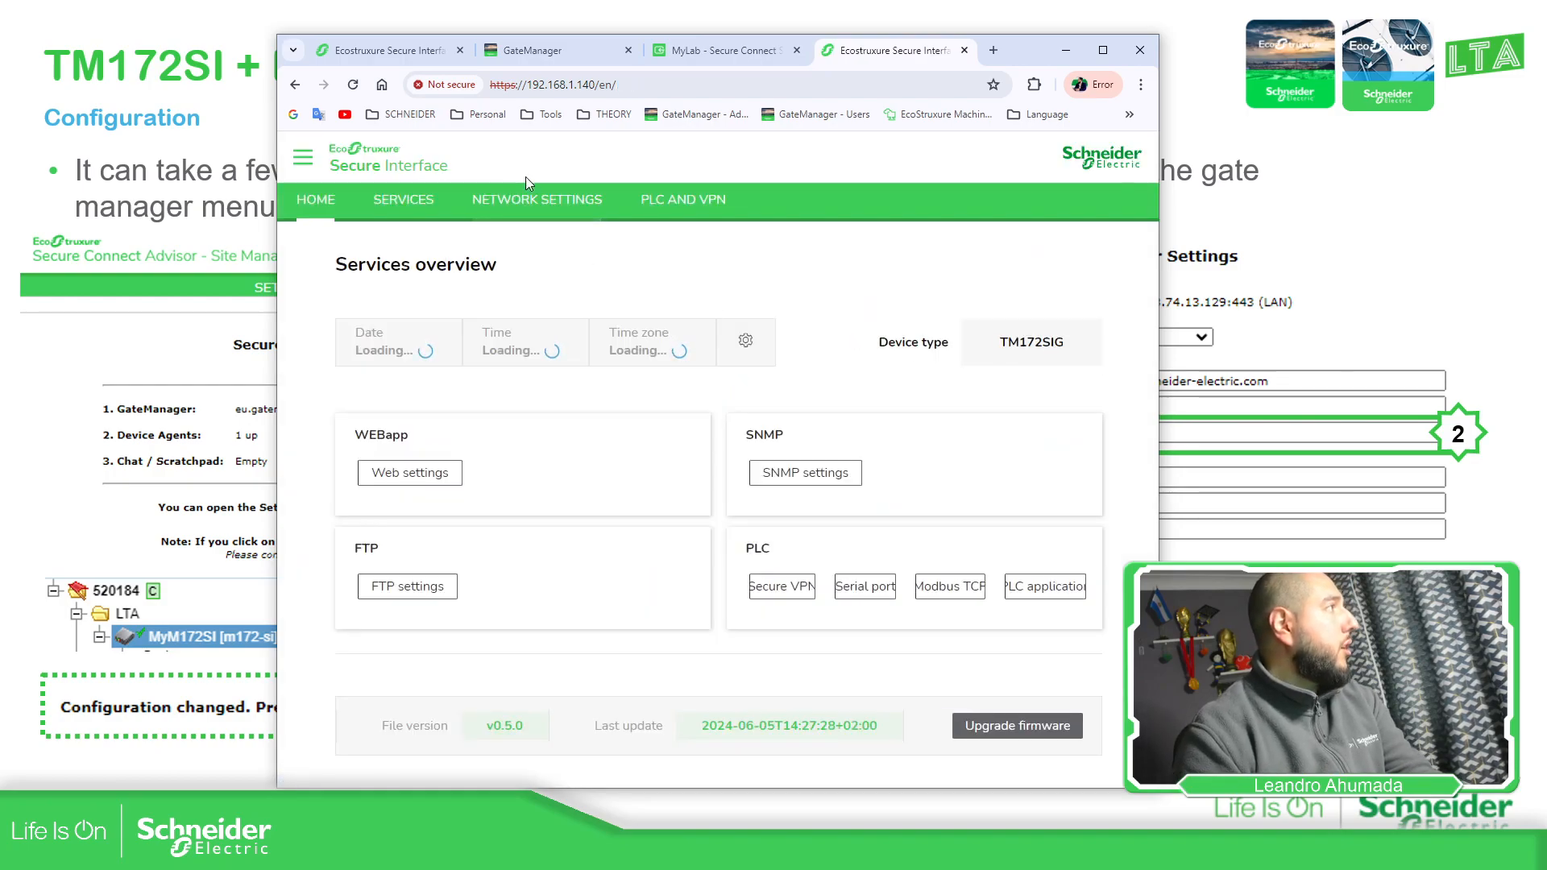
Turn off Ethernet DHCP and enter the IP address 192.168.1.52
click(548, 213)
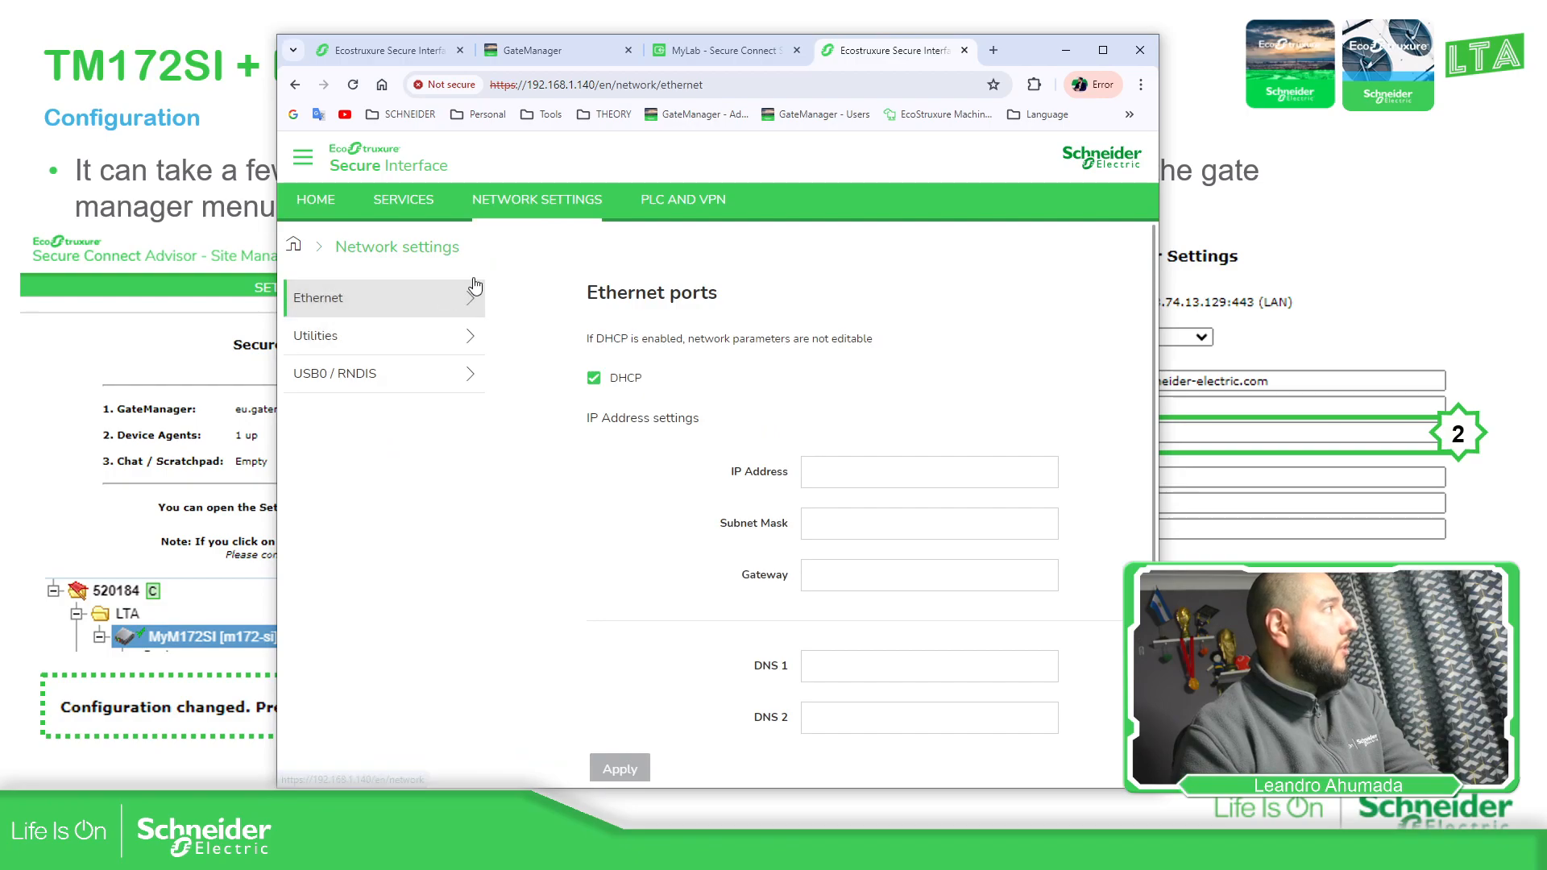
click(593, 378)
click(834, 475)
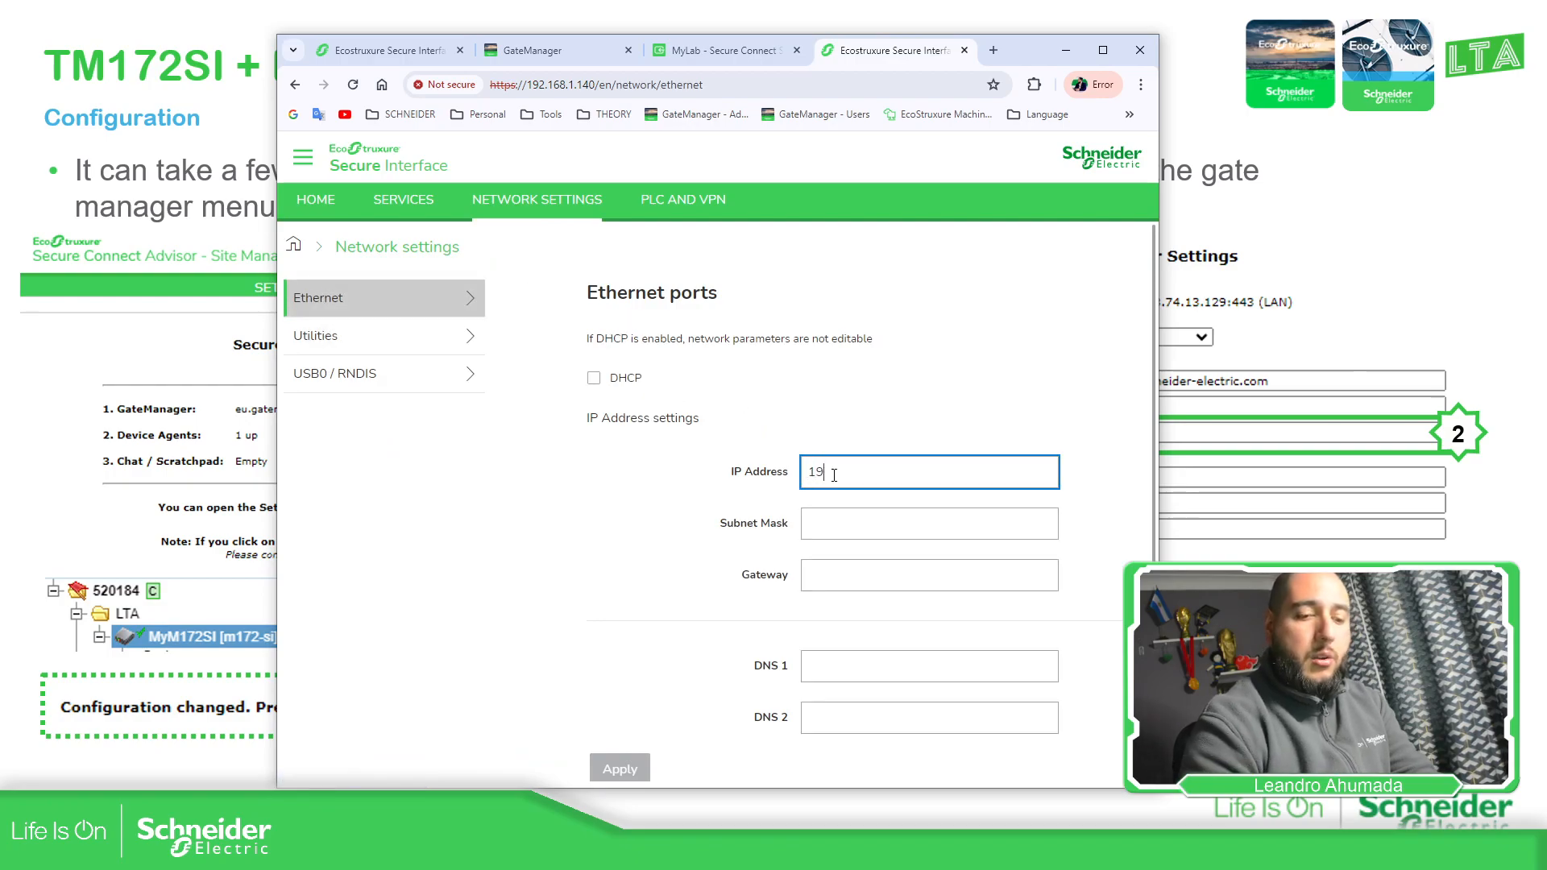
text(192.168.1.52)
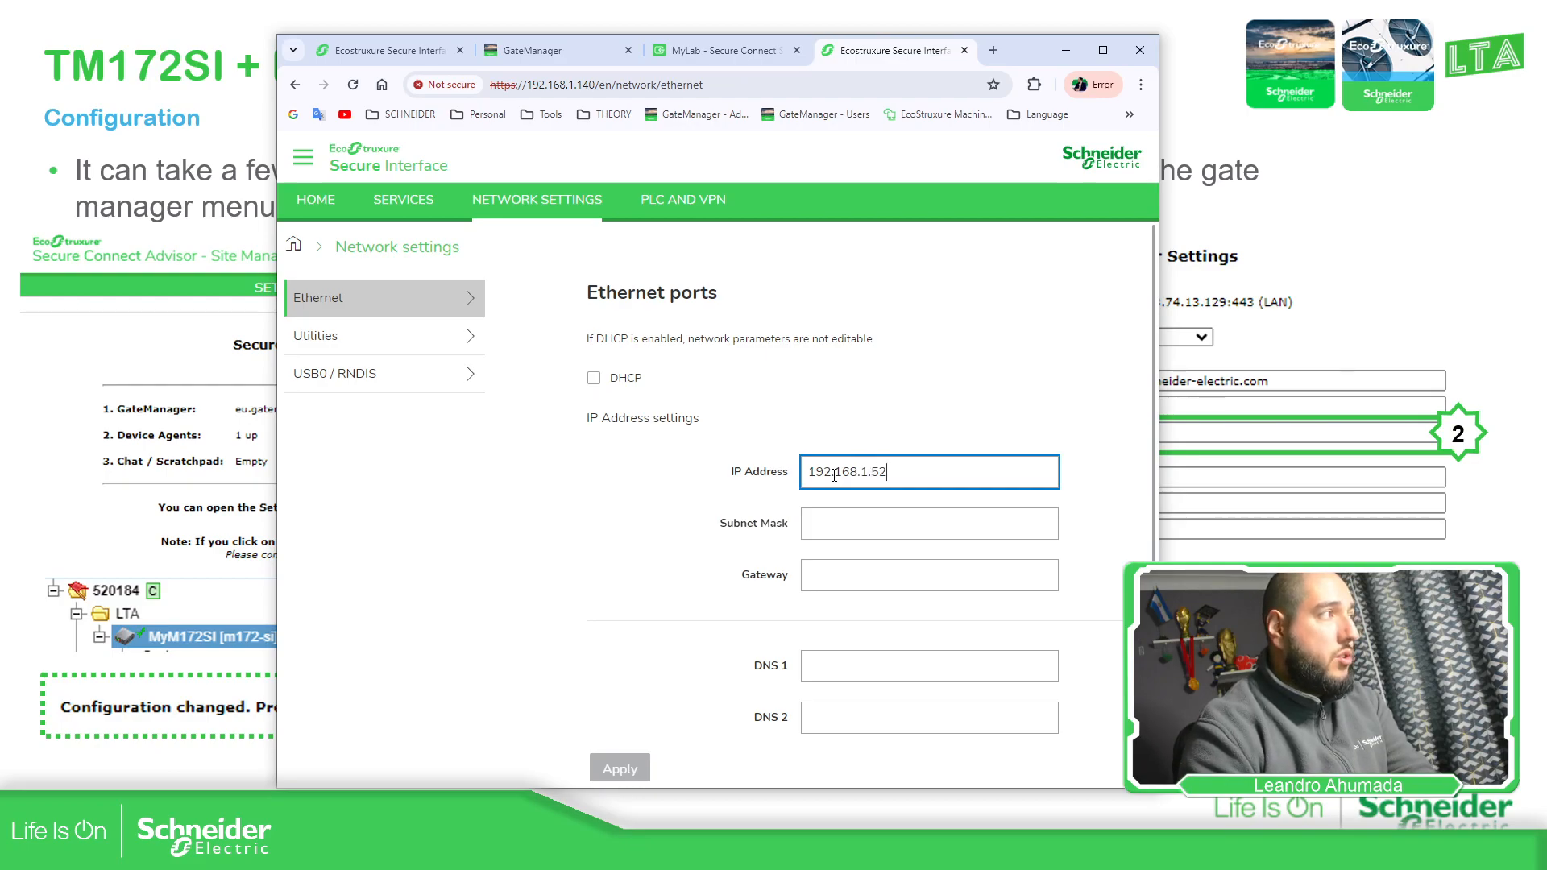
key(Tab)
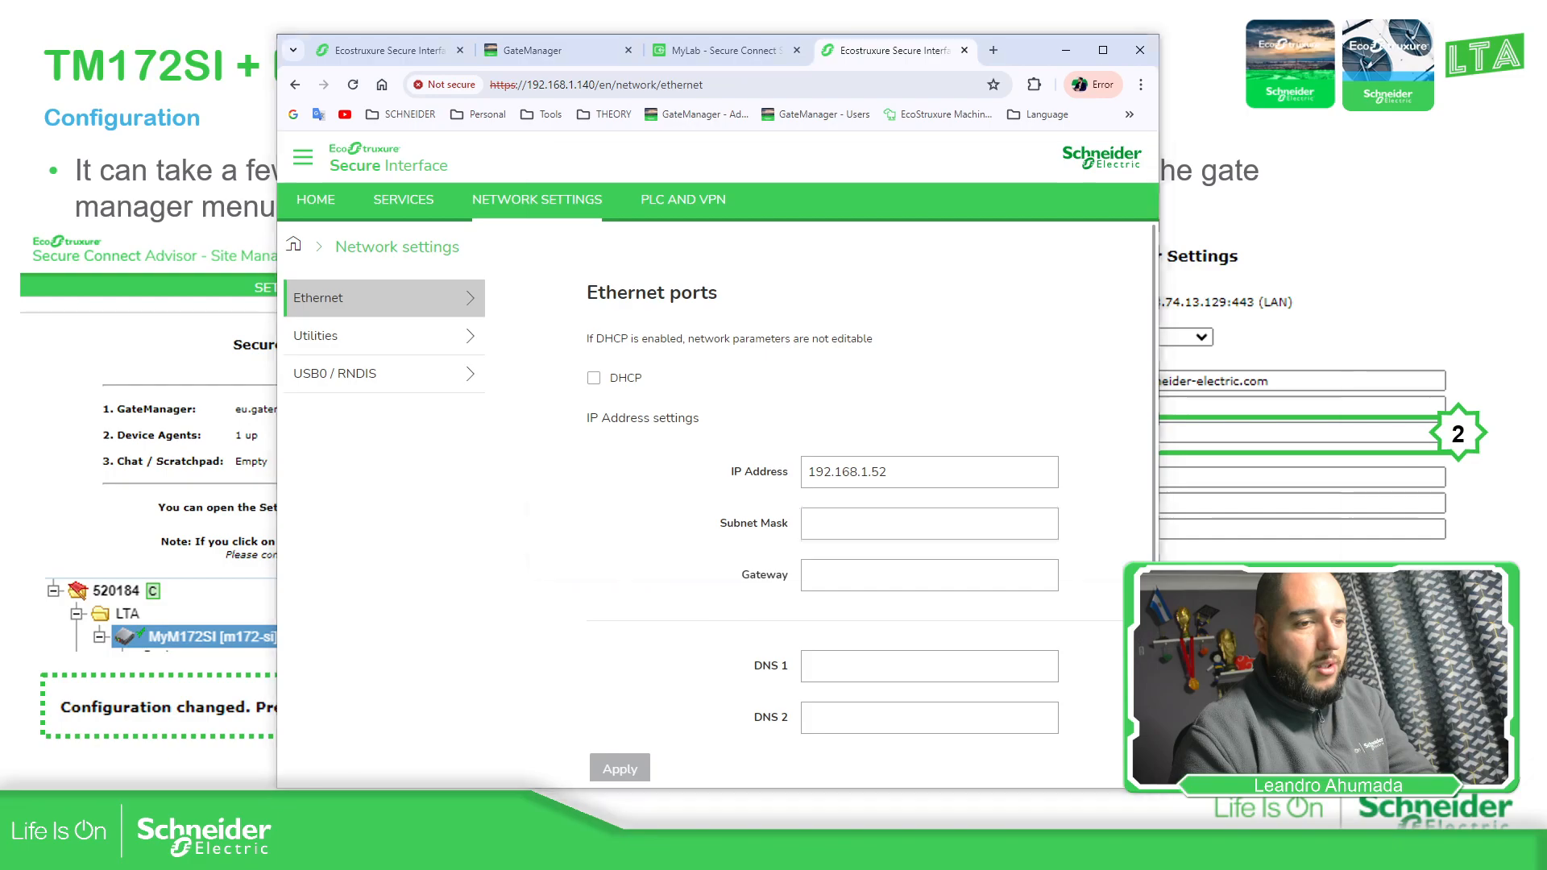
key(alt+Tab)
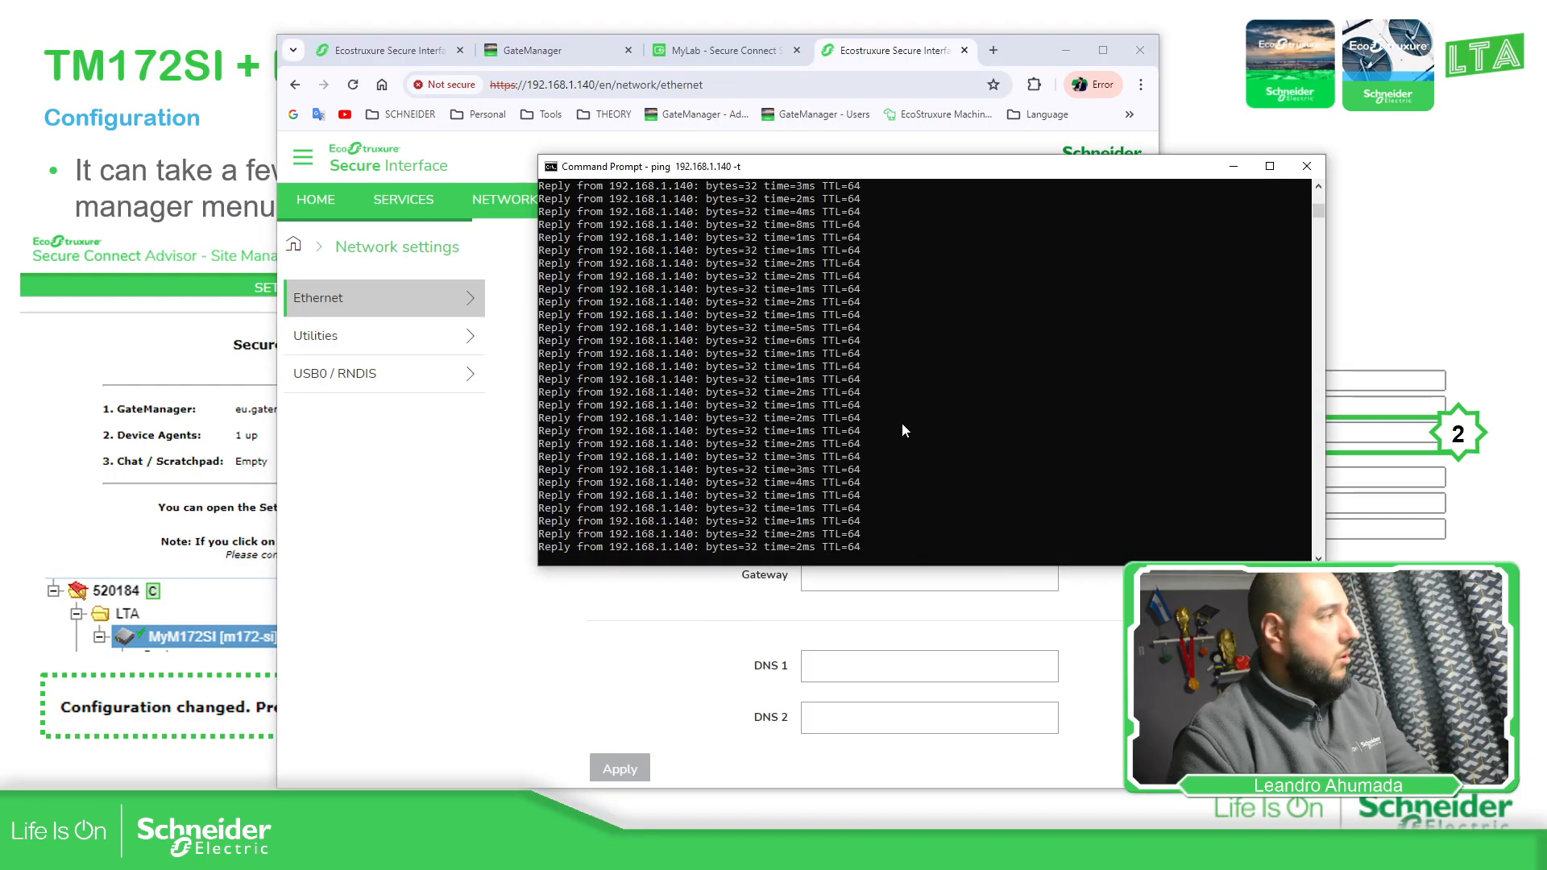
Stop the 192.168.1.140 ping and ping 192.168.1.52, which reports destination host unreachable
key(ctrl+c)
text(ping)
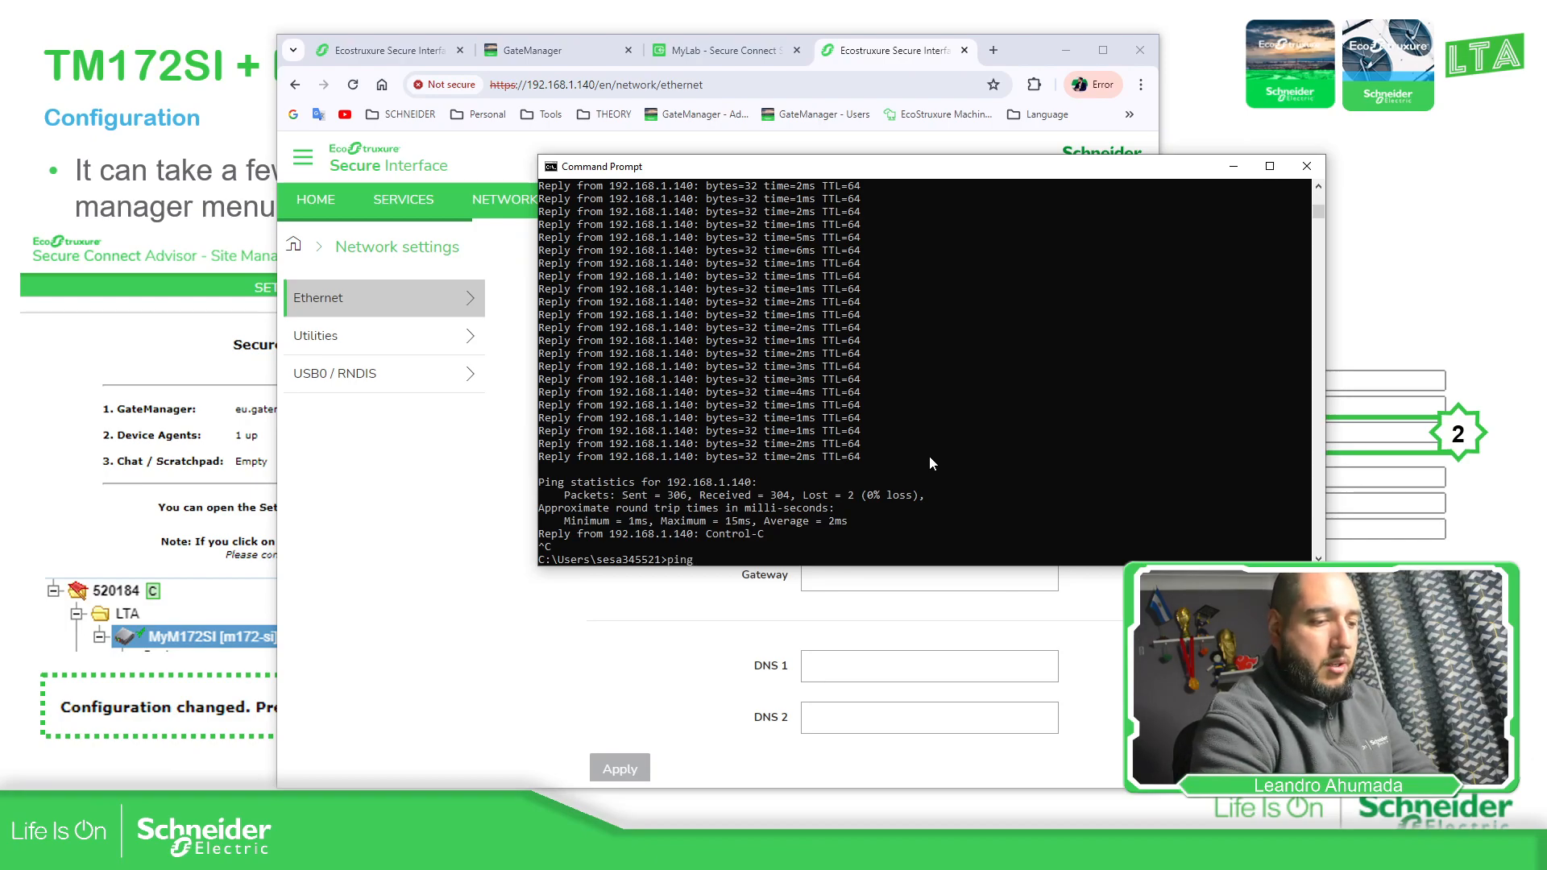
text( 192.168.1.52)
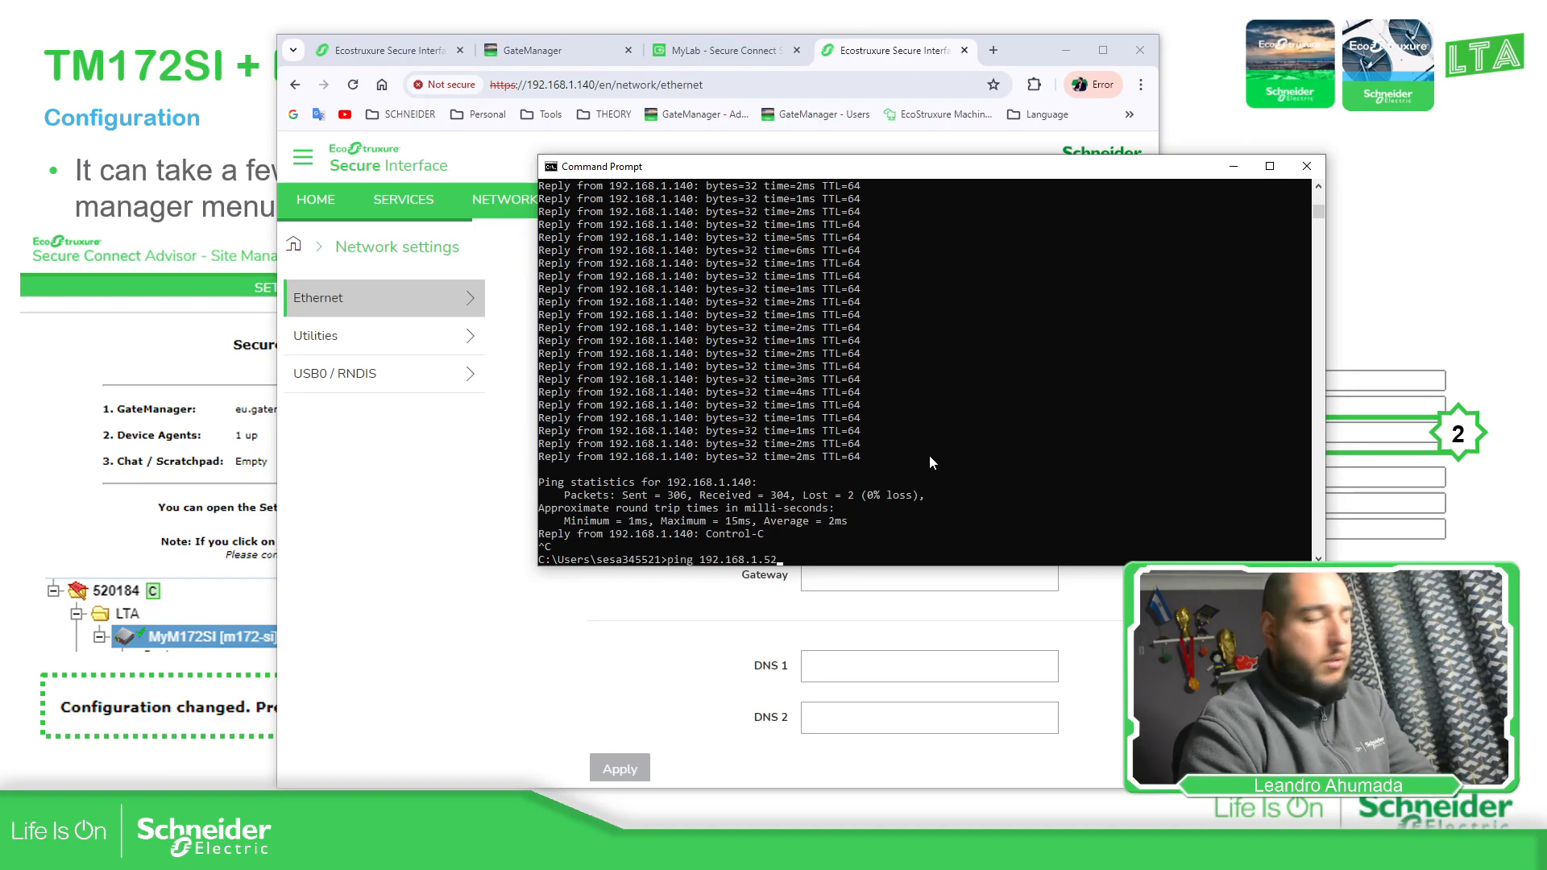
key(Return)
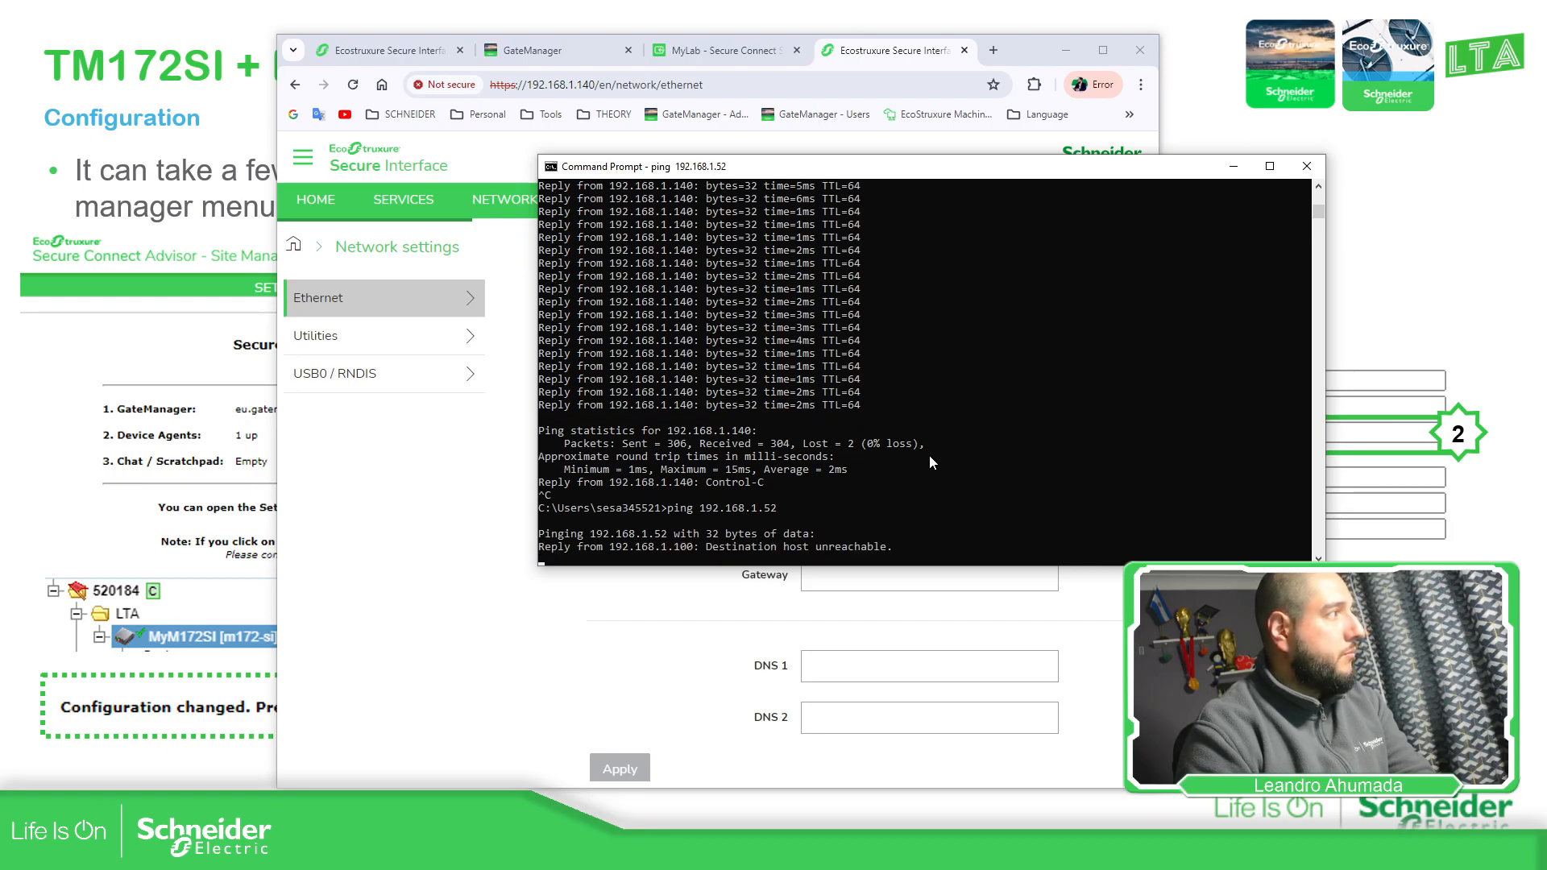
key(ctrl+c)
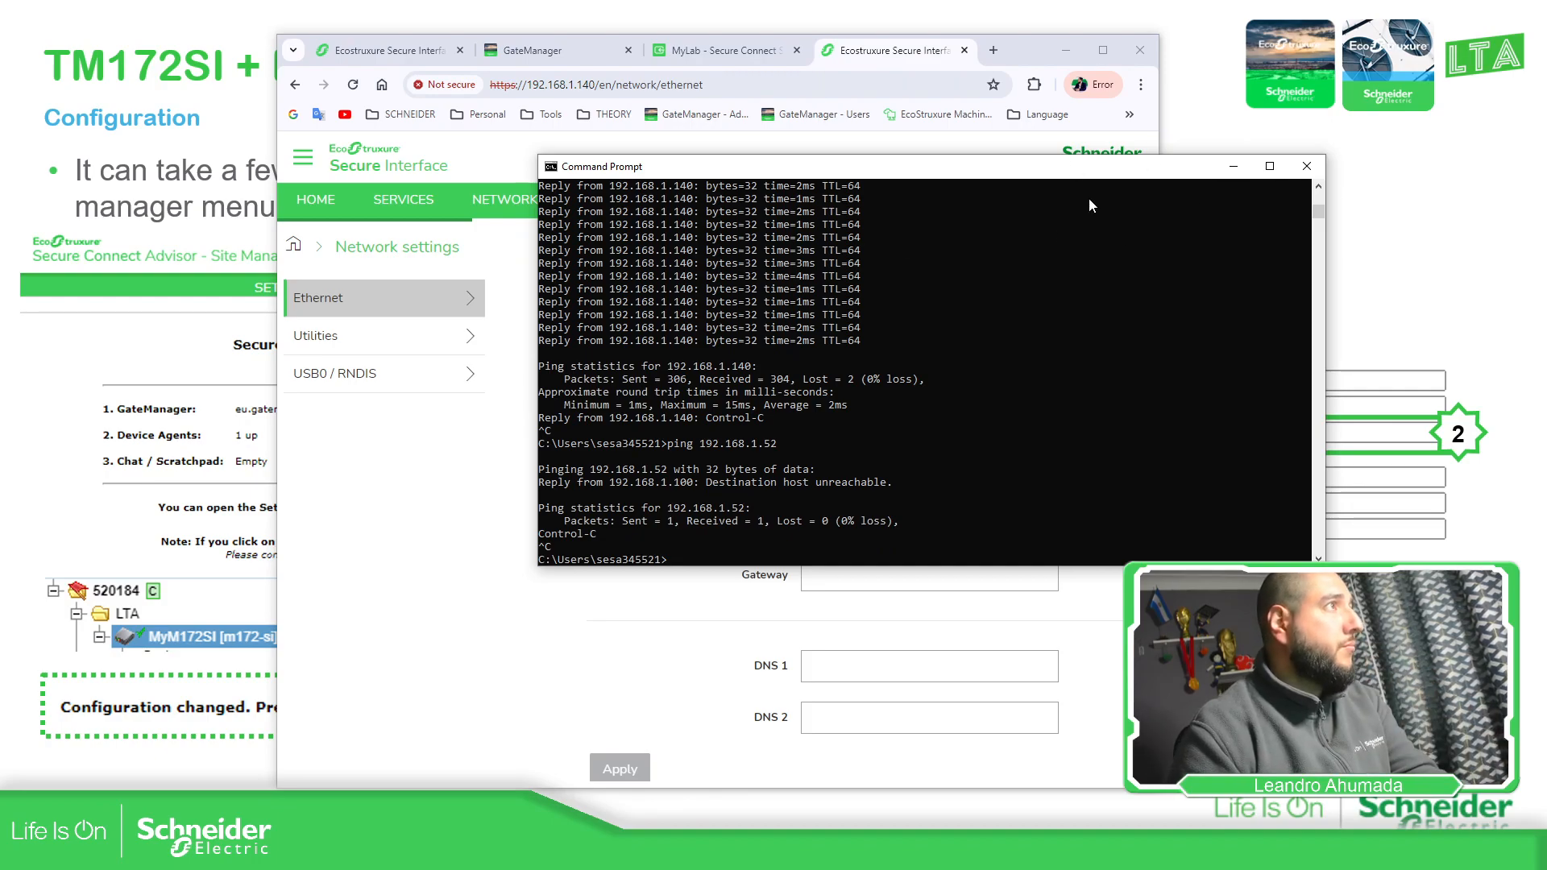
click(1232, 171)
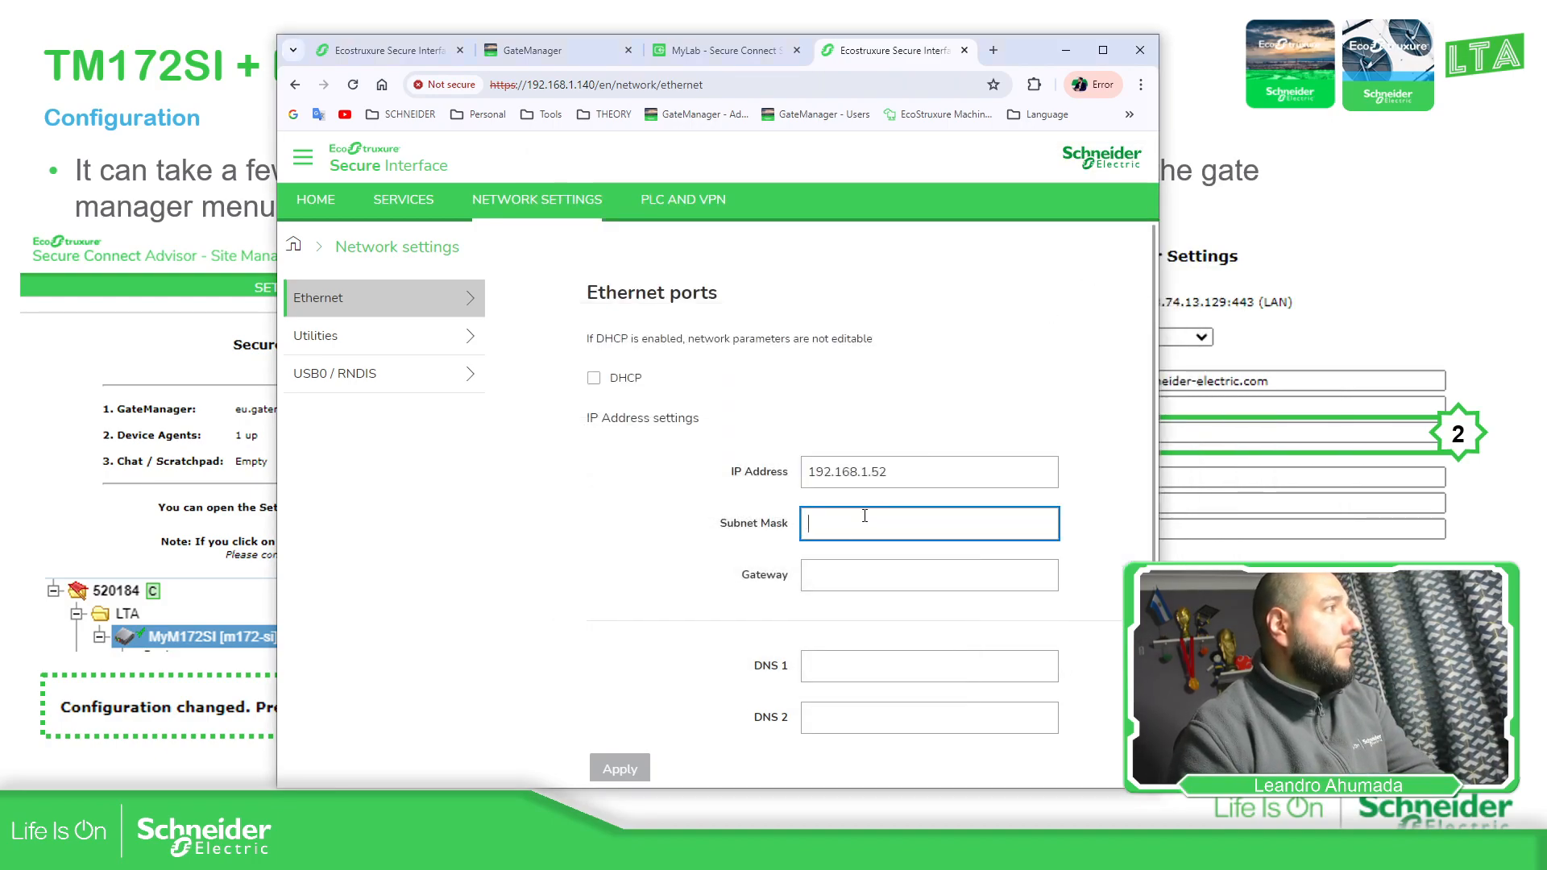
Enter subnet mask 255.255.255.0 and gateway 192.168.1.1 on the Ethernet page
text(55.255.2)
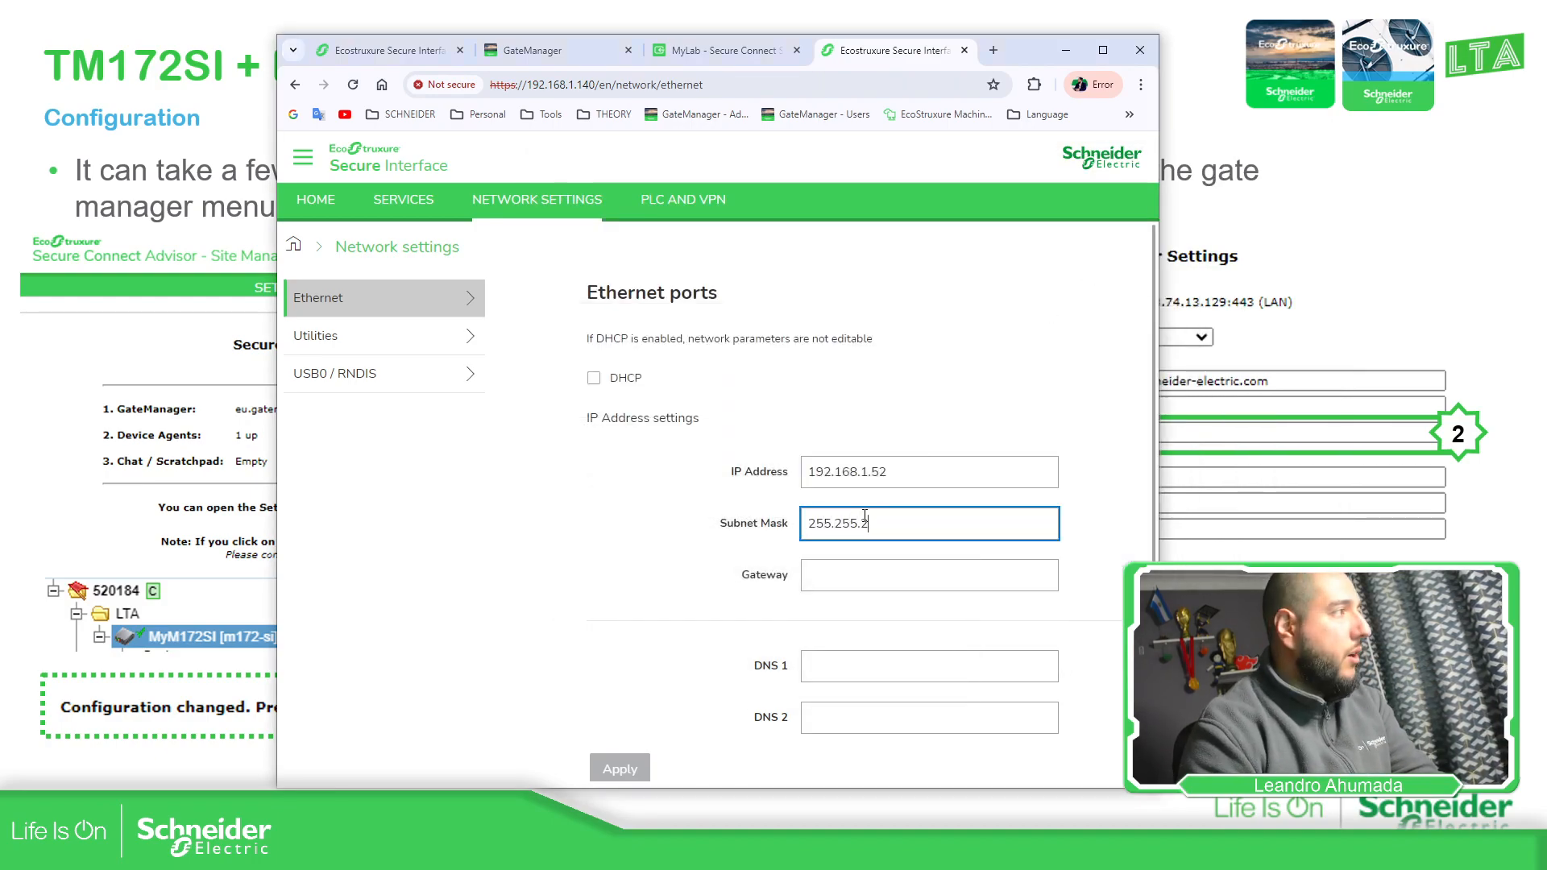
text(55.0)
key(Tab)
text(19)
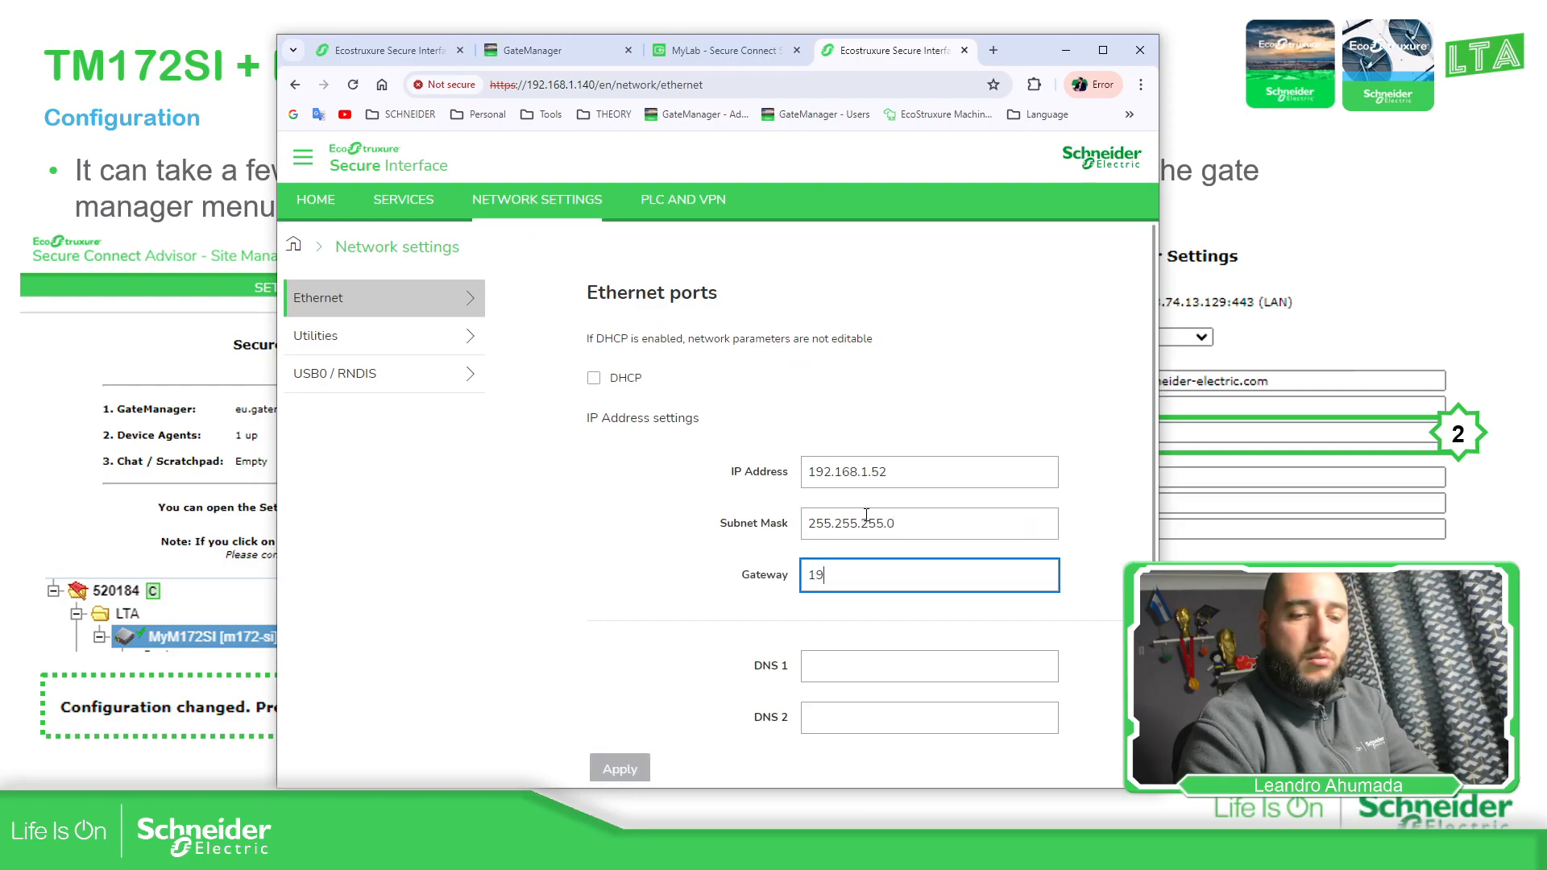
text(2.168.1.1)
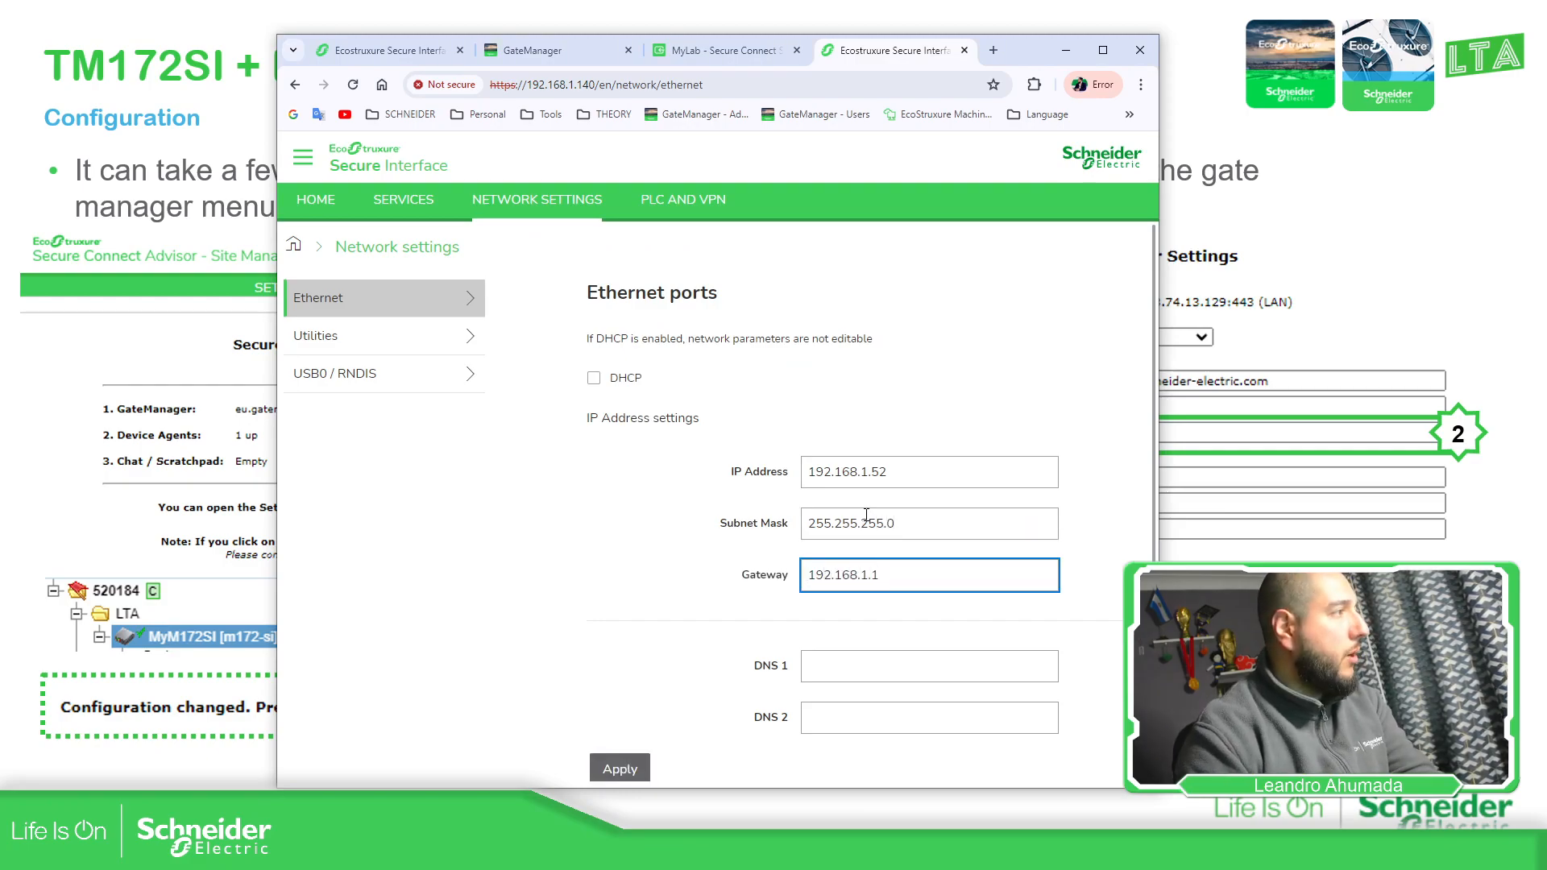
click(742, 599)
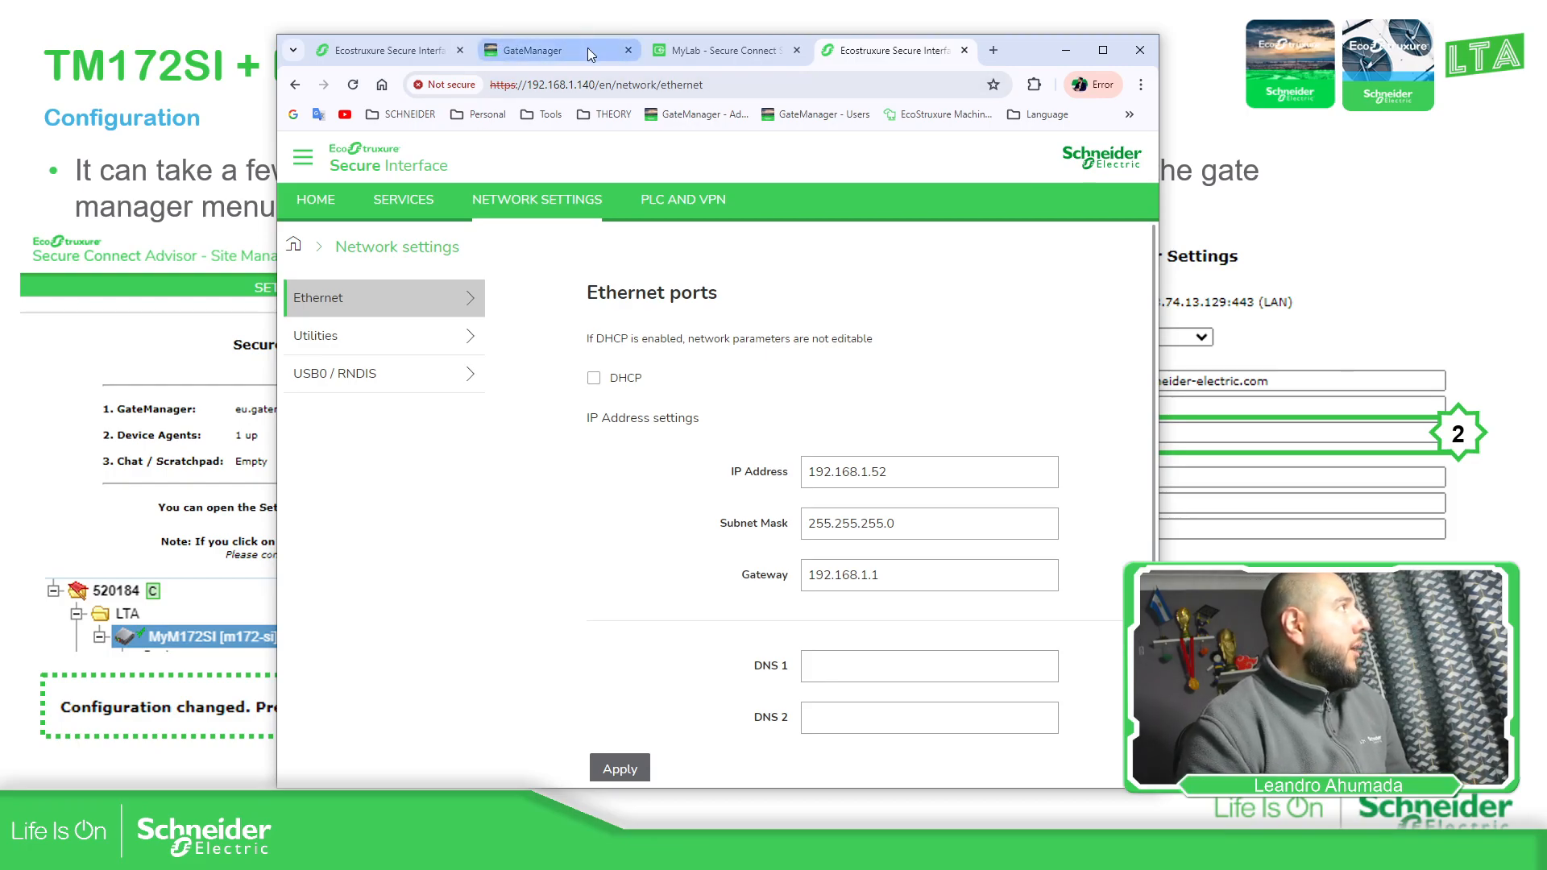
click(532, 50)
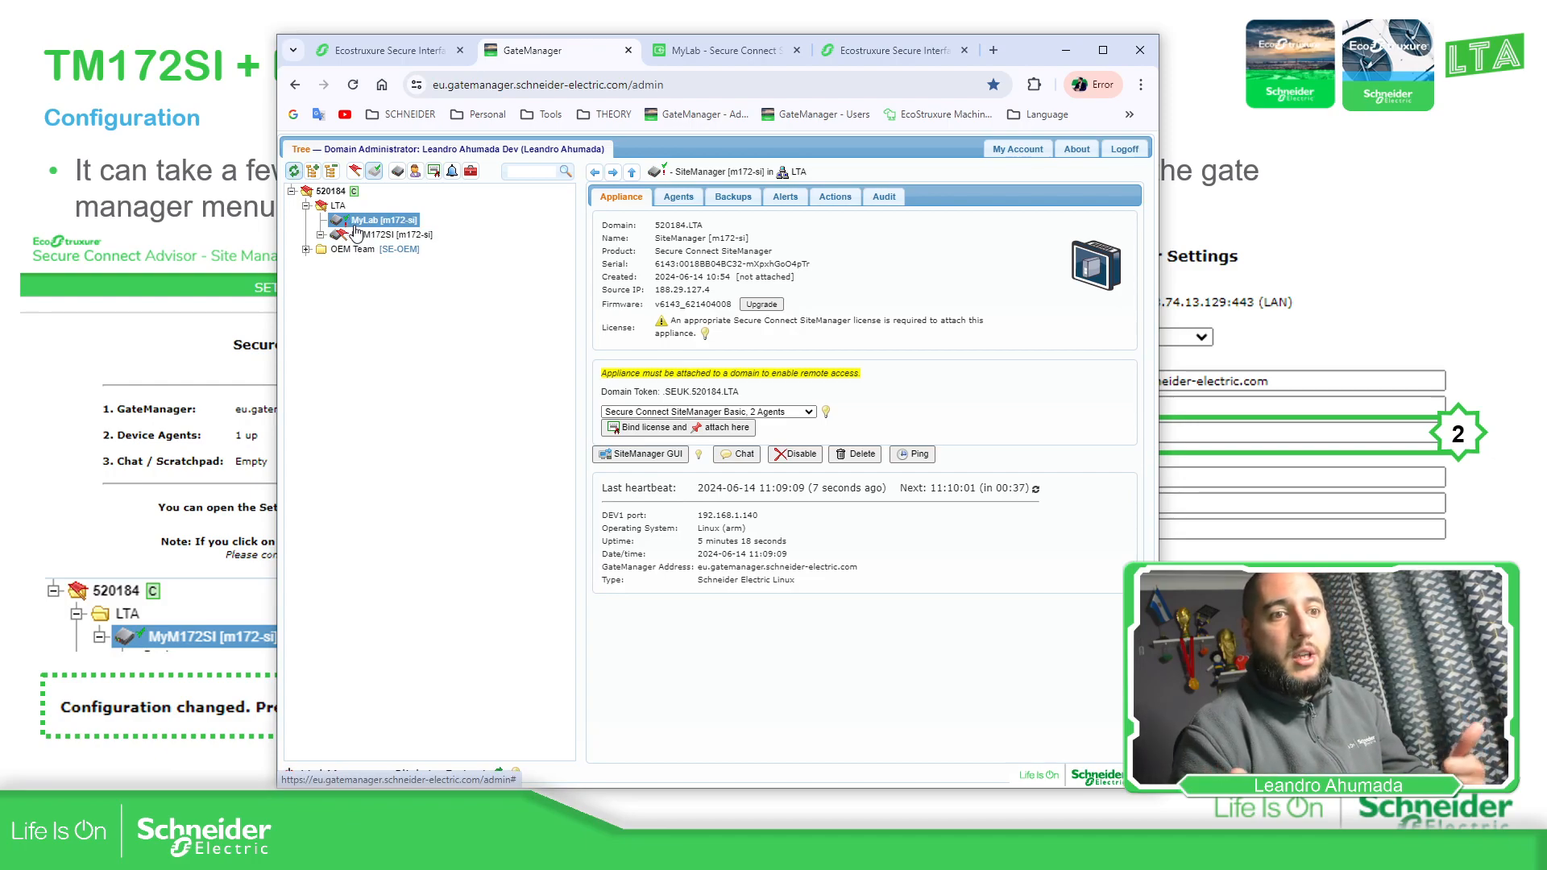
click(887, 49)
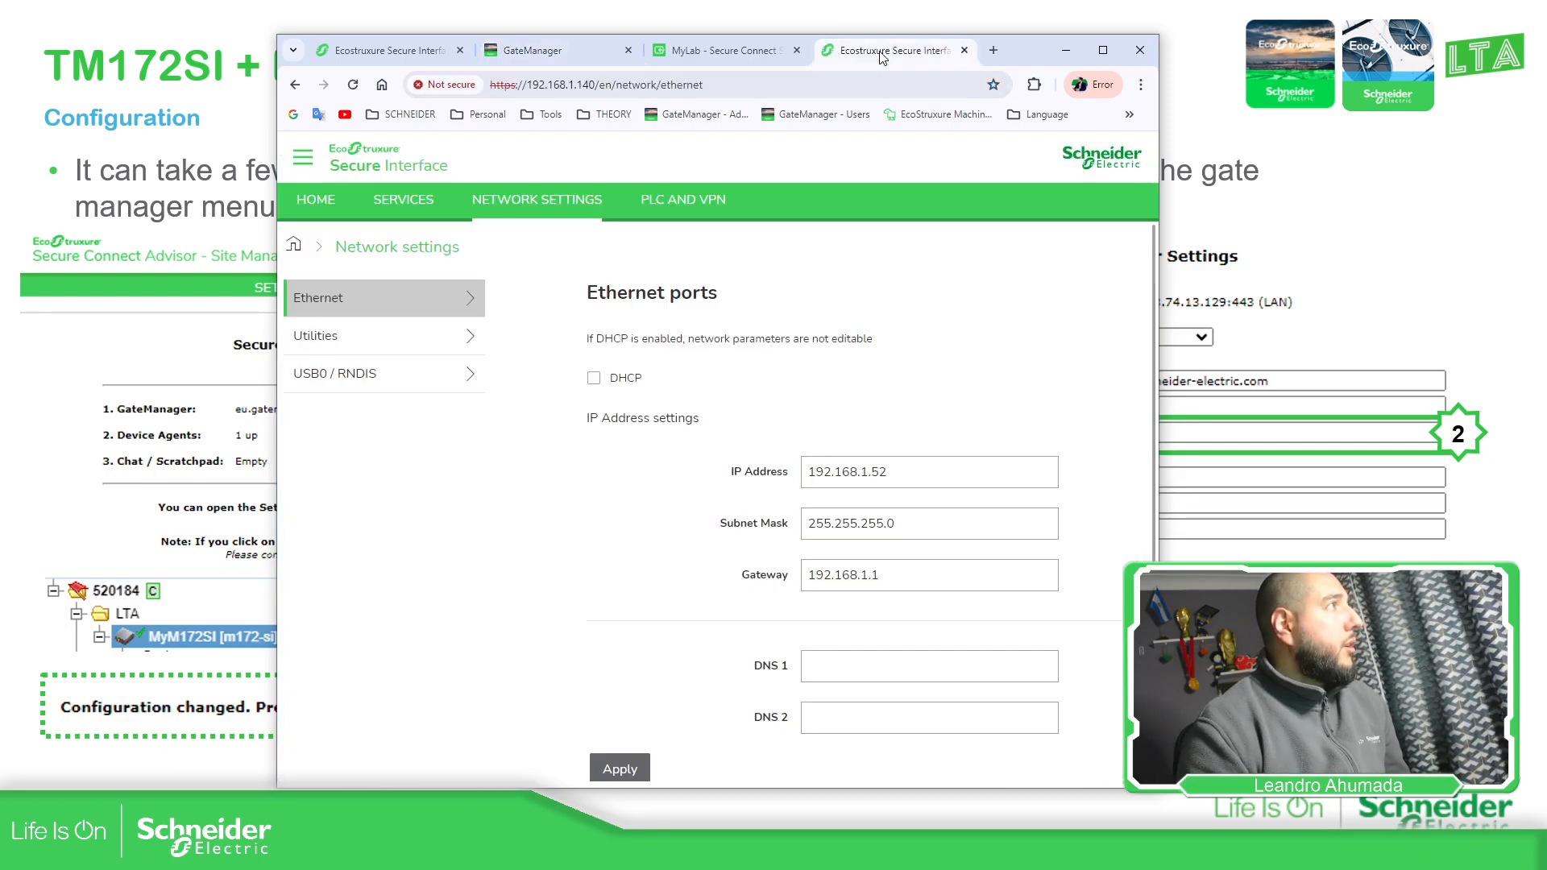
click(818, 610)
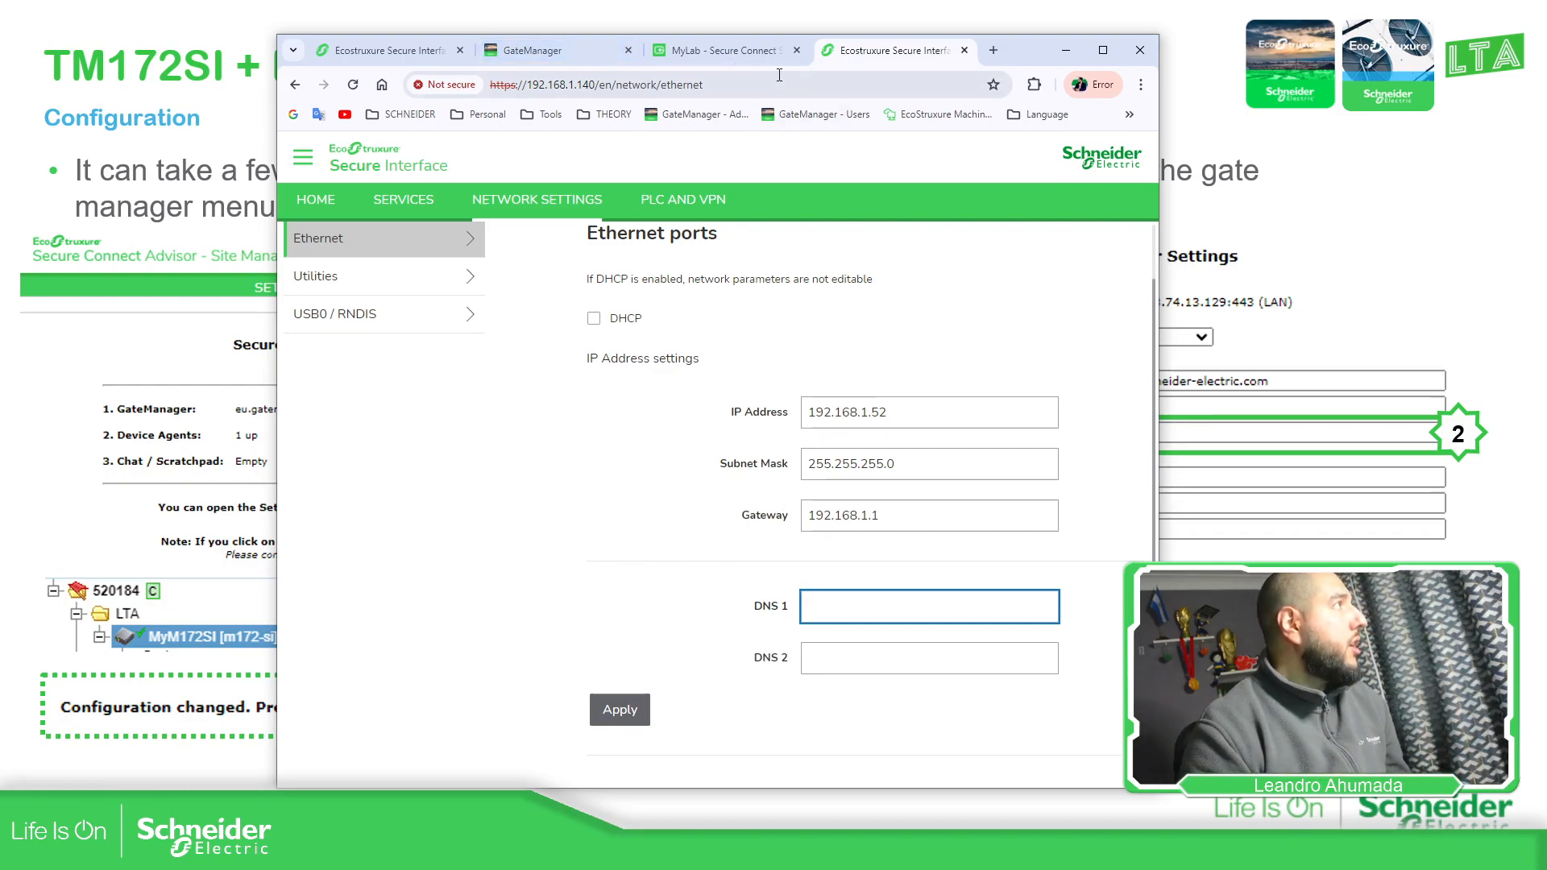
click(534, 50)
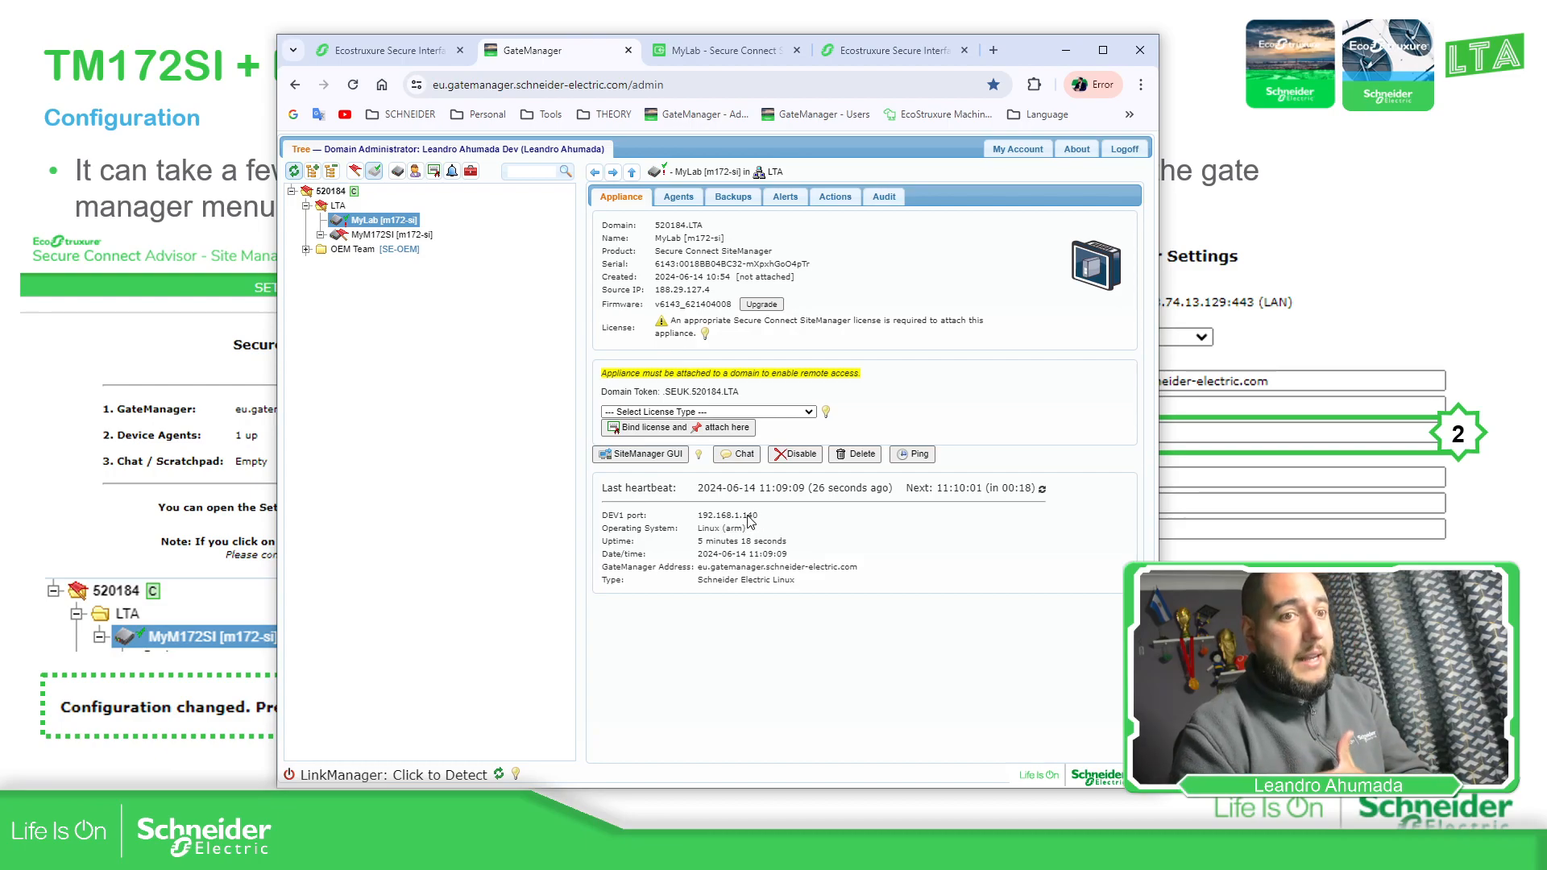
click(863, 60)
Set DNS 1 to 188.31.250.128 and apply the static network settings
click(893, 412)
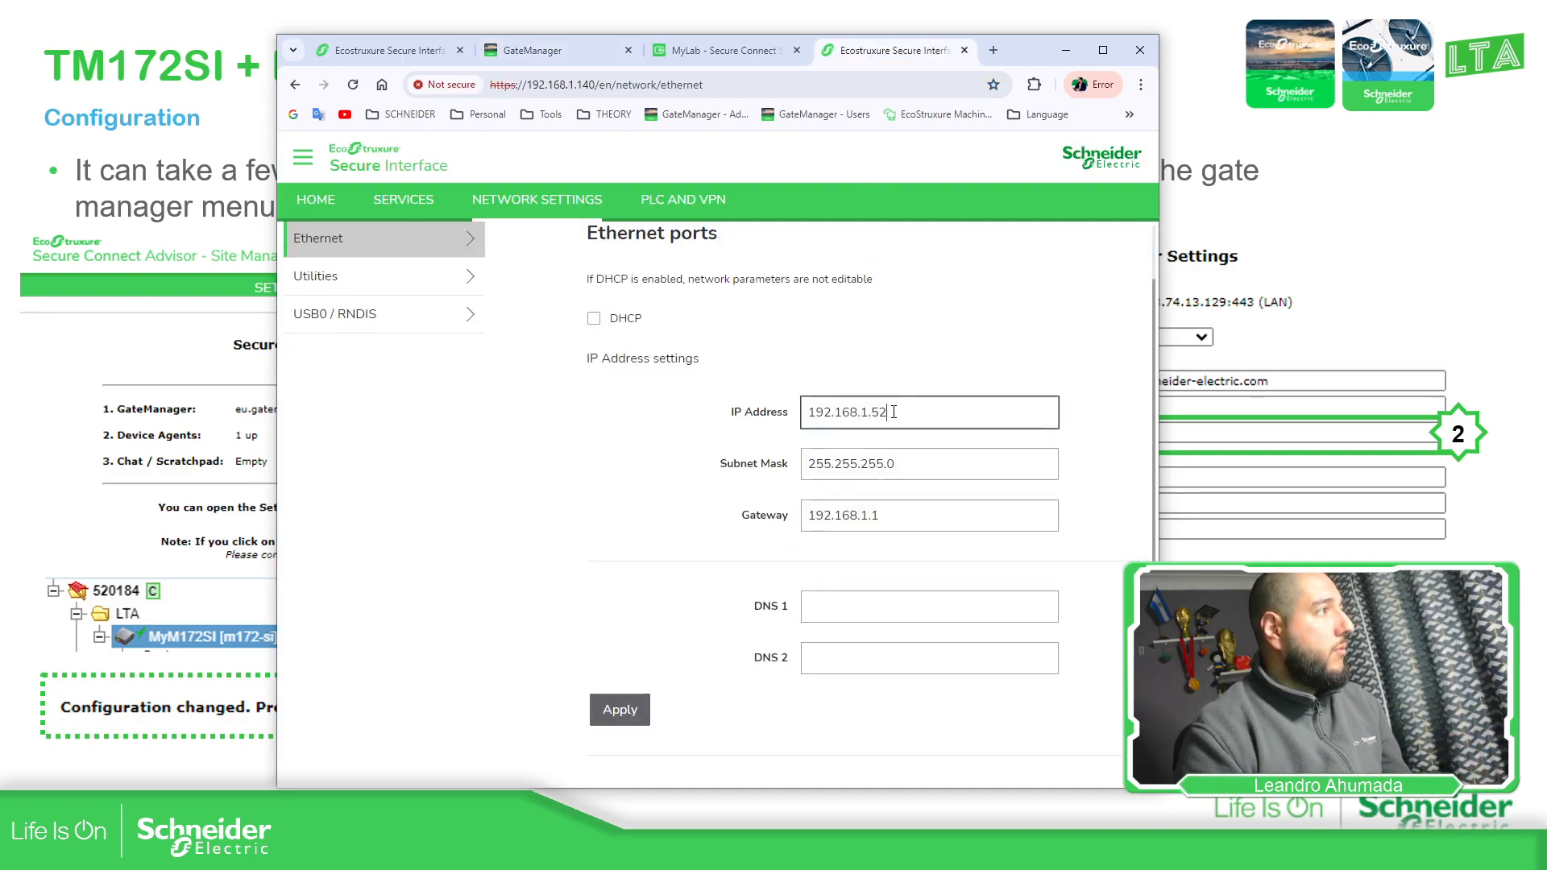
double_click(893, 412)
click(826, 610)
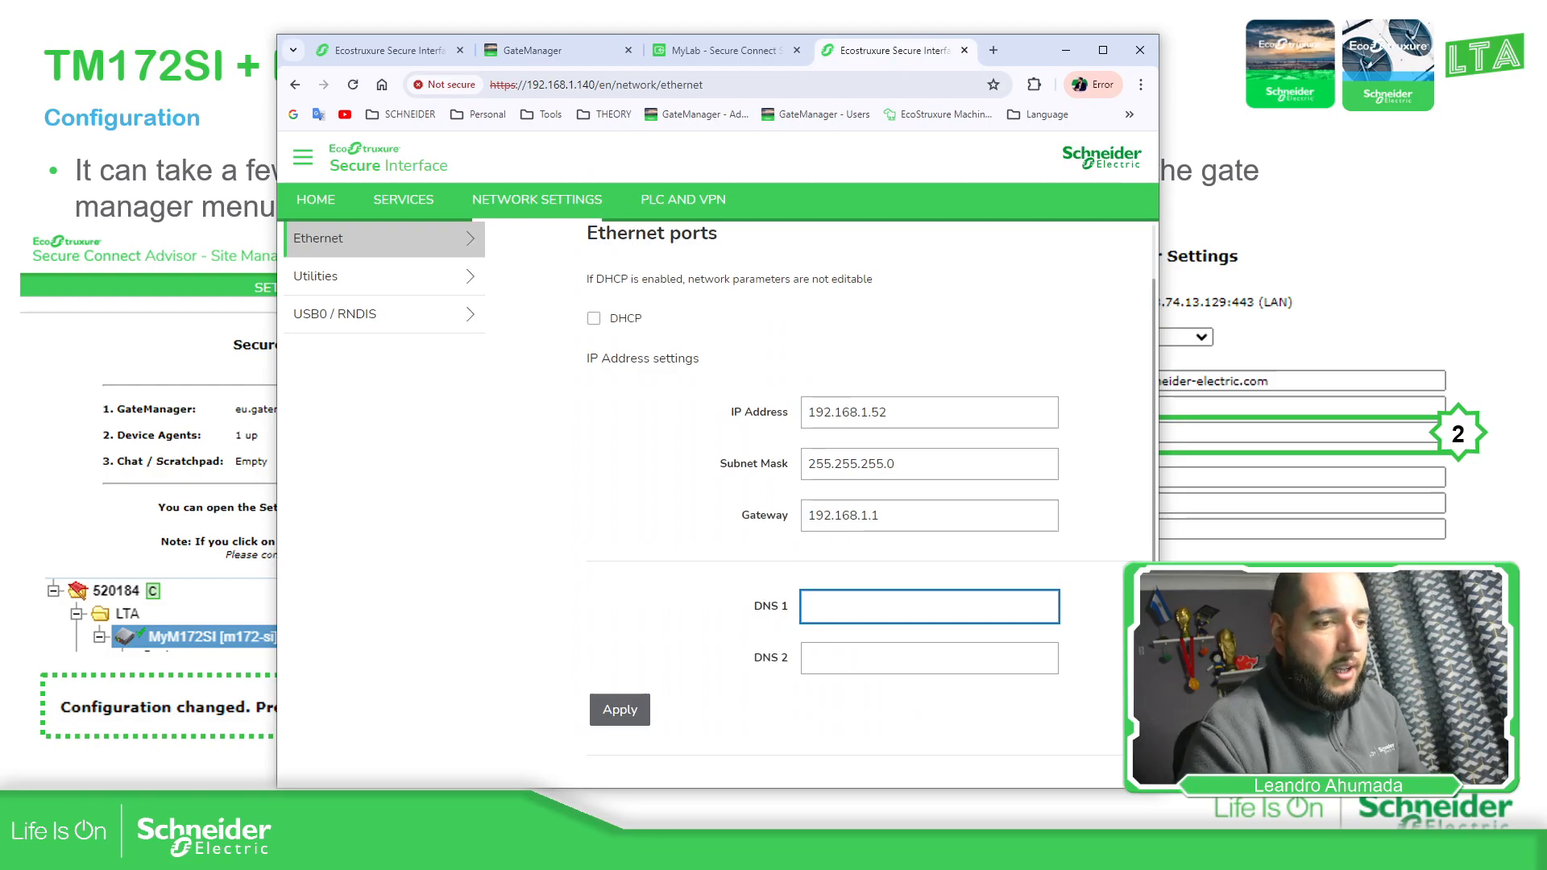
key(alt+Tab)
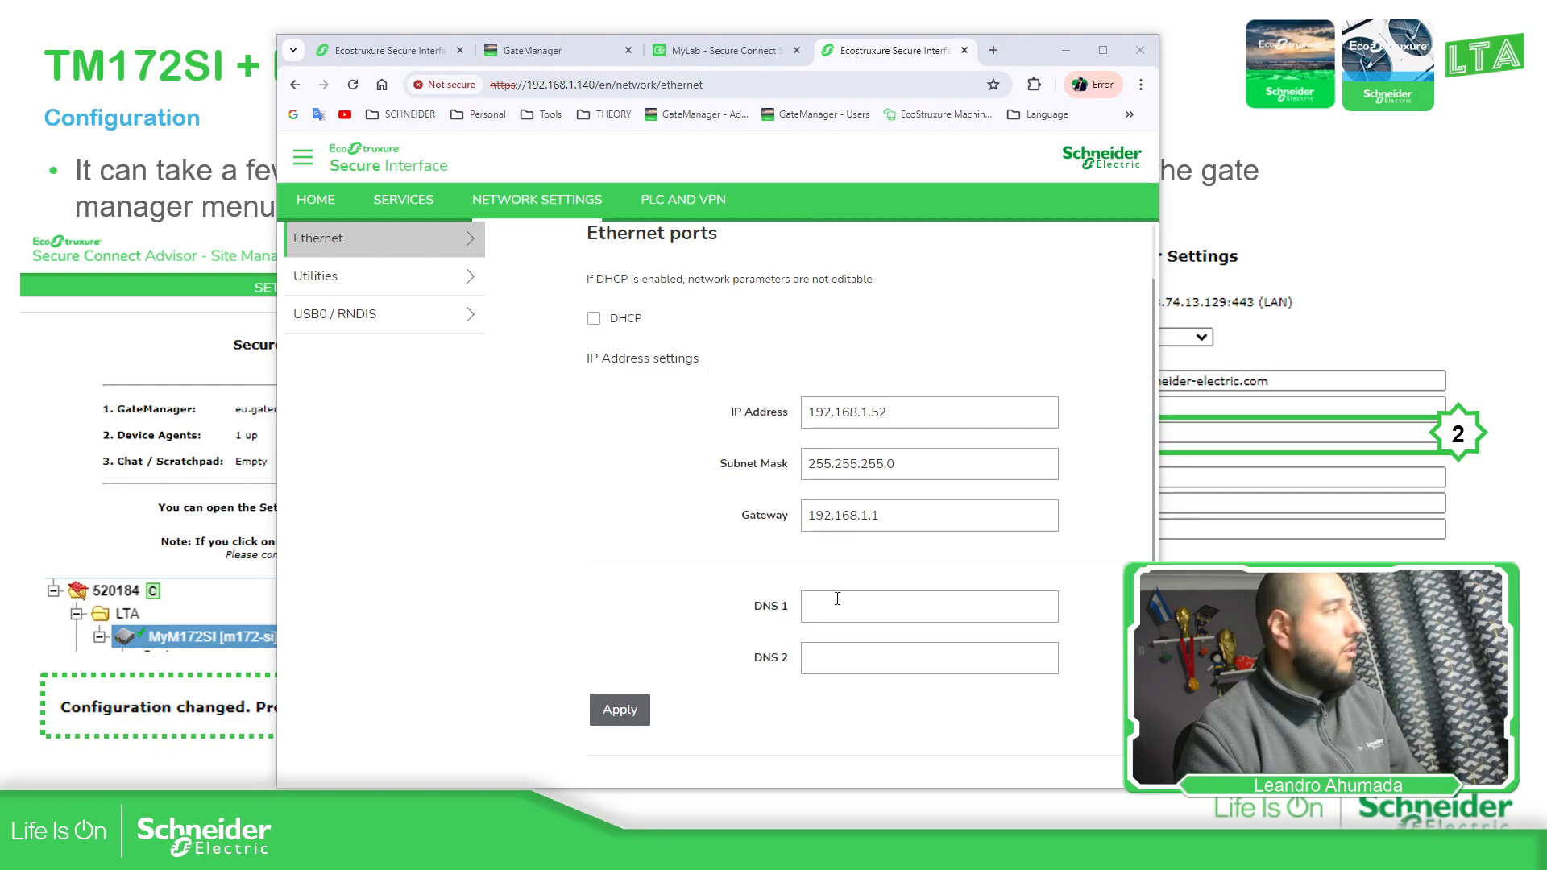
click(903, 616)
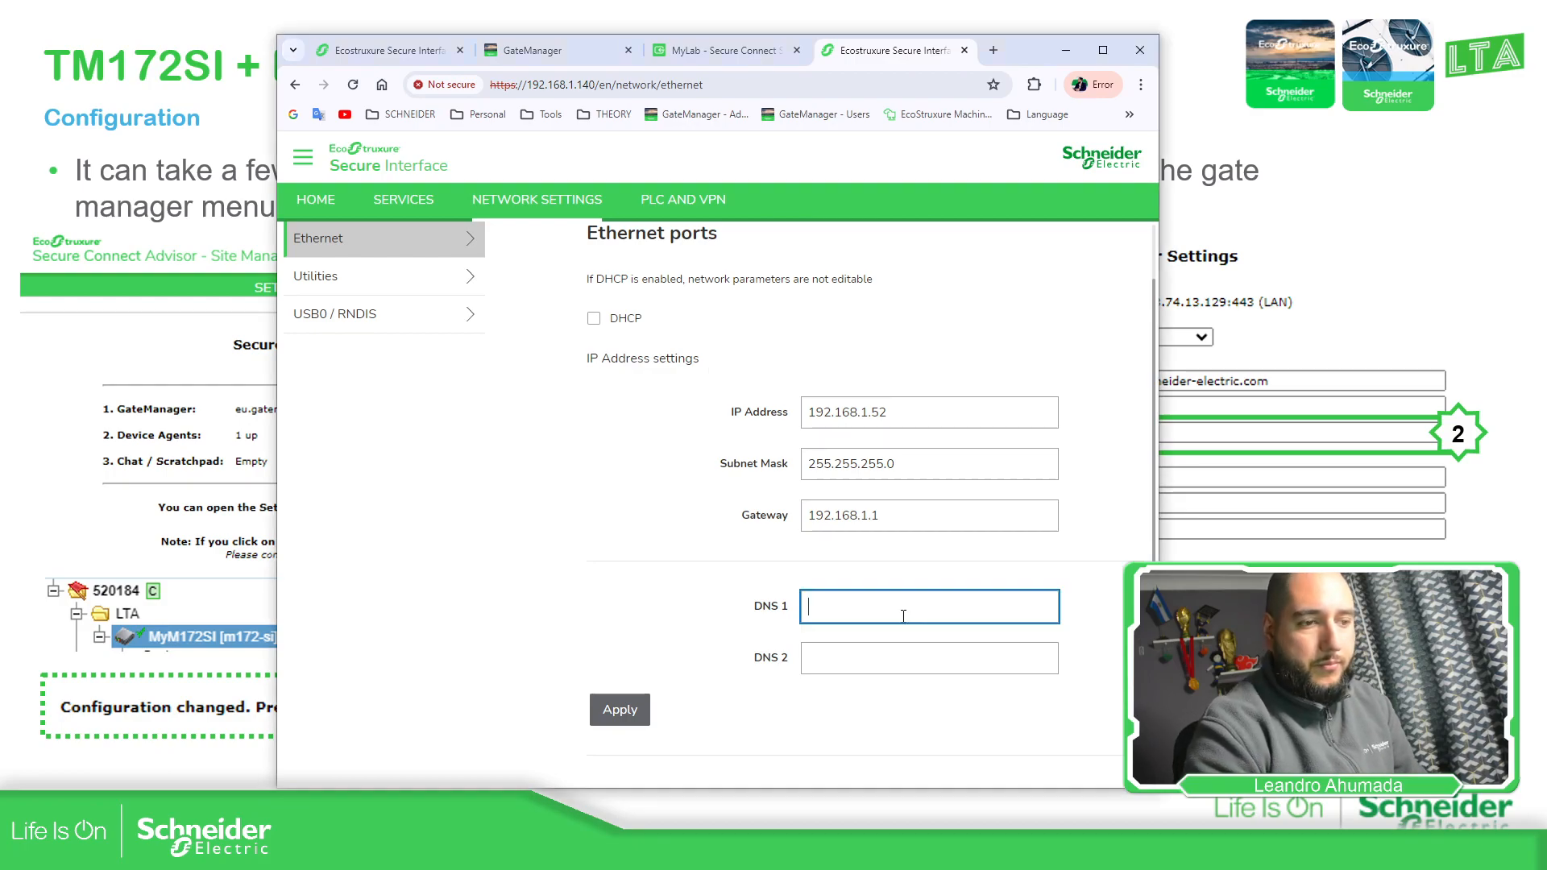
text(188.3)
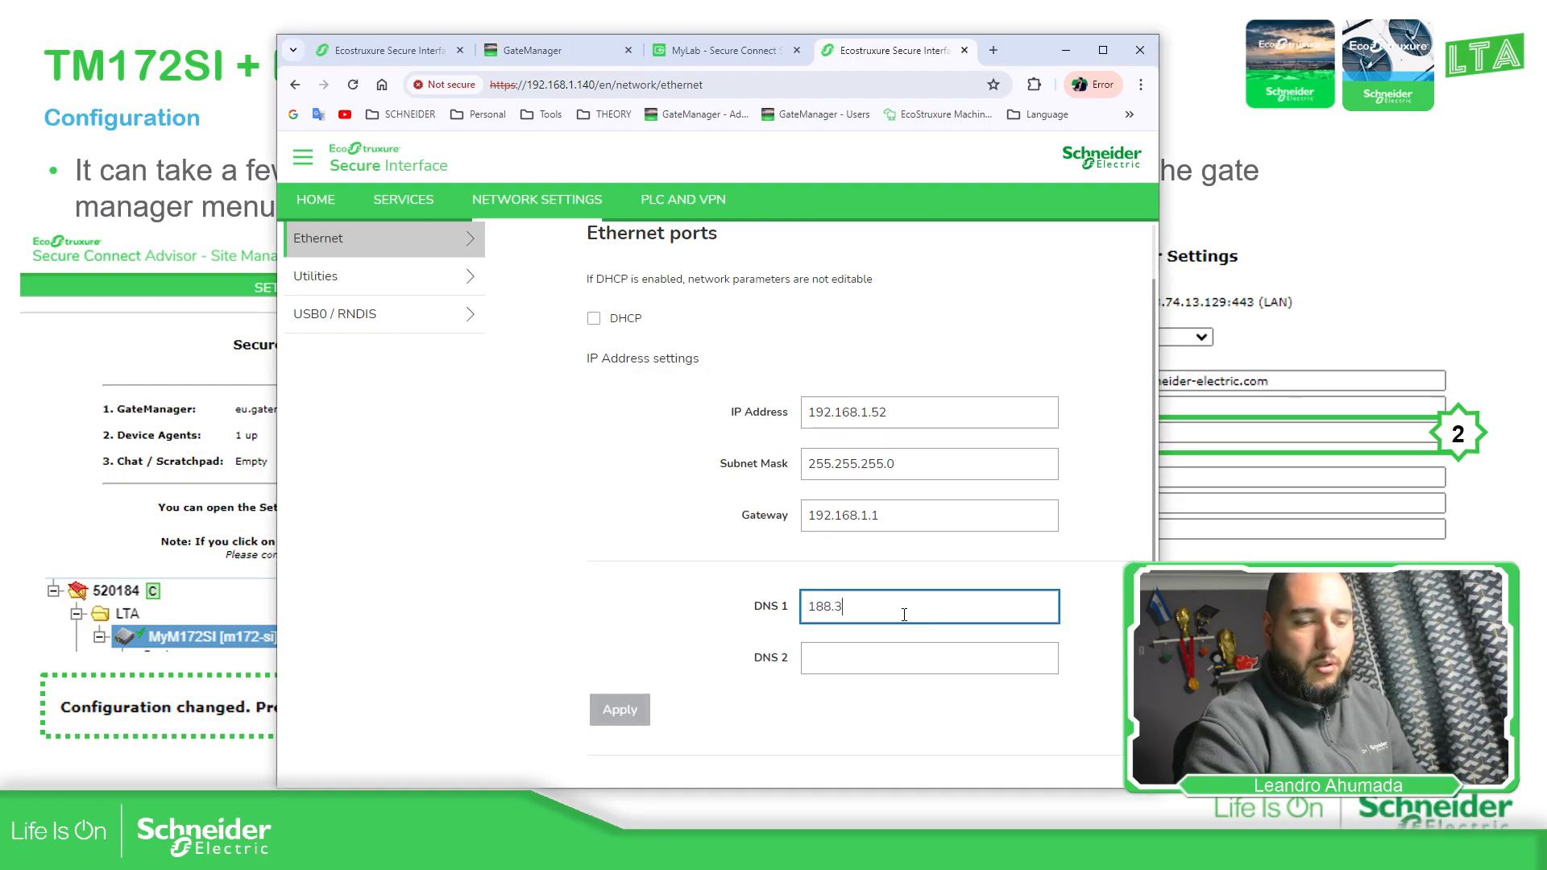
text(1.250.128)
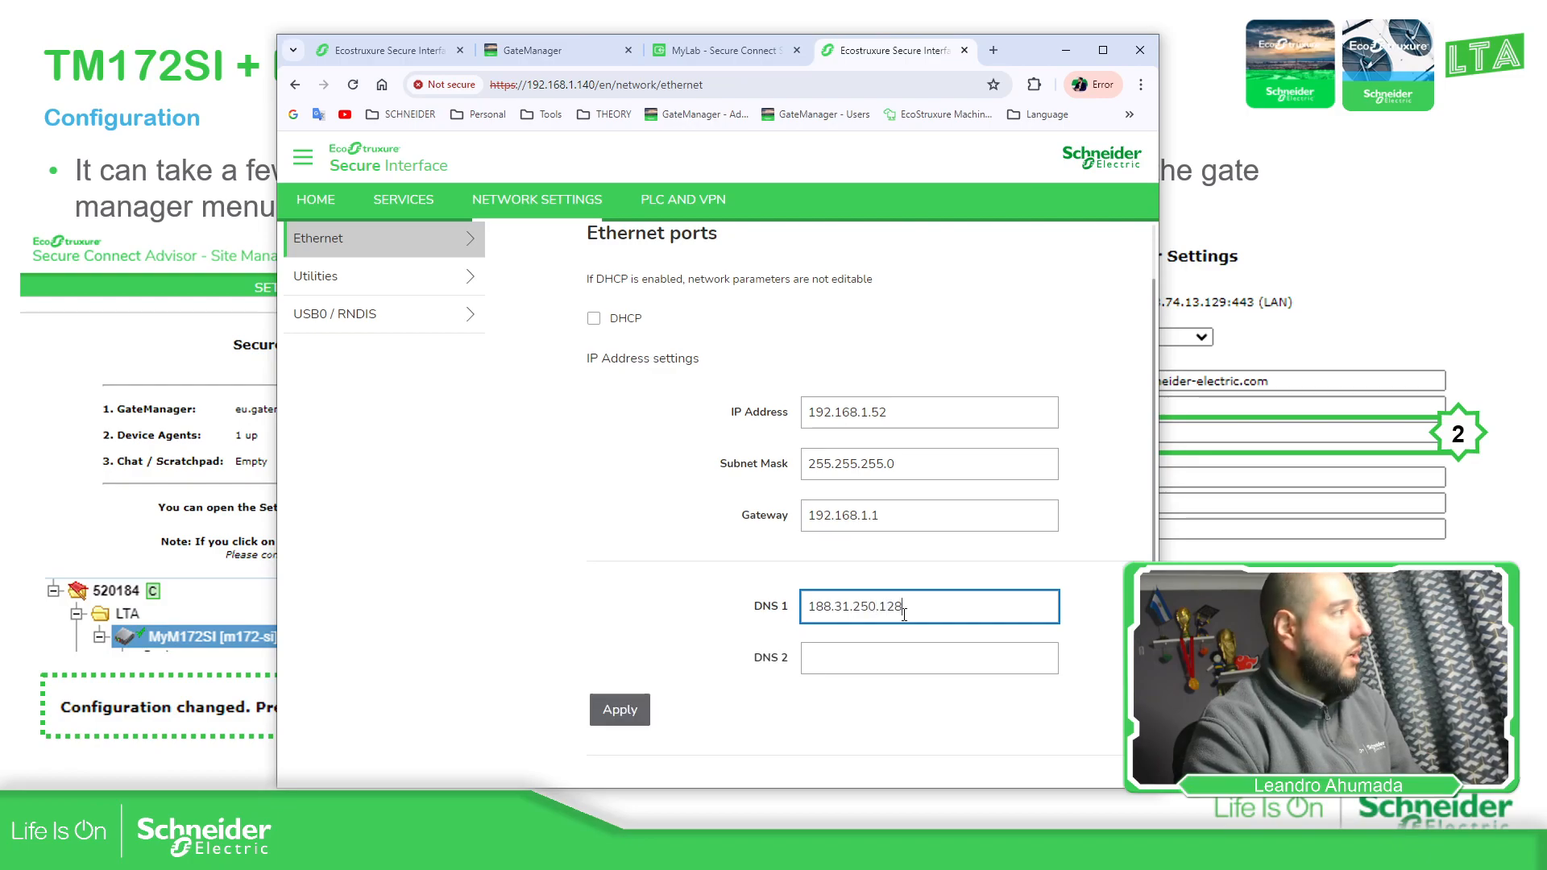
click(644, 572)
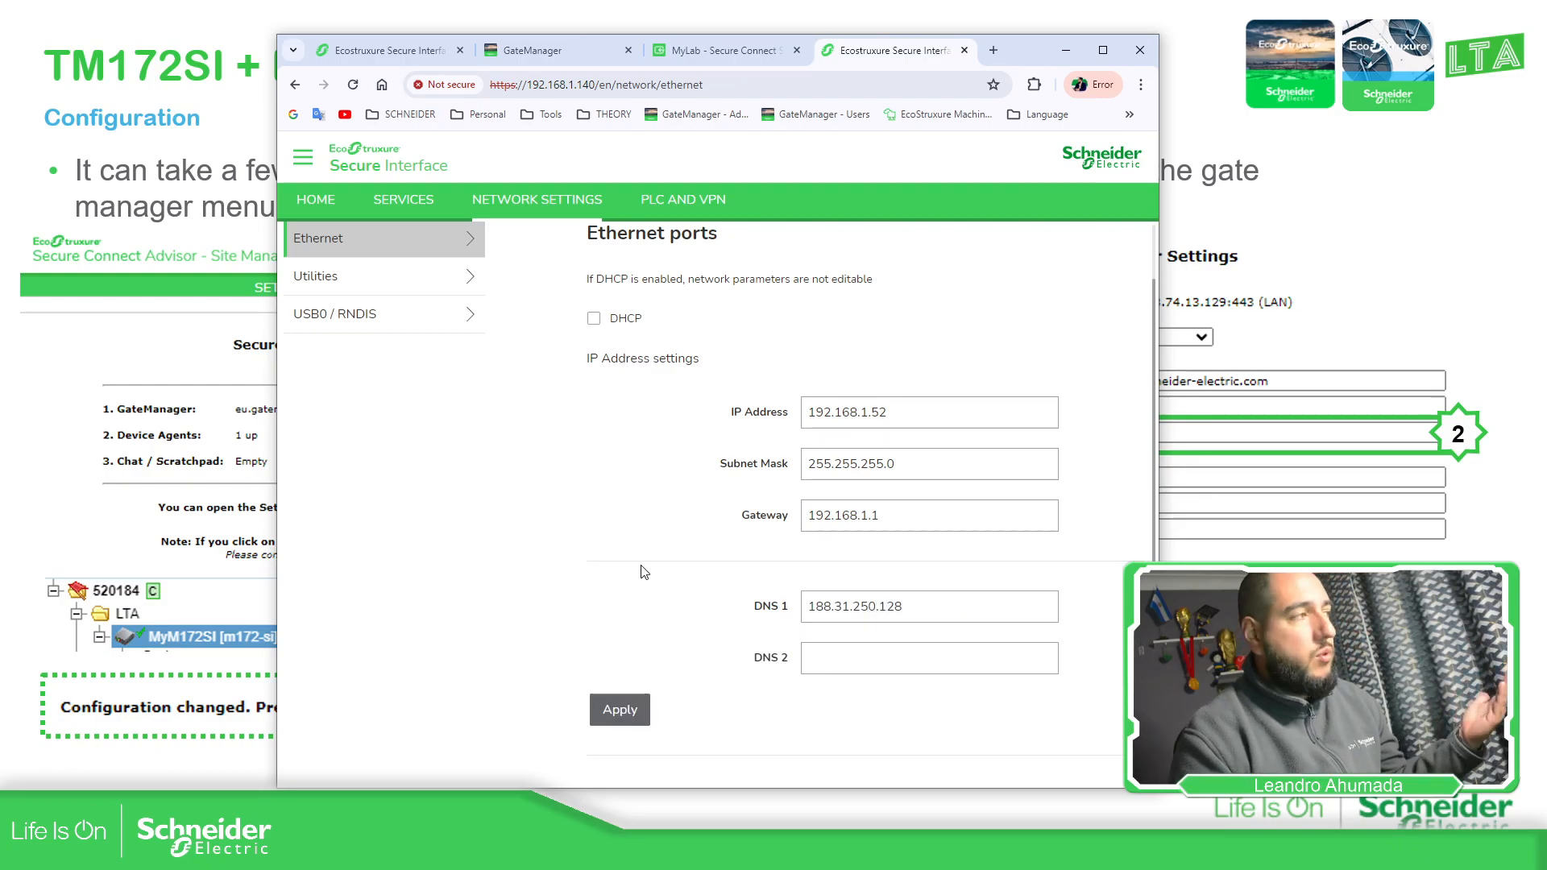
drag(880, 516, 774, 532)
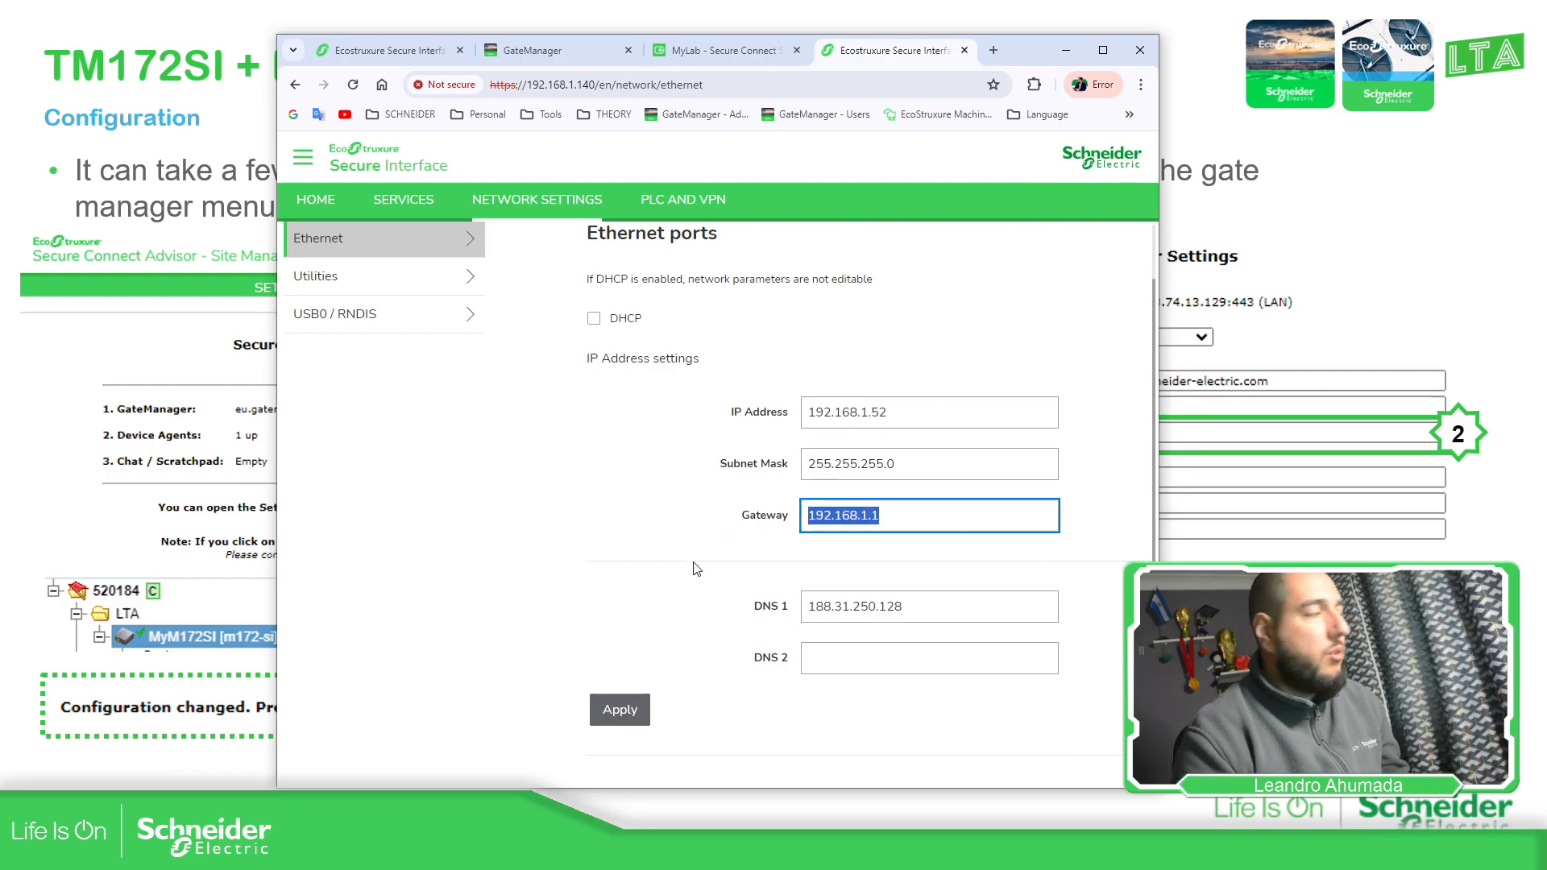
click(625, 716)
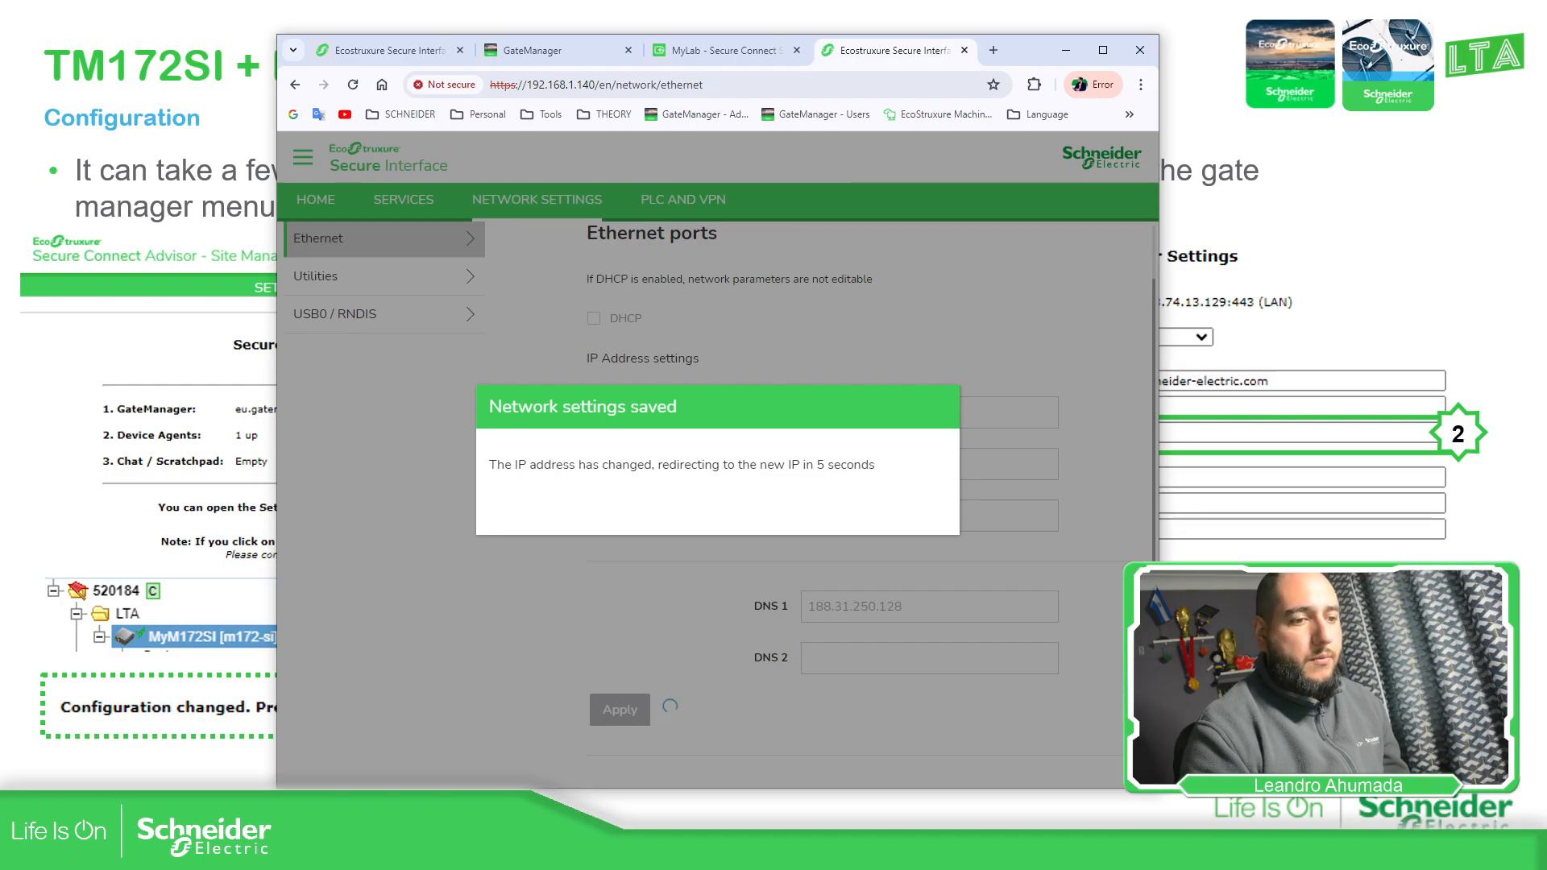
Rerun the ping to 192.168.1.52, then restart it as a continuous ping with -t
key(alt+Tab)
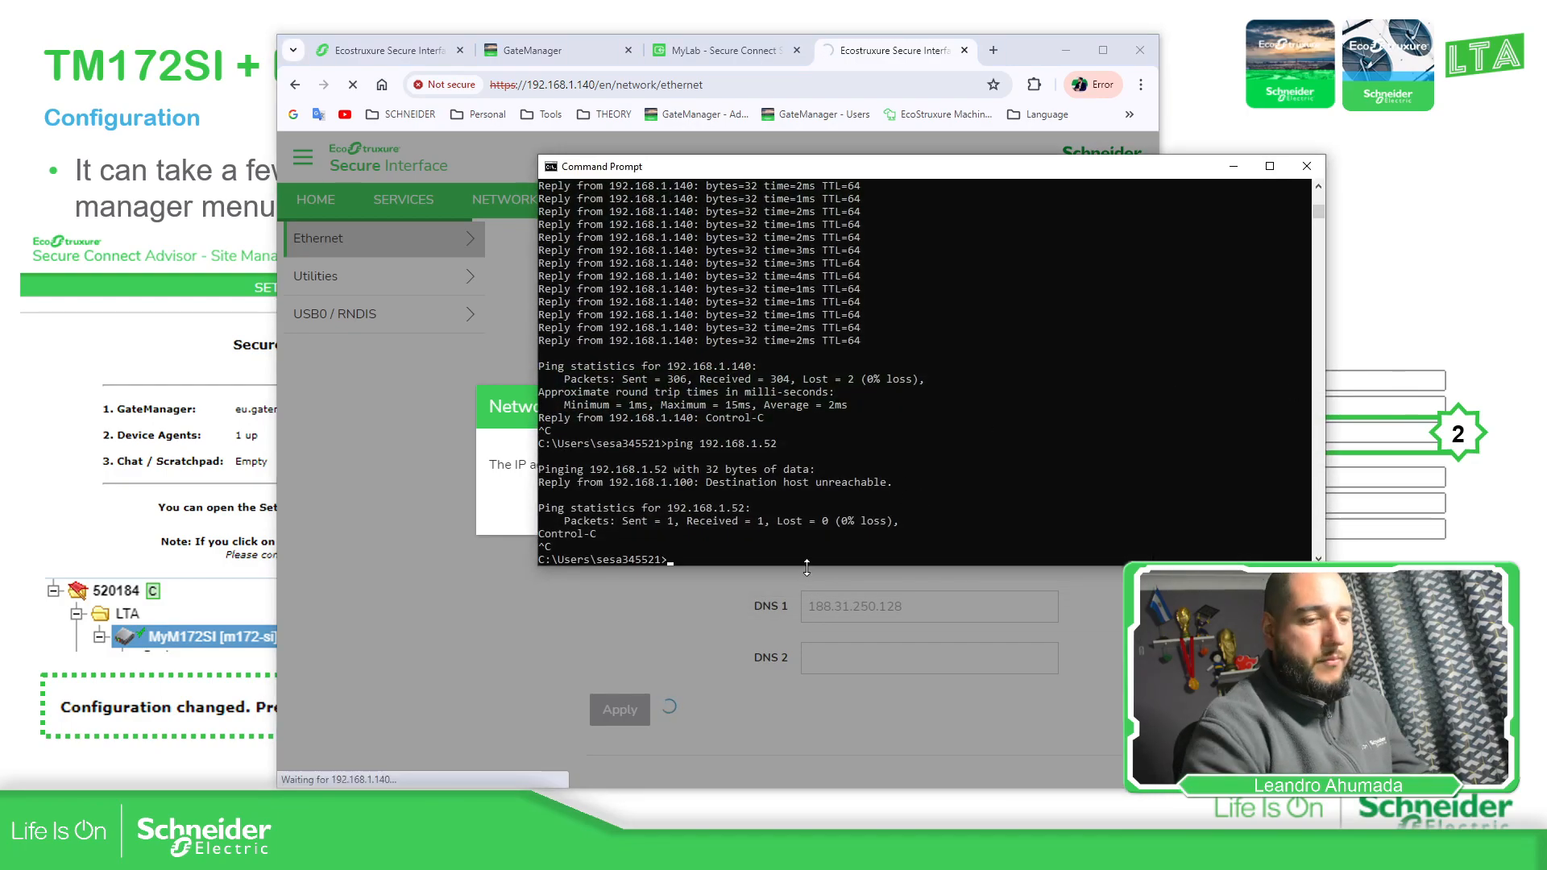
key(Up)
key(Return)
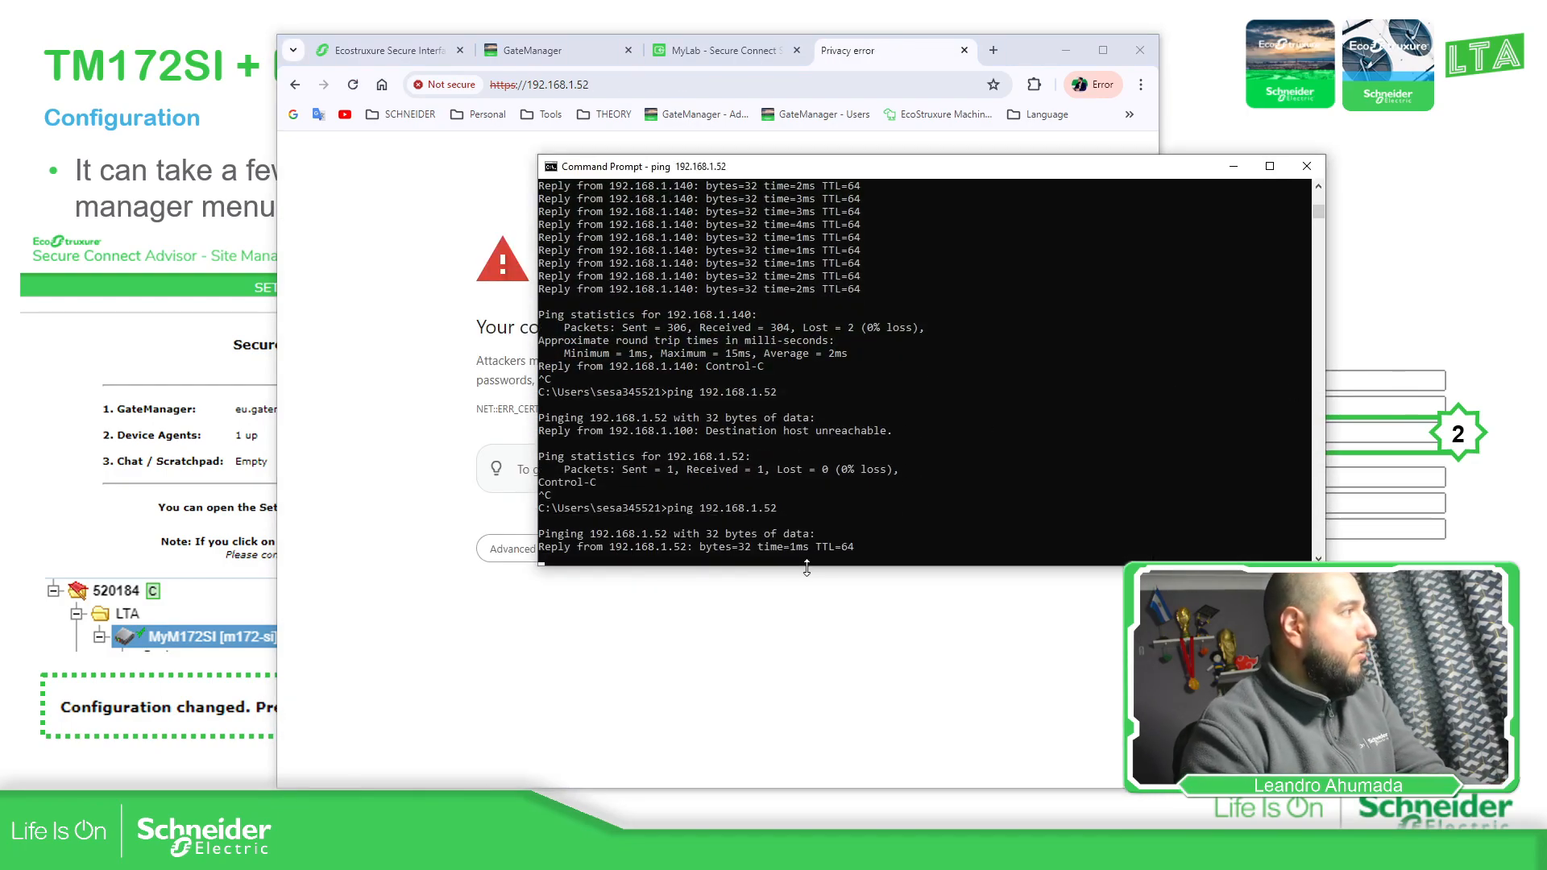
key(ctrl+c)
key(Up)
text(-t)
key(Return)
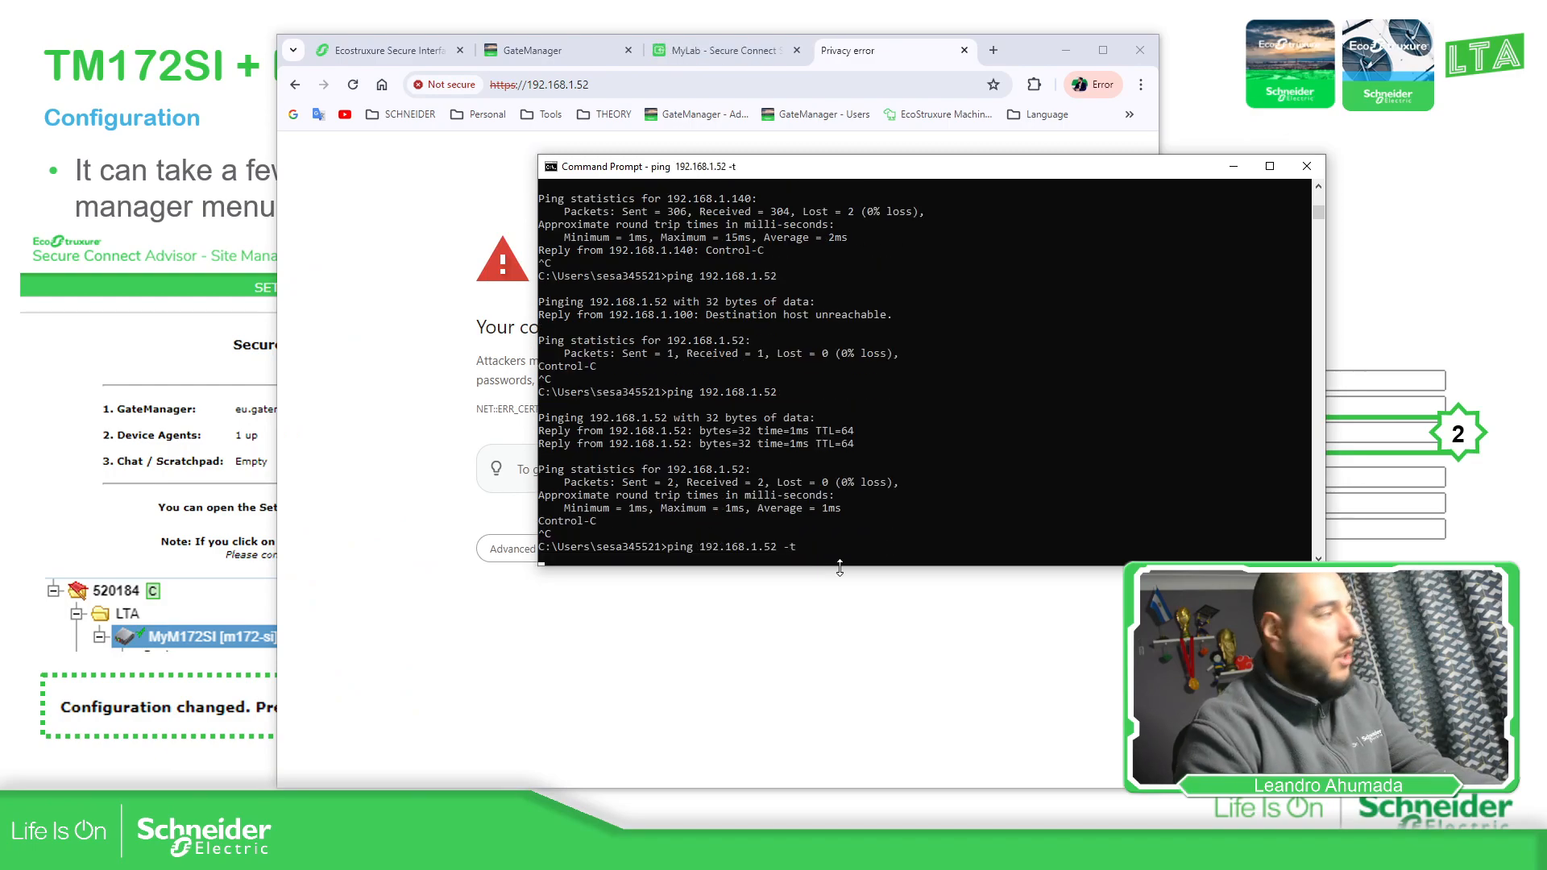
click(472, 263)
Bypass the certificate warning for 192.168.1.52 and sign in as admin with the account password
click(518, 551)
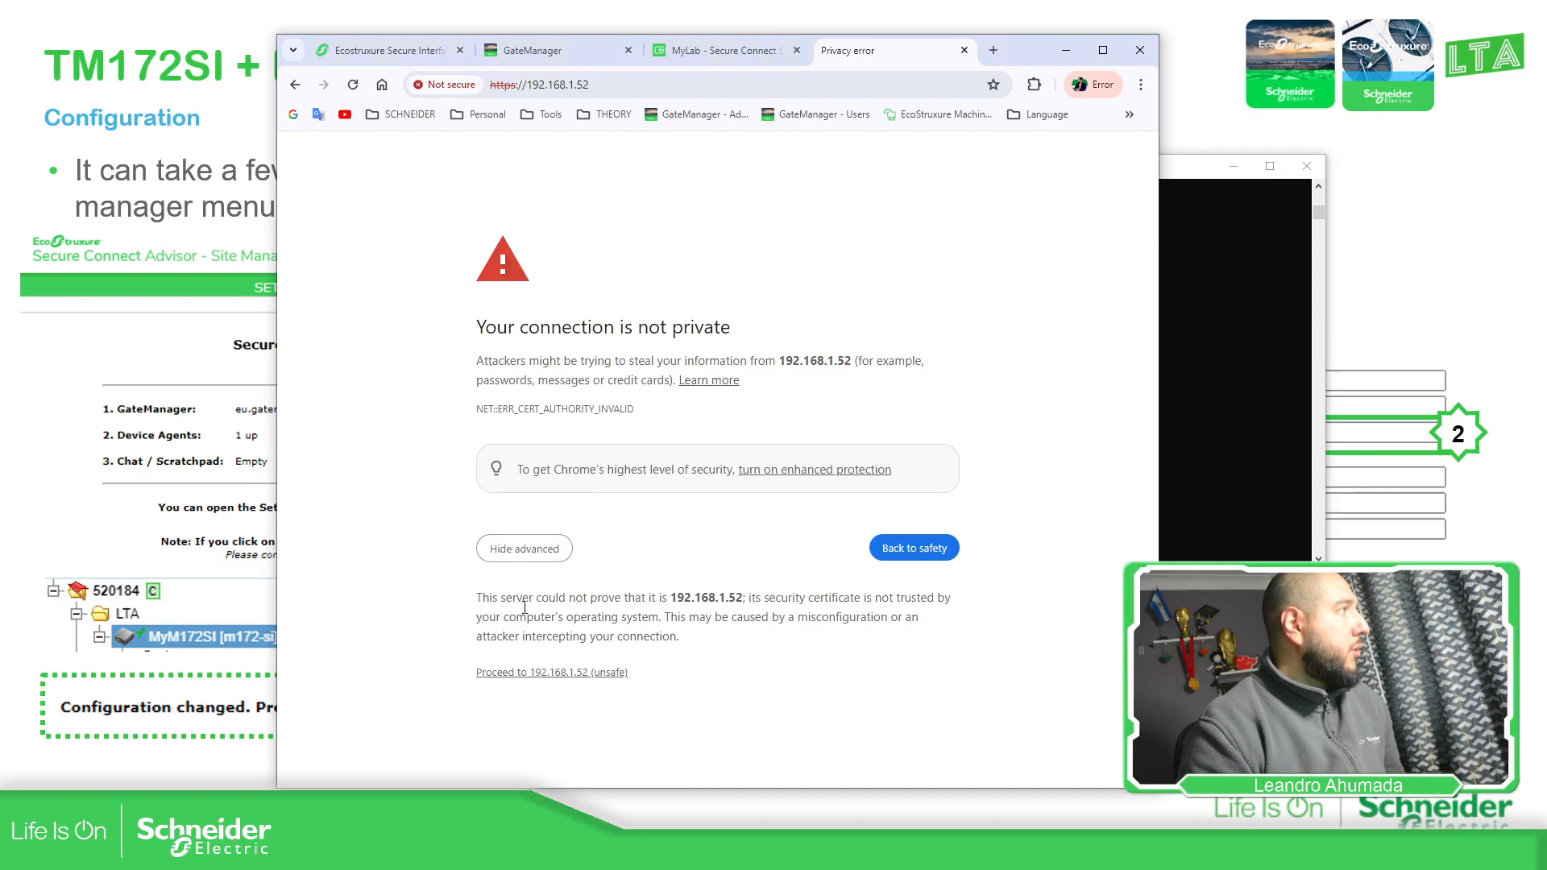
click(525, 674)
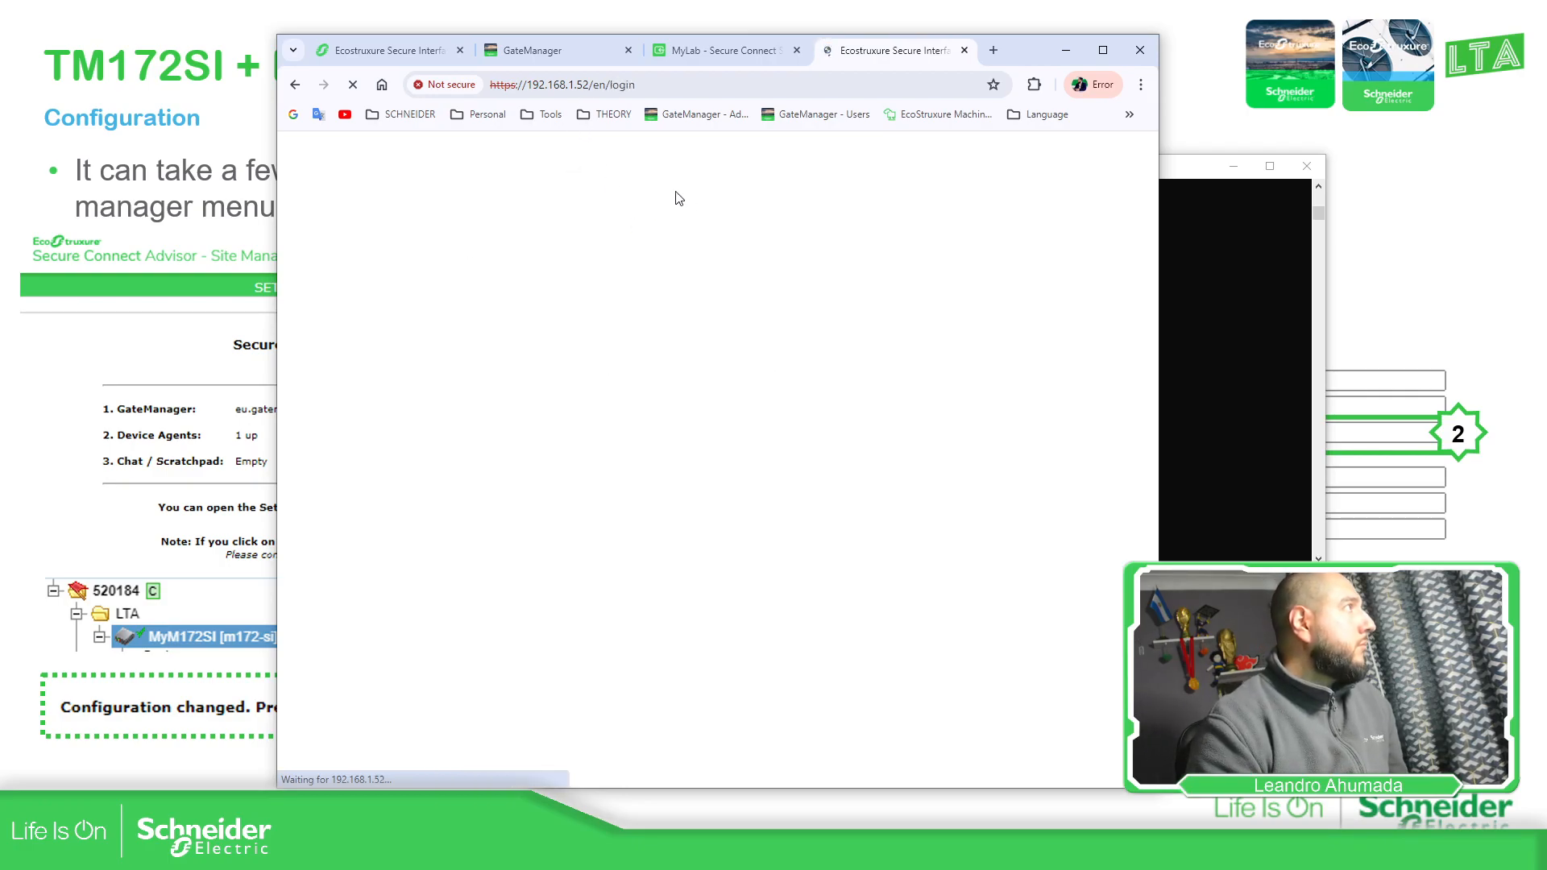
click(855, 368)
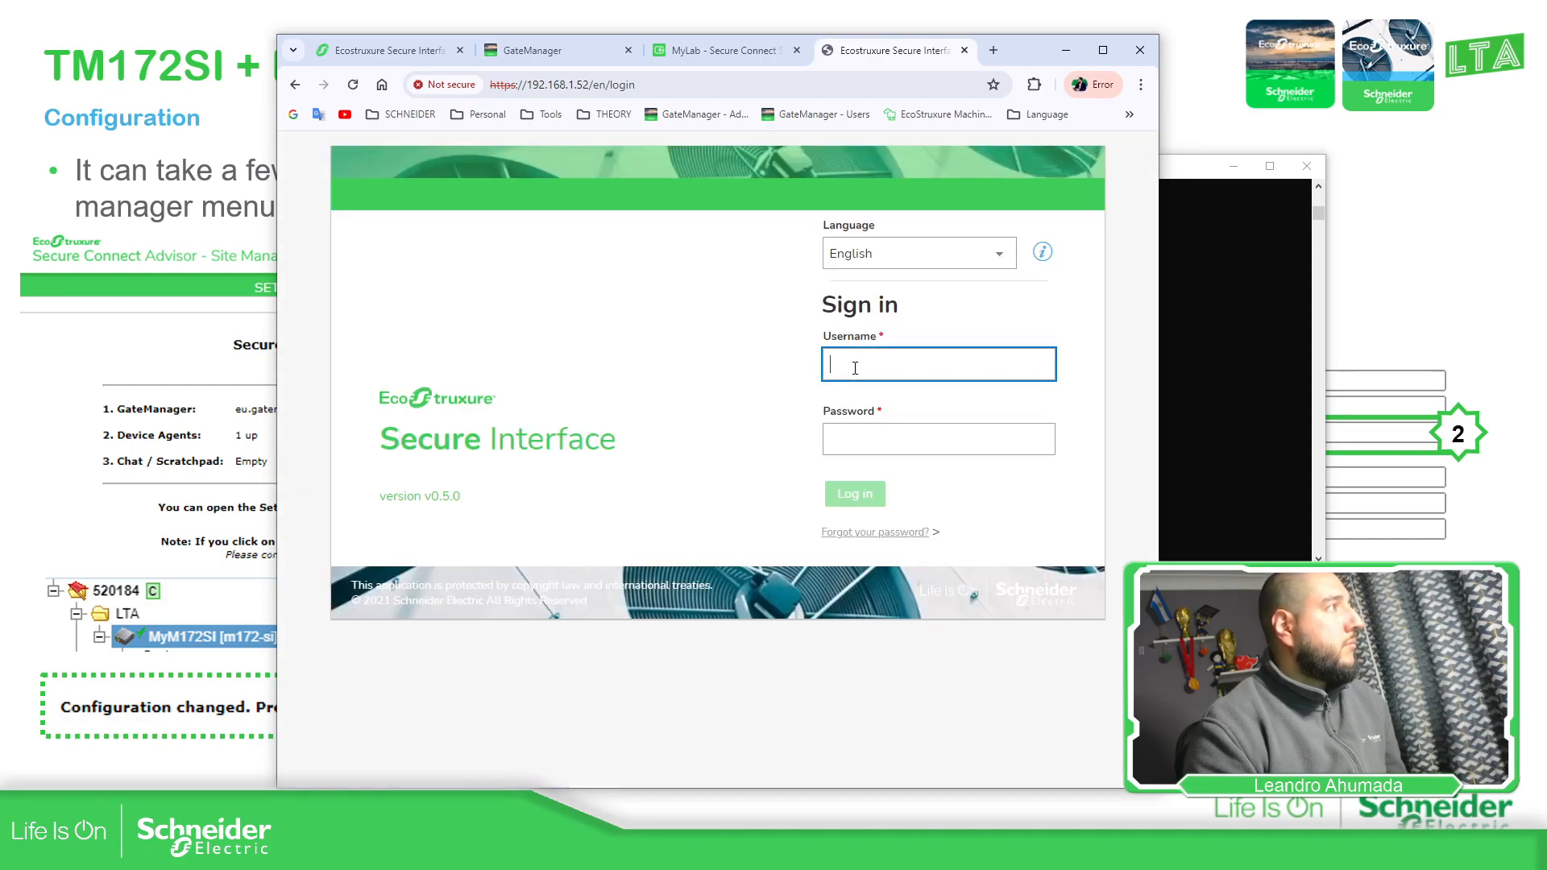
text(admin)
key(Tab)
text(***)
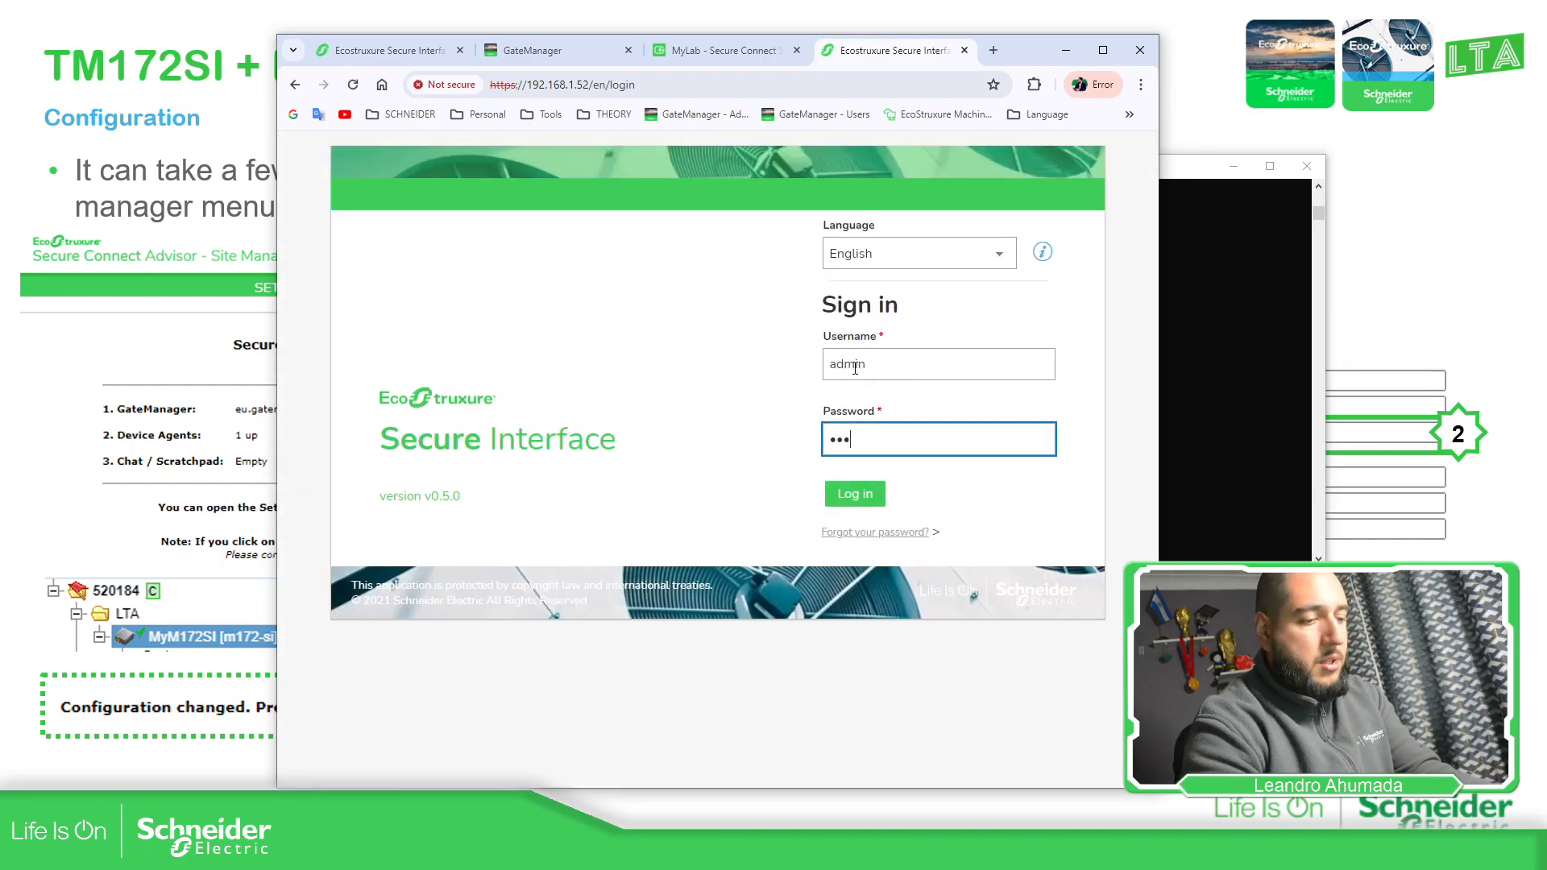
text(**********)
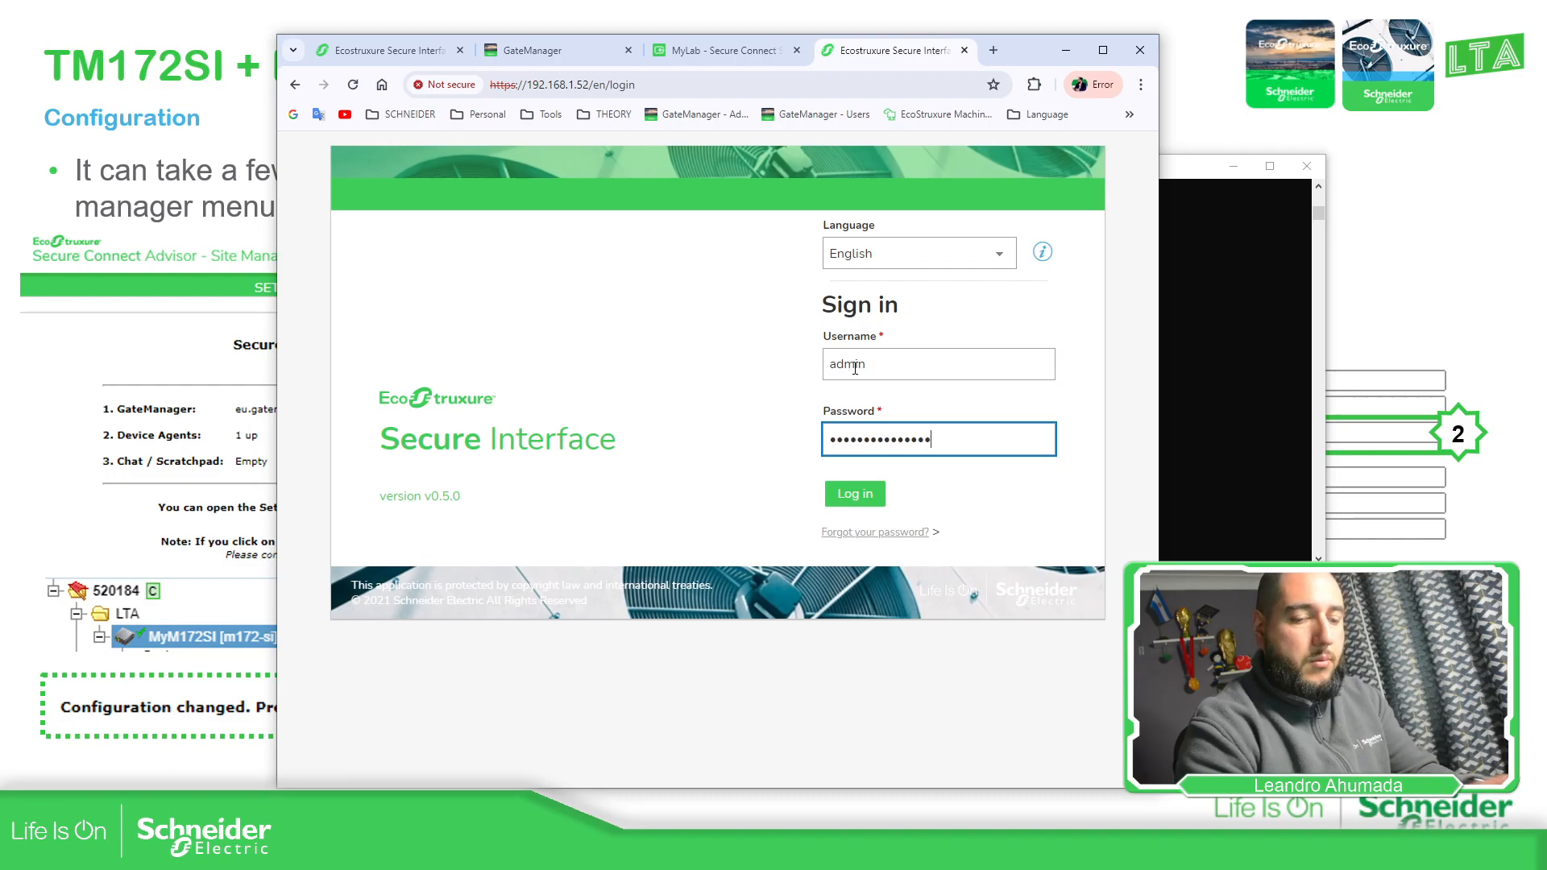
key(Return)
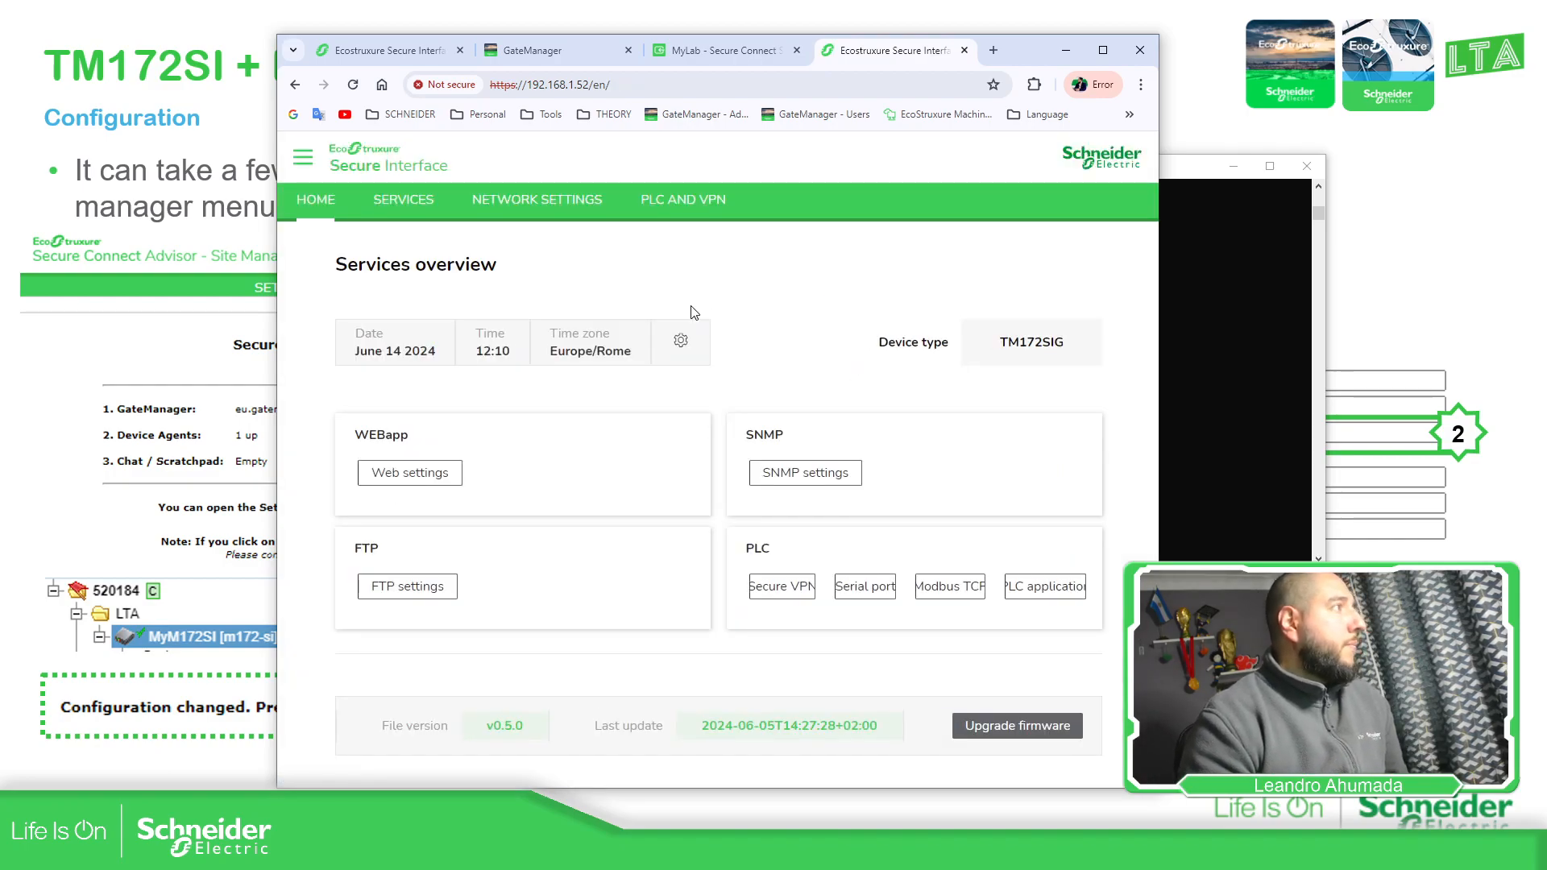
Check the Network and PLC/VPN settings, then confirm GateManager lists DEV1 at 192.168.1.52
click(533, 198)
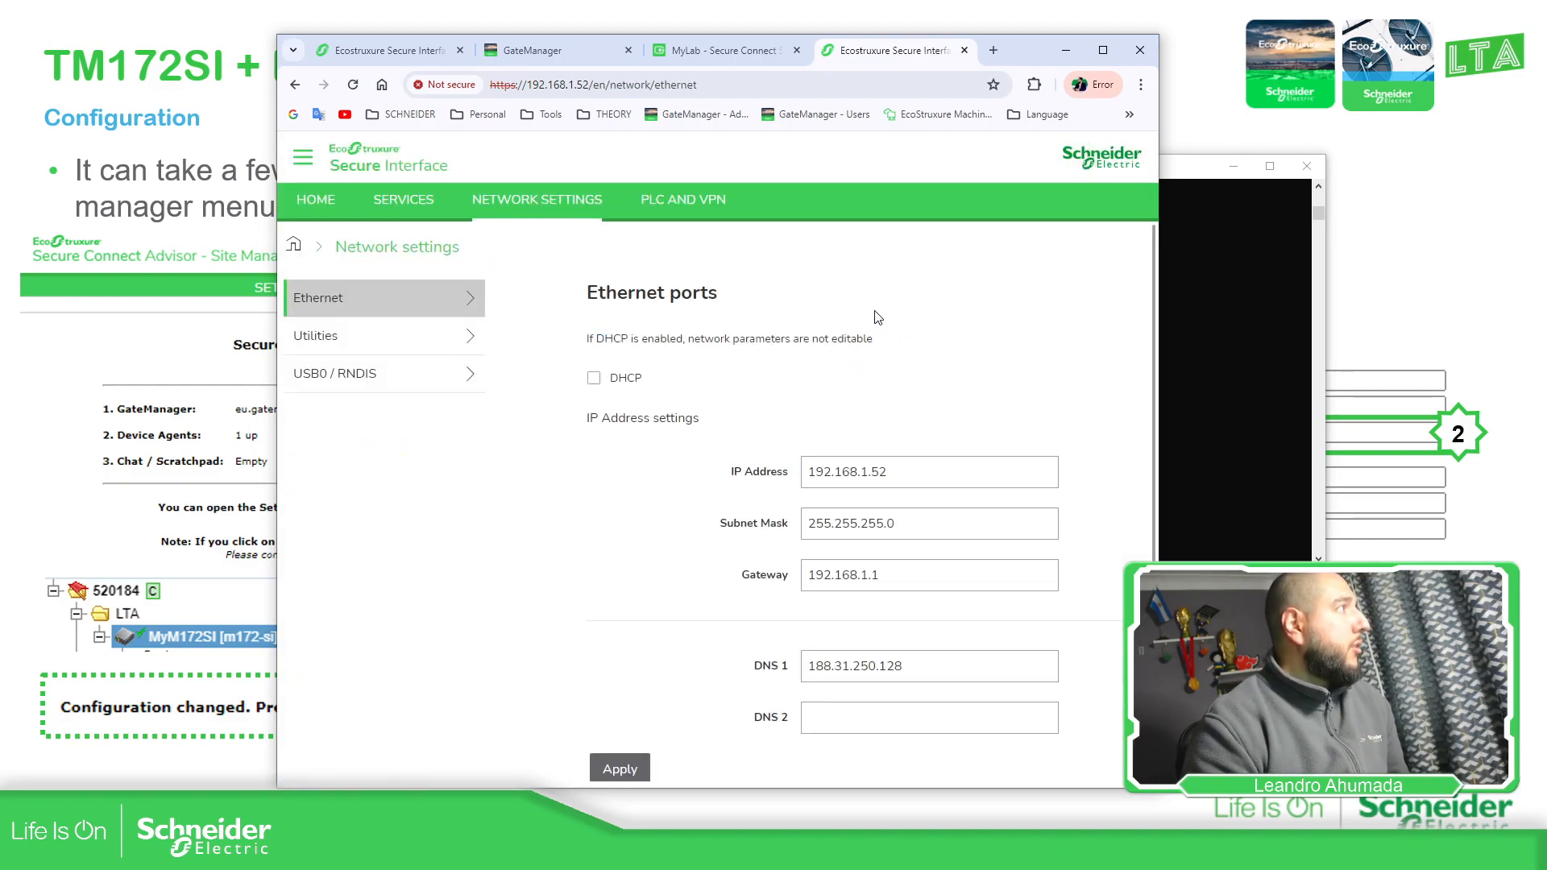
click(699, 202)
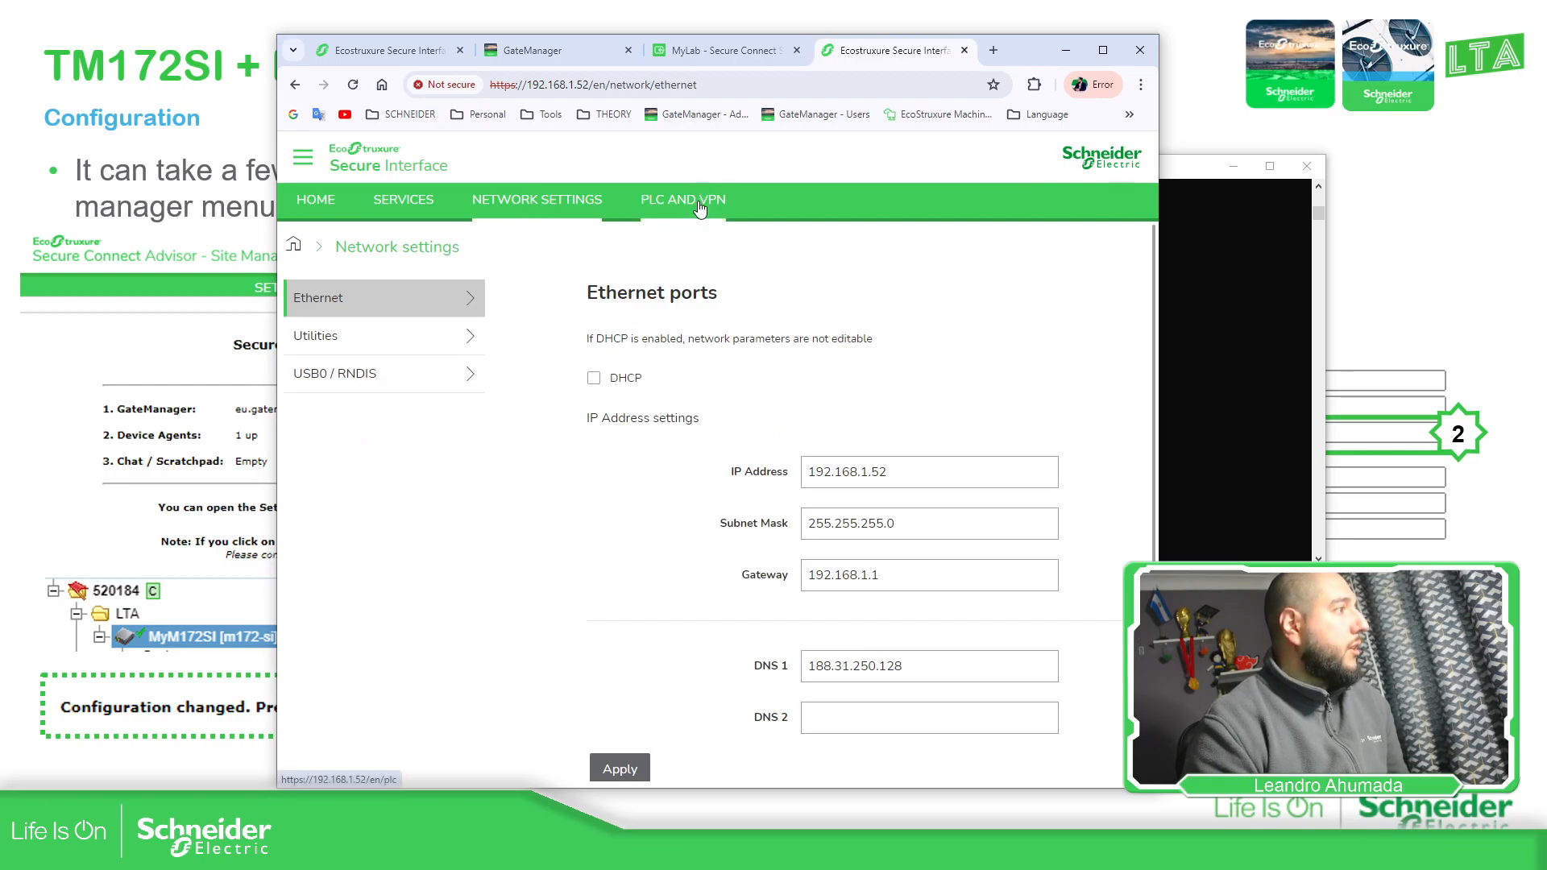
click(562, 54)
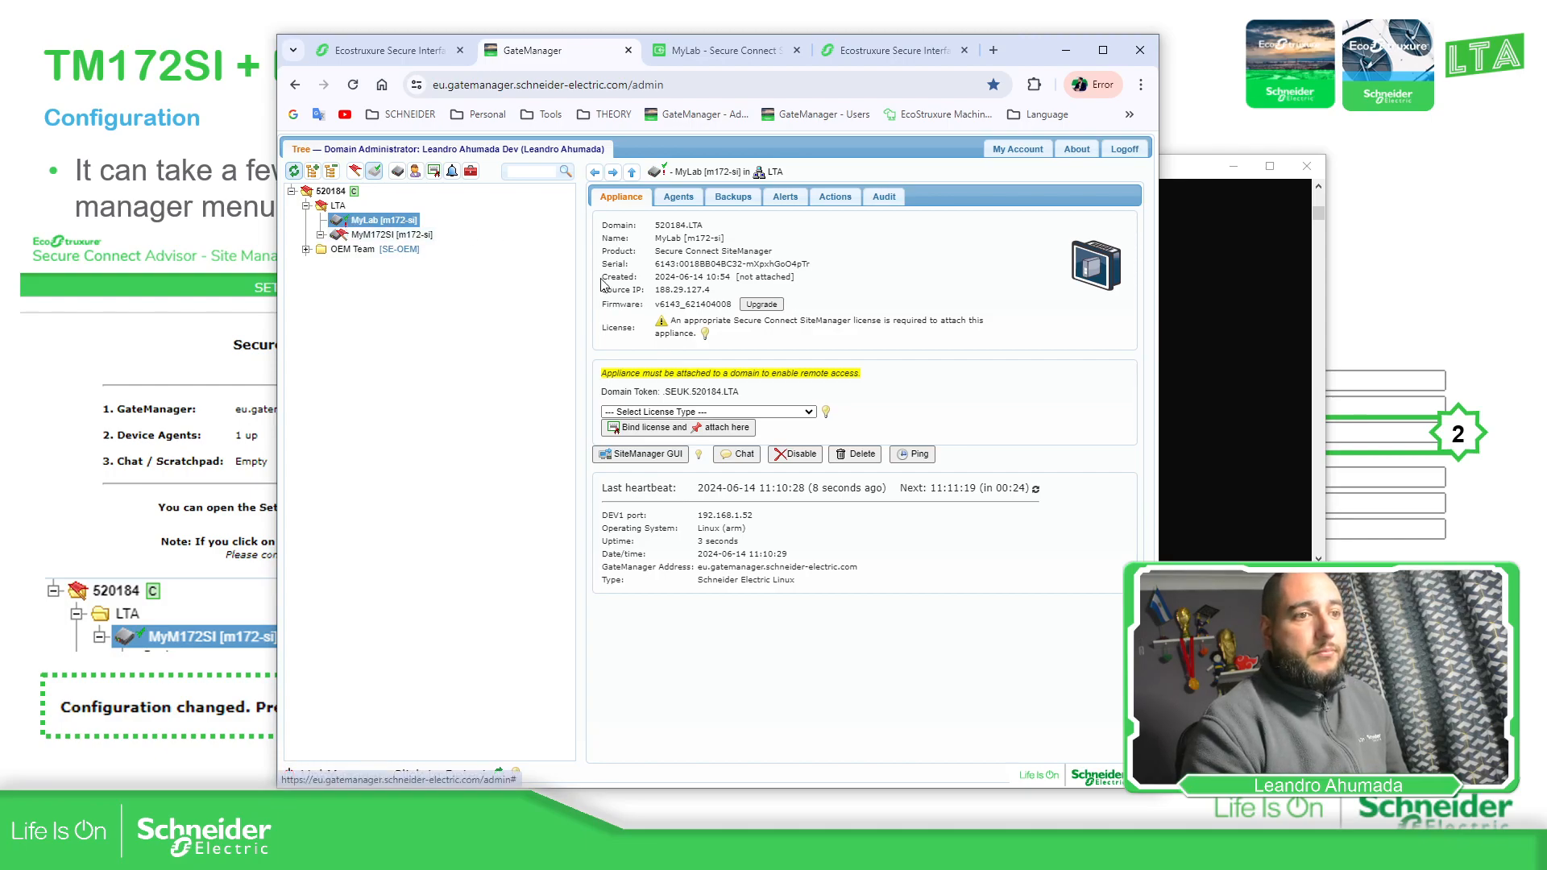
drag(756, 517, 691, 524)
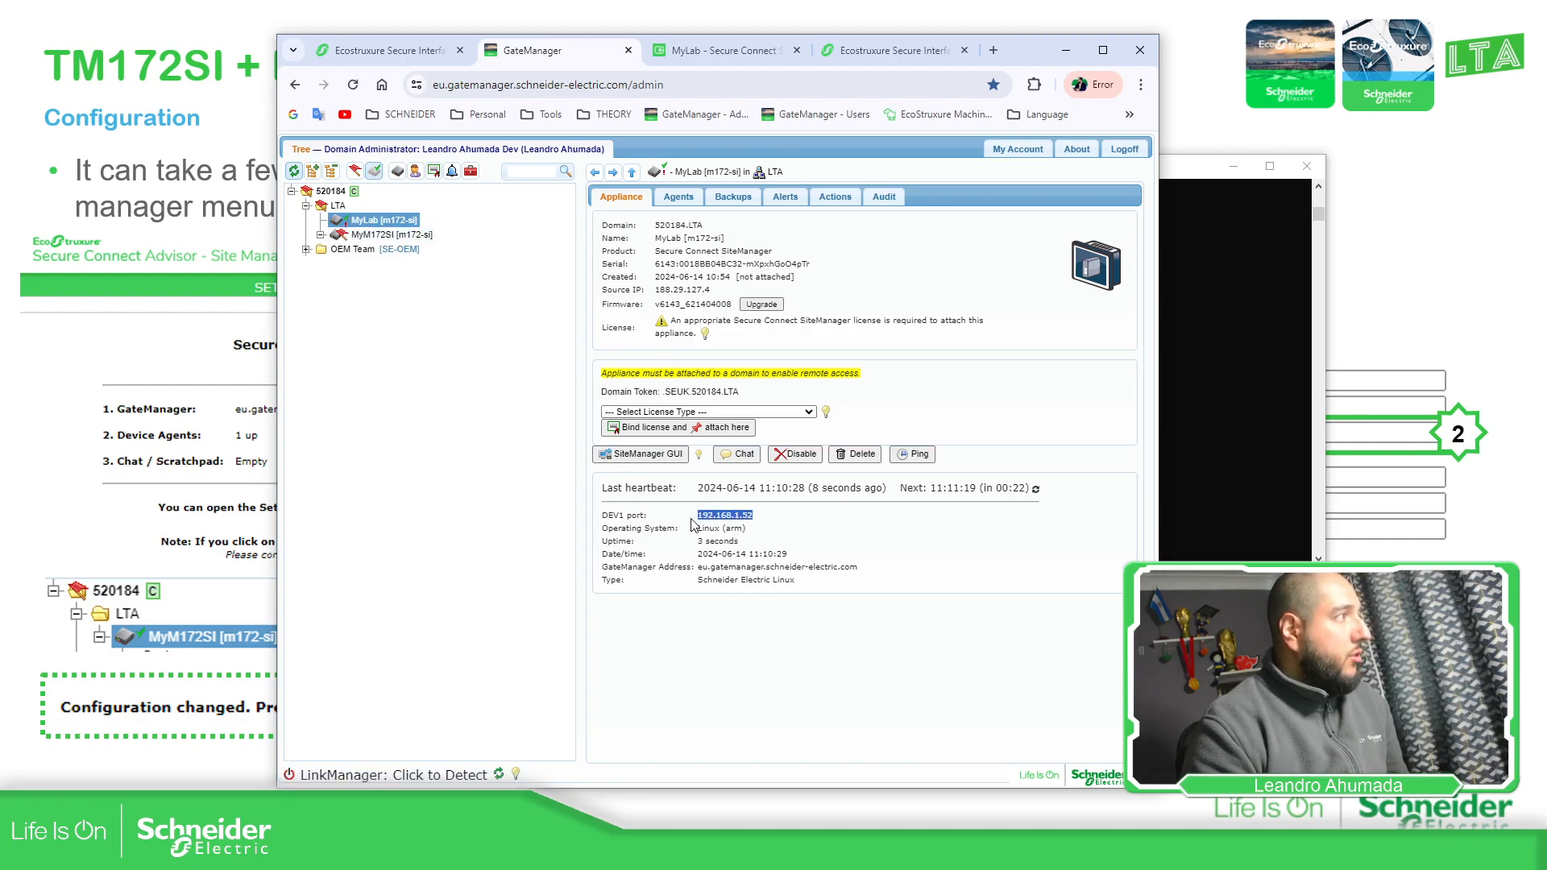
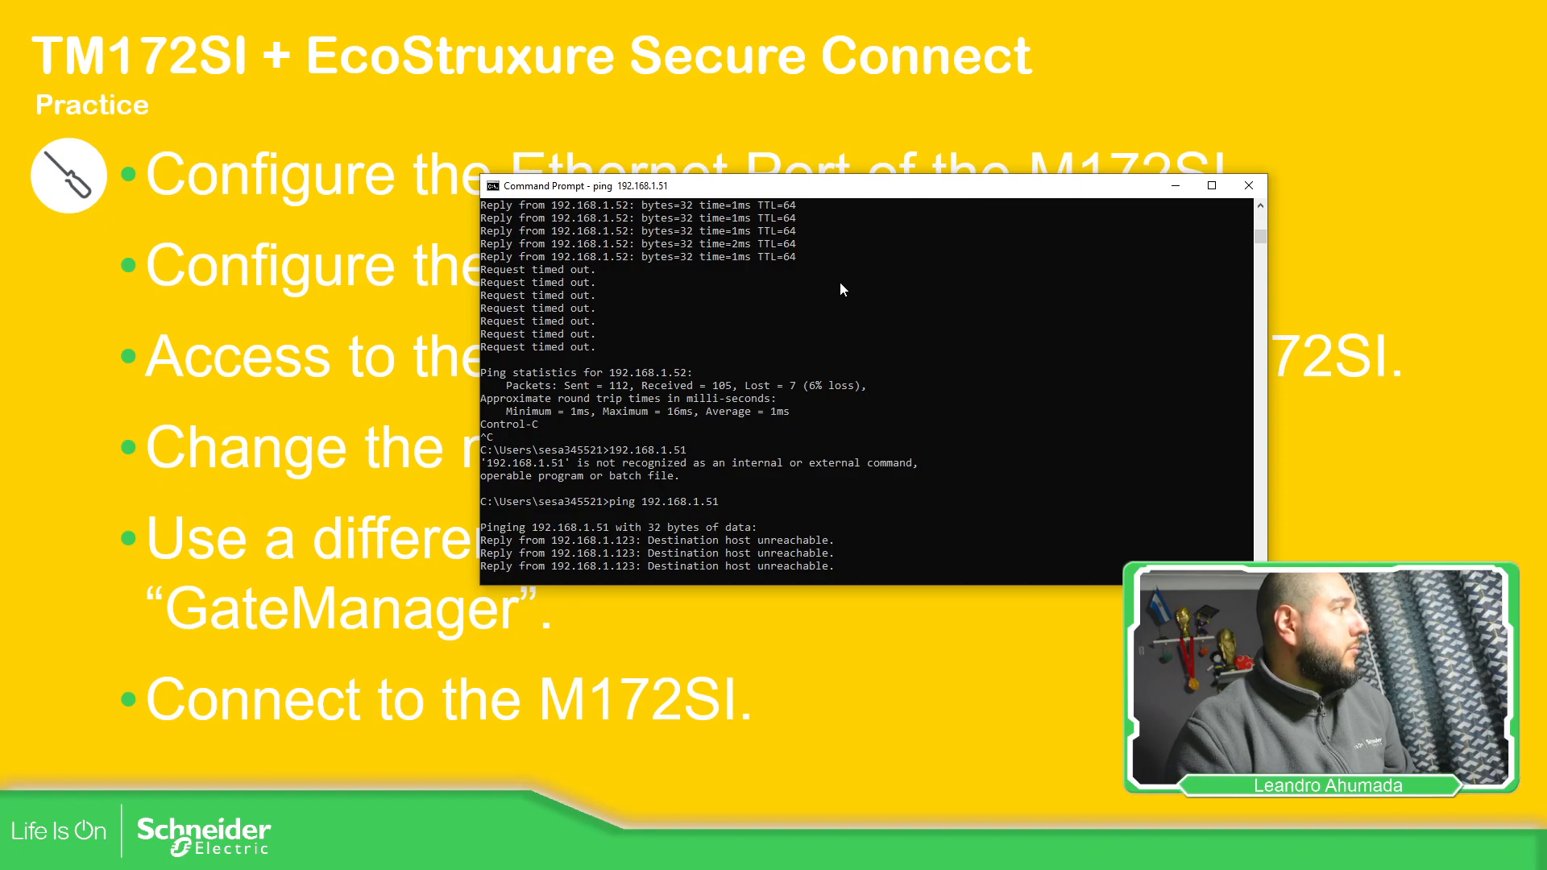
Restart the ping to 192.168.1.51 as a continuous ping with -t, then bring GateManager forward
key(Up)
text(-t)
key(Return)
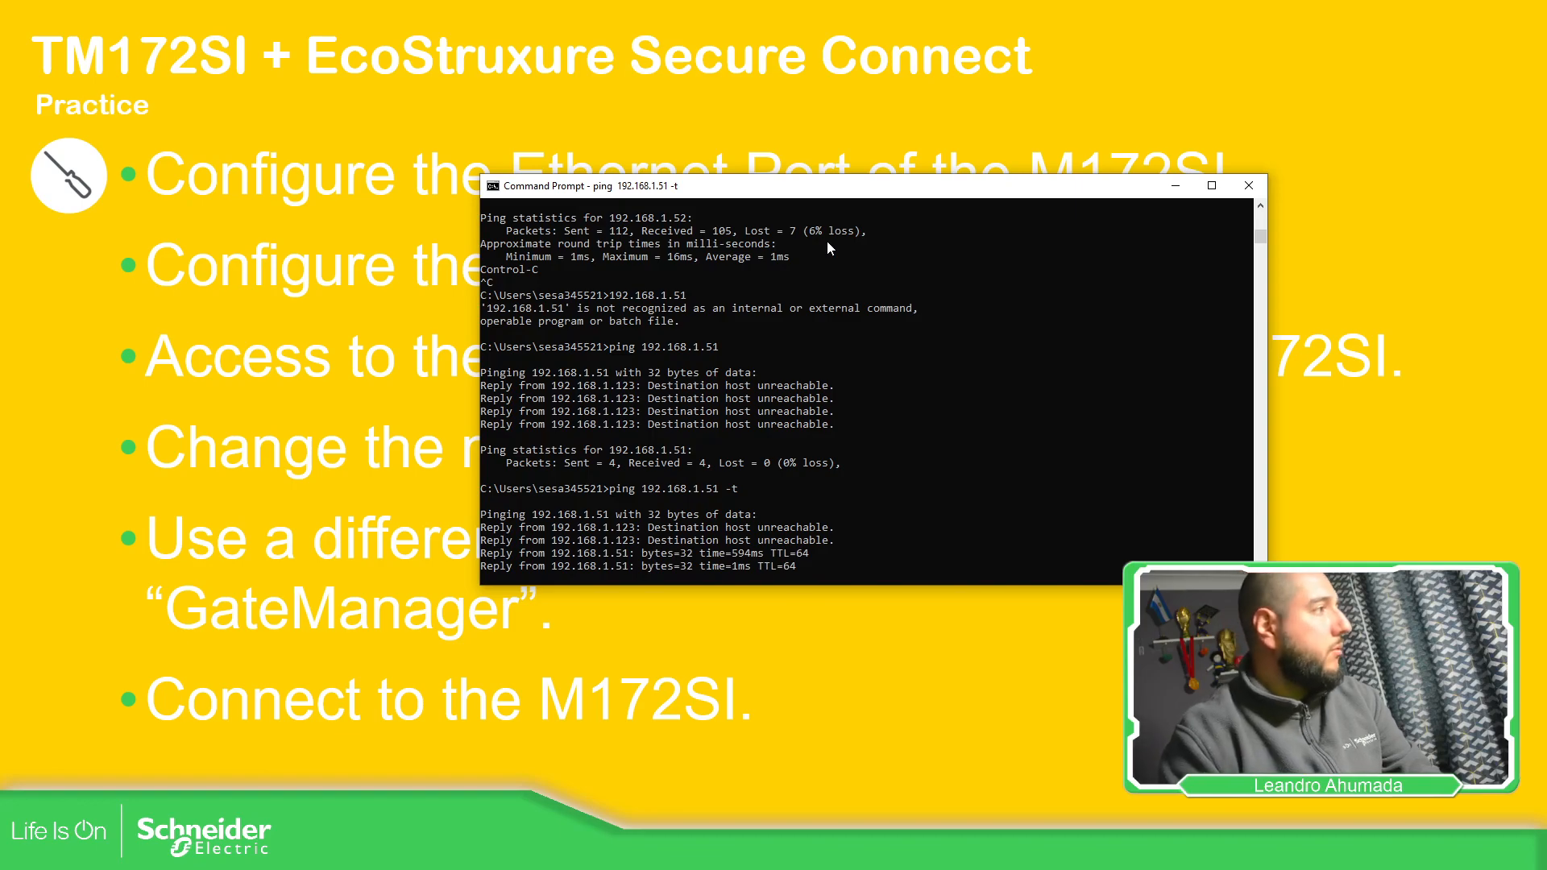
click(878, 540)
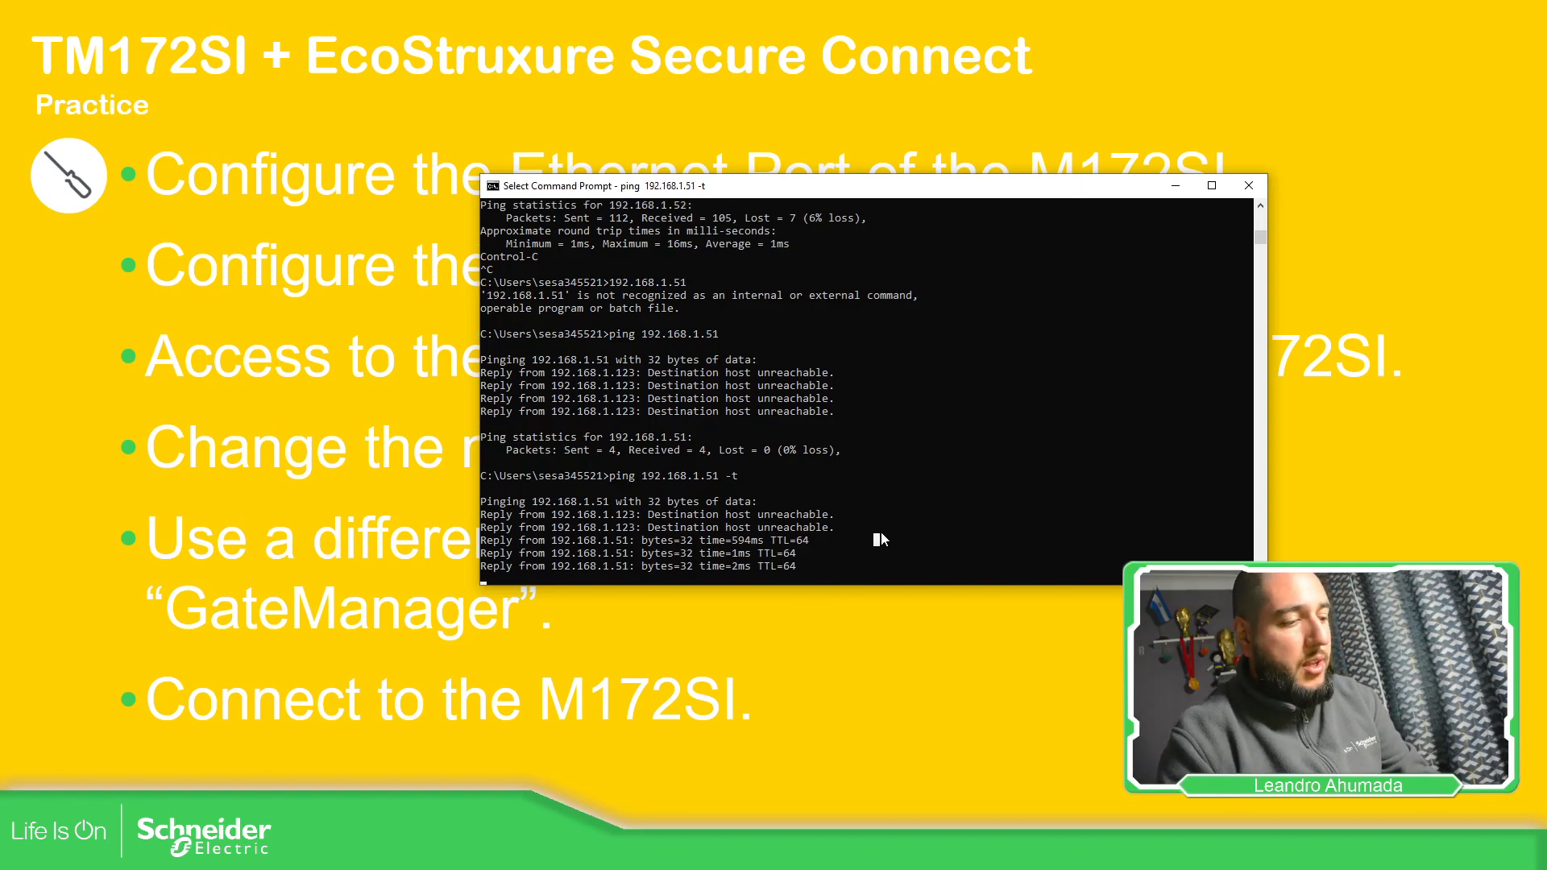
key(Escape)
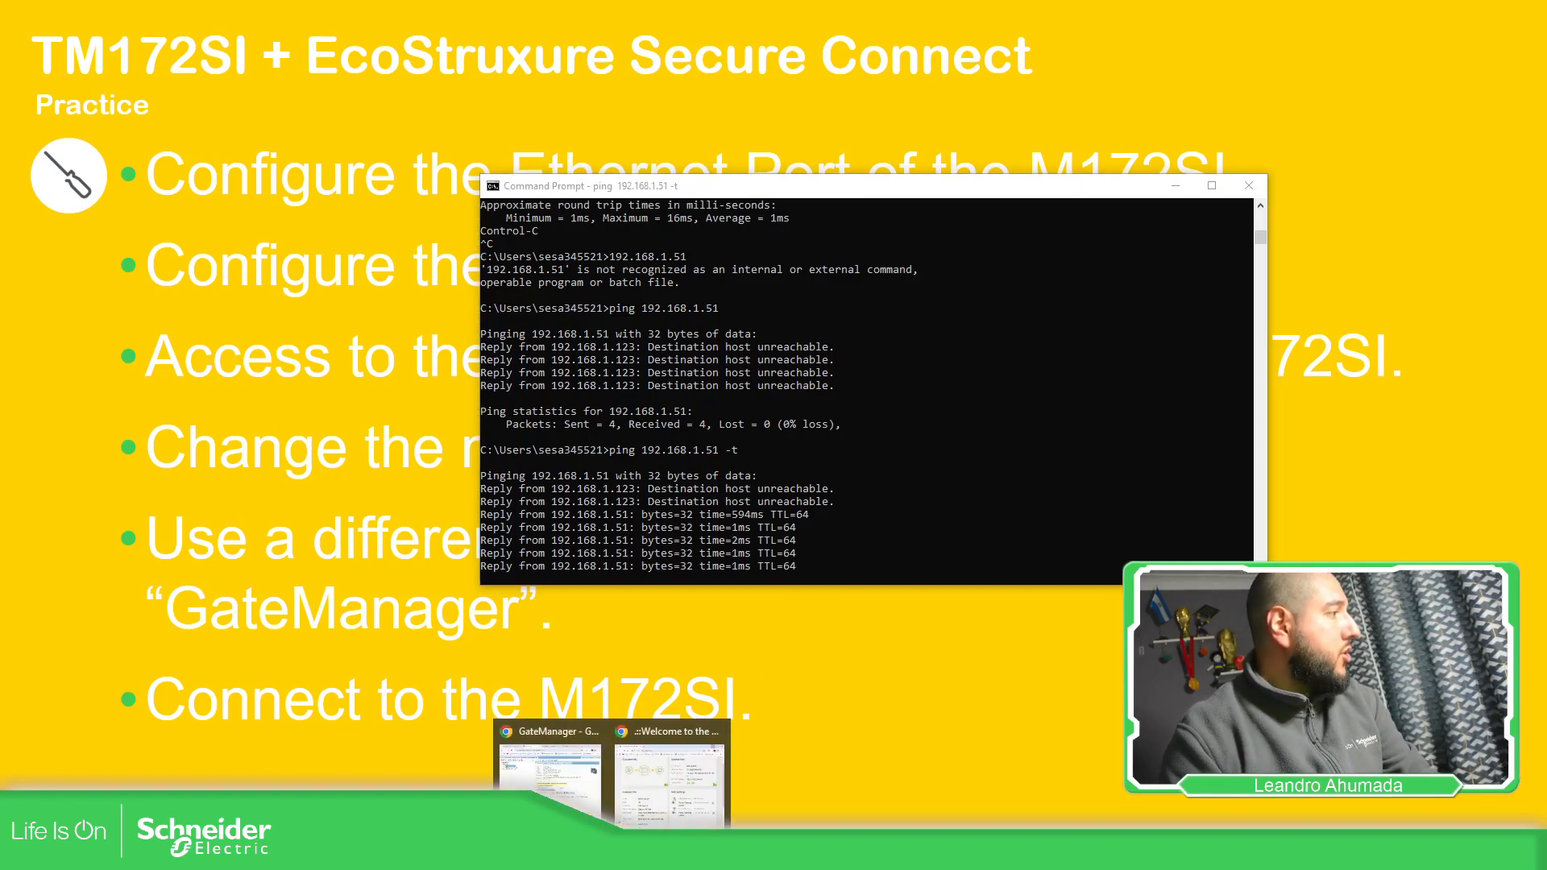
click(564, 783)
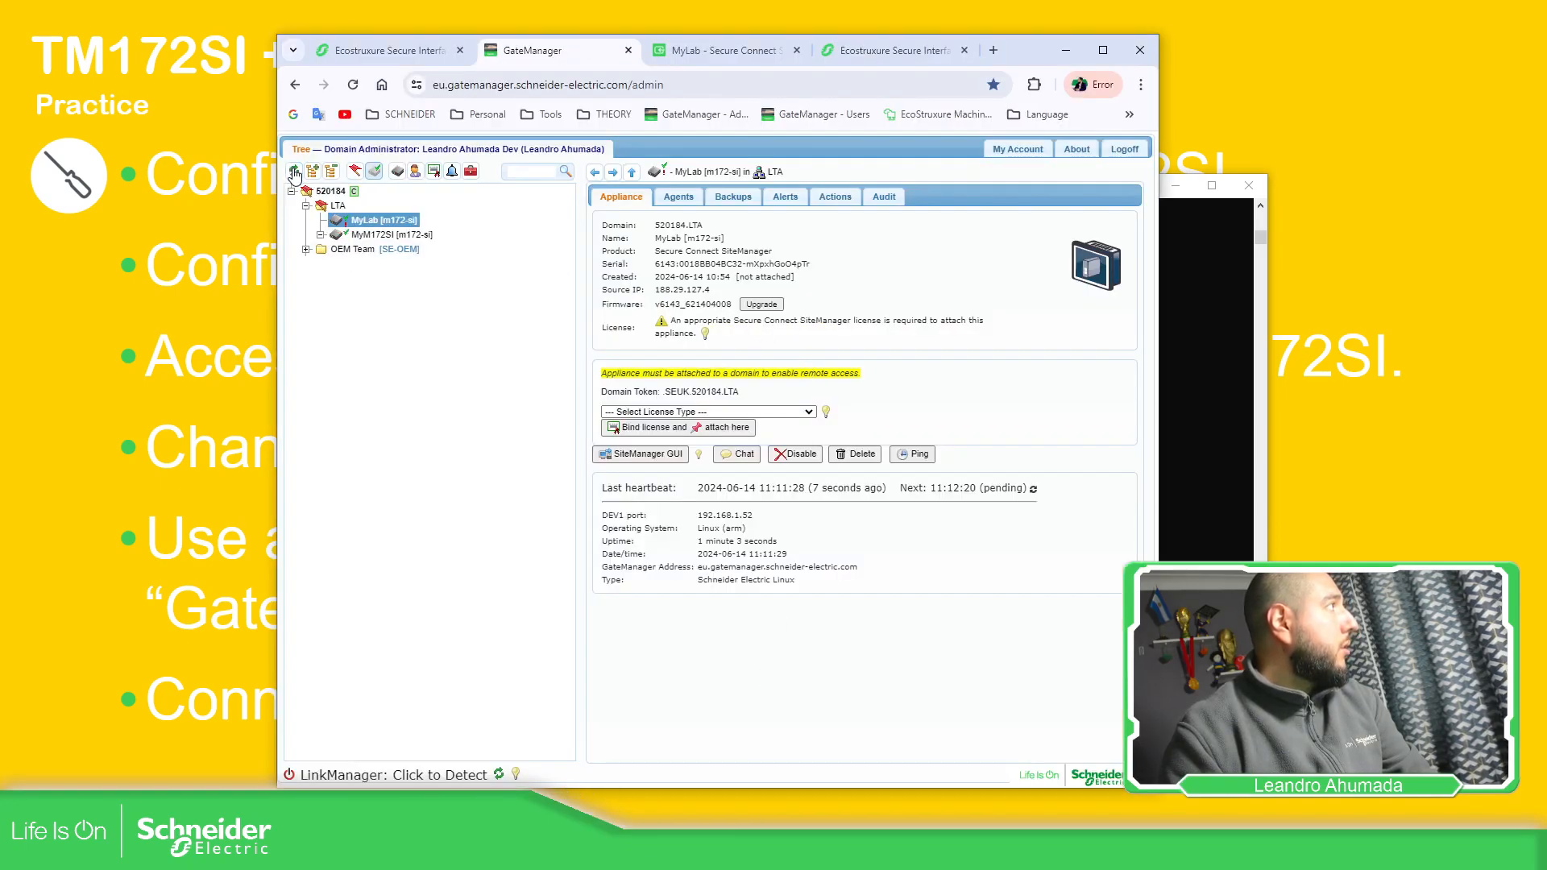
View the MyM172SI appliance details, then check the running ping to 192.168.1.51
click(379, 234)
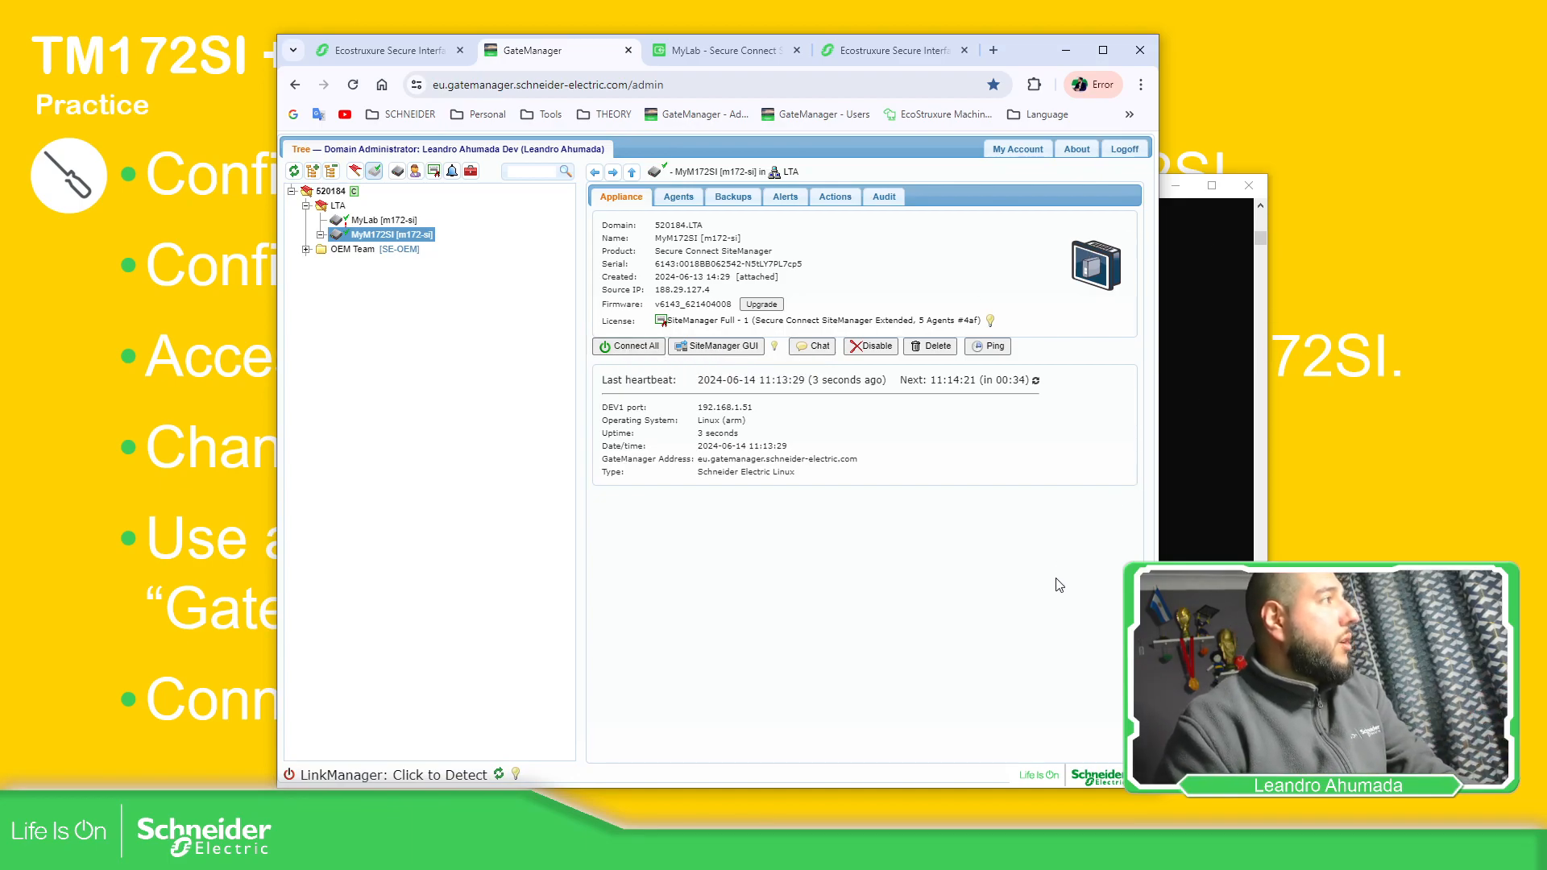
click(1201, 482)
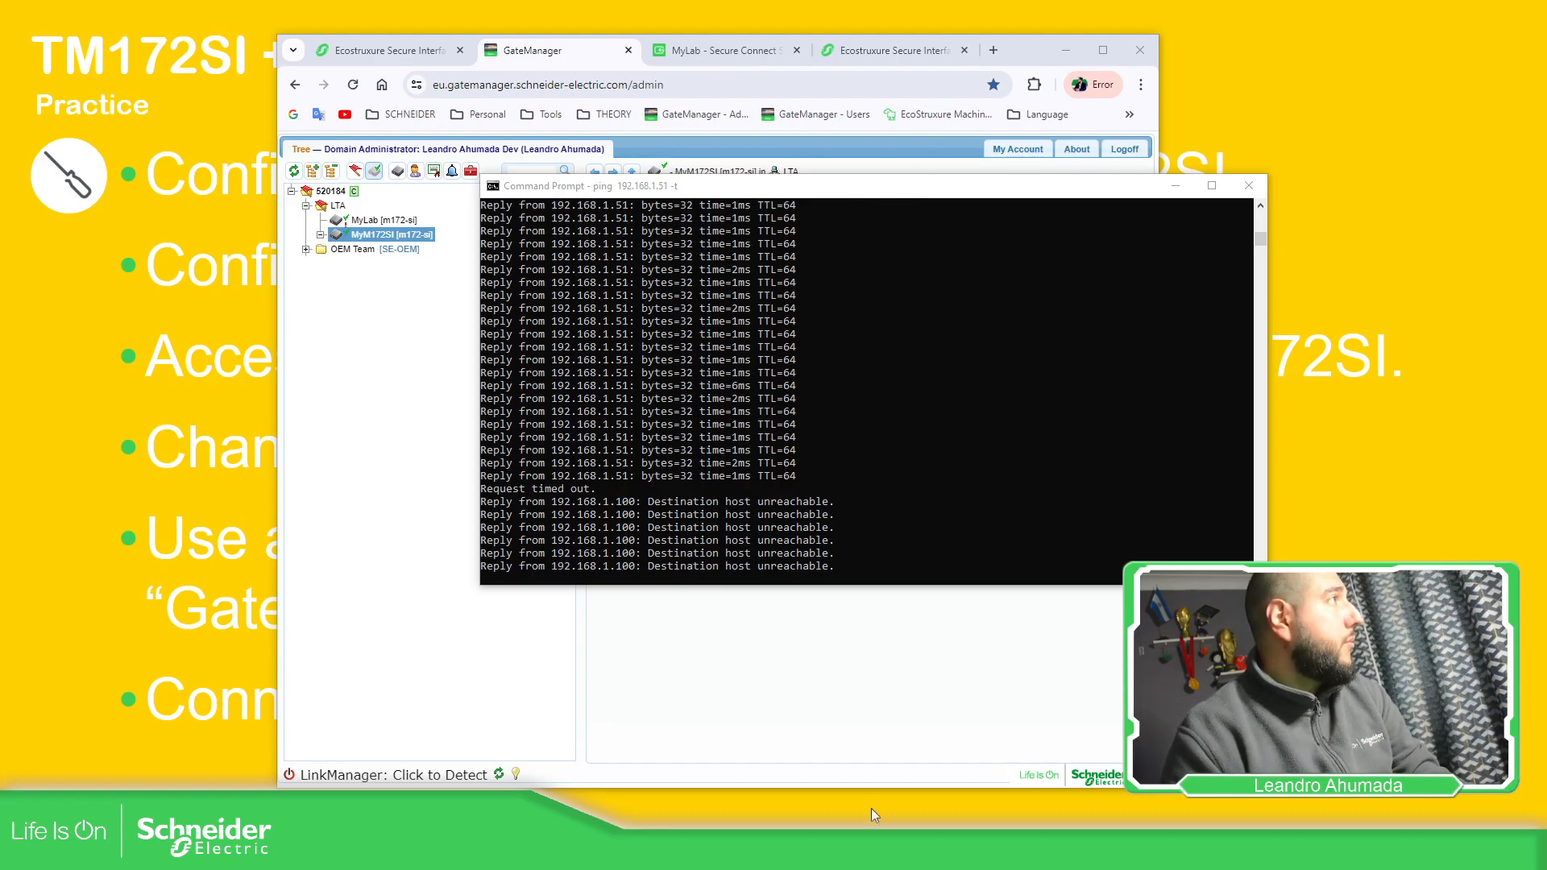
Close the extra MyLab and Ecostruxure browser tabs and reload the GateManager admin page
click(699, 103)
click(797, 50)
click(797, 50)
click(484, 50)
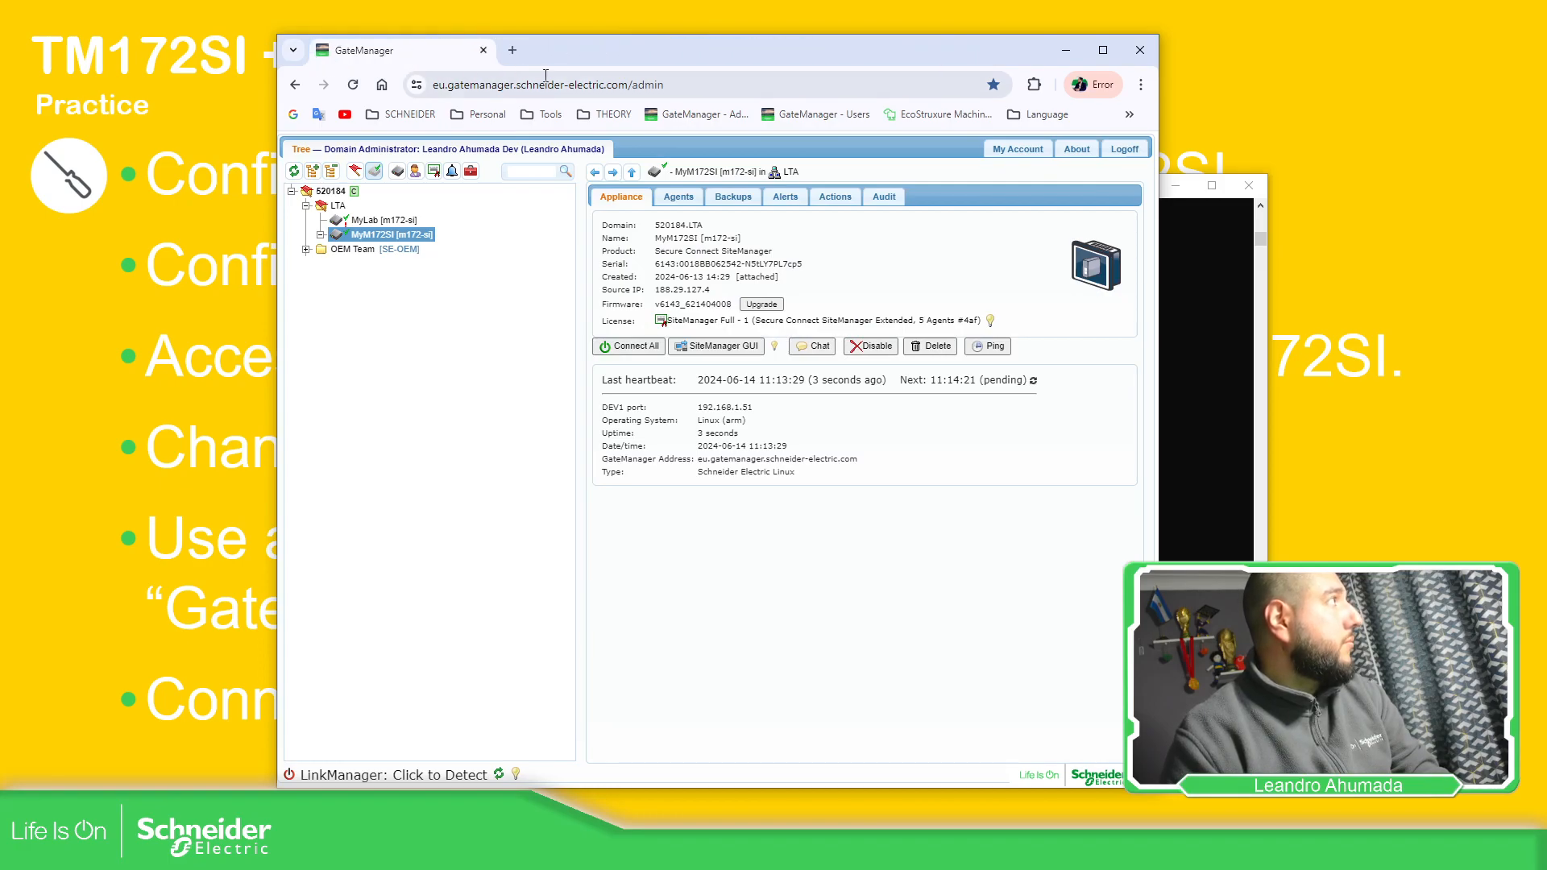
click(656, 85)
key(Return)
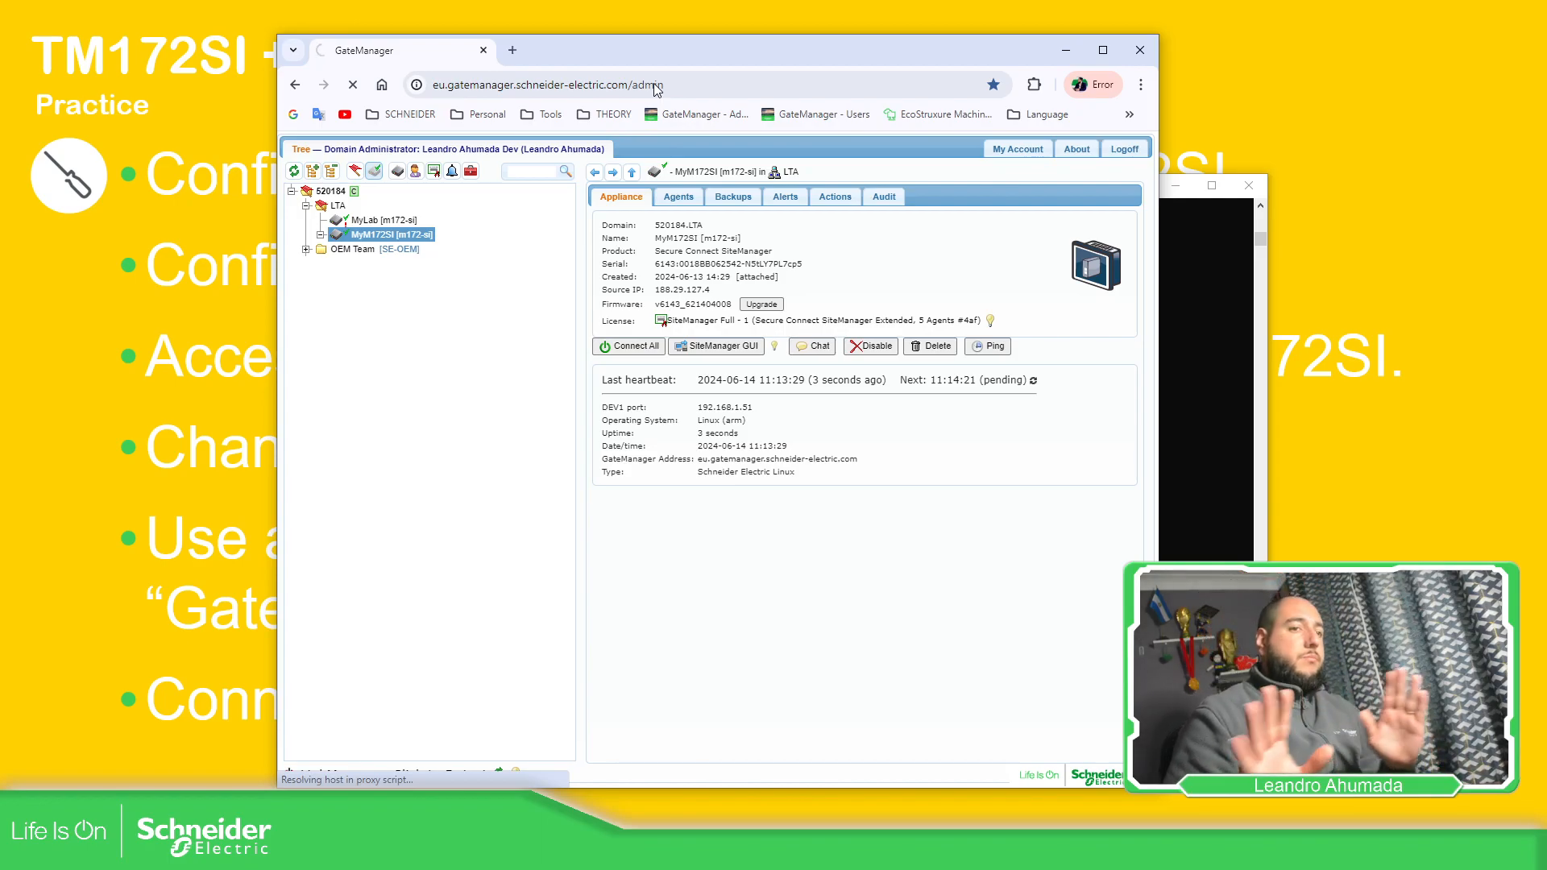
Move the failing 192.168.1.51 ping window aside and open a new browser tab
click(1230, 411)
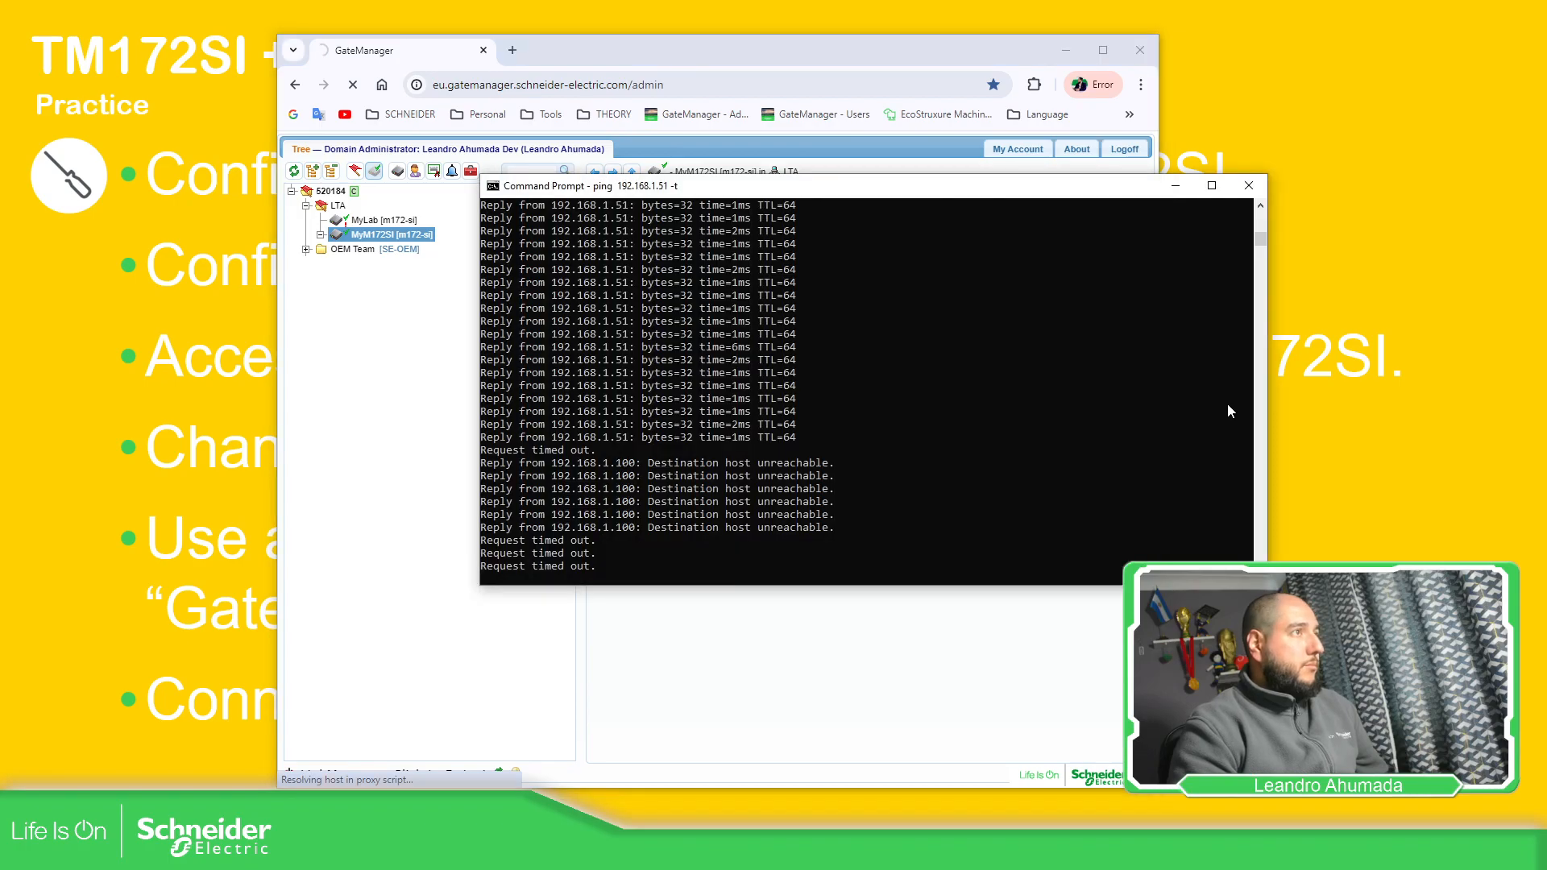
drag(802, 195, 1029, 253)
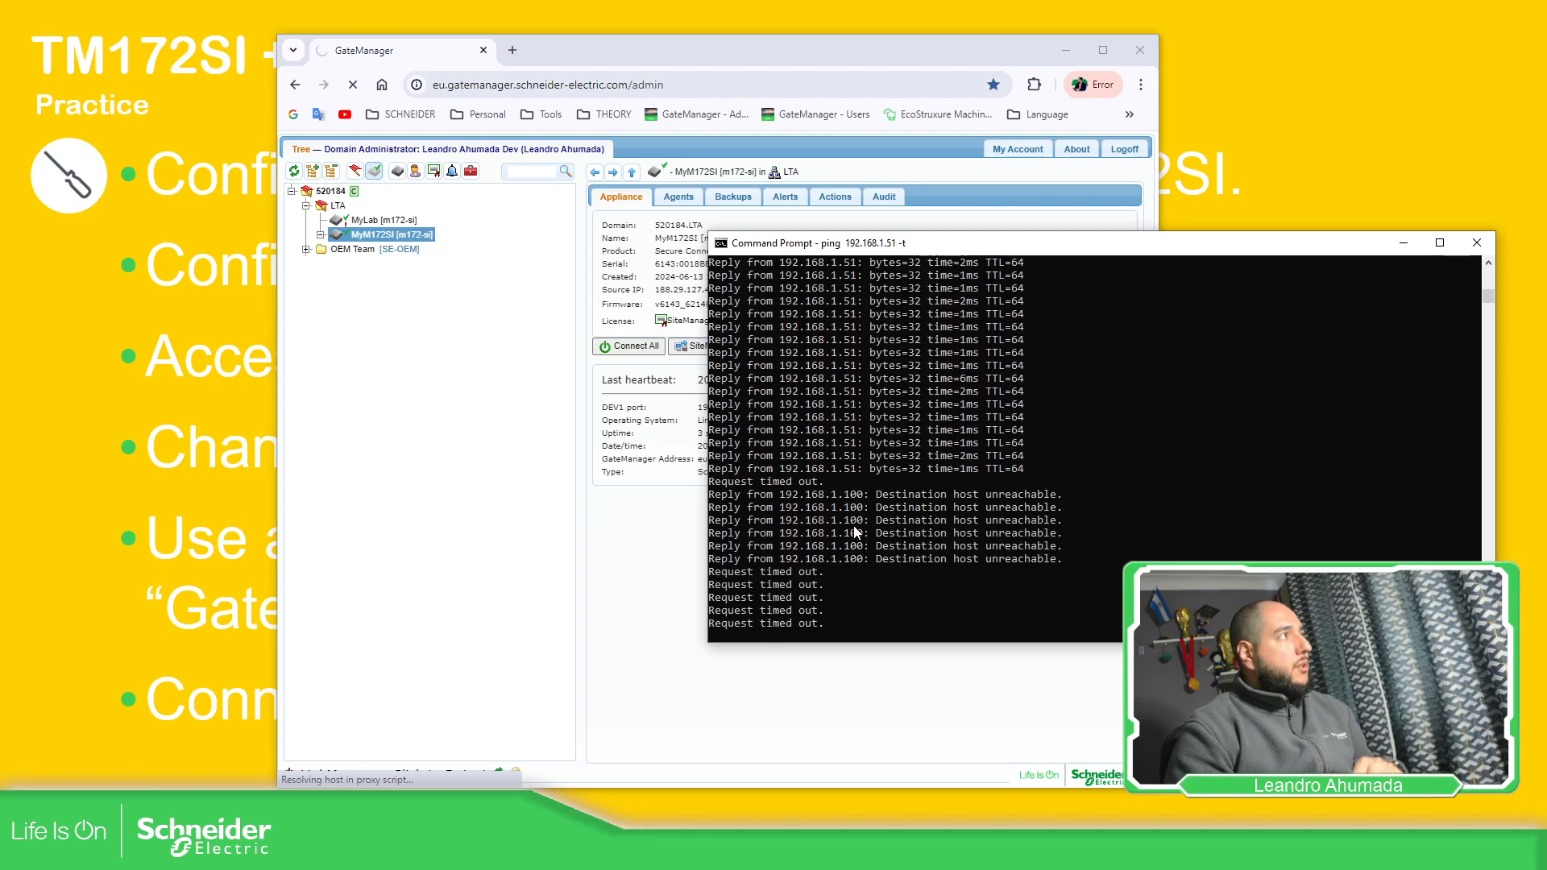
click(513, 50)
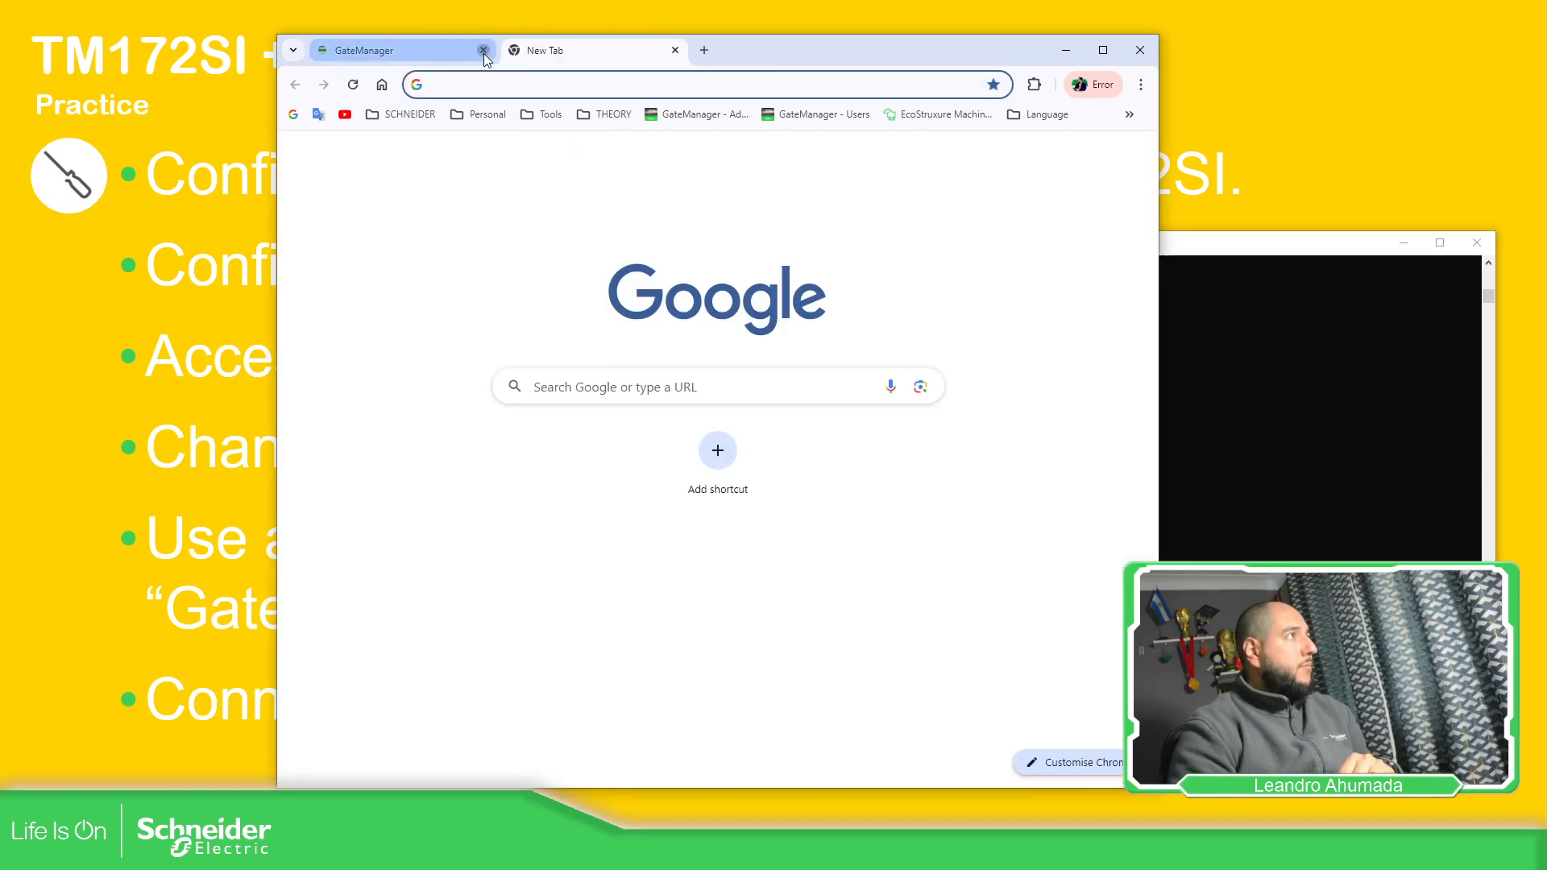
Reopen the GateManager - Admin bookmark in a single tab, reload it, and resize the window
click(484, 52)
click(674, 111)
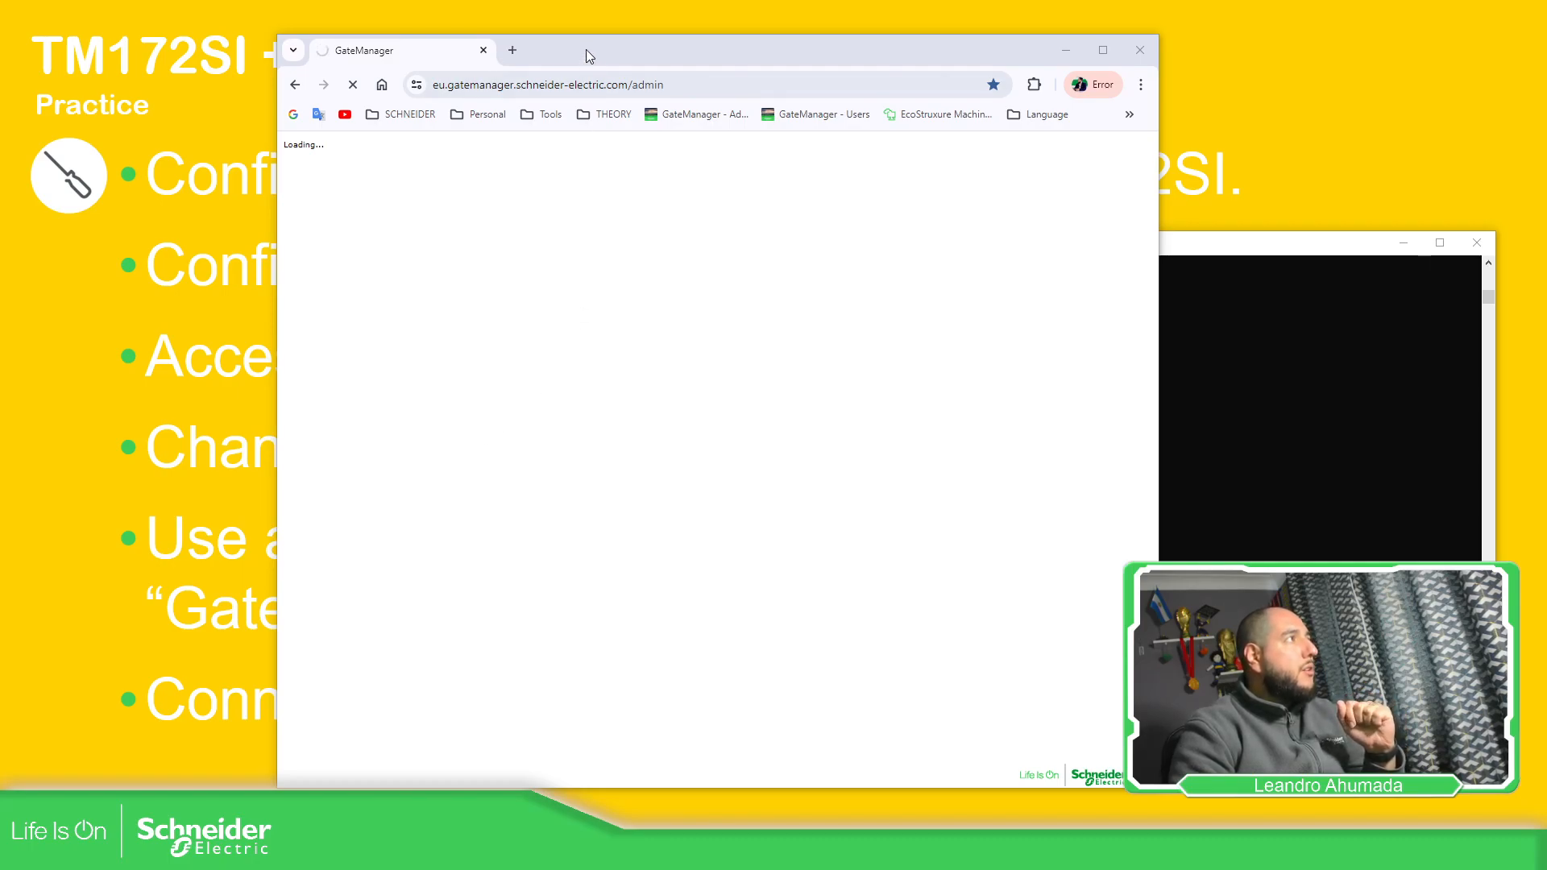
drag(606, 46, 535, 42)
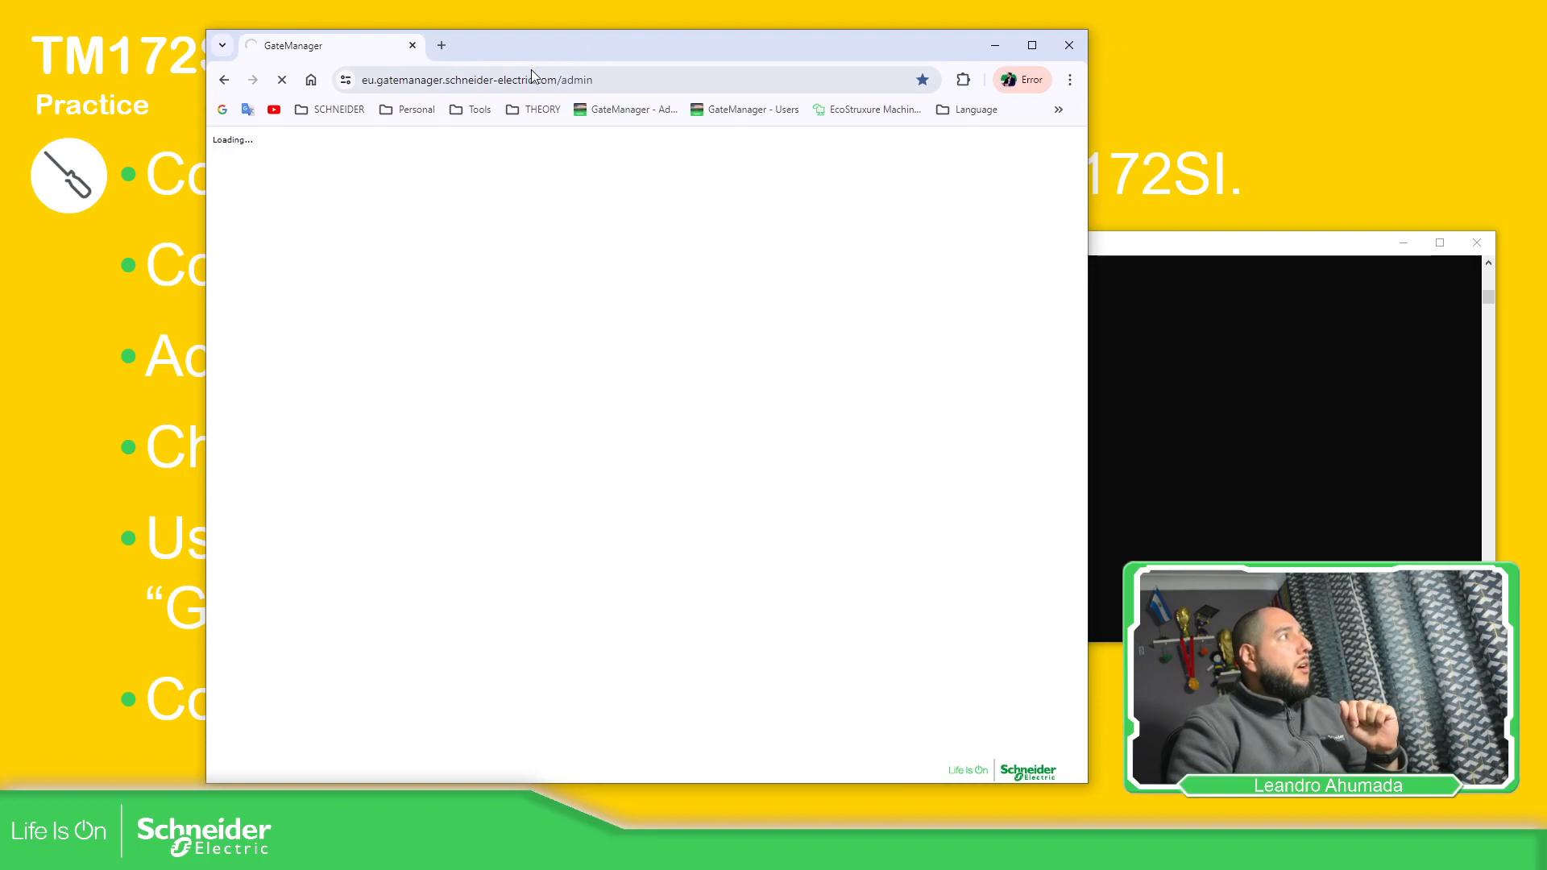
click(604, 75)
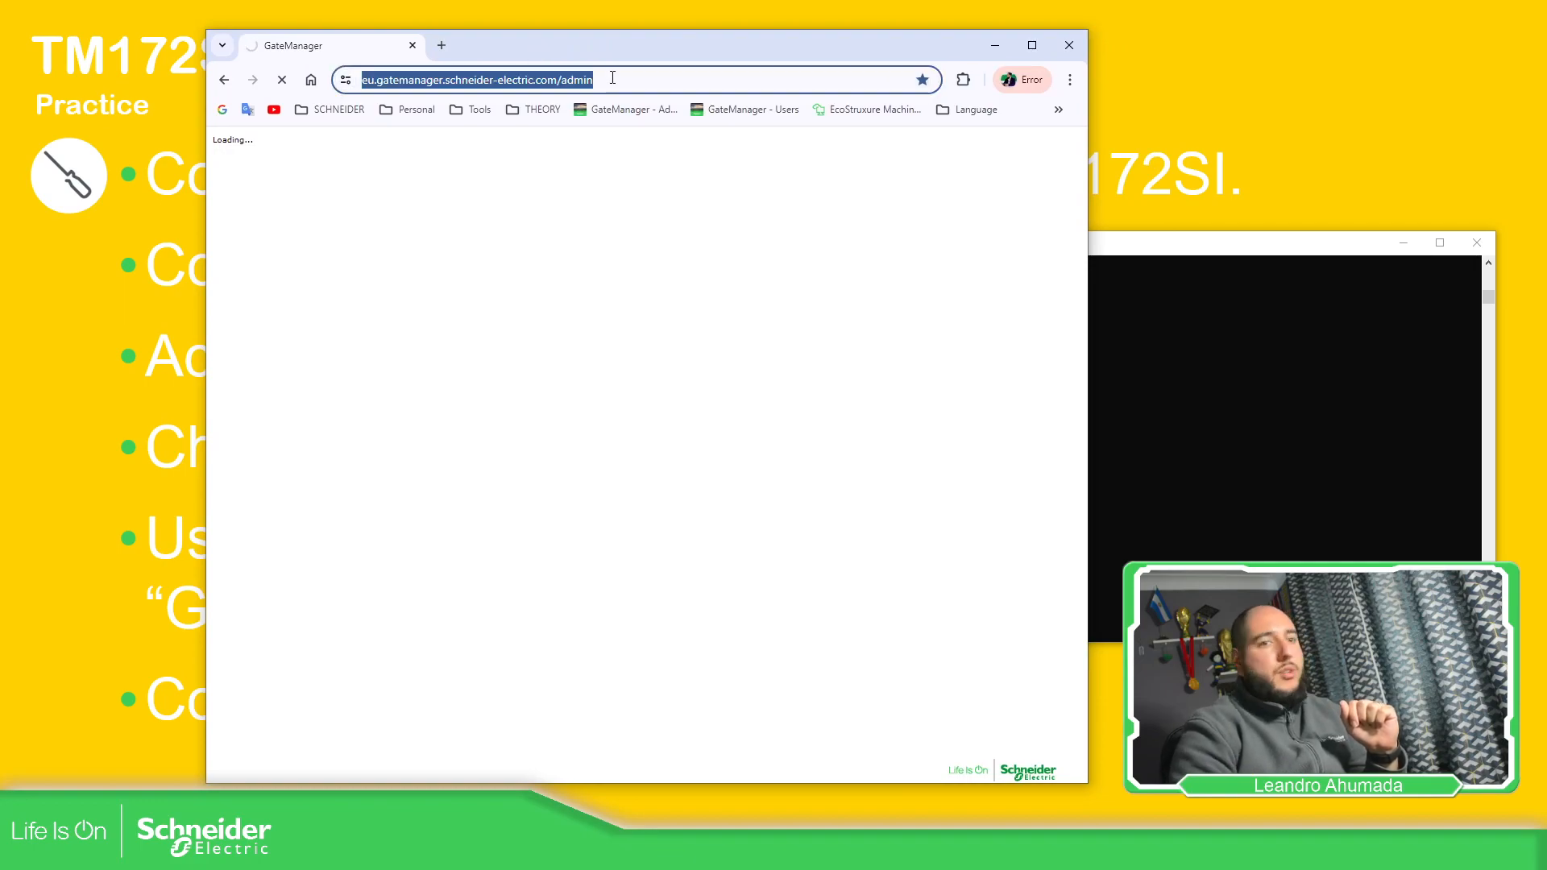
key(Return)
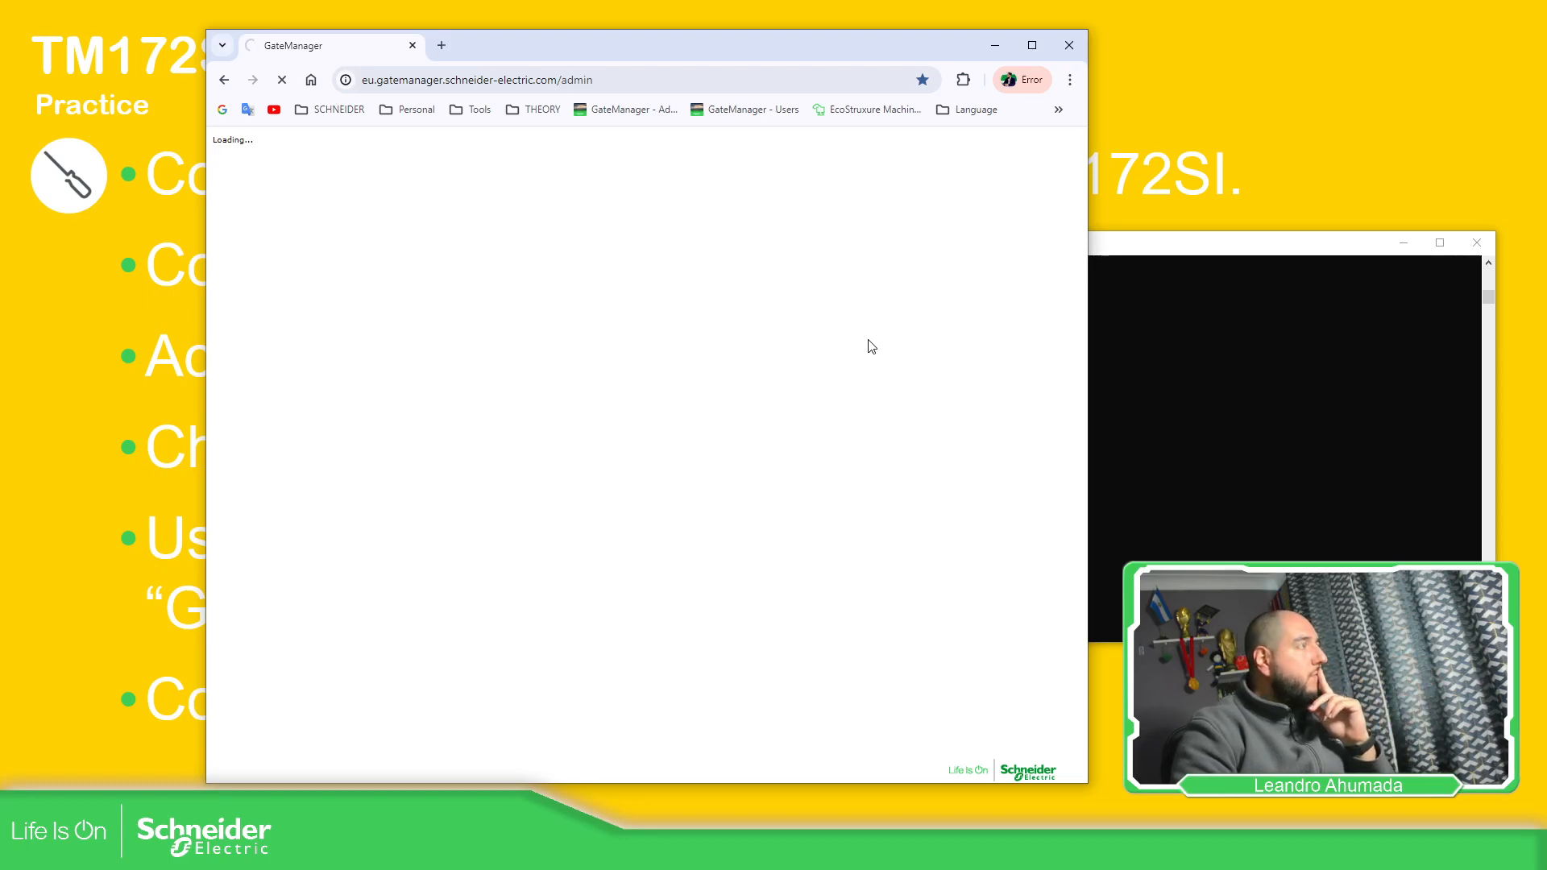
drag(849, 30, 850, 111)
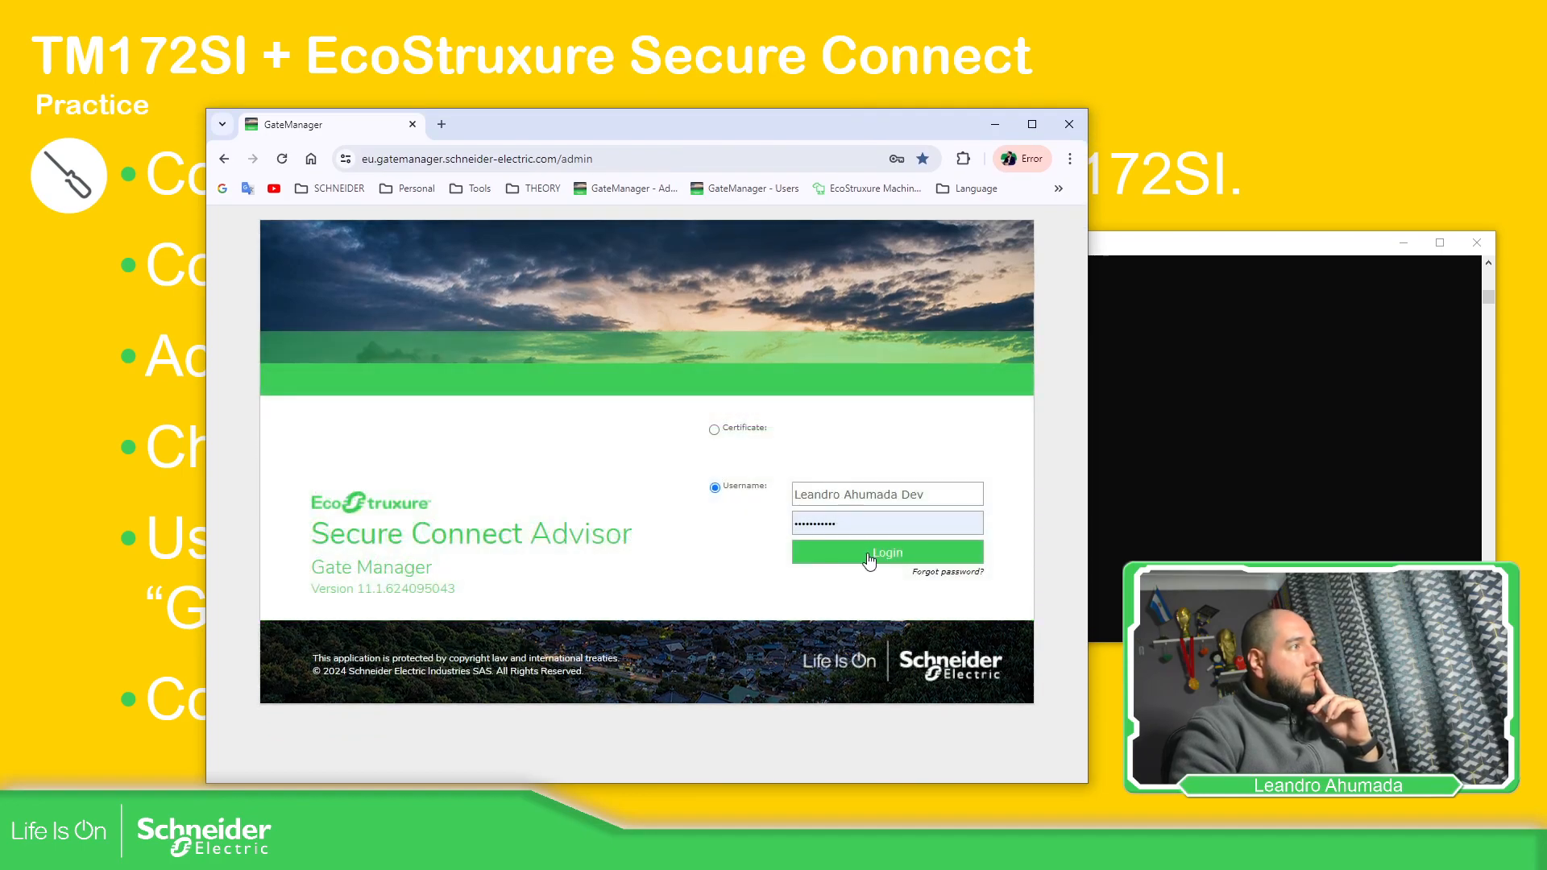
Log in to the GateManager portal and arrange the browser and ping windows side by side
click(868, 556)
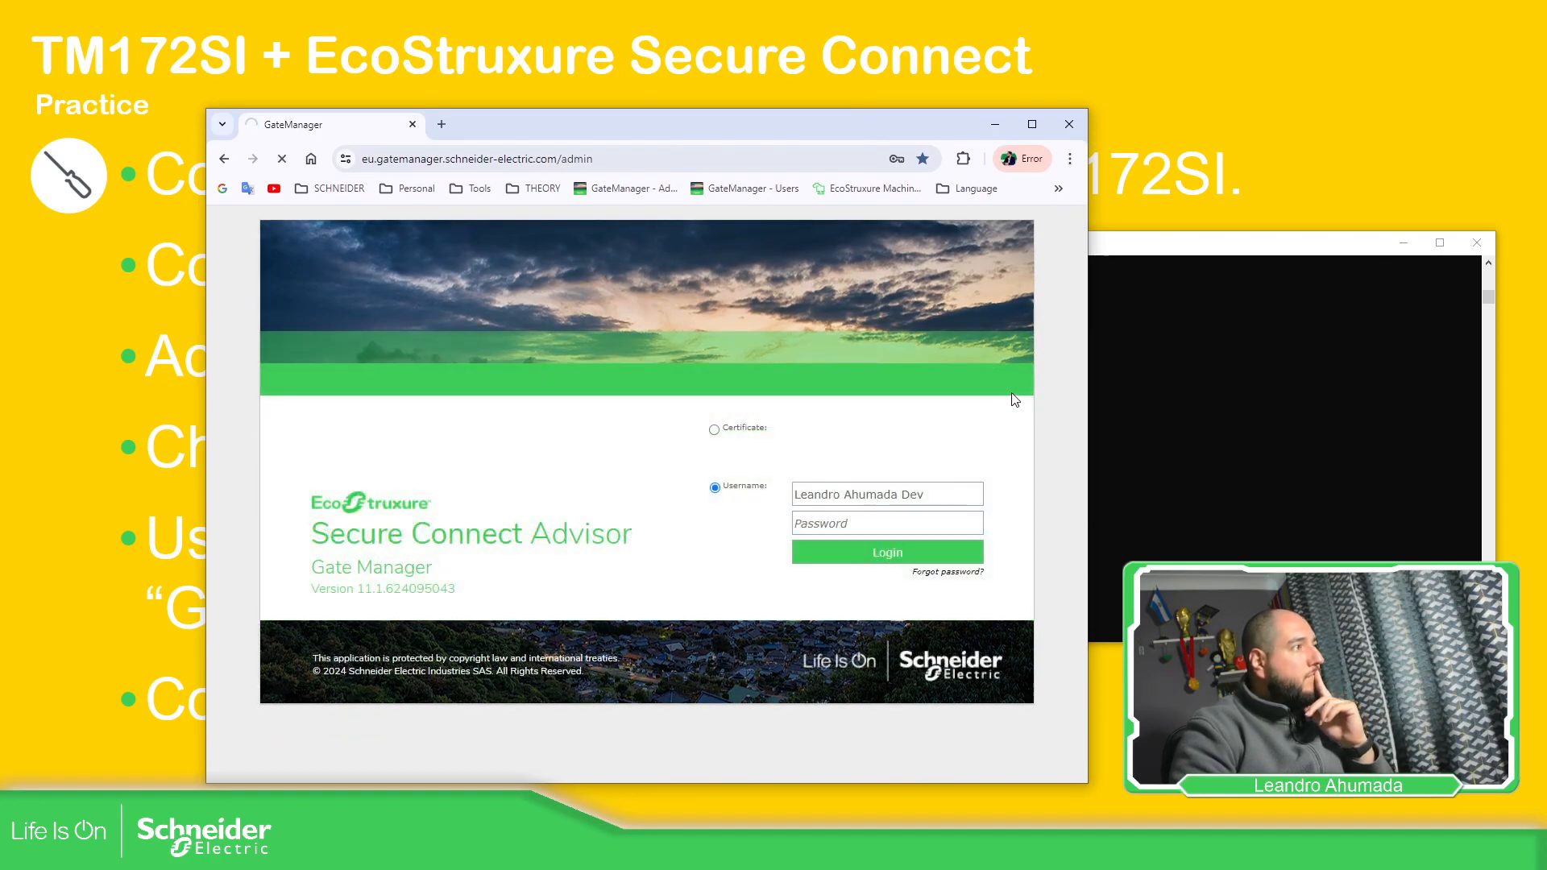
click(1190, 279)
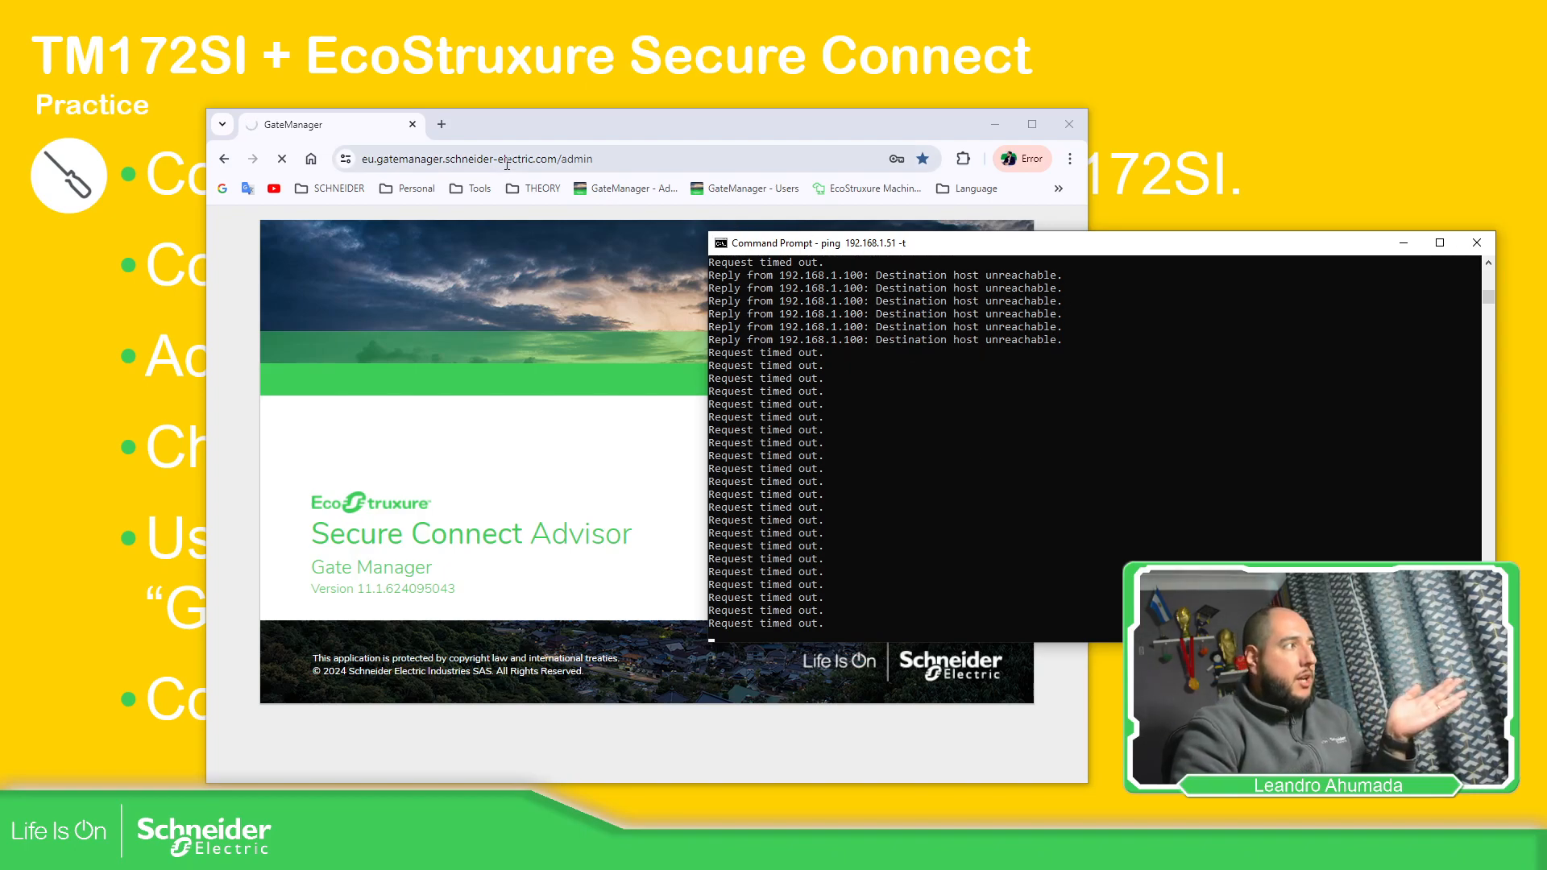
drag(626, 135, 494, 111)
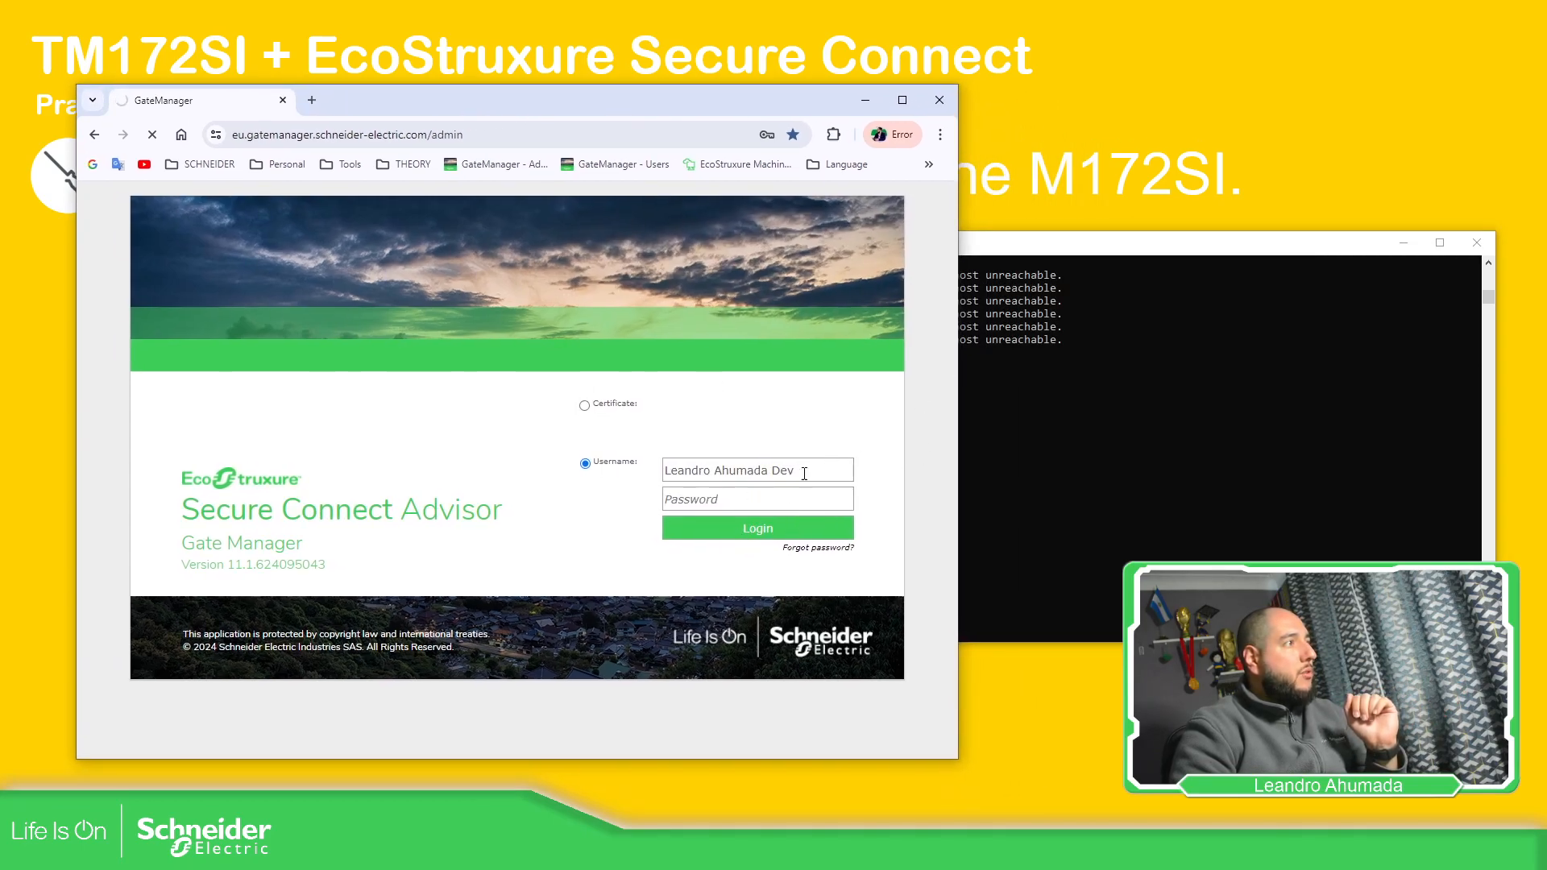
click(1025, 264)
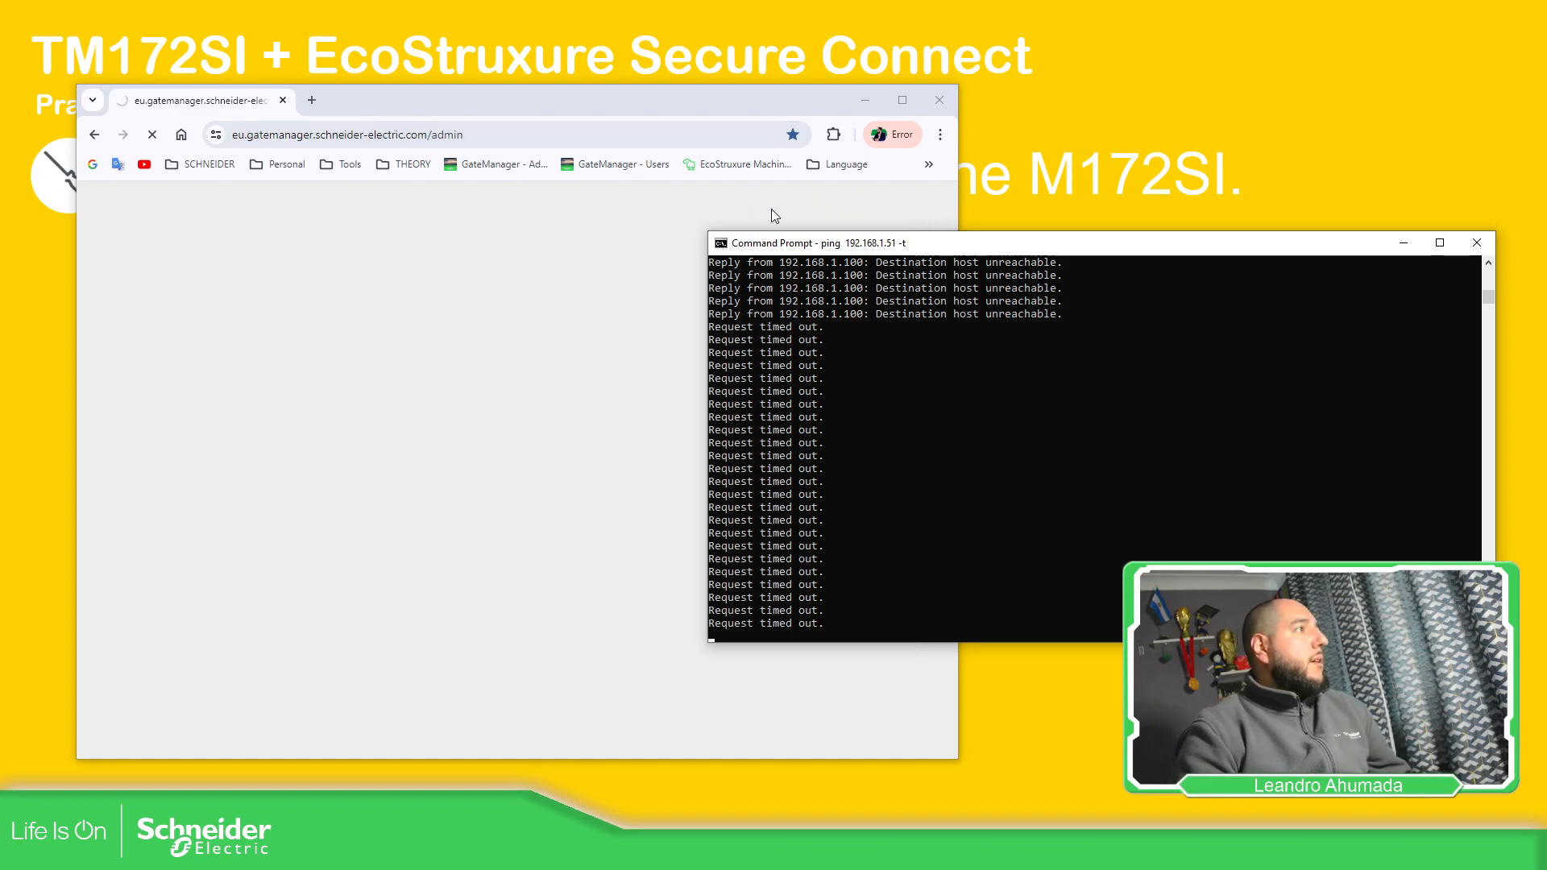
mouse_move(798, 251)
mouse_down()
mouse_move(870, 246)
mouse_move(816, 233)
mouse_up()
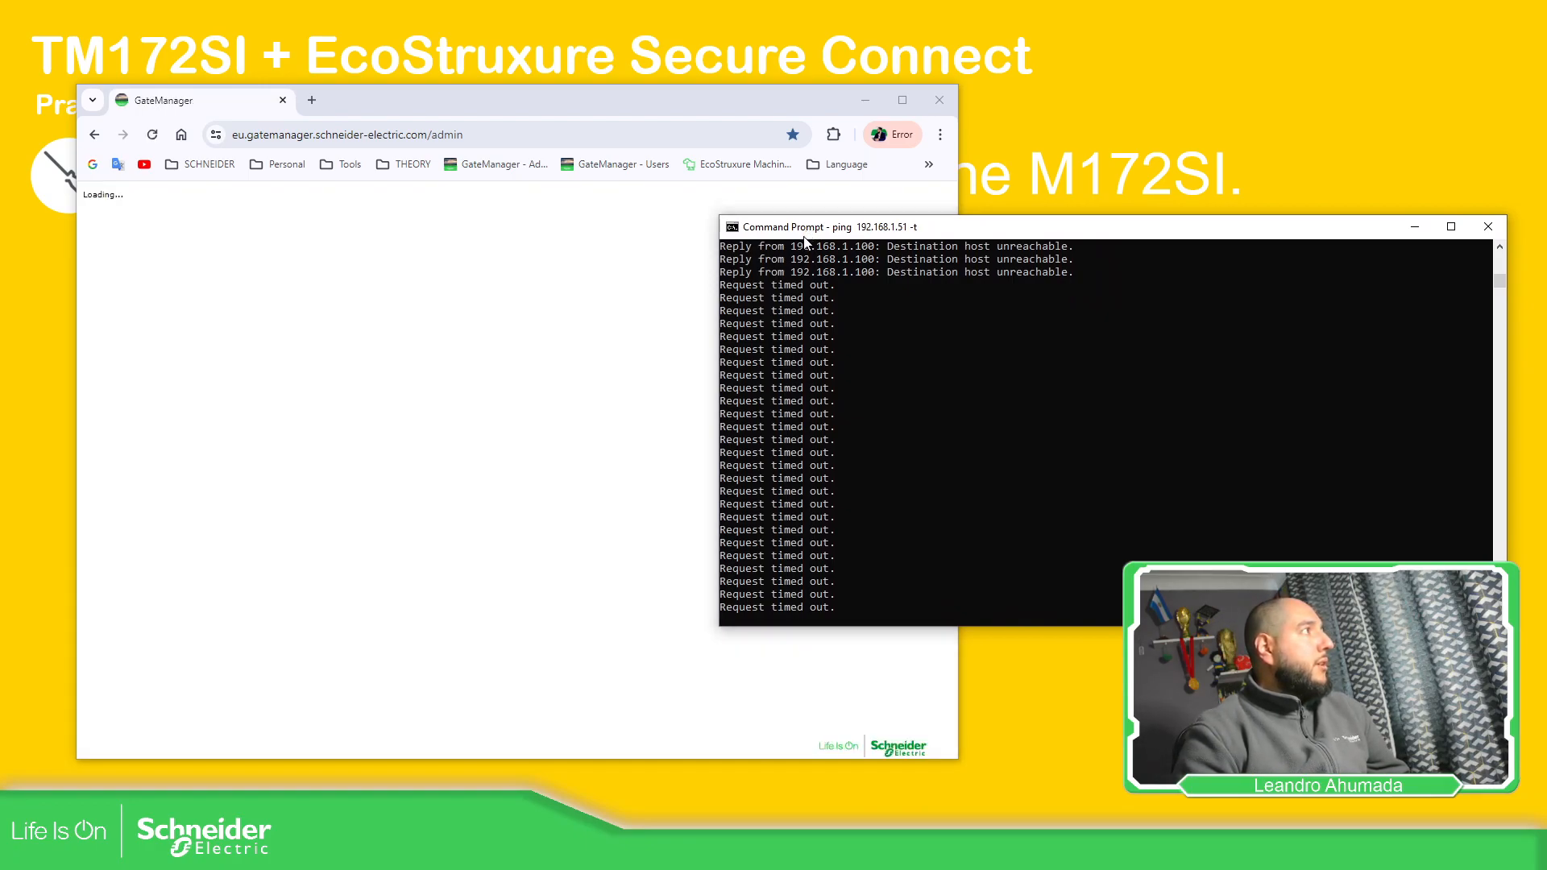
drag(841, 237, 869, 249)
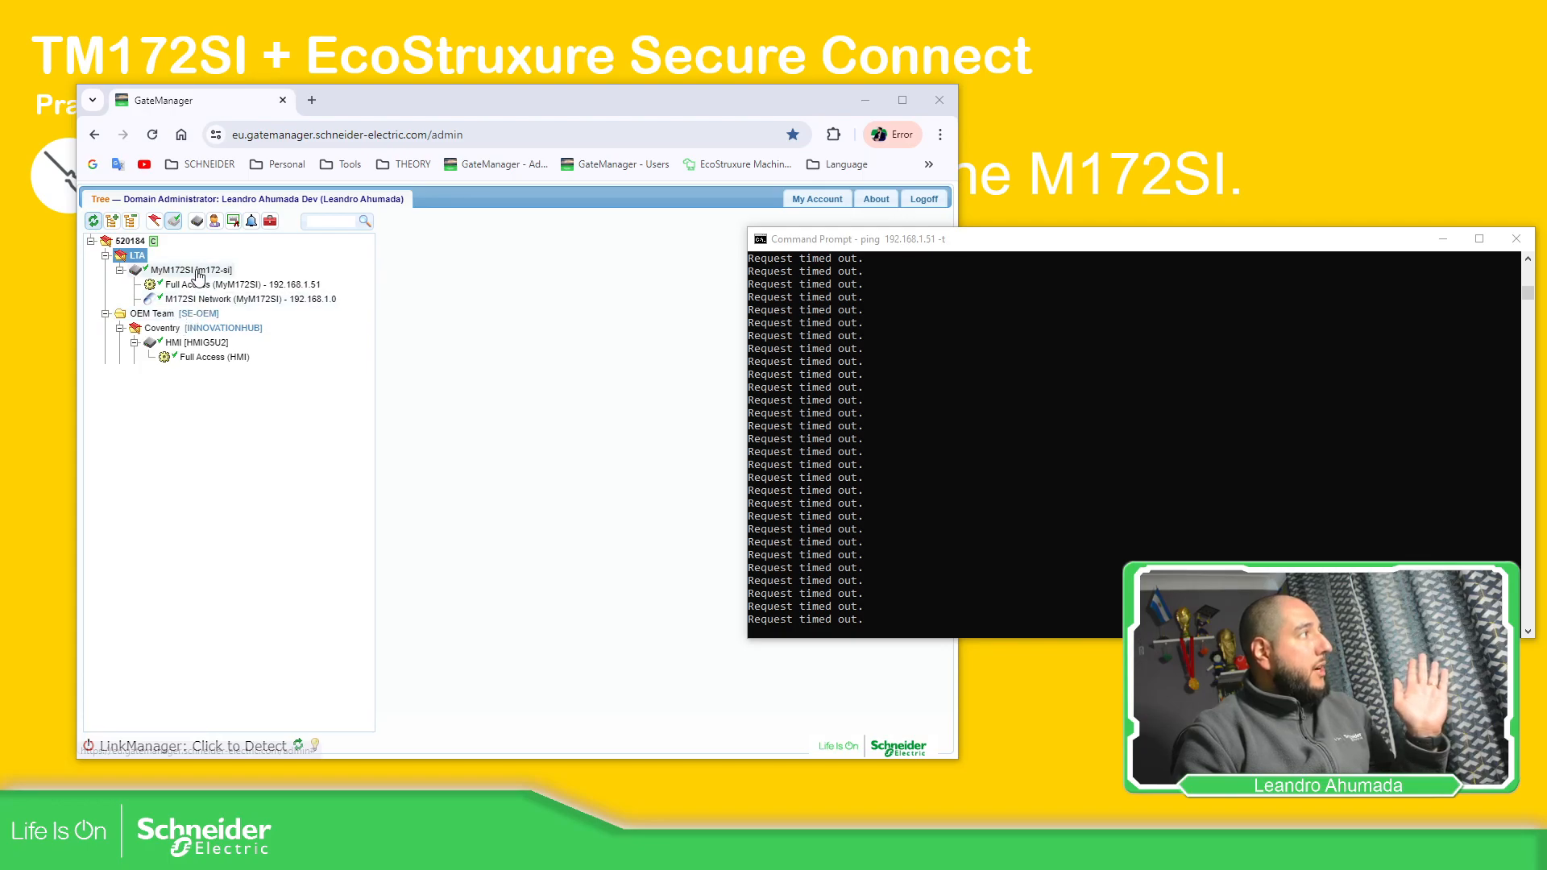
Collapse the OEM Team branch and open the MyM172SI appliance details
click(106, 314)
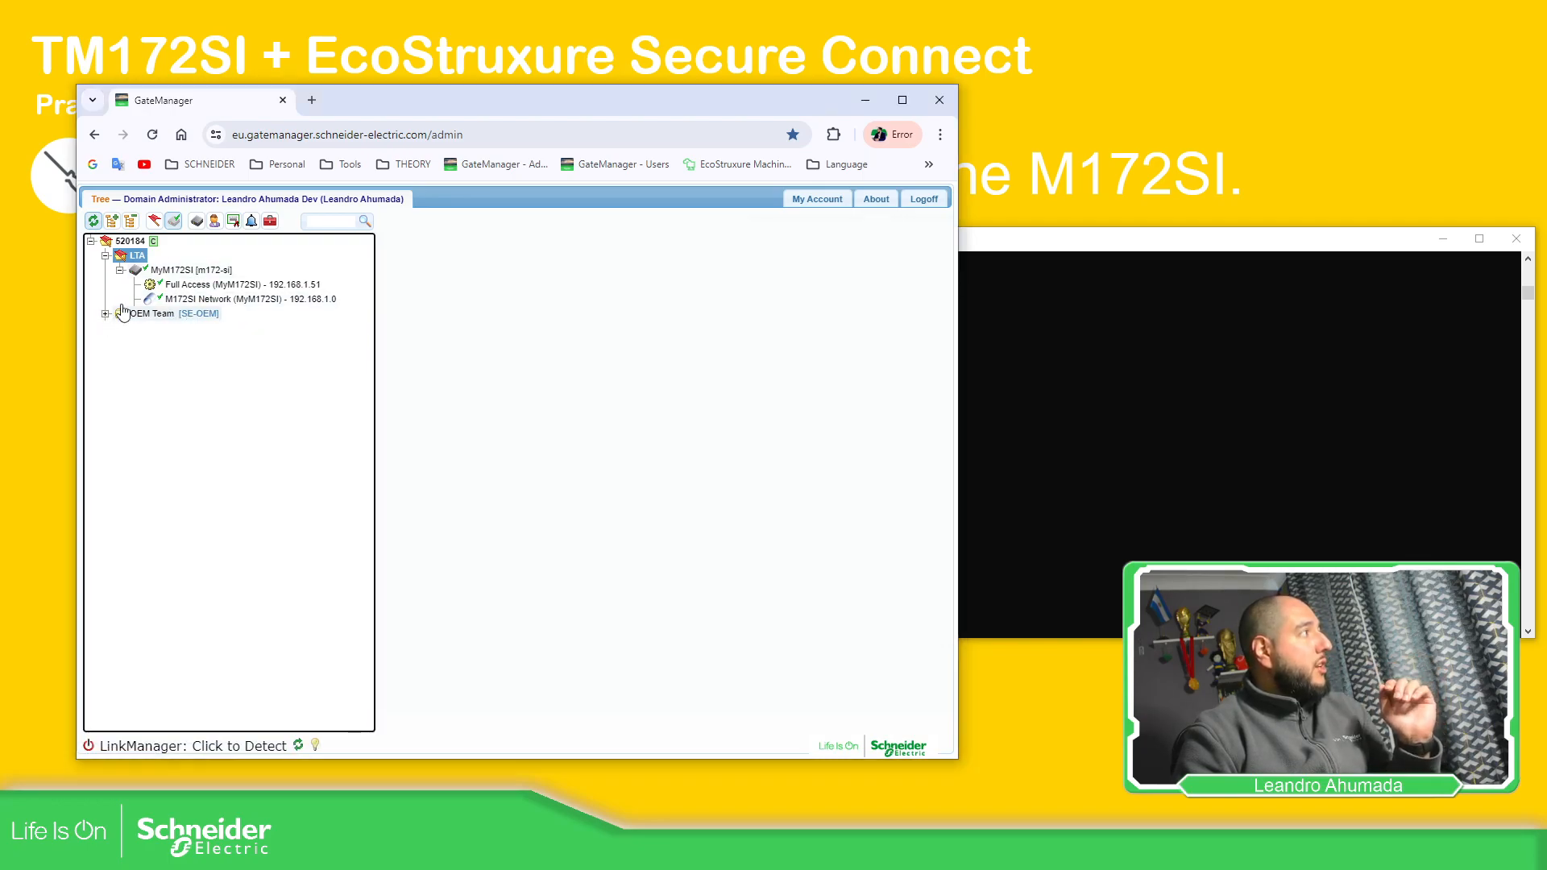
click(187, 270)
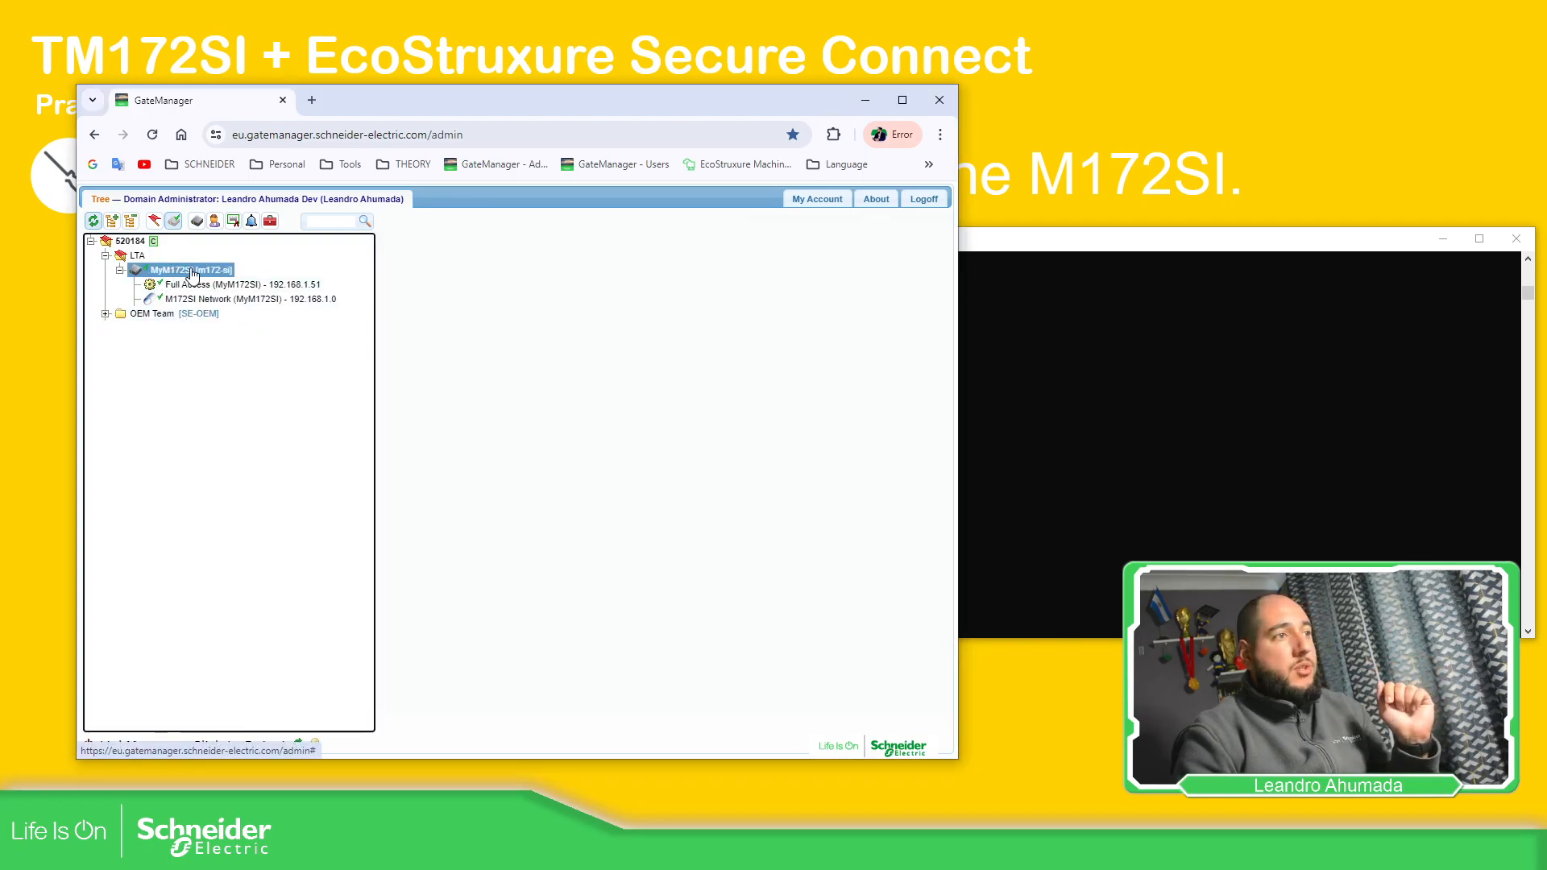
double_click(190, 271)
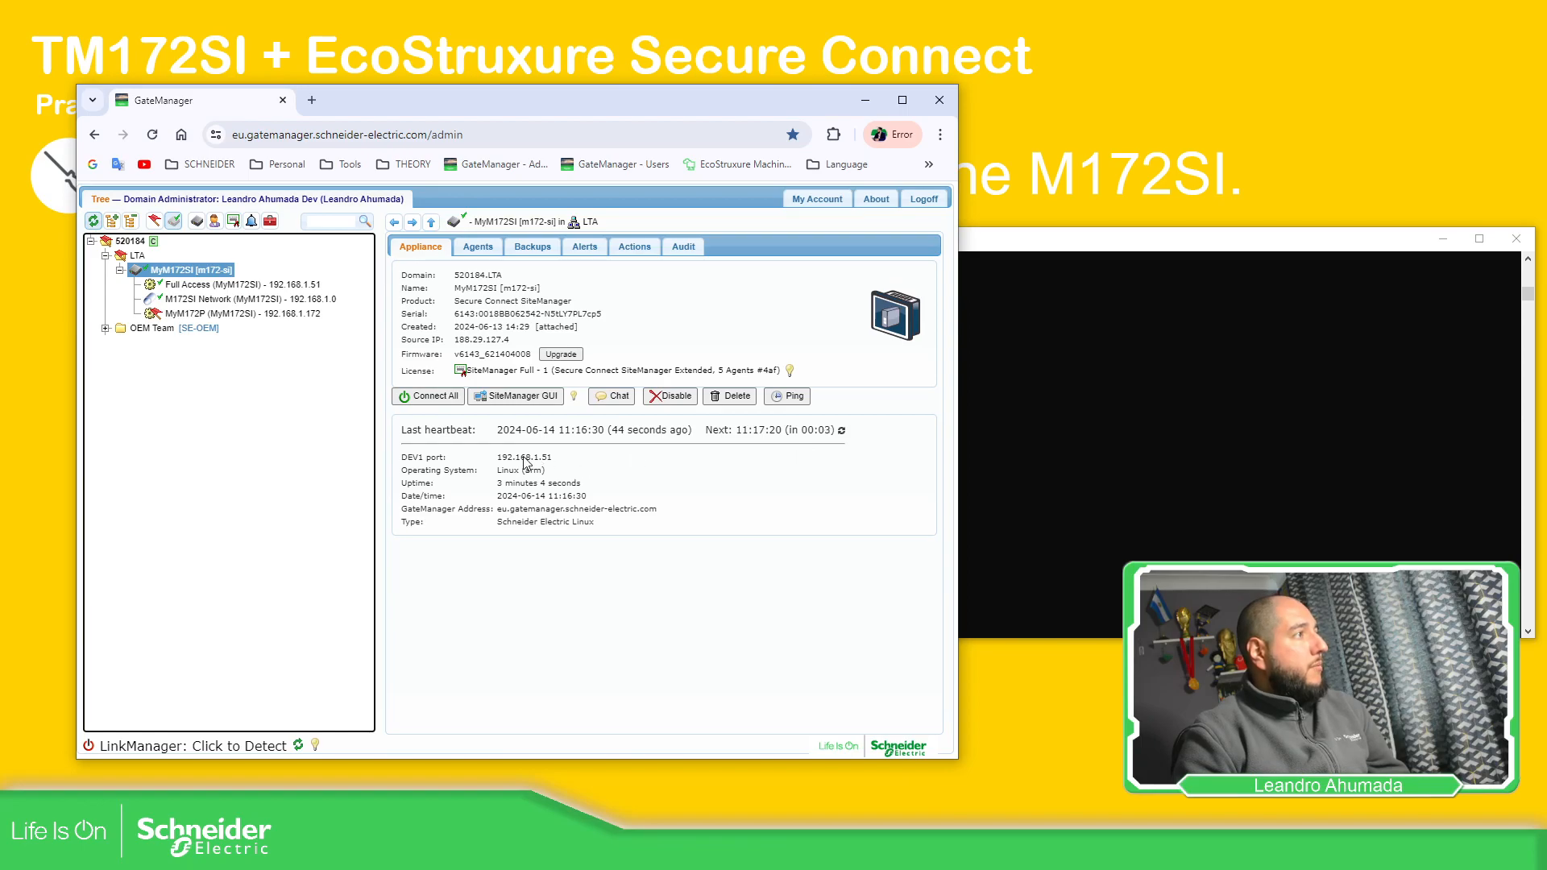
click(1106, 383)
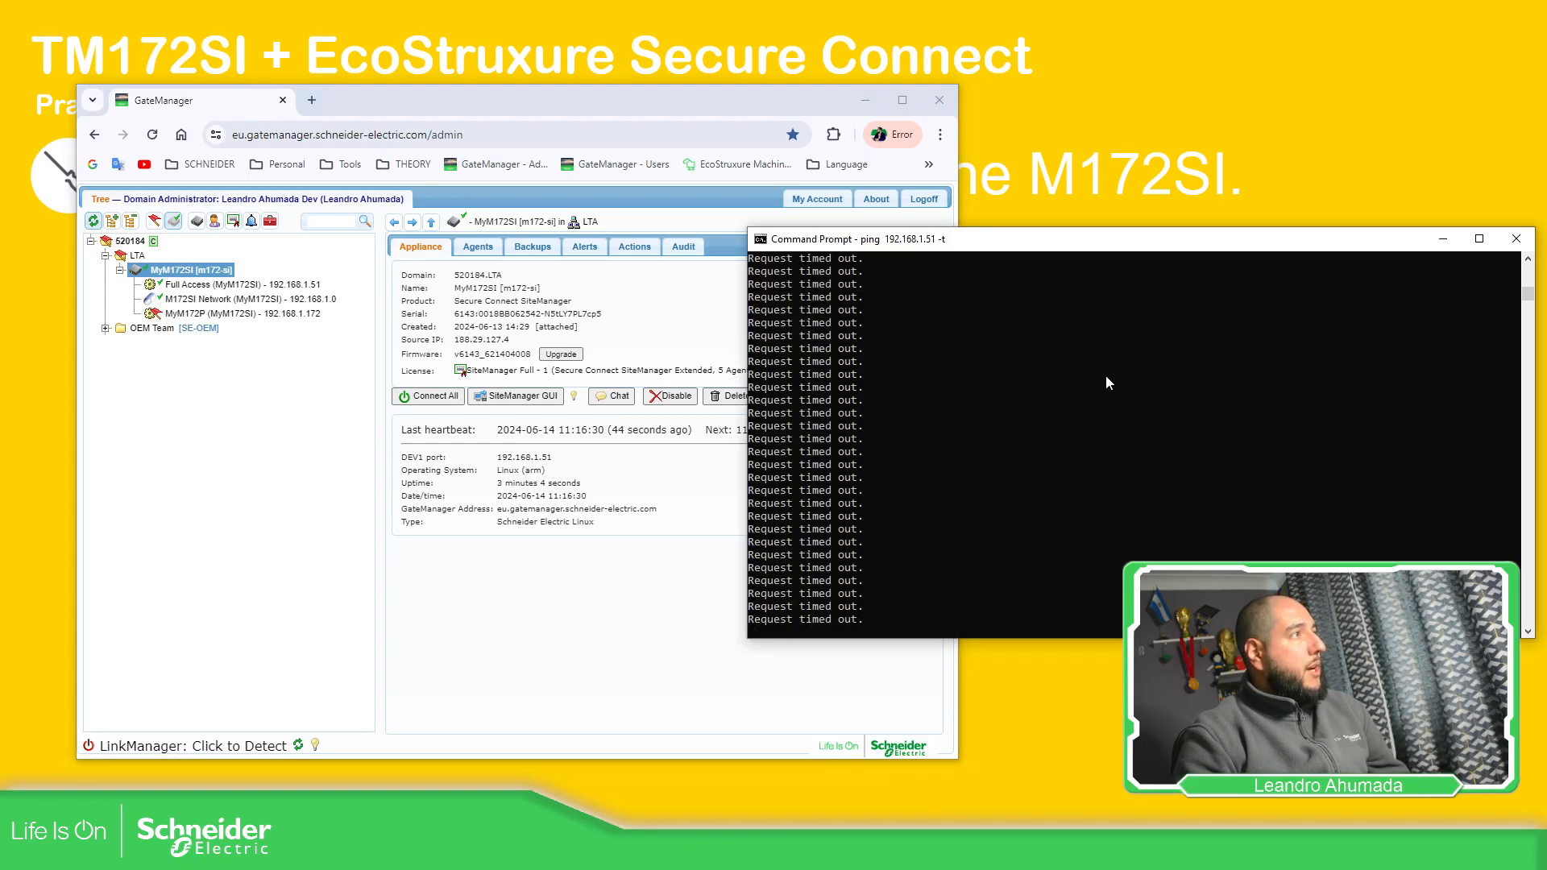
Detect the local LinkManager and connect all MyM172SI agents so 192.168.1.51 replies
click(441, 401)
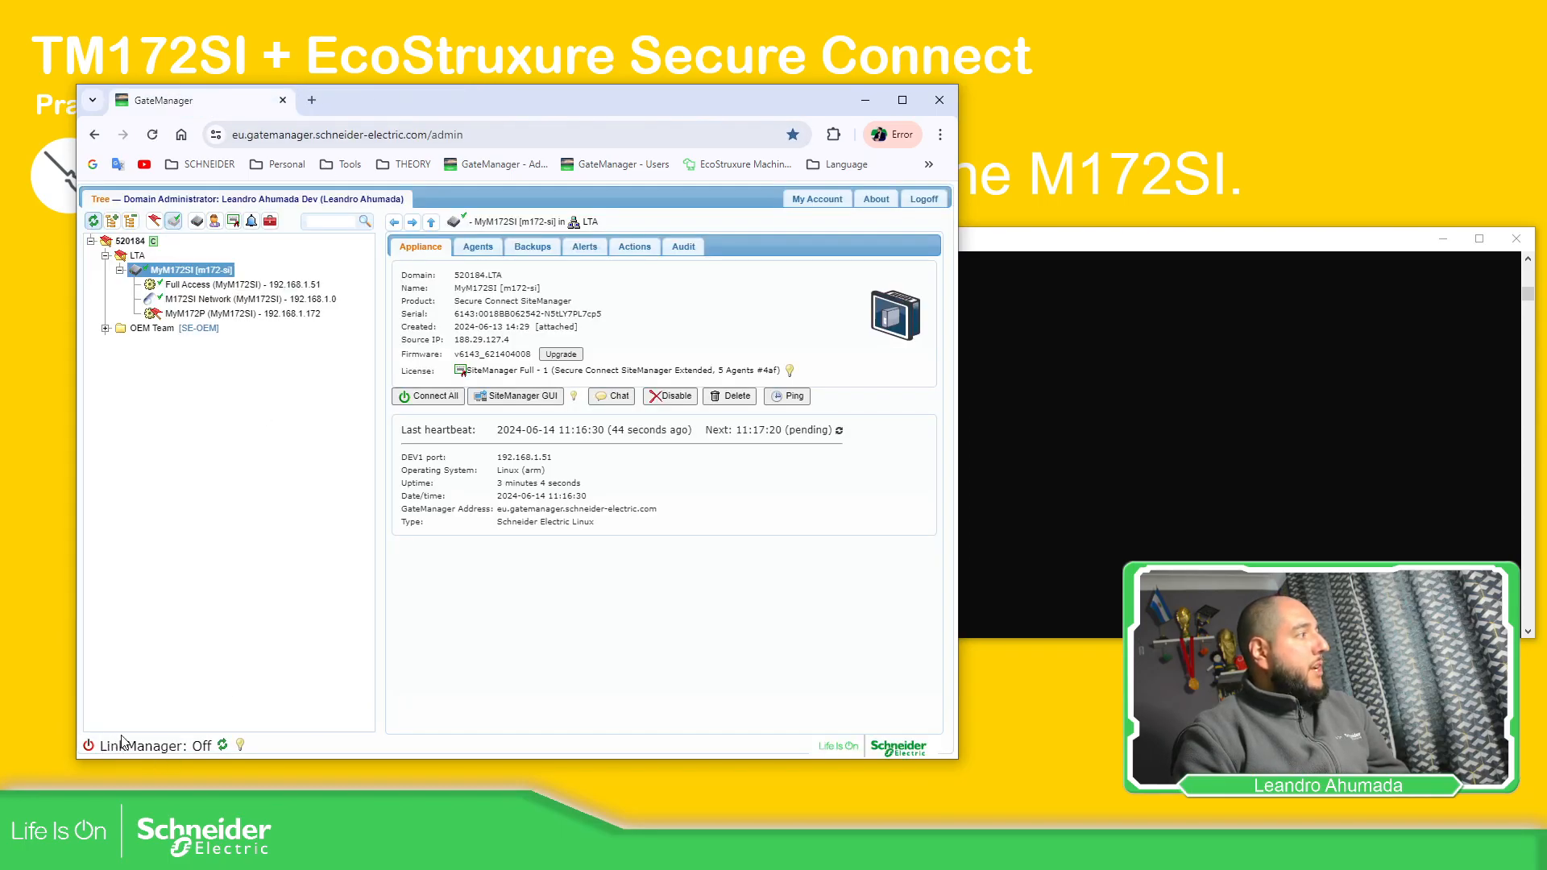
click(223, 746)
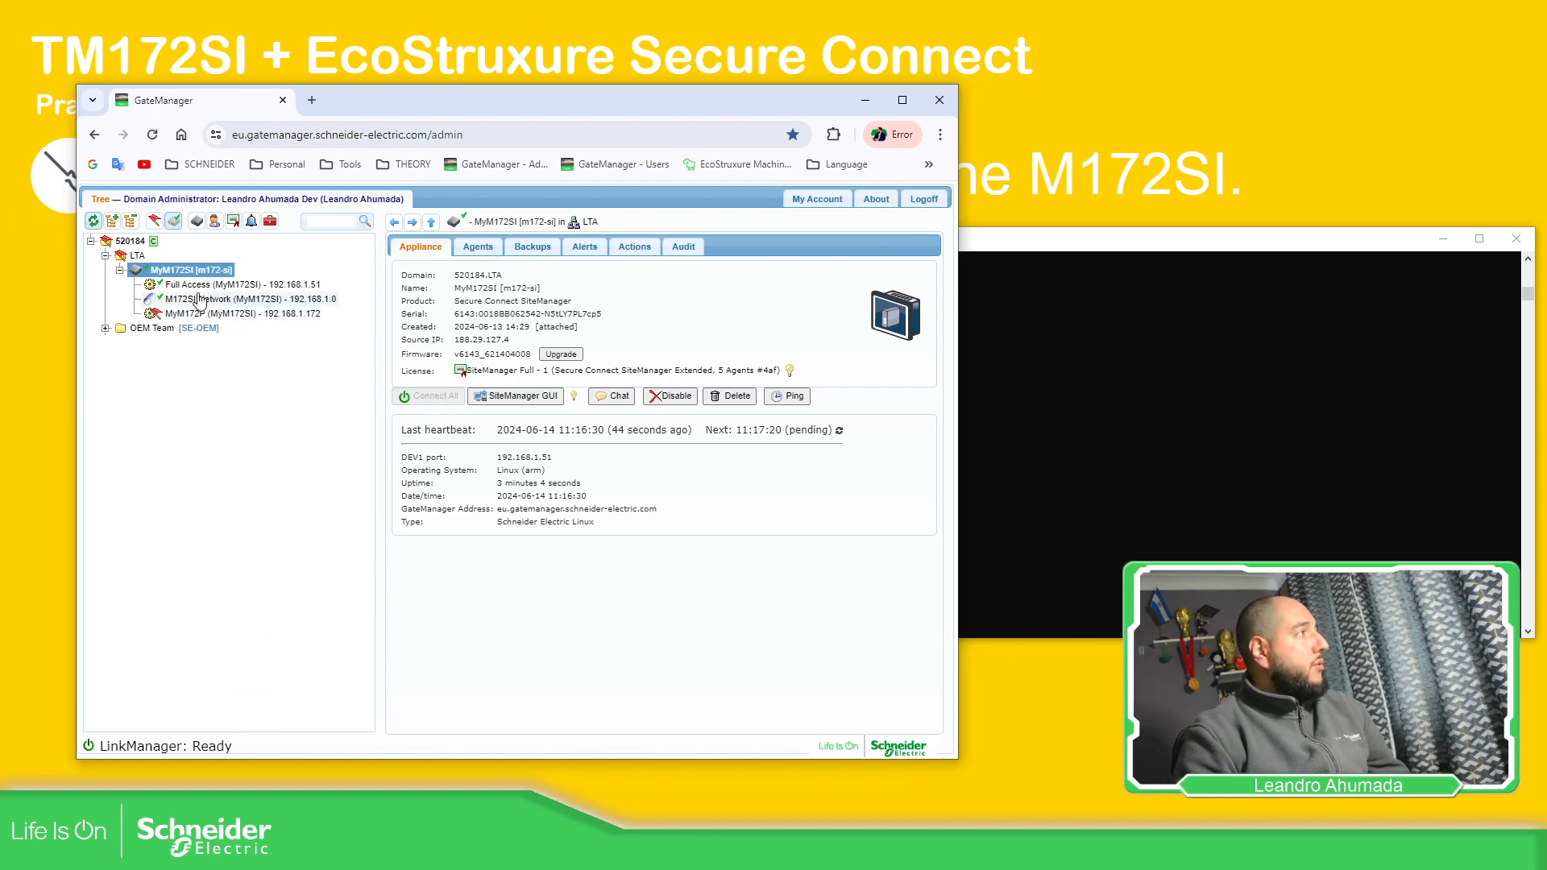
click(431, 397)
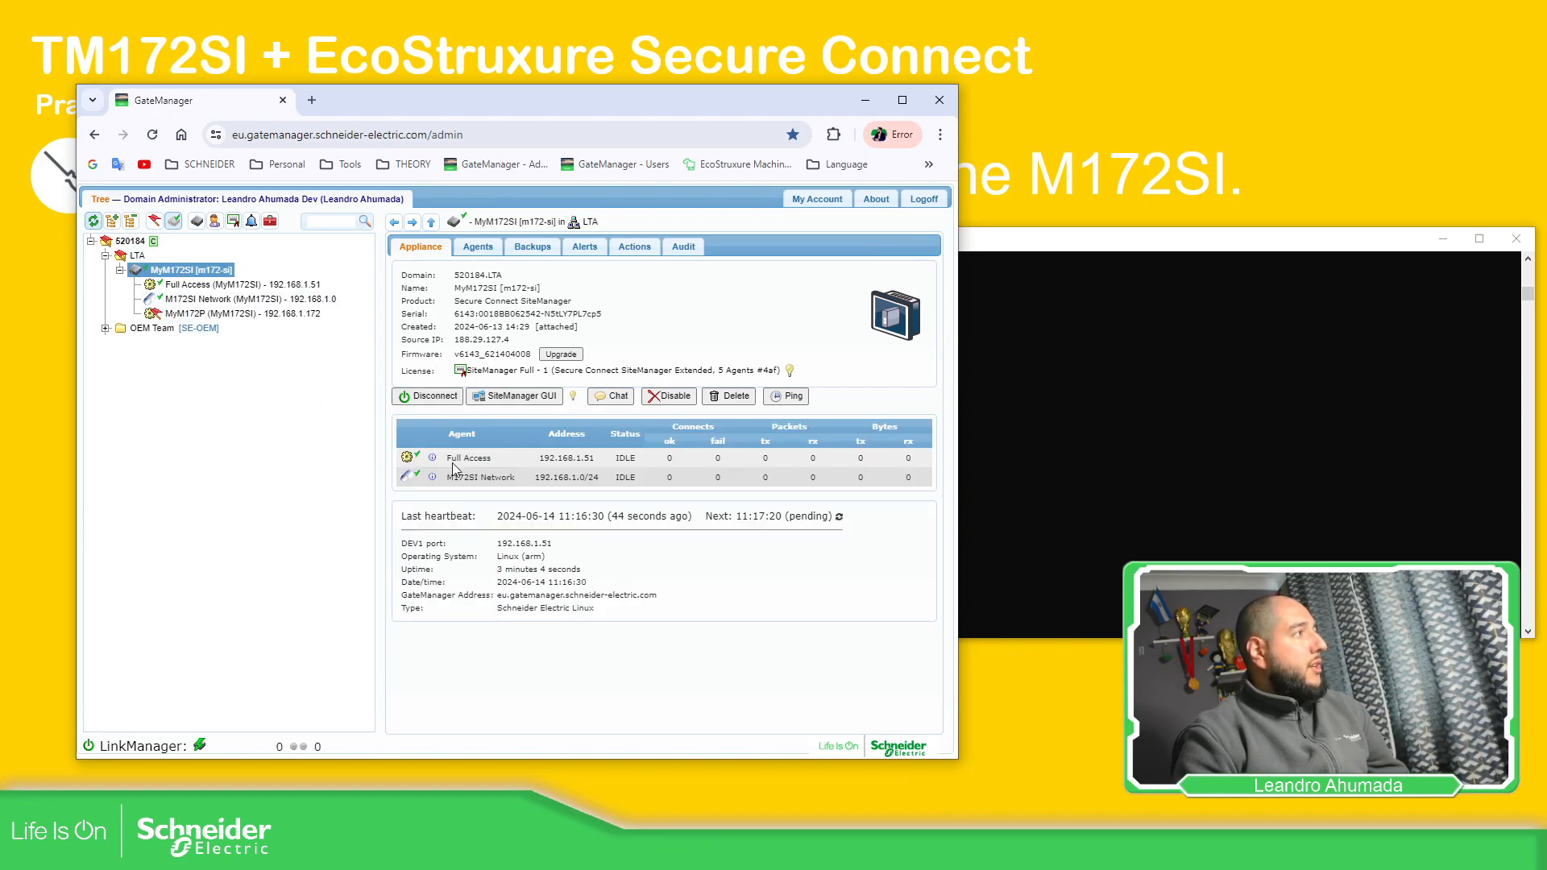
click(1038, 415)
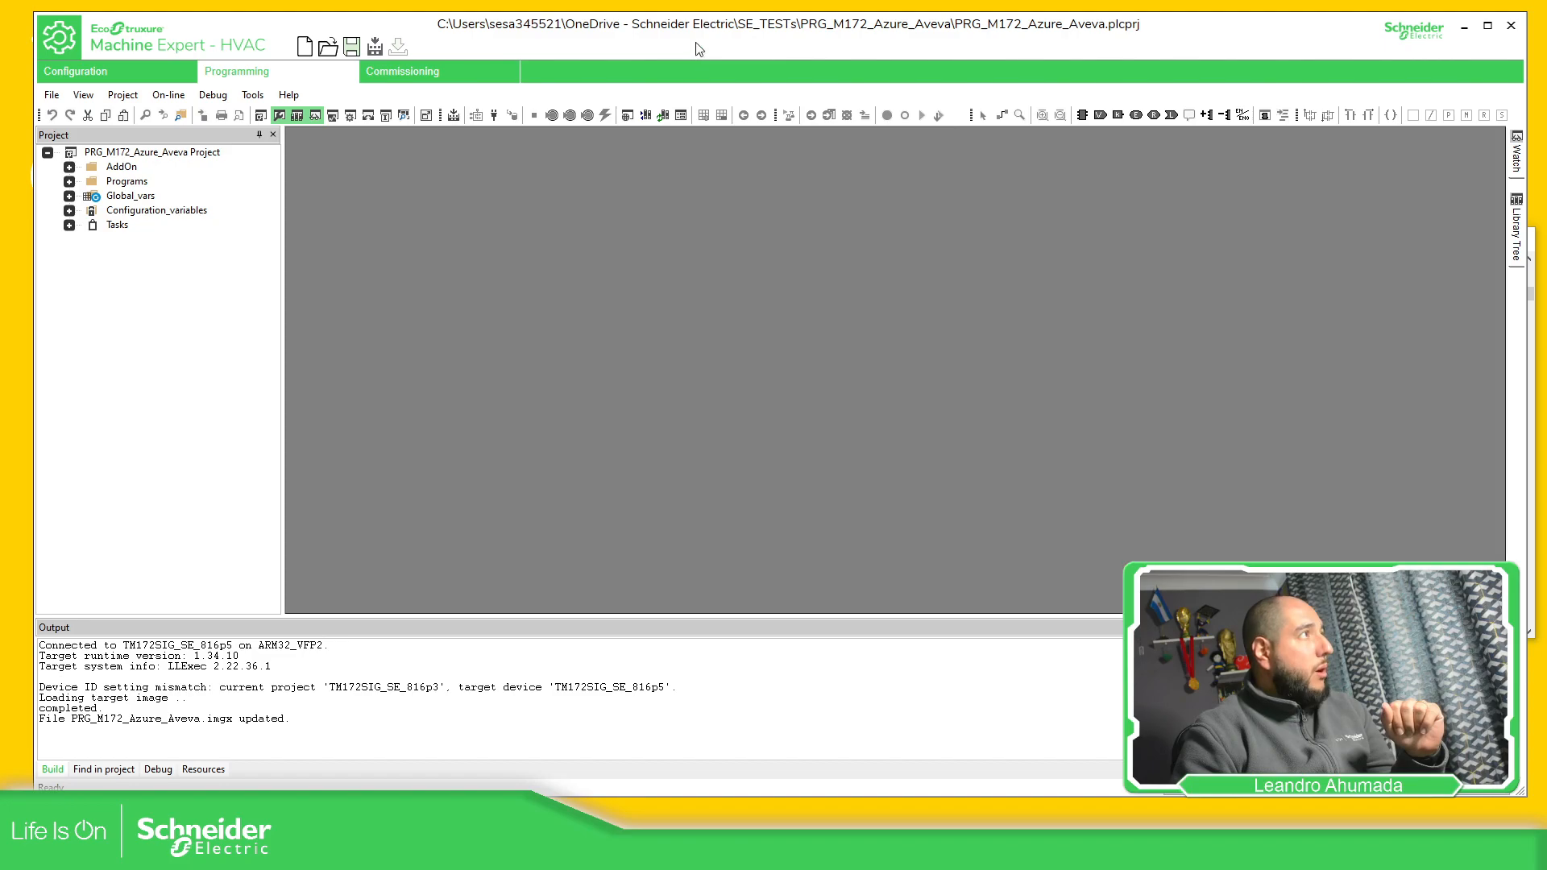
Confirm the Modbus TCP communication settings and connect to the TM172SI at 192.168.1.51
drag(718, 13, 747, 92)
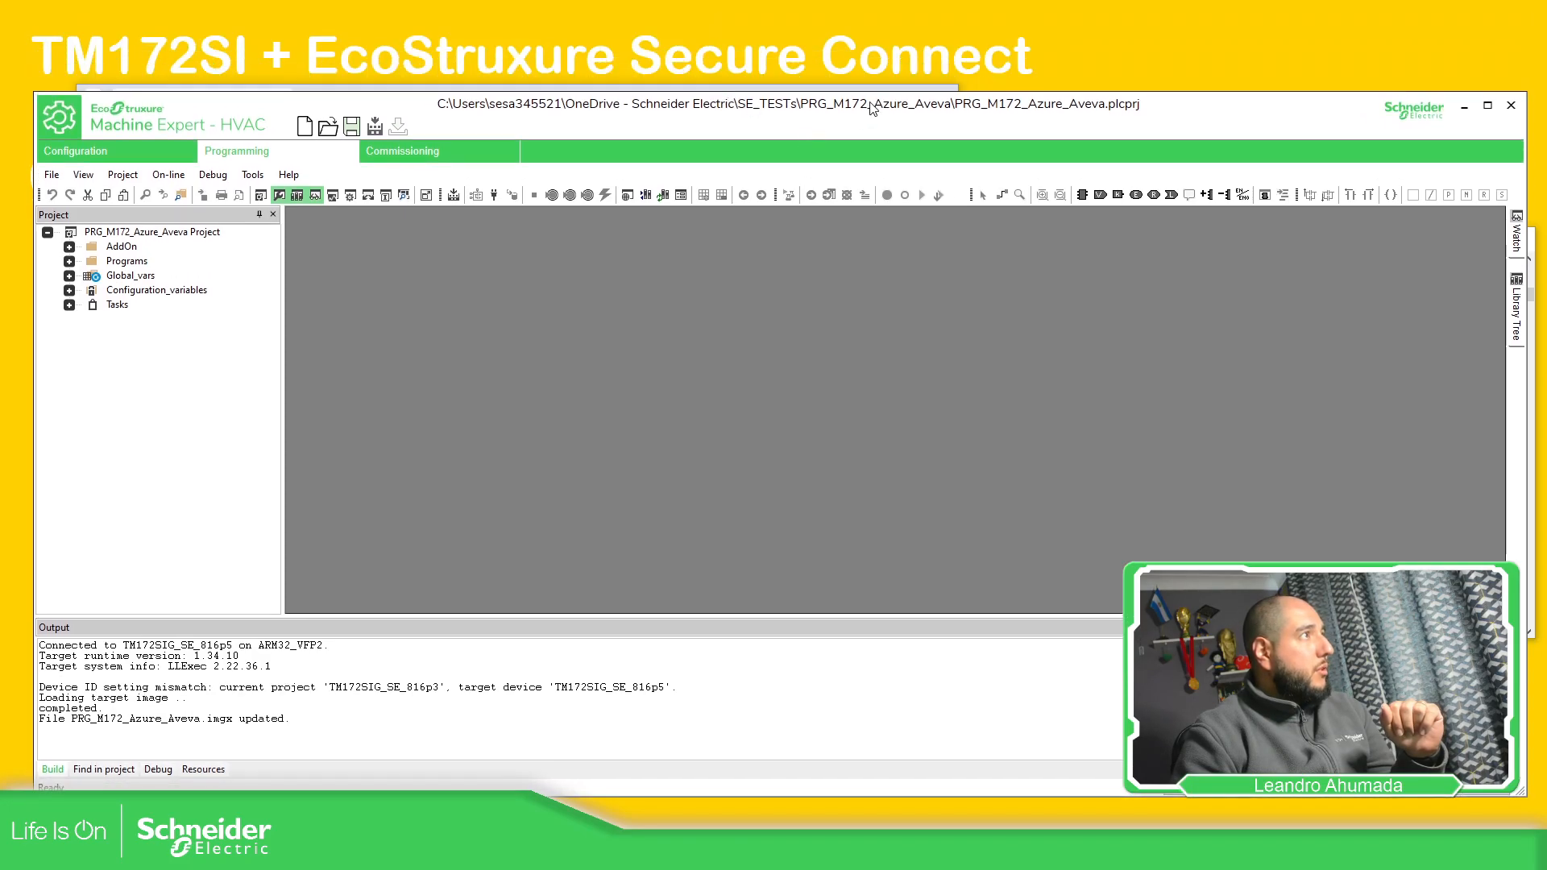
drag(871, 108, 871, 67)
drag(1521, 411, 1051, 389)
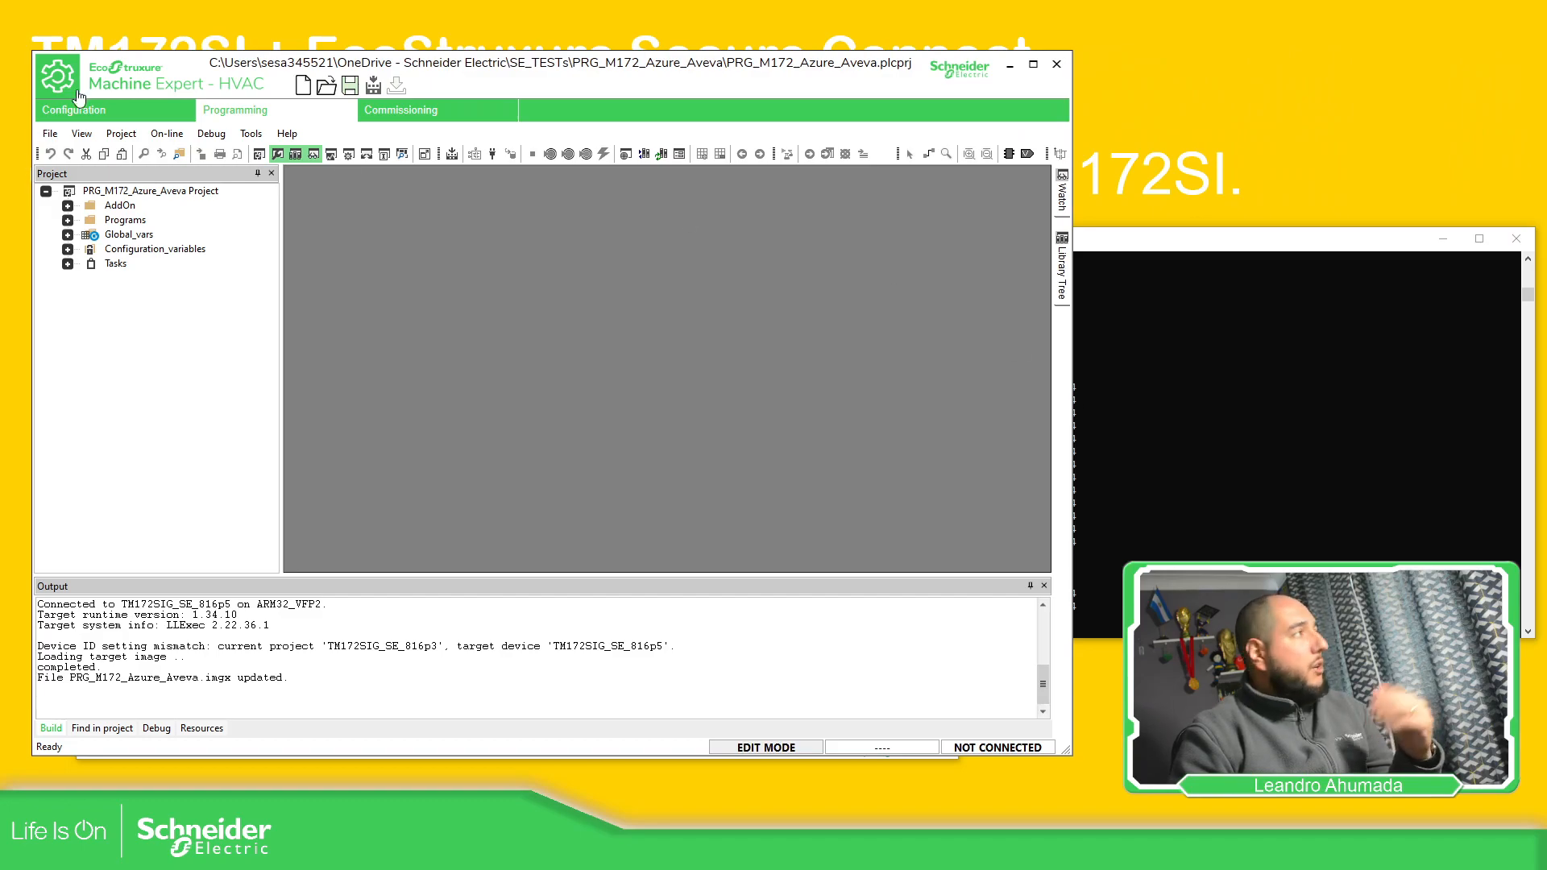
click(212, 135)
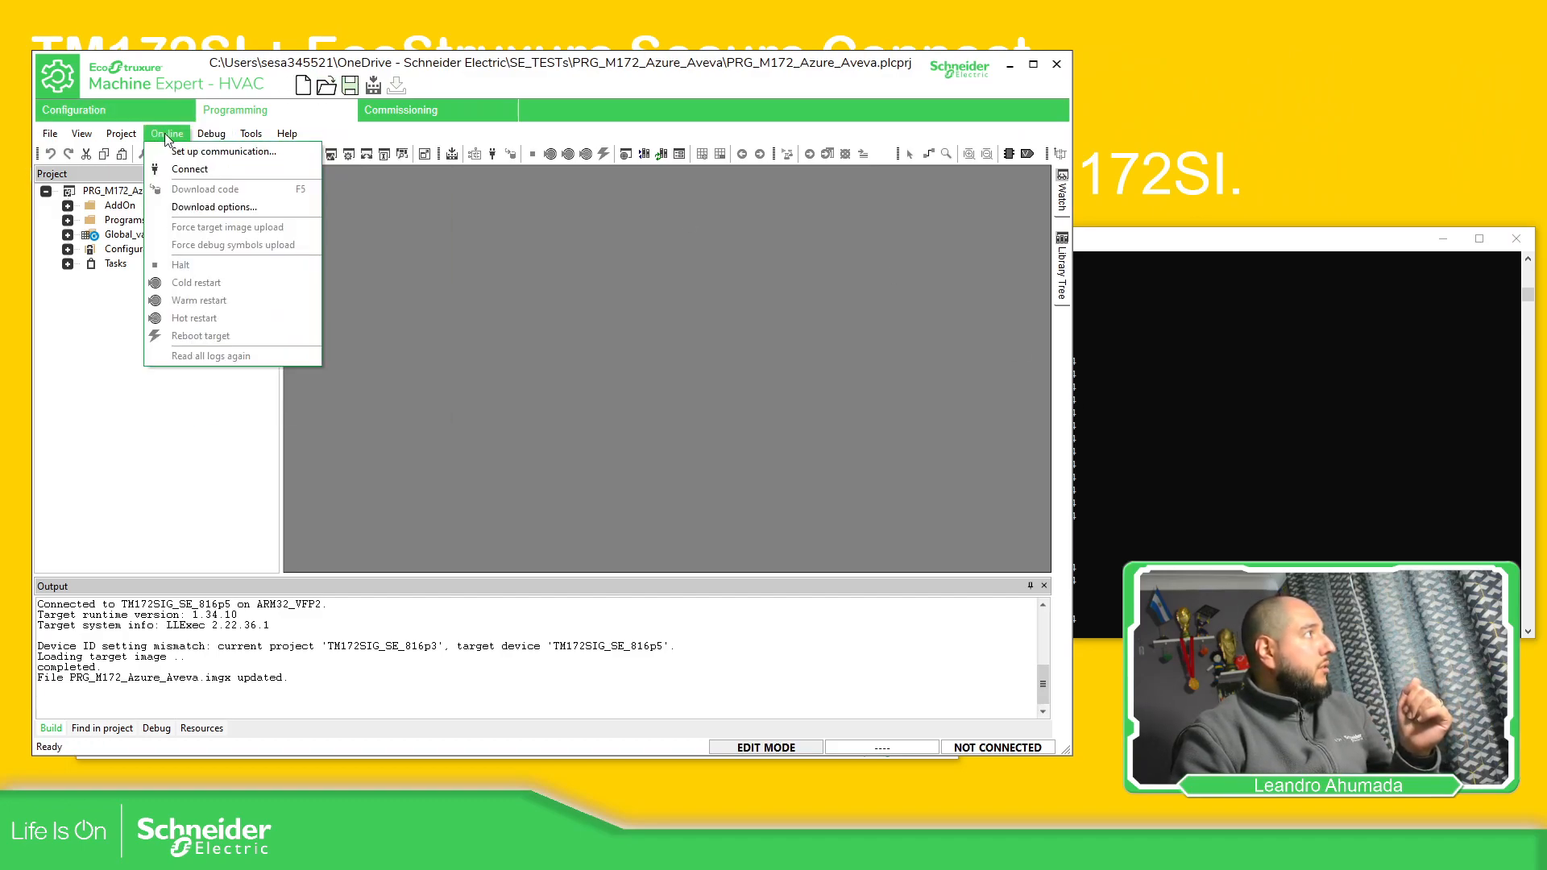
click(213, 152)
click(513, 428)
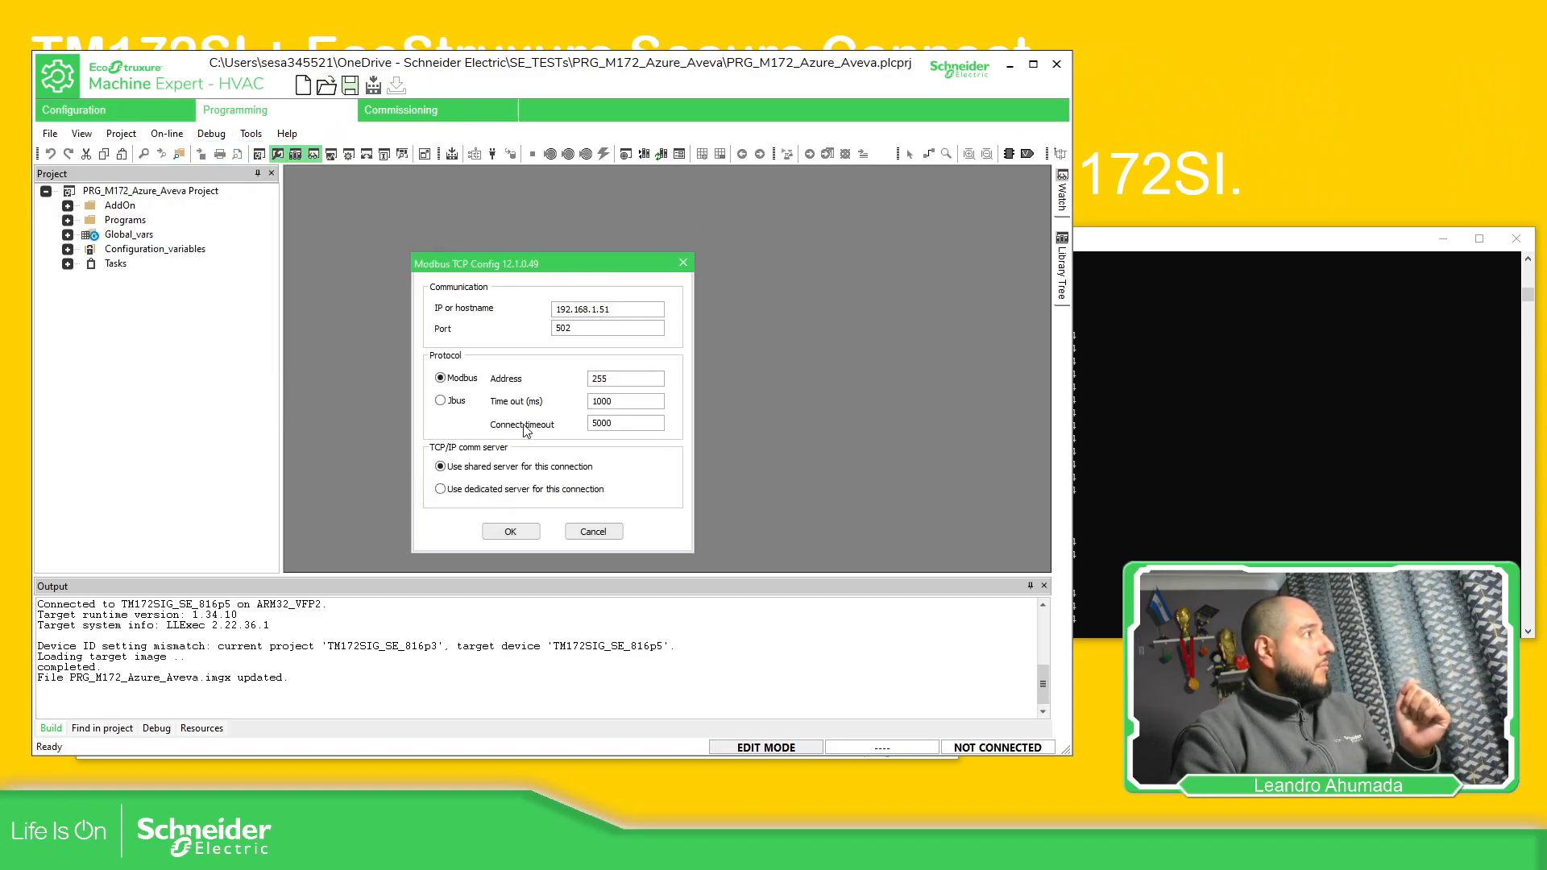
click(510, 532)
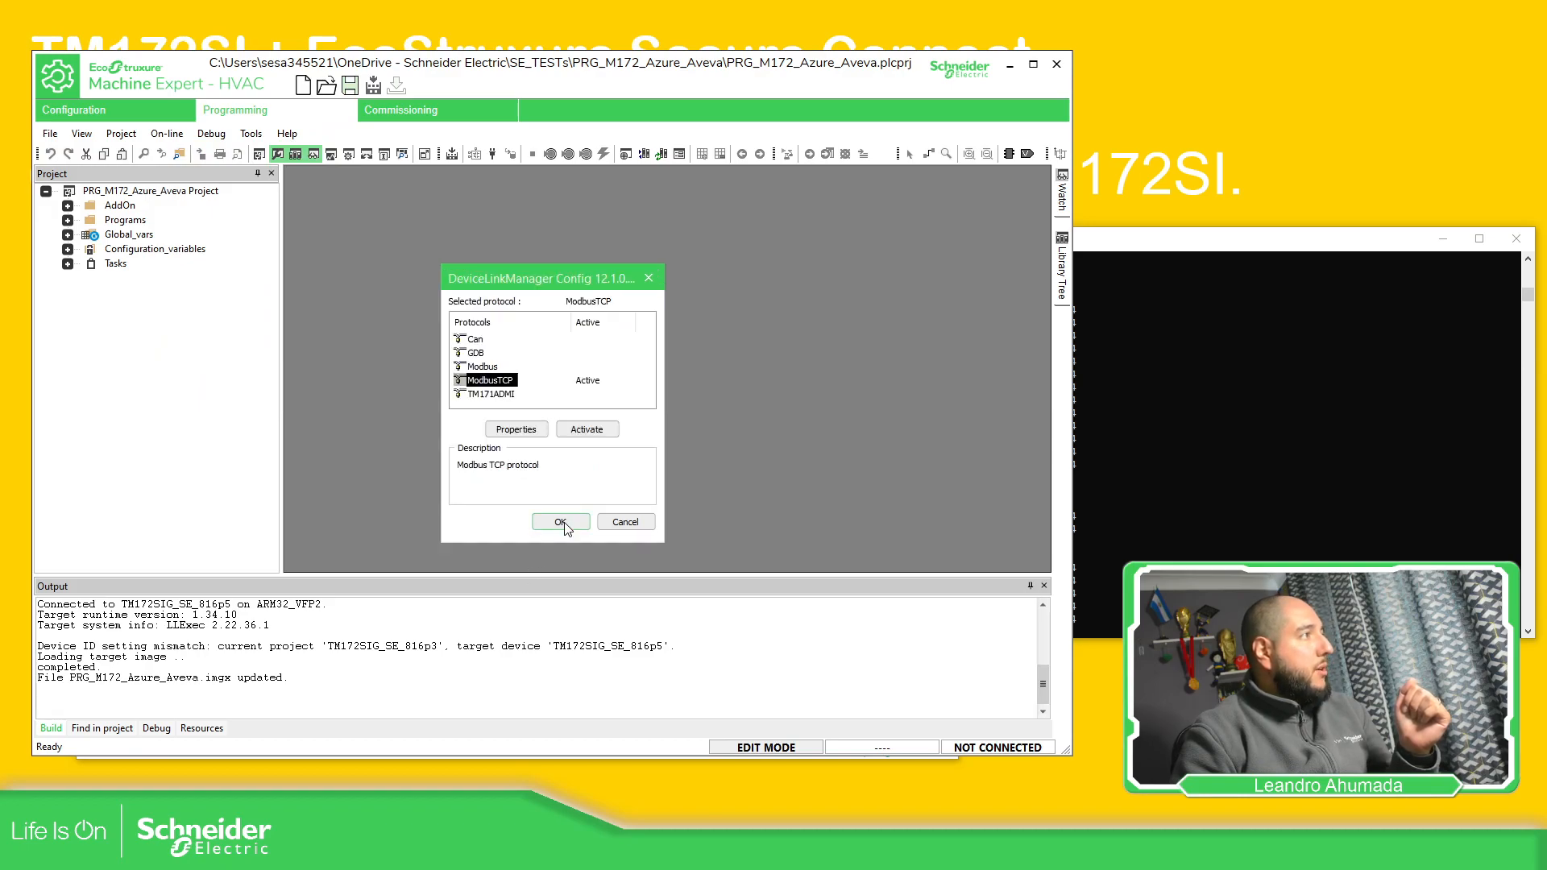
click(569, 528)
click(492, 154)
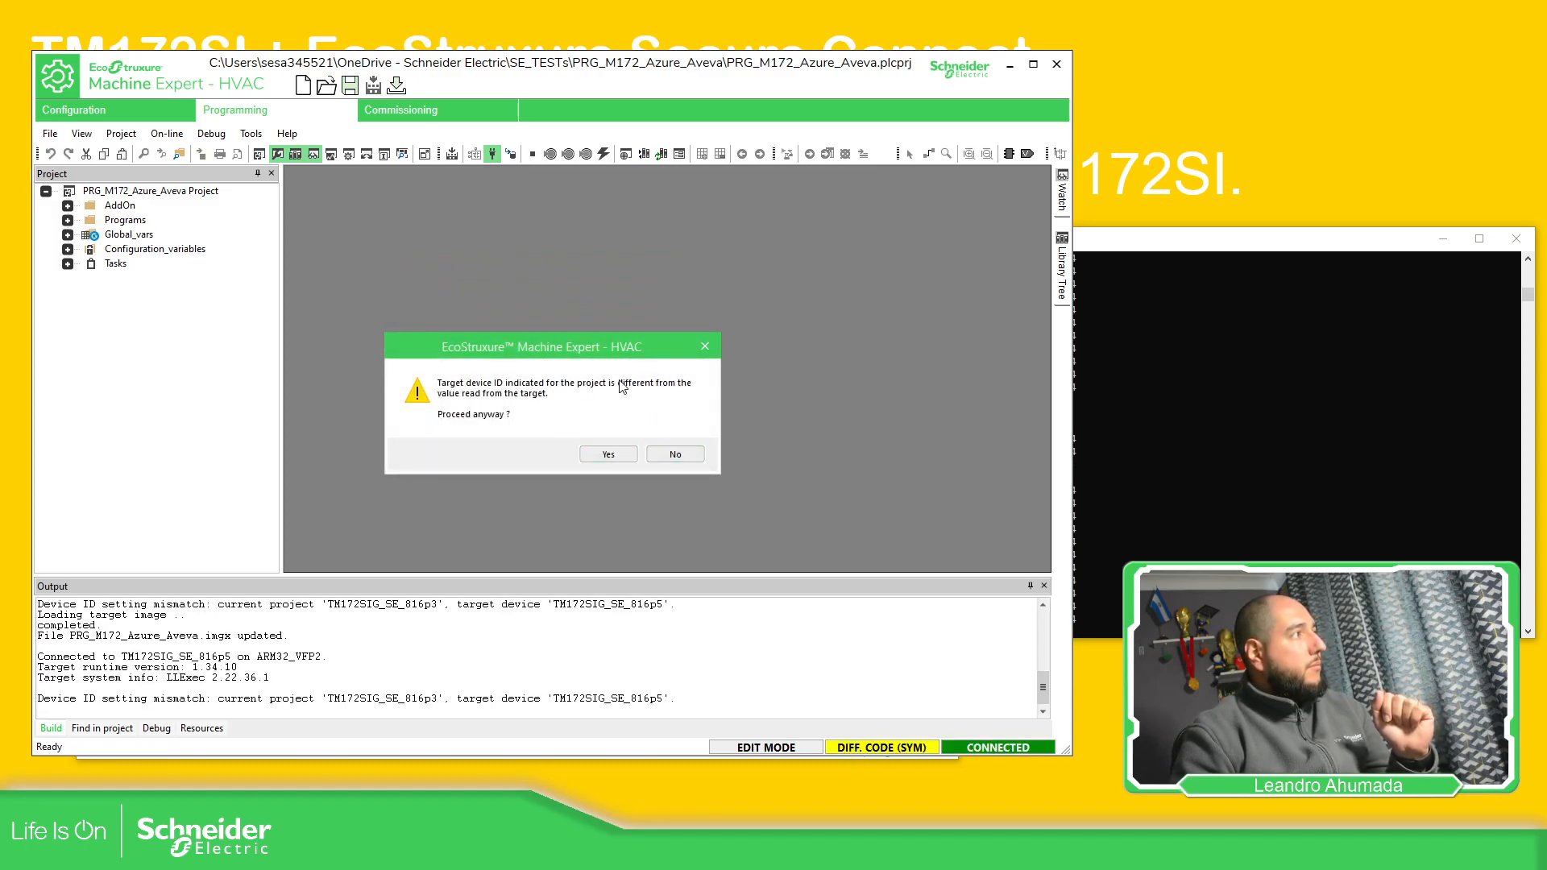
Proceed past the device ID mismatch to upload the target image, then switch to GateManager
click(616, 456)
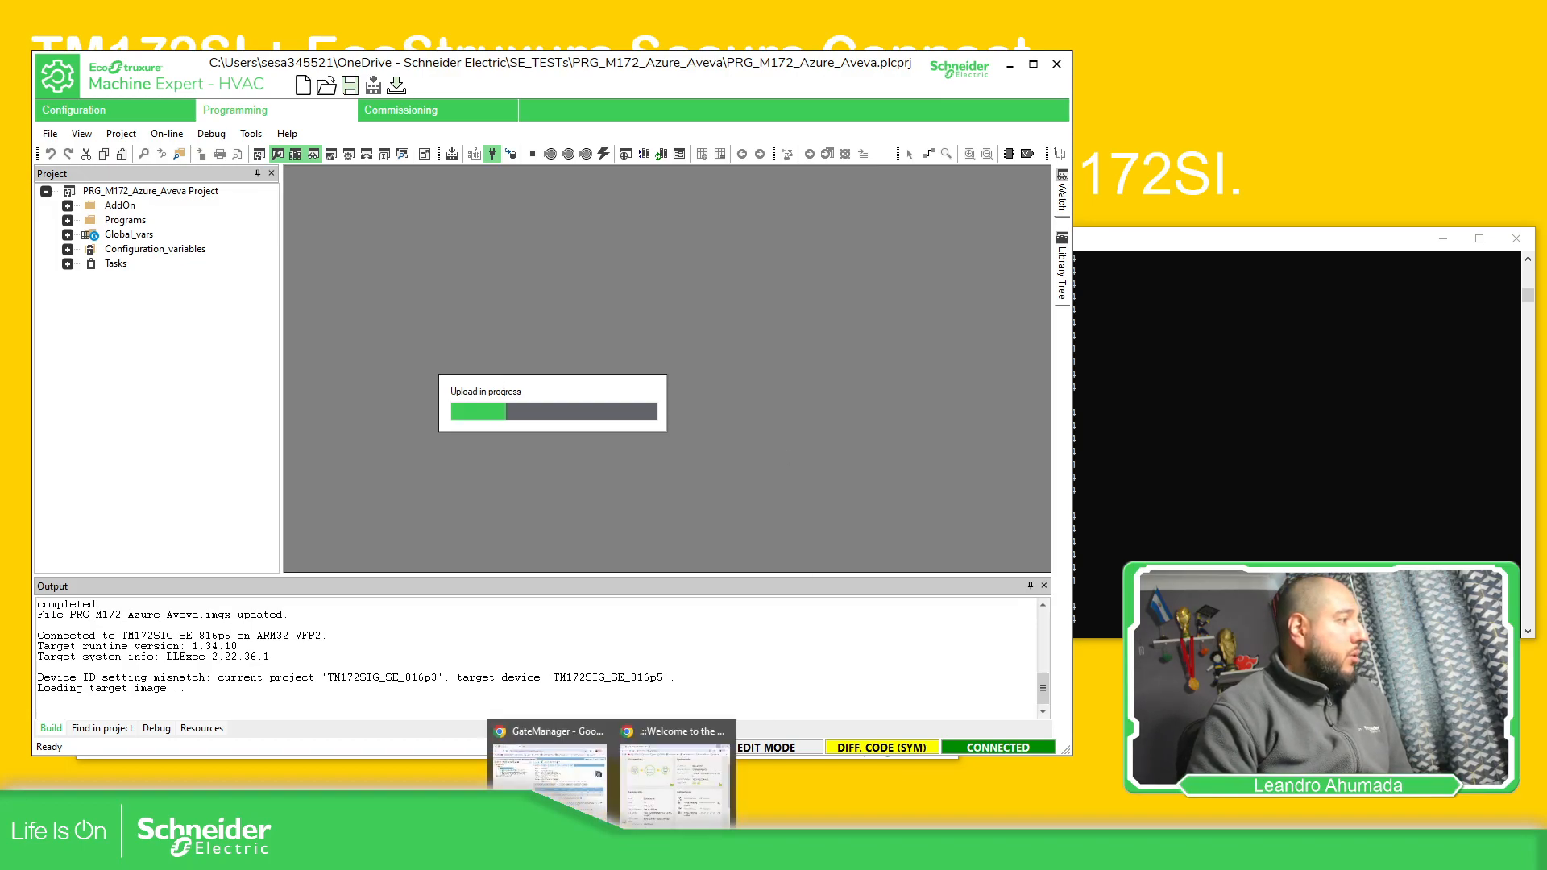
click(548, 769)
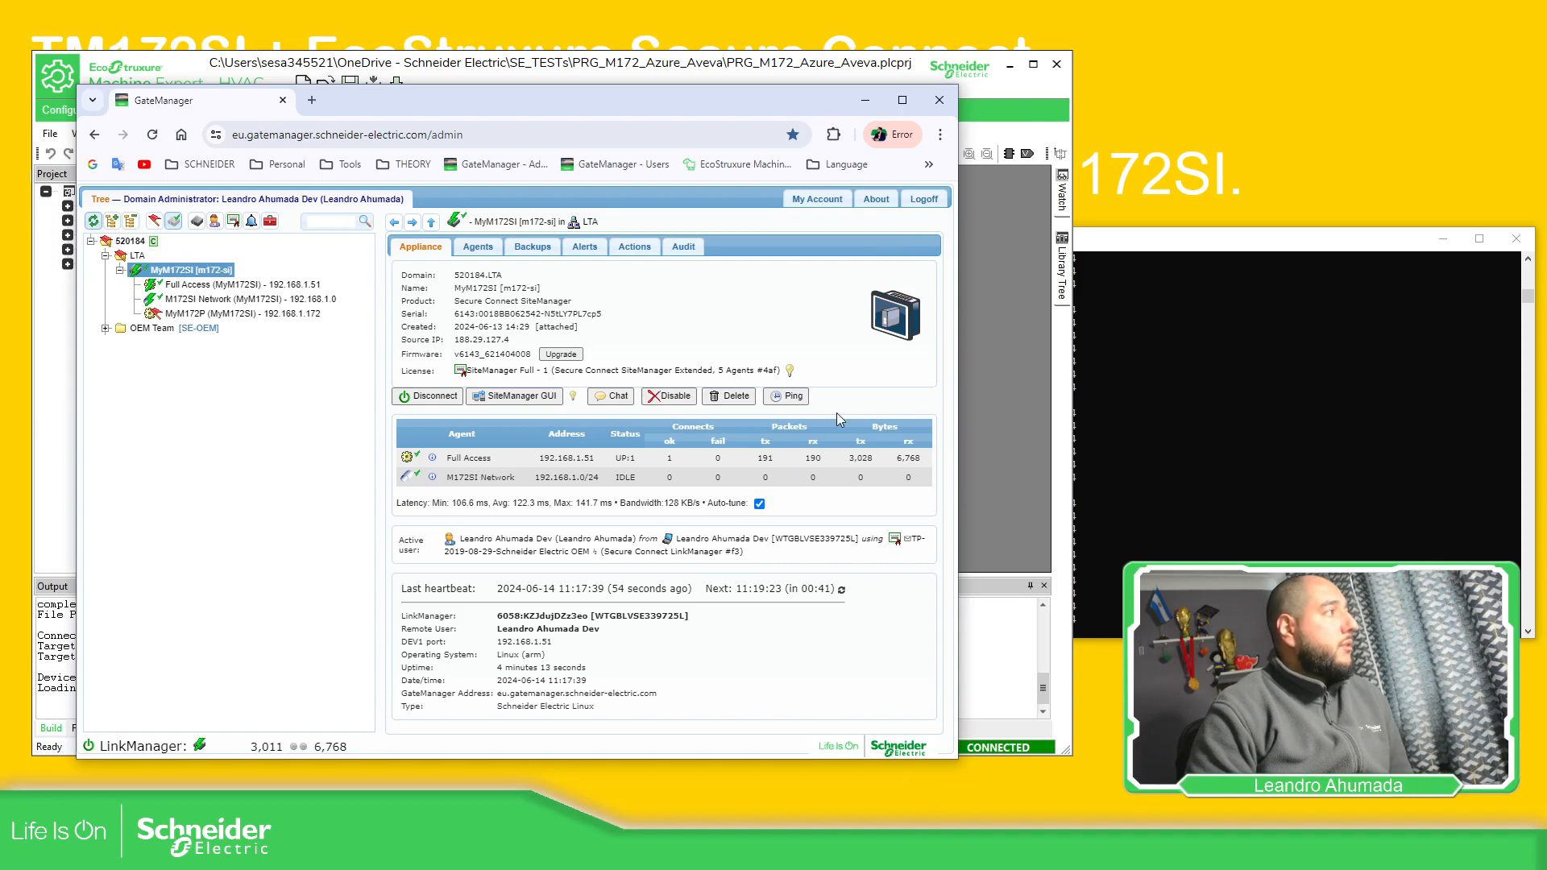
Check the ping replies from 192.168.1.51, then return to Machine Expert's upload
click(1198, 385)
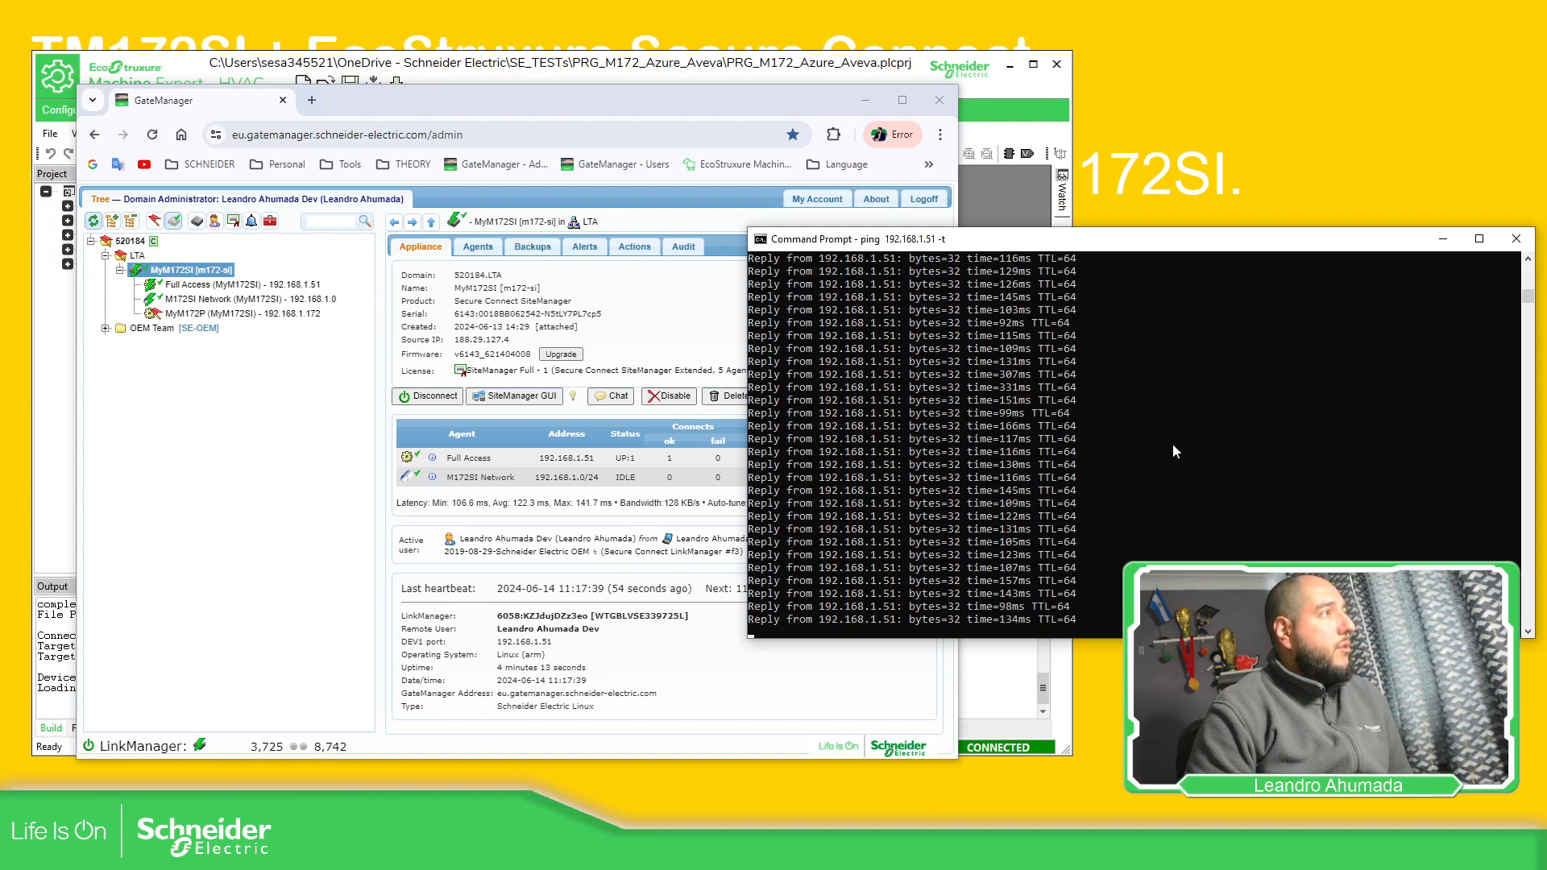
click(949, 72)
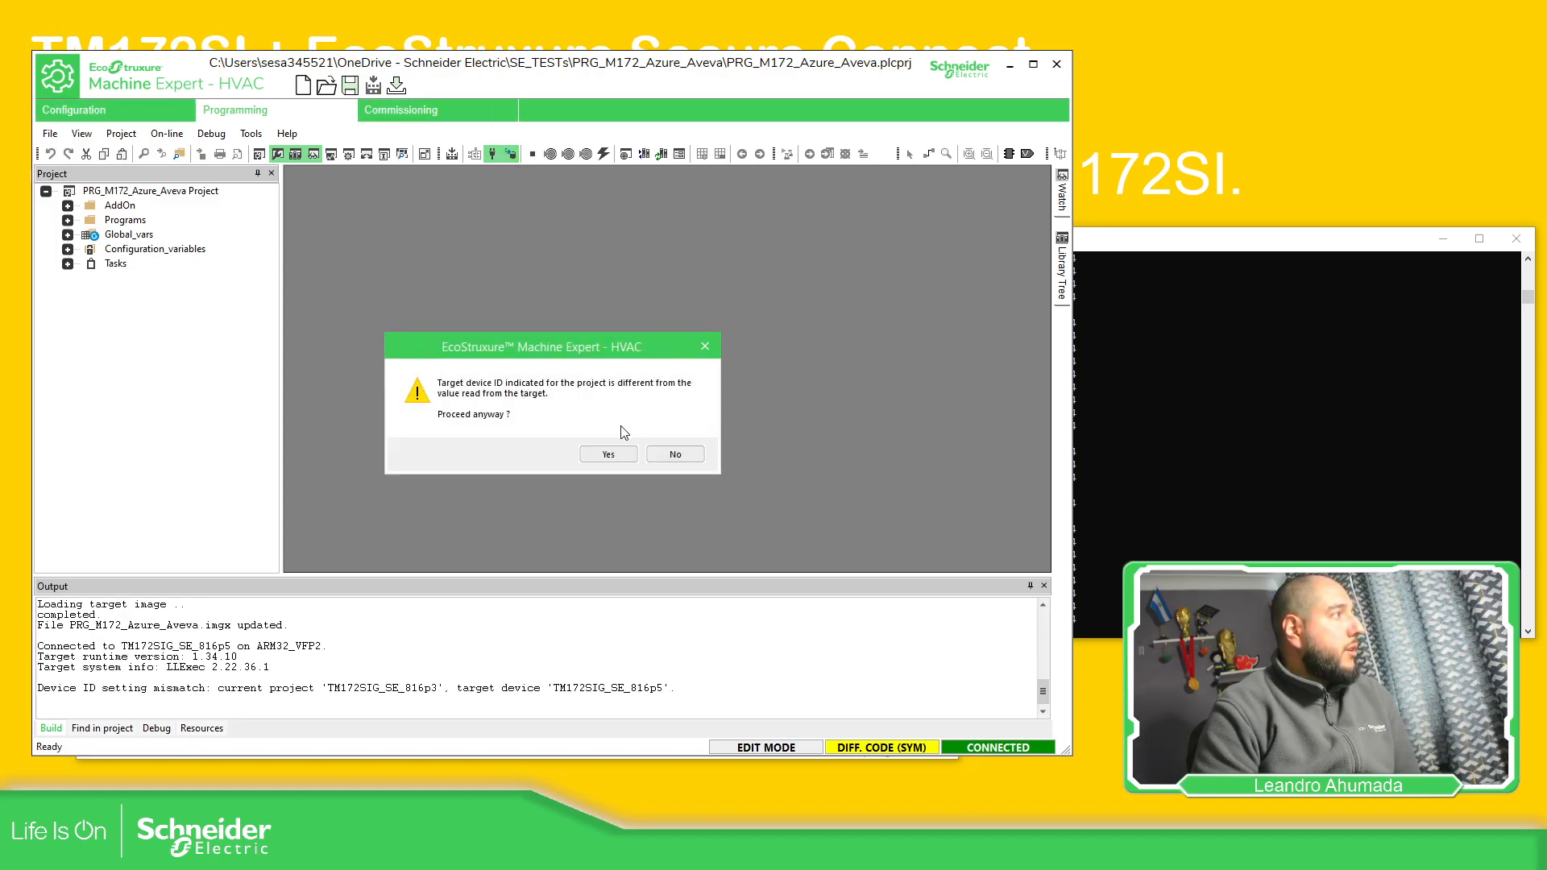
Proceed past both mismatch prompts to download the project, then view GateManager's tunnel traffic
click(608, 456)
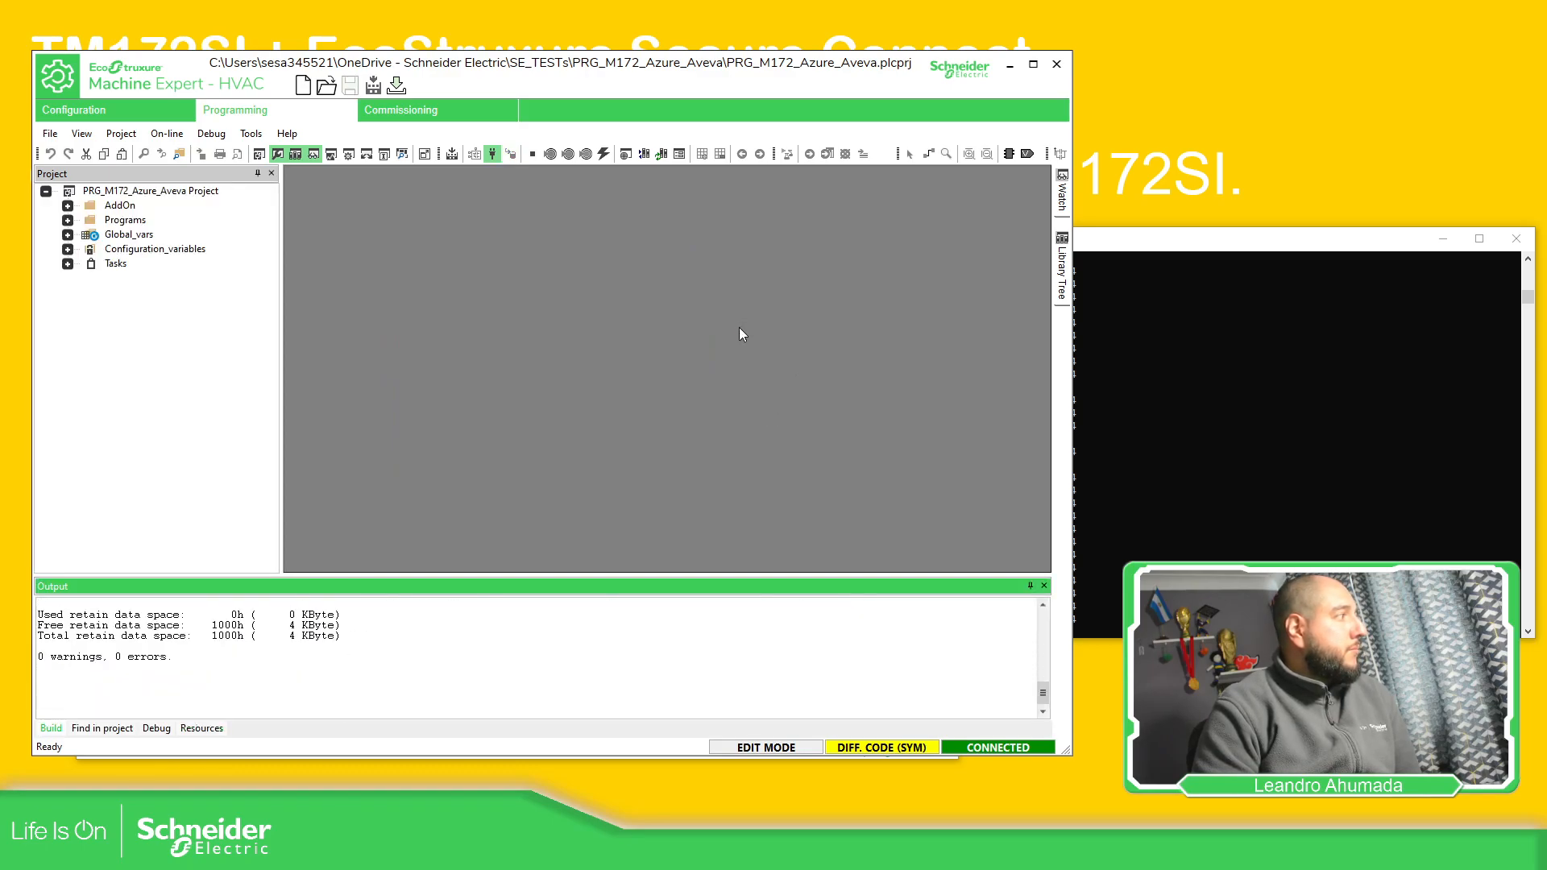
click(609, 454)
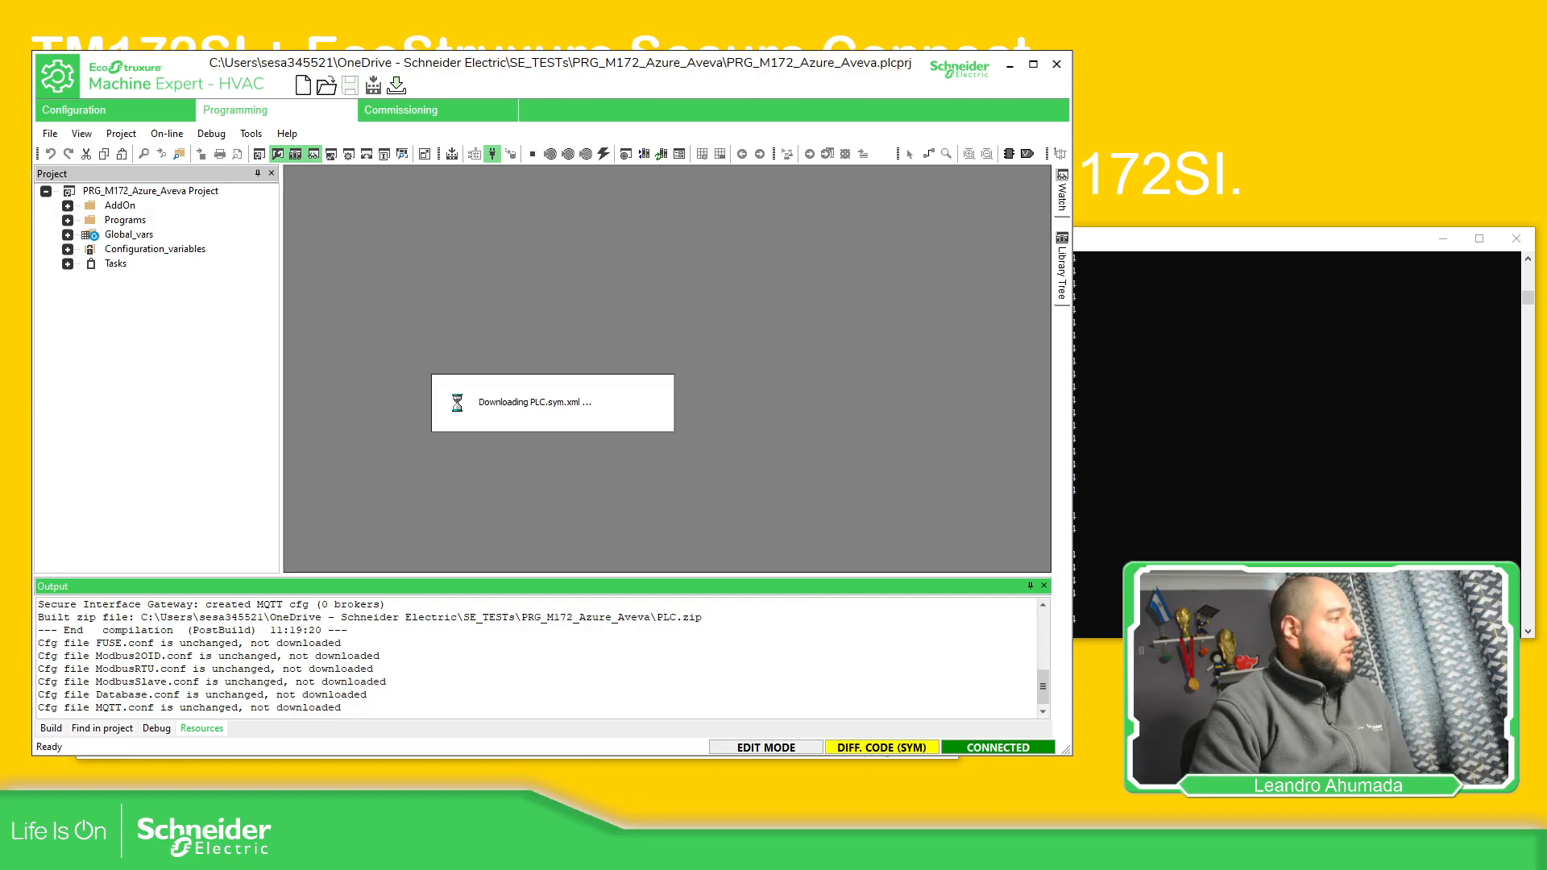
mouse_move(612, 846)
click(584, 769)
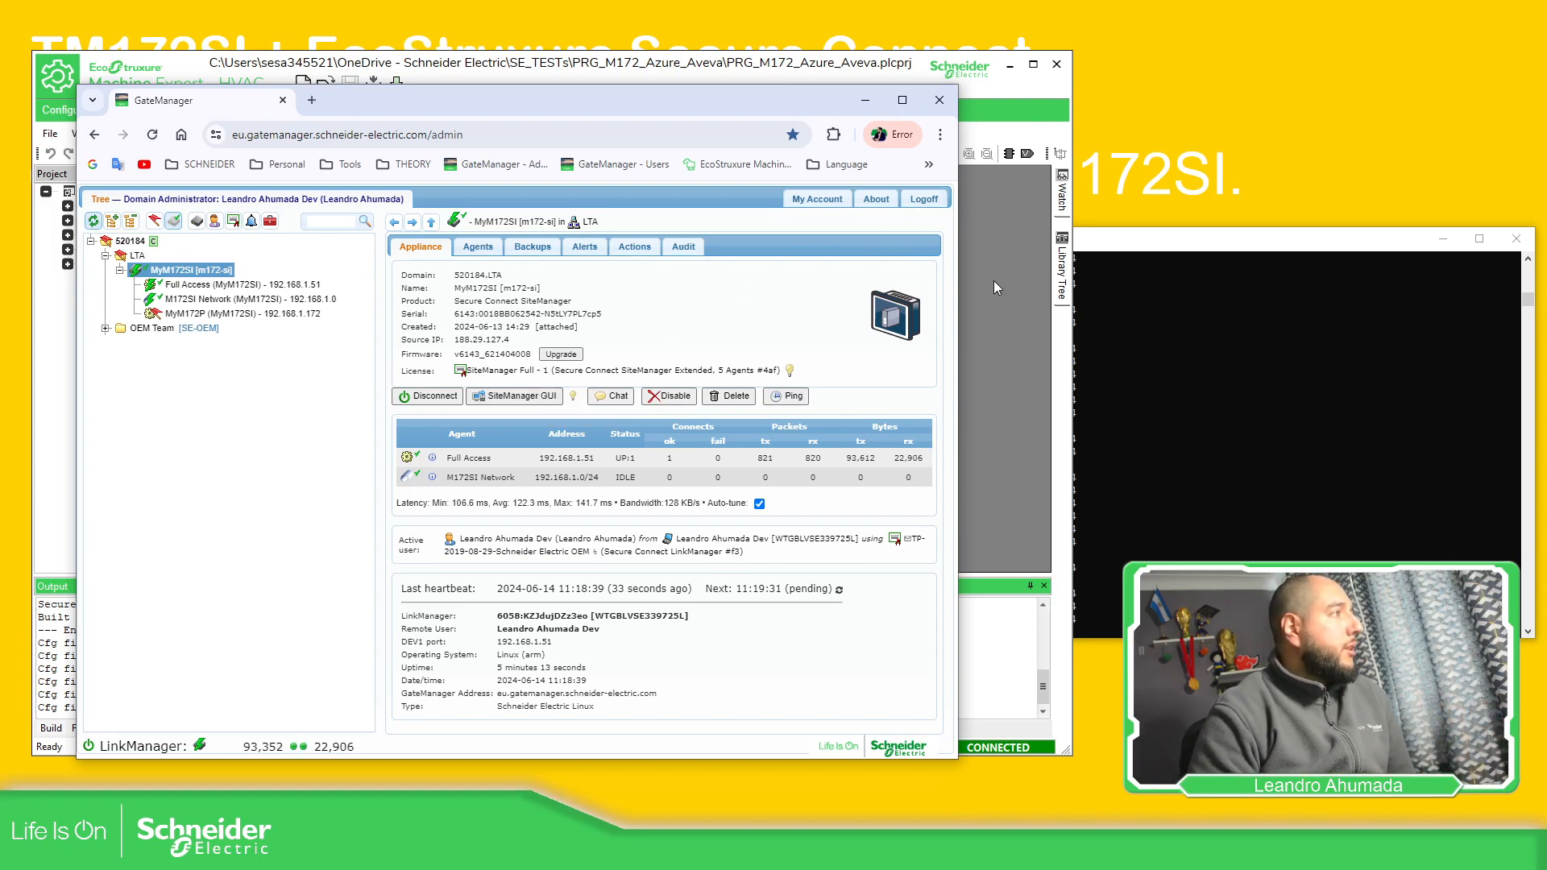
Accept the device ID mismatch so the download finishes, then disconnect Machine Expert from the TM172SI
click(1014, 416)
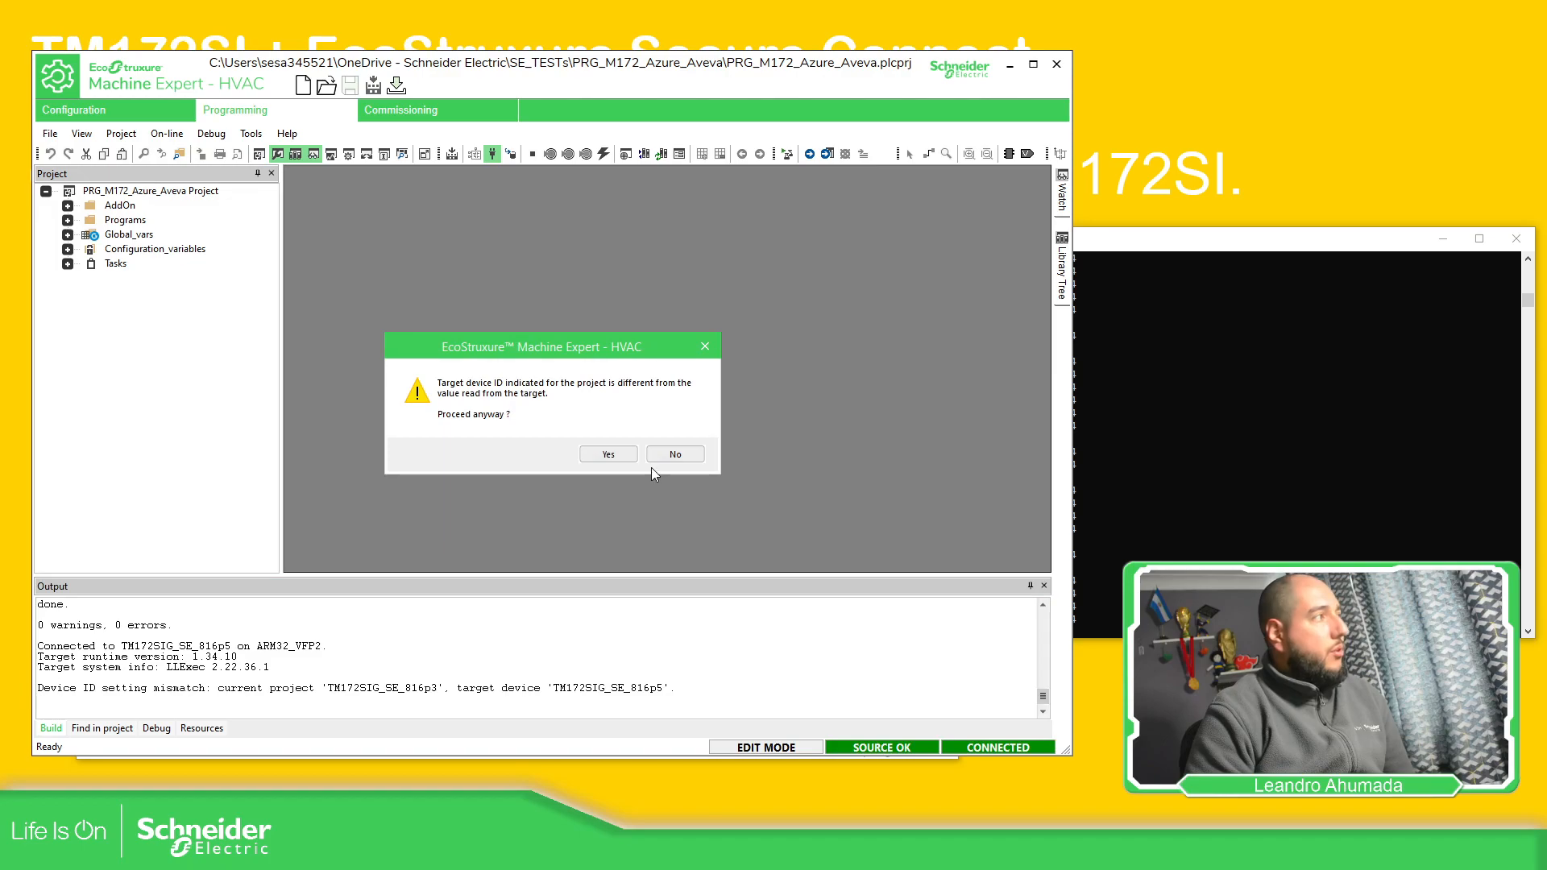
click(610, 455)
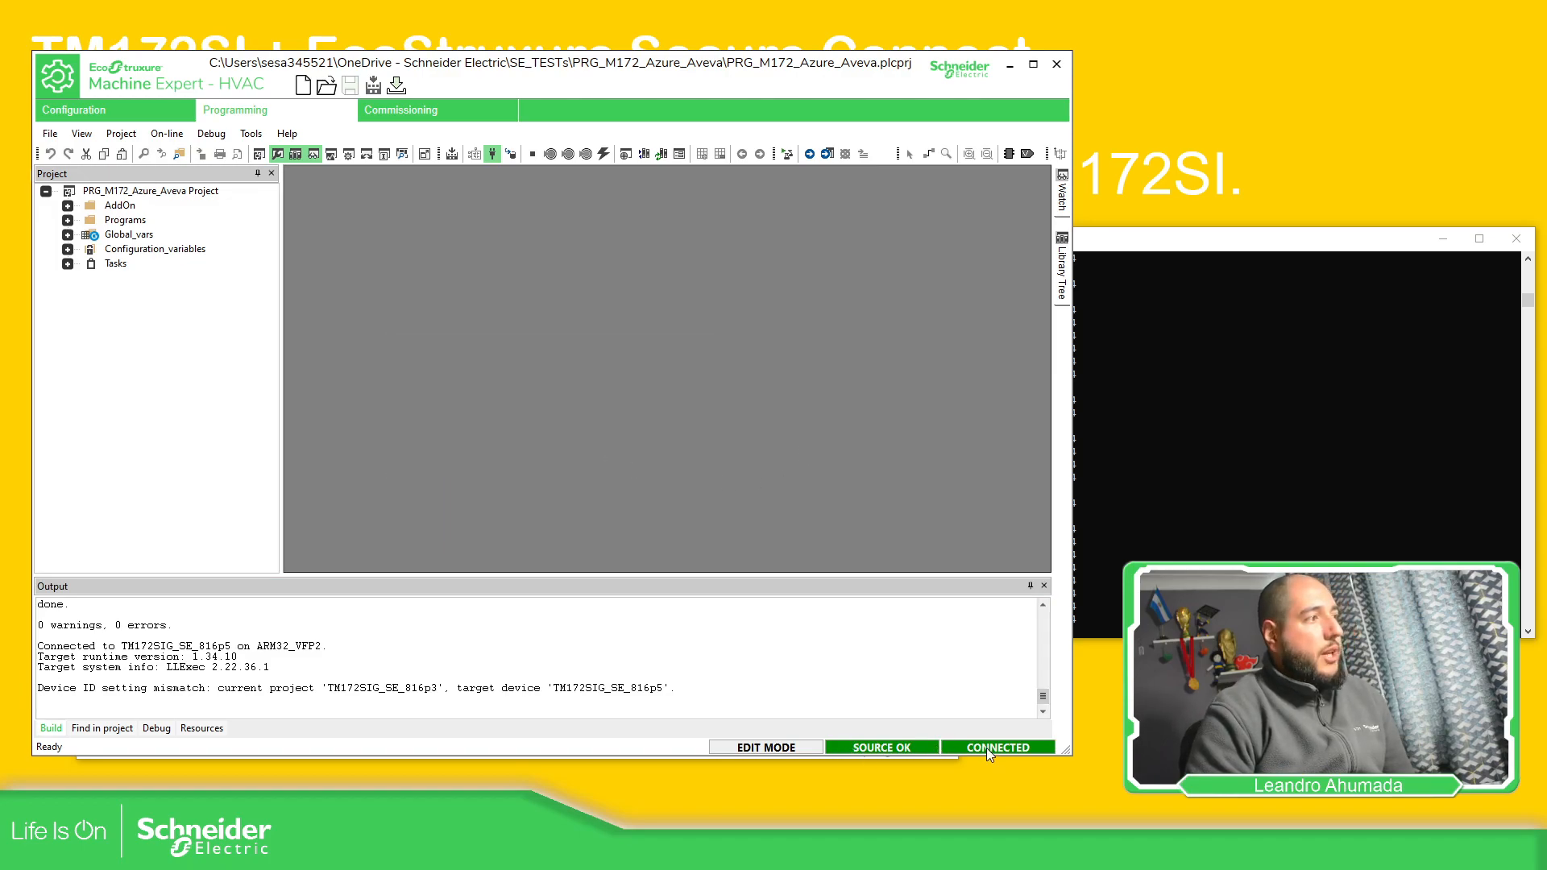
click(491, 155)
click(1264, 389)
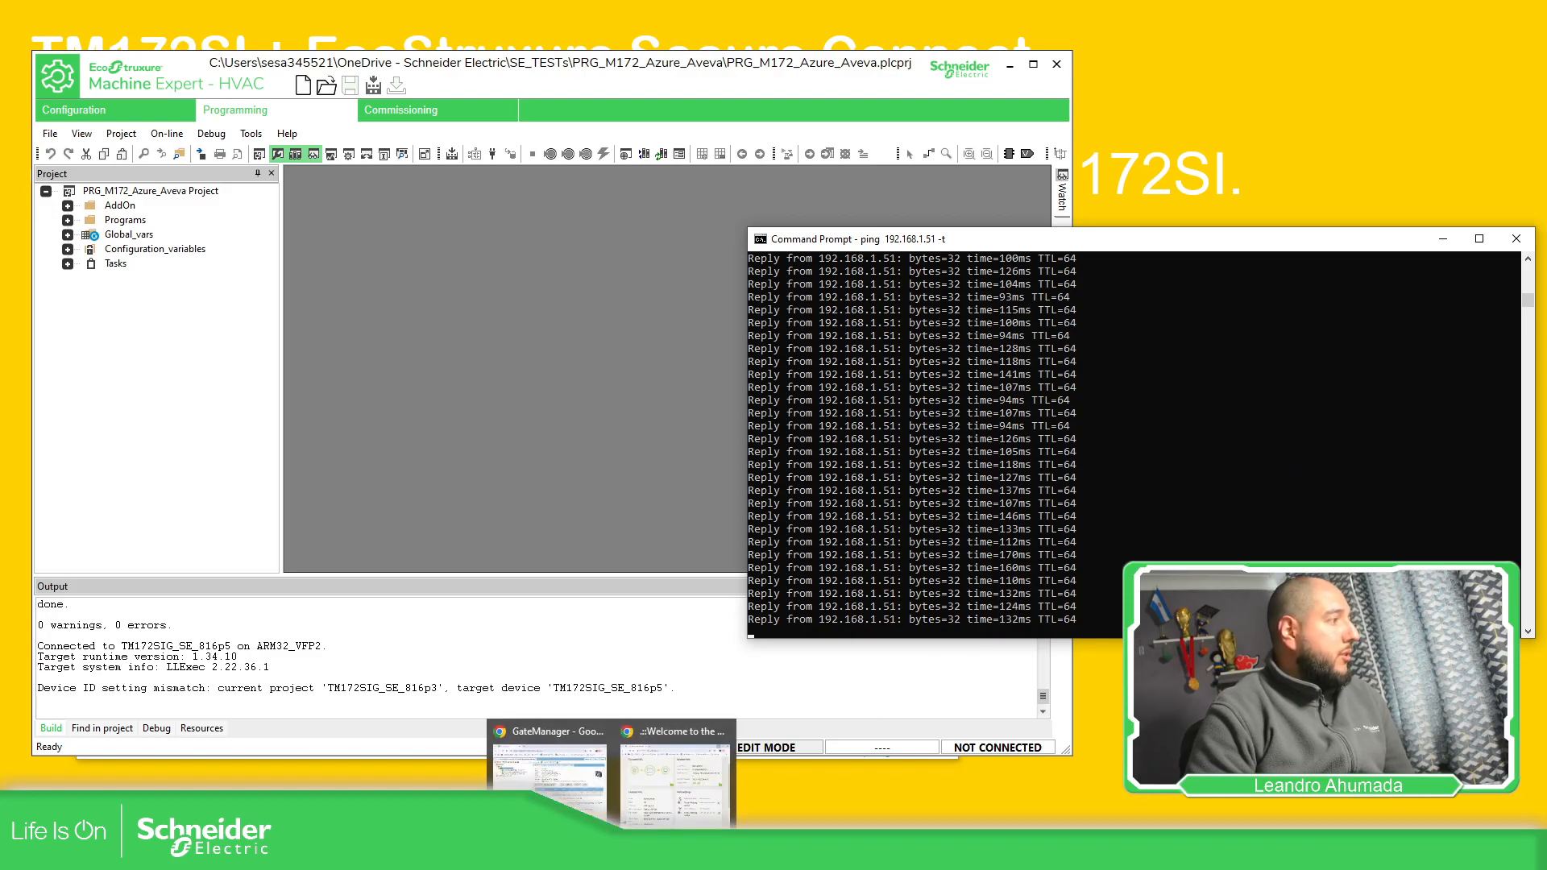
Disconnect the GateManager VPN session and confirm ping timeouts and the Machine Expert communication error
click(586, 772)
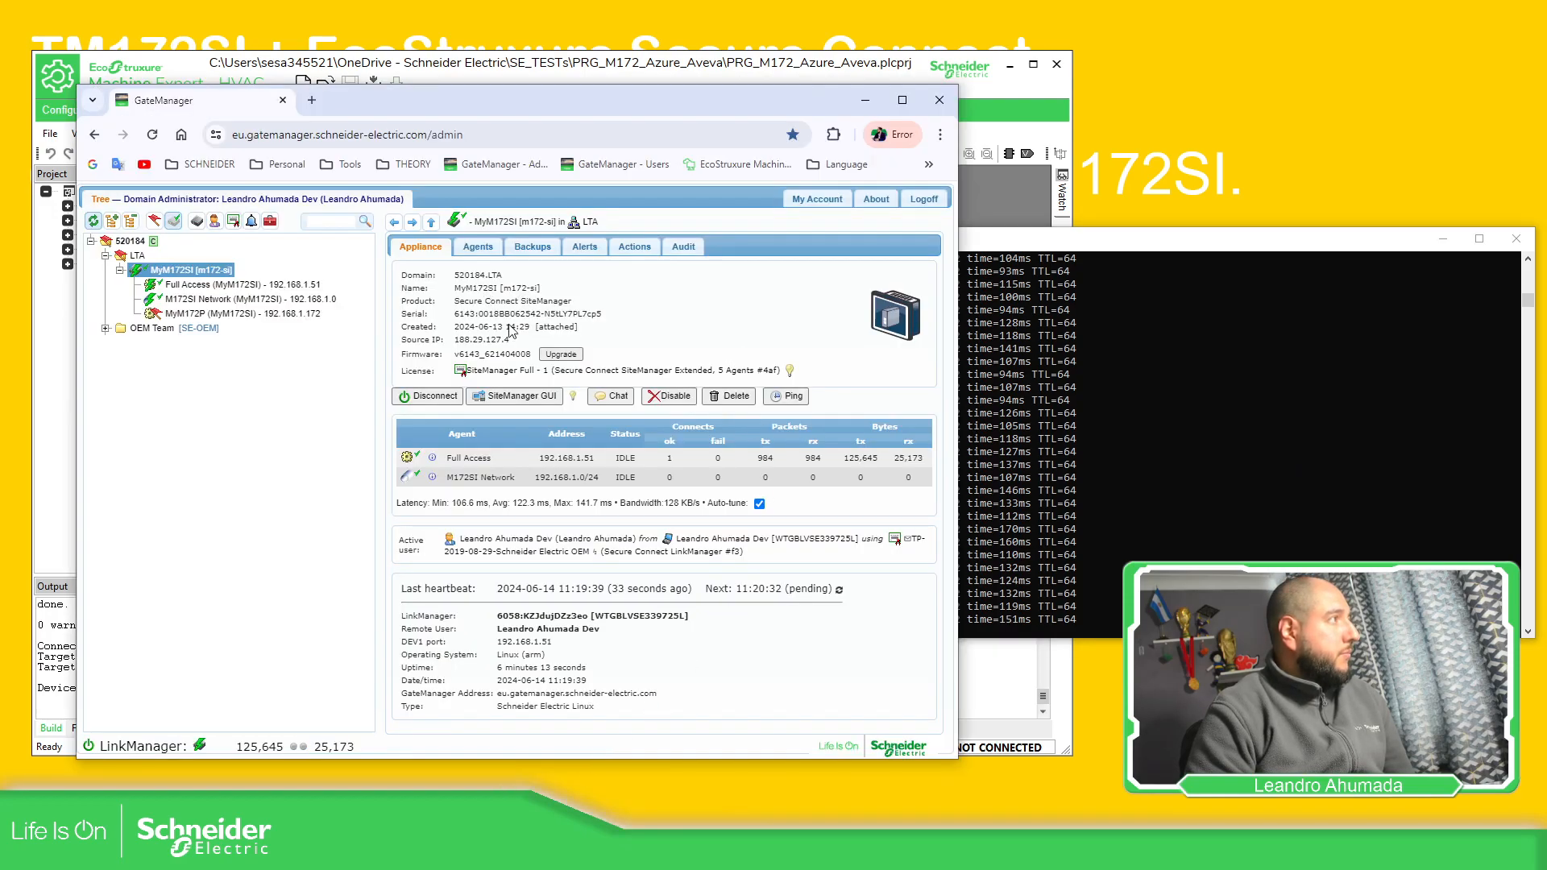
click(428, 397)
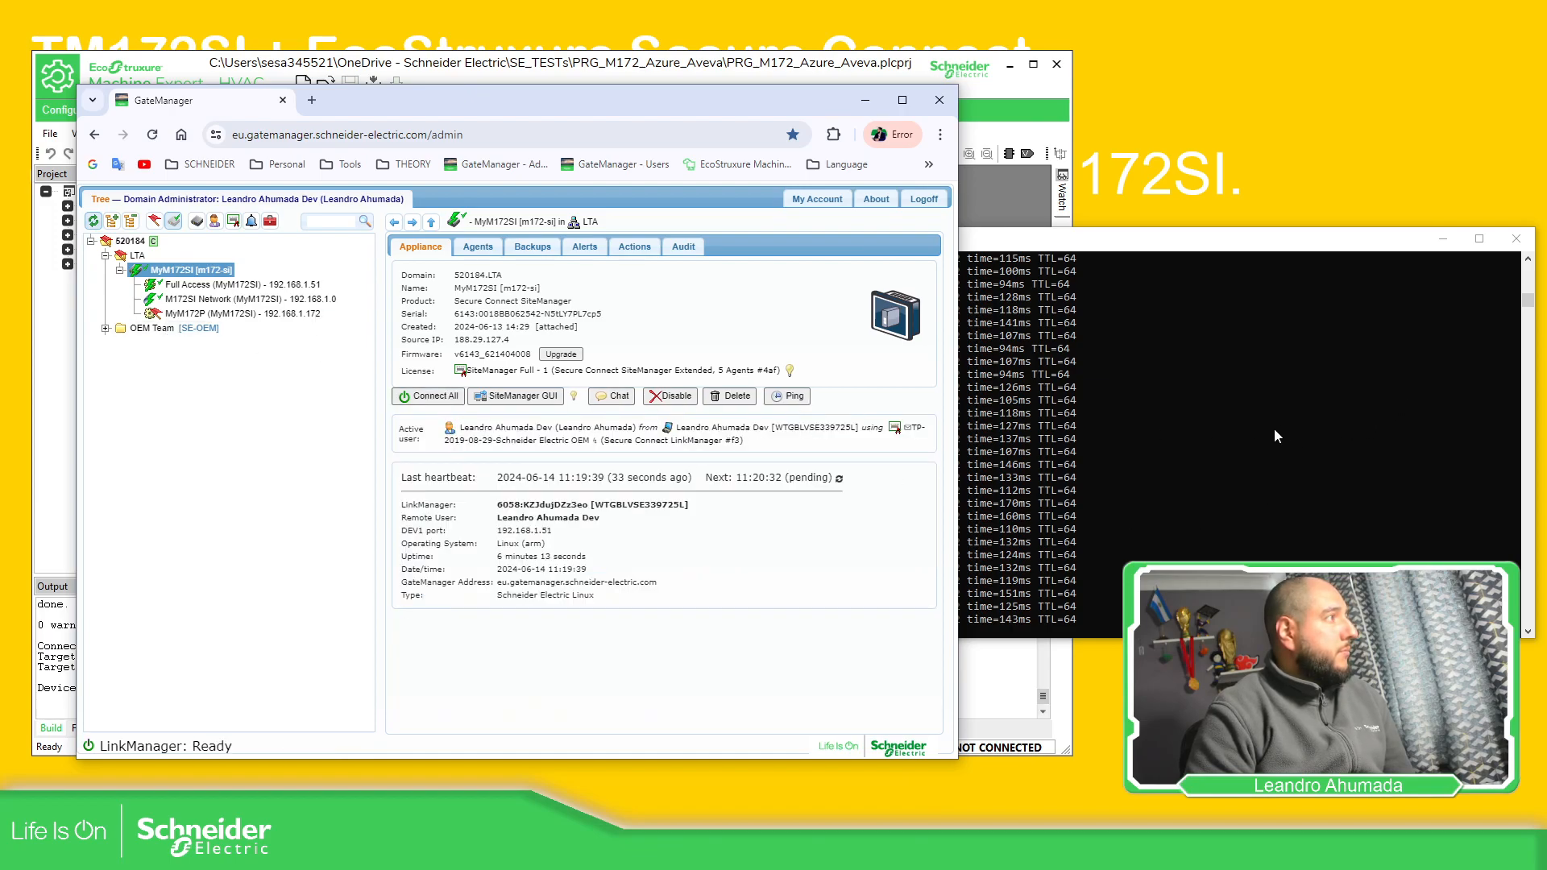
click(1257, 445)
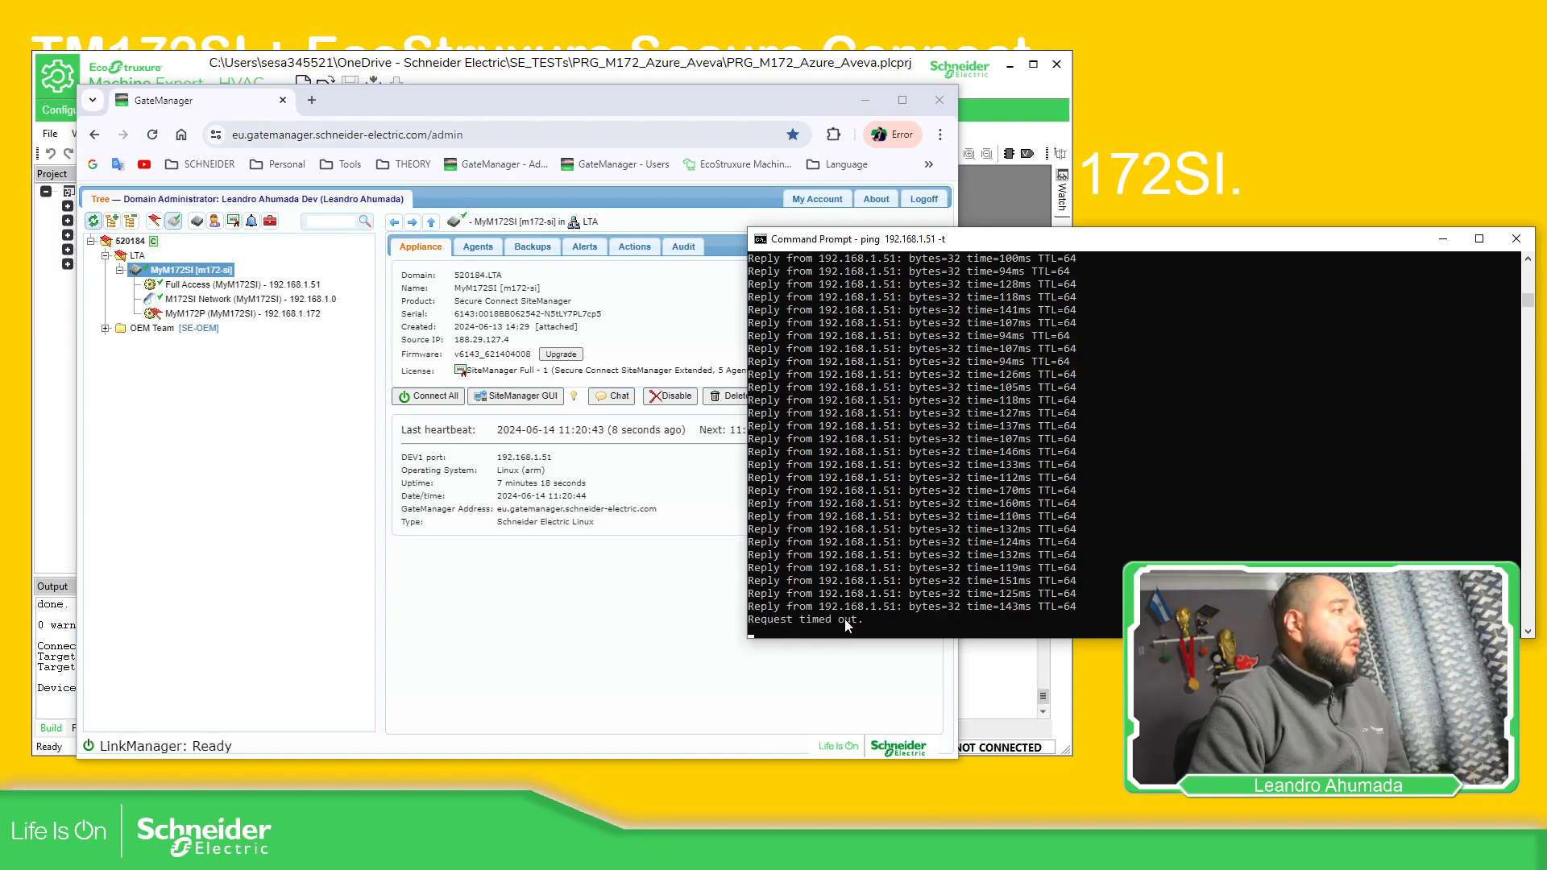
click(1012, 686)
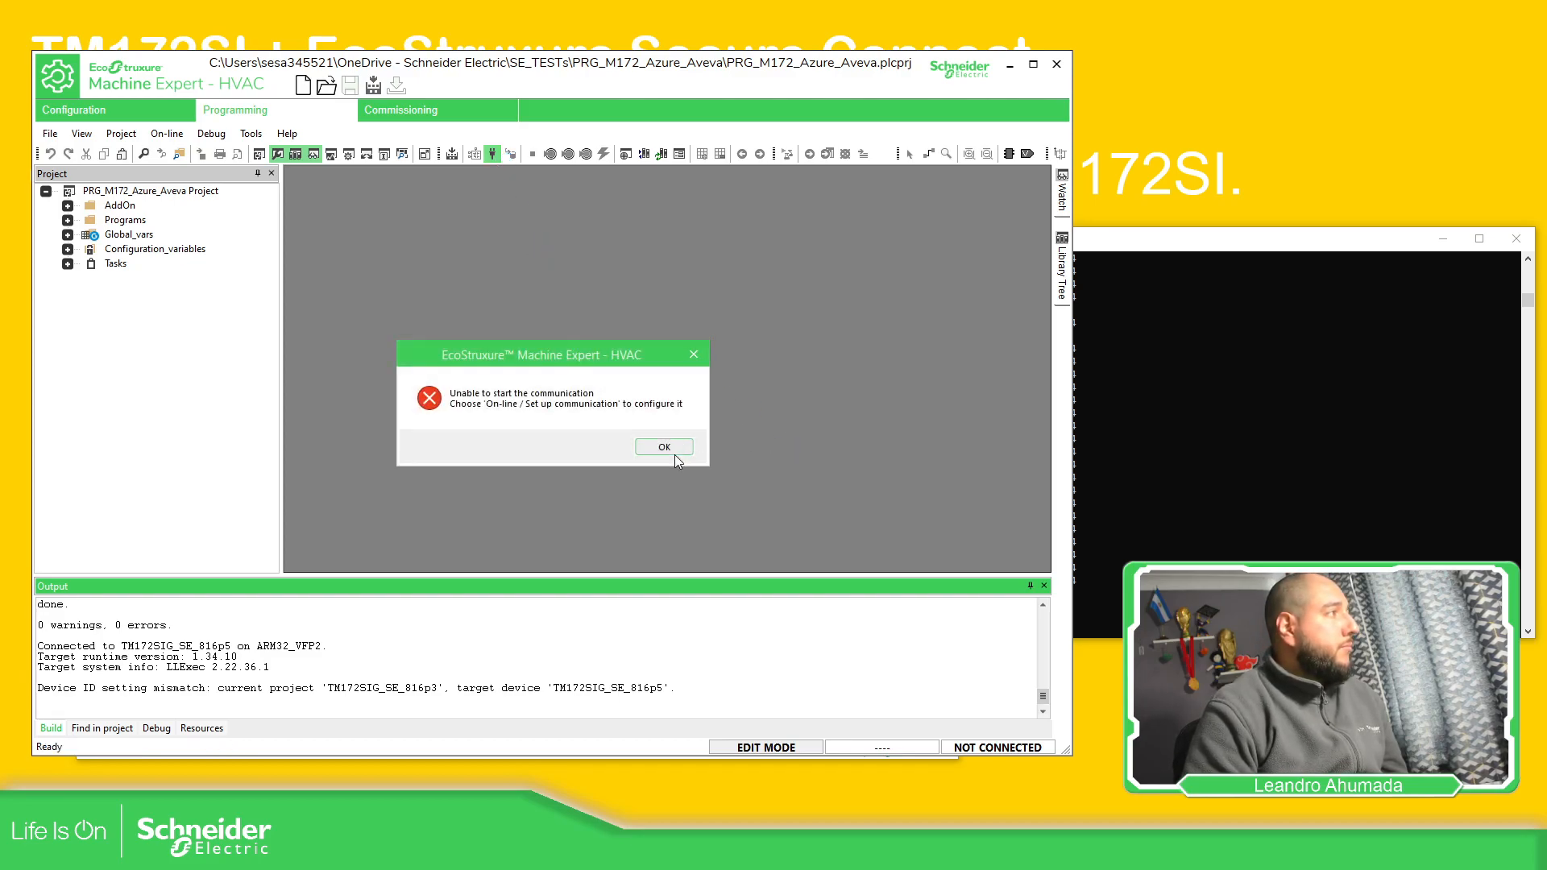
click(669, 446)
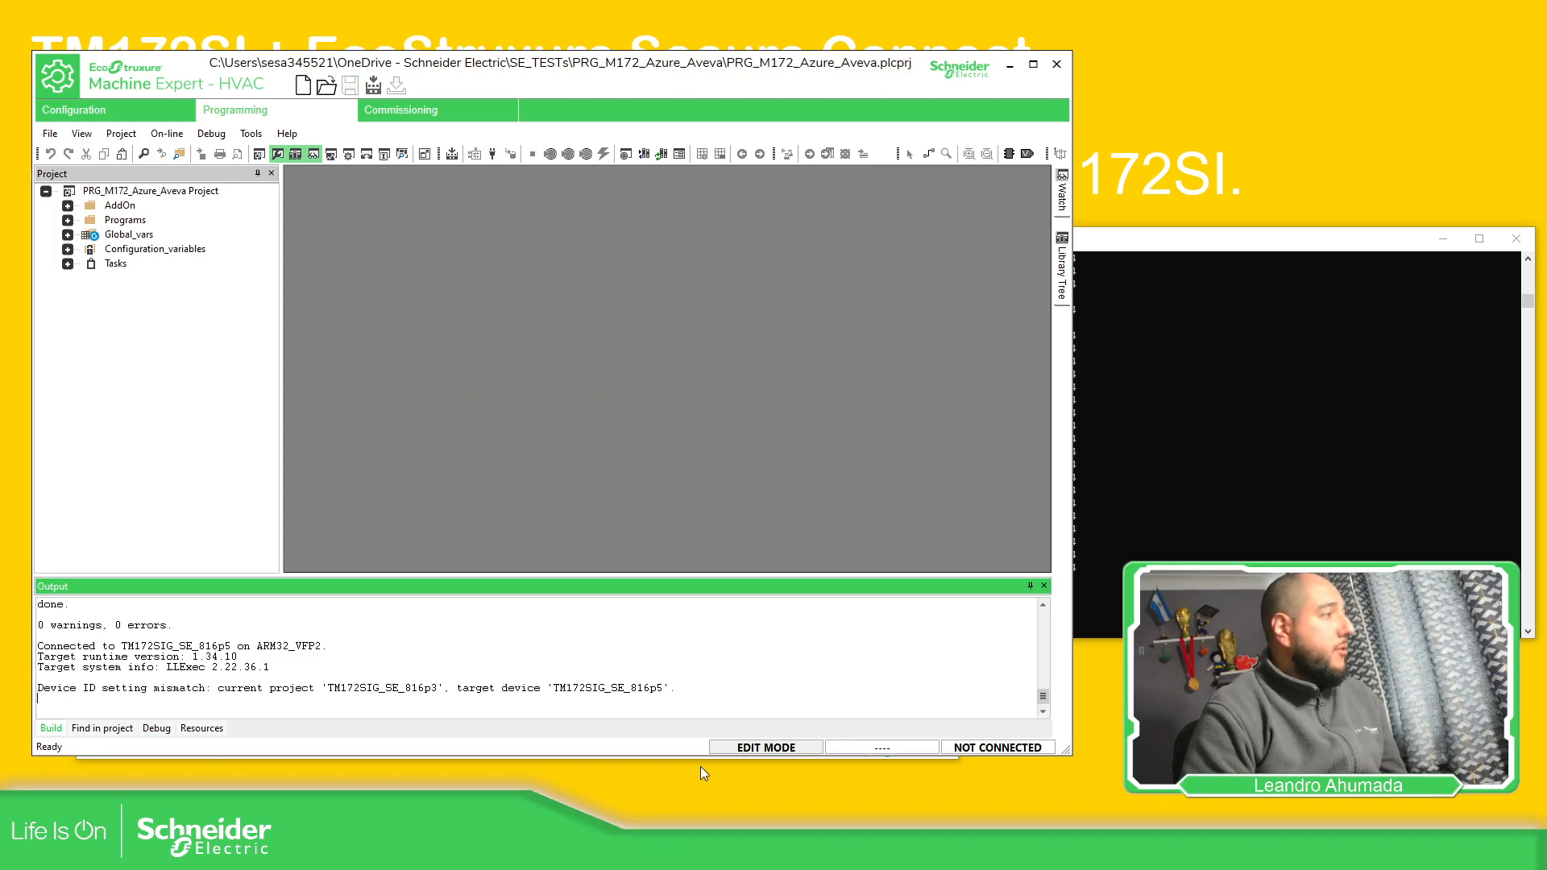
Reconnect the VPN to all agents, verify ping replies to 192.168.1.51 resume, and return to the slideshow
click(675, 797)
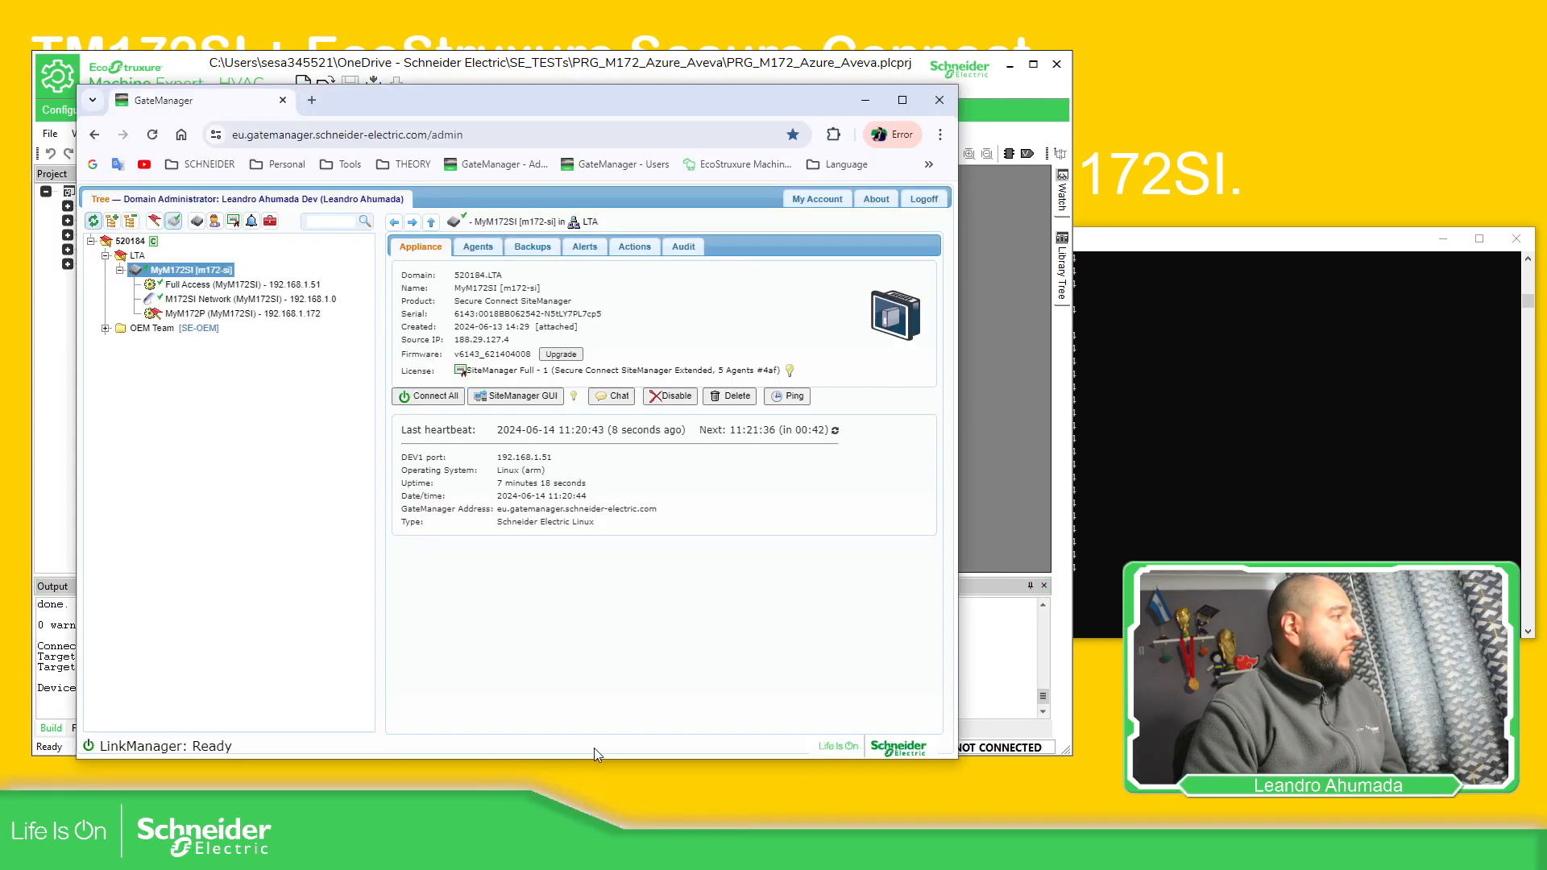
click(448, 399)
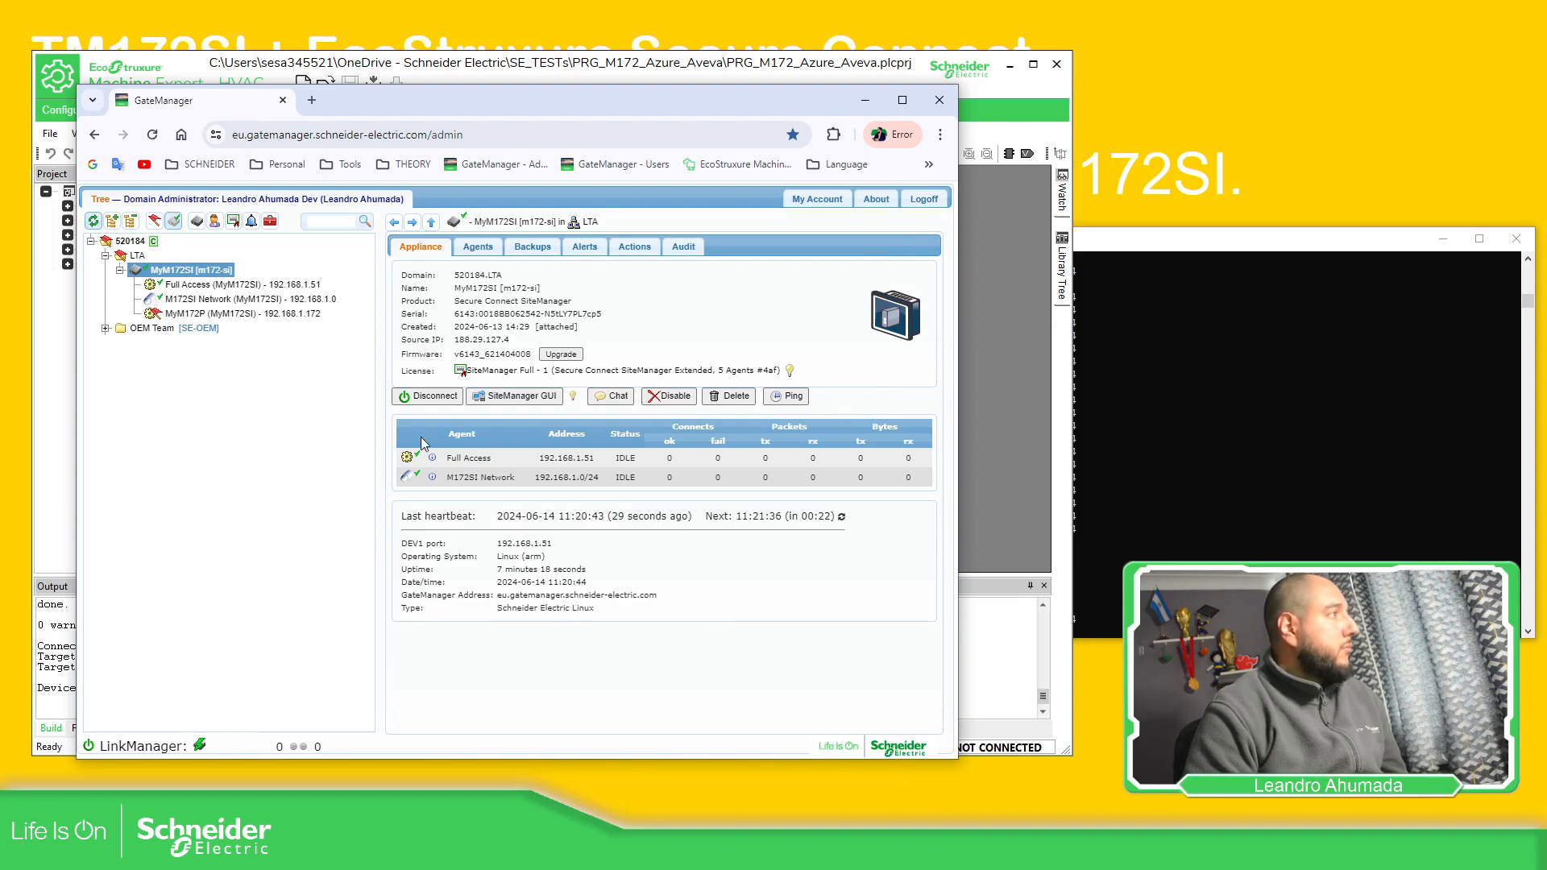
click(1183, 443)
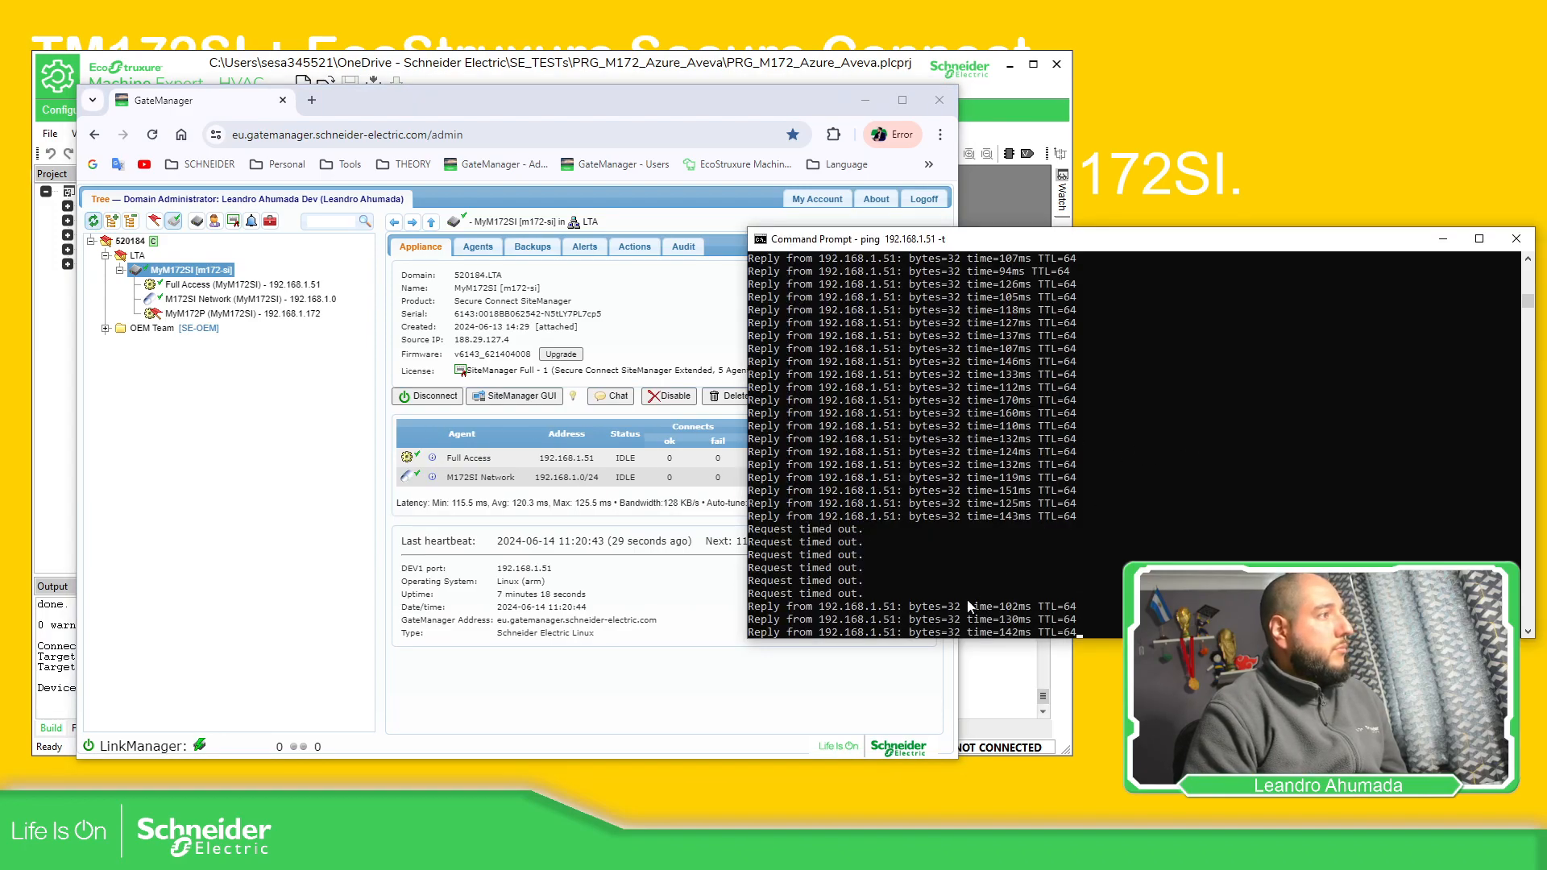
click(1105, 679)
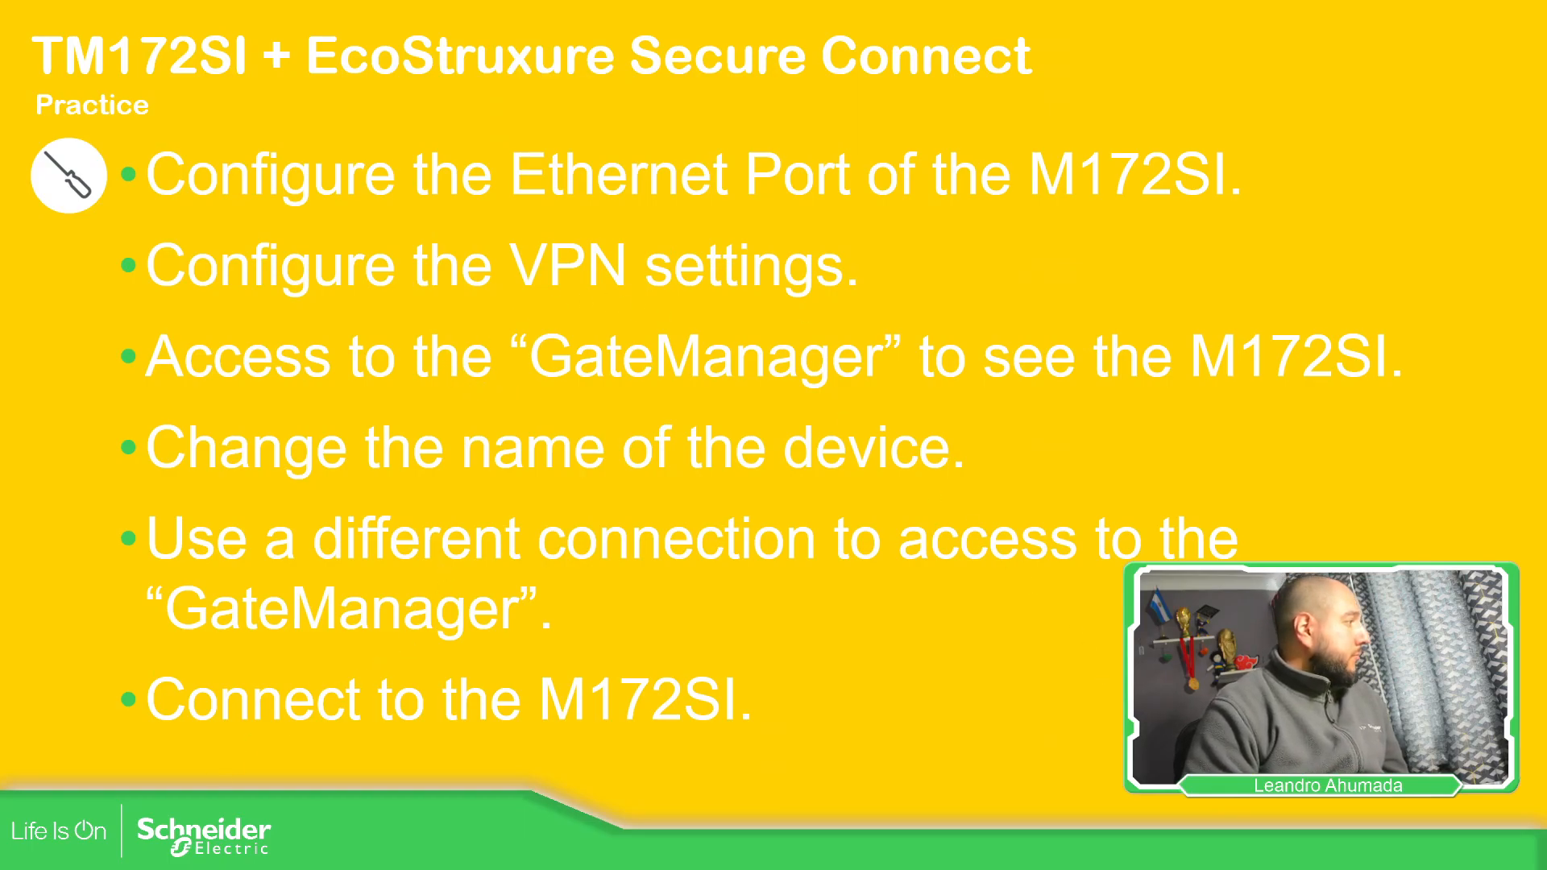
Switch the slideshow pointer to Pen and check off the Ethernet Port and VPN settings bullets
click(94, 843)
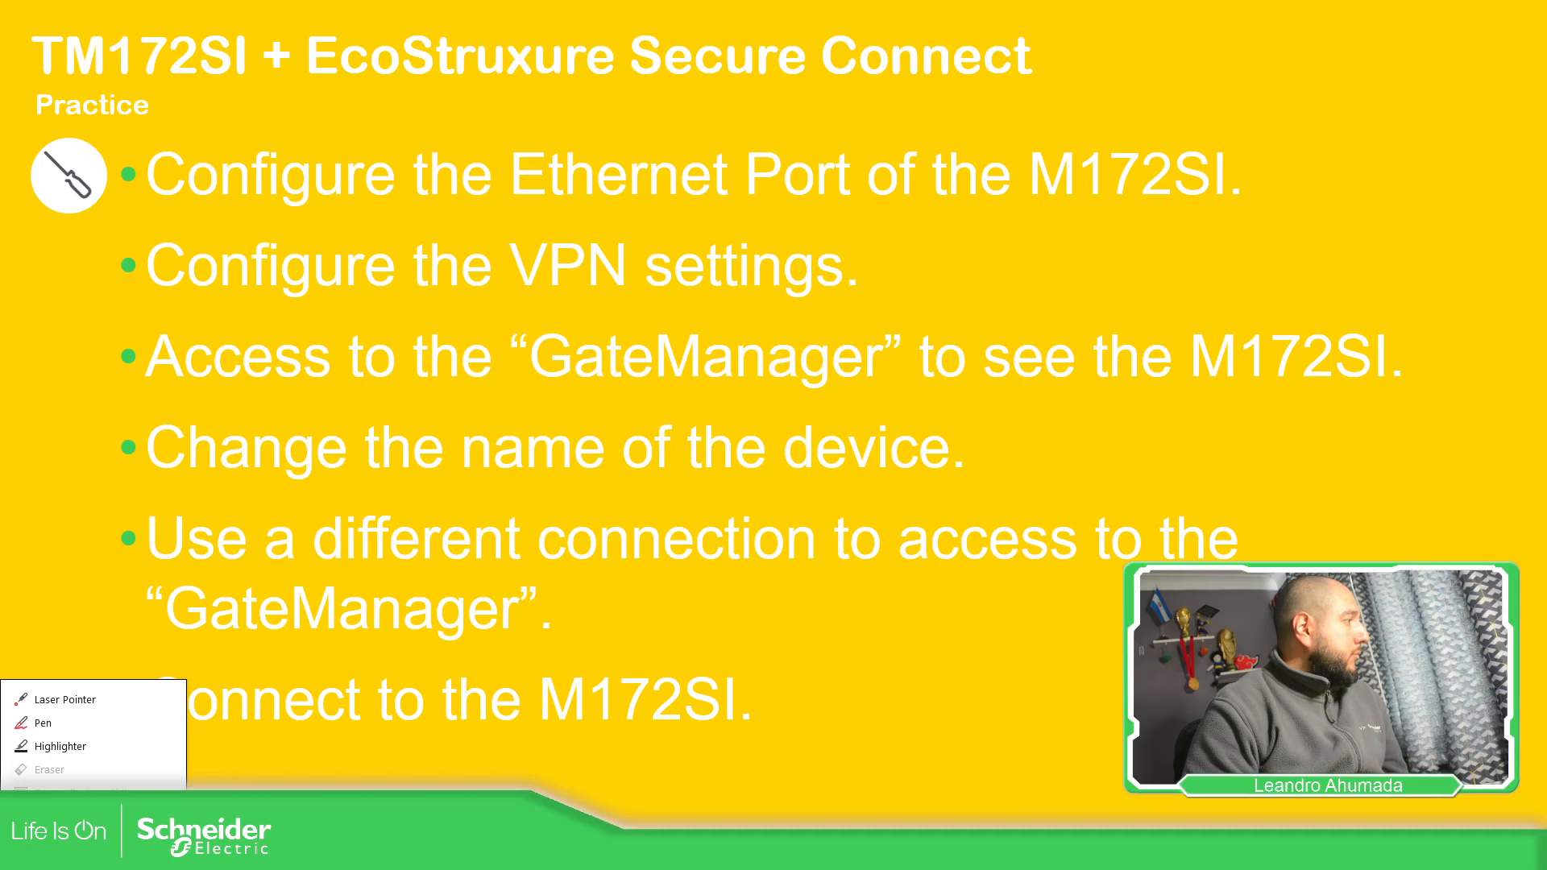
click(43, 723)
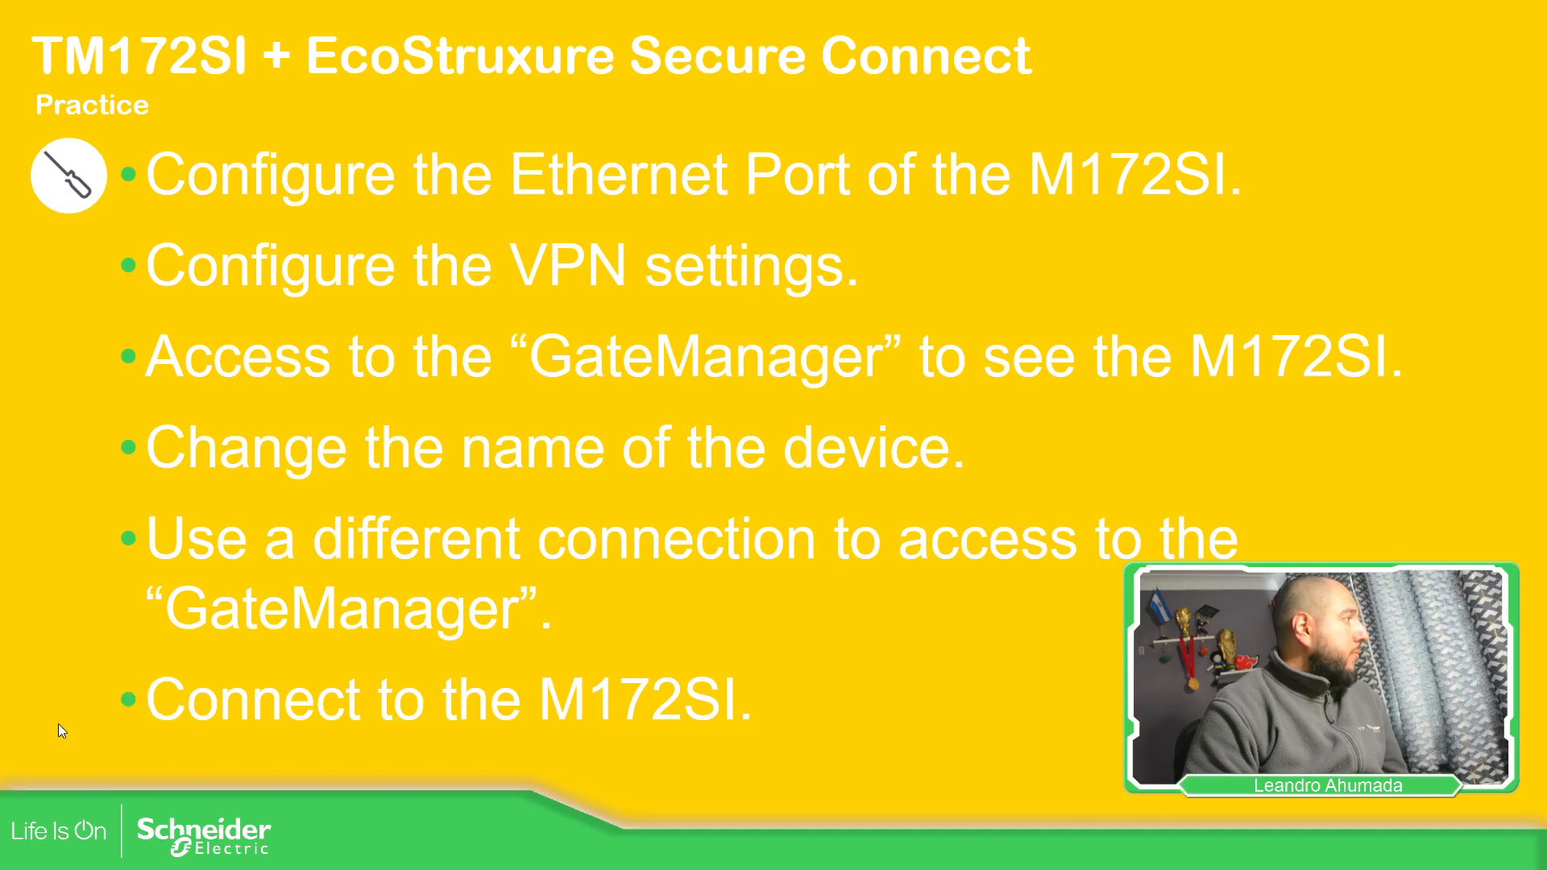
drag(1271, 152, 1322, 134)
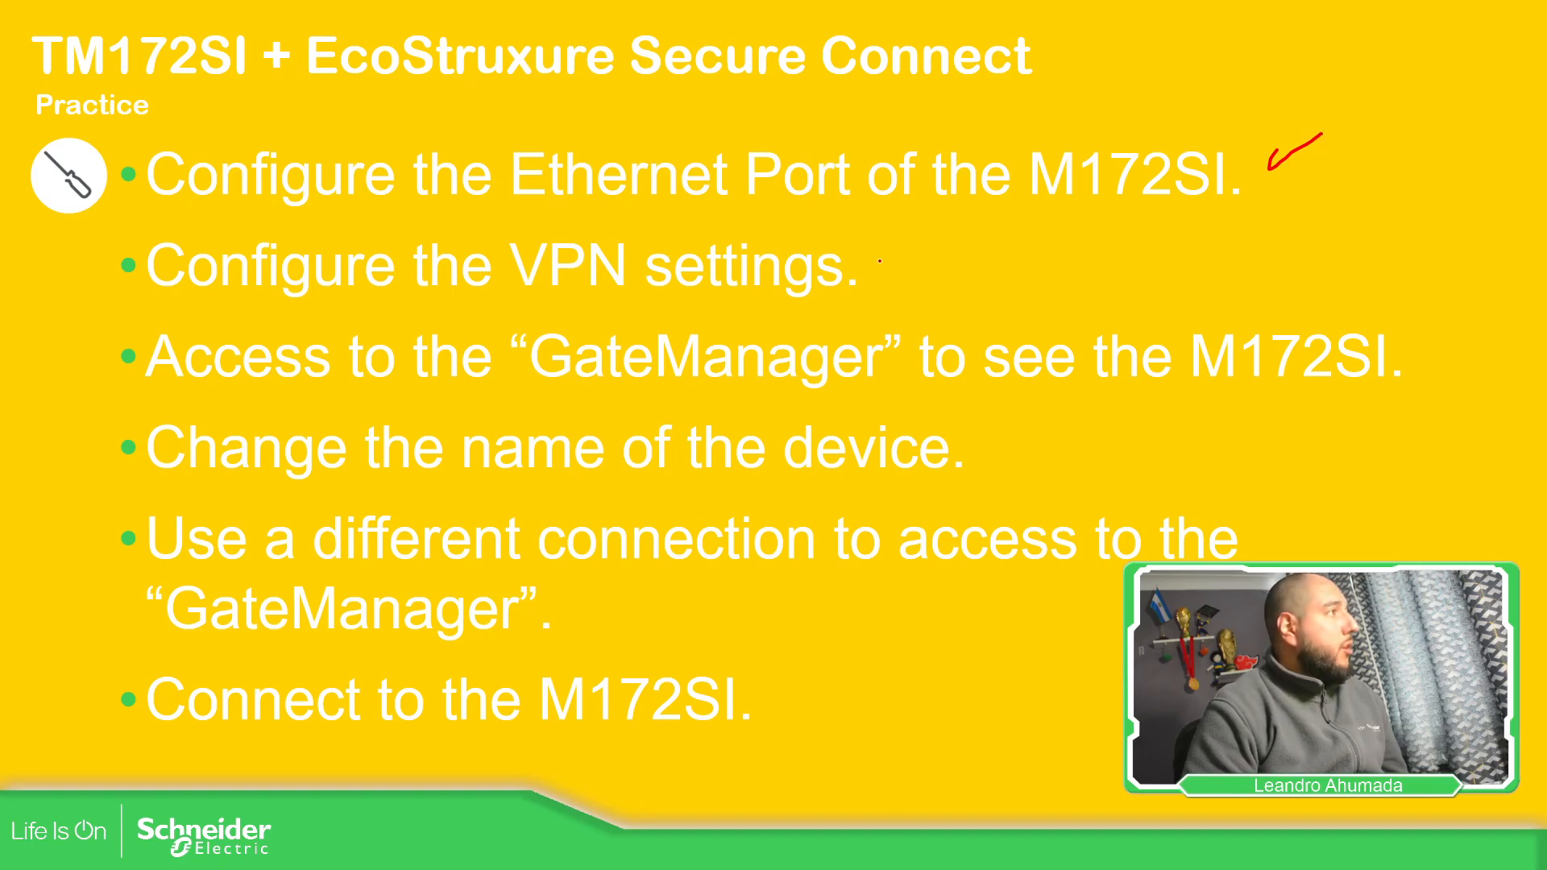
drag(908, 268, 944, 247)
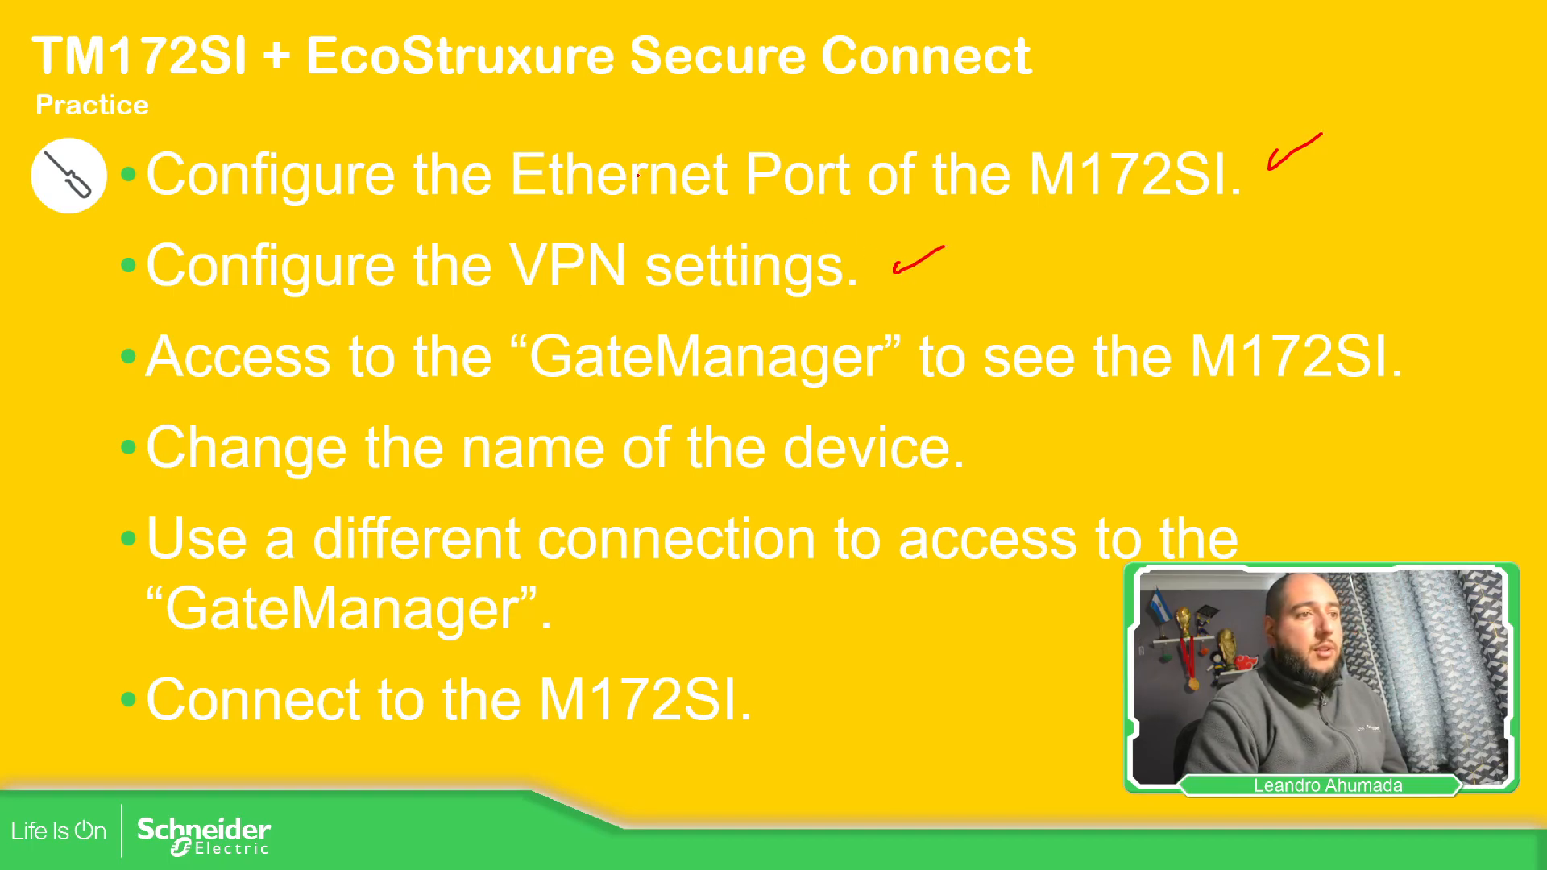